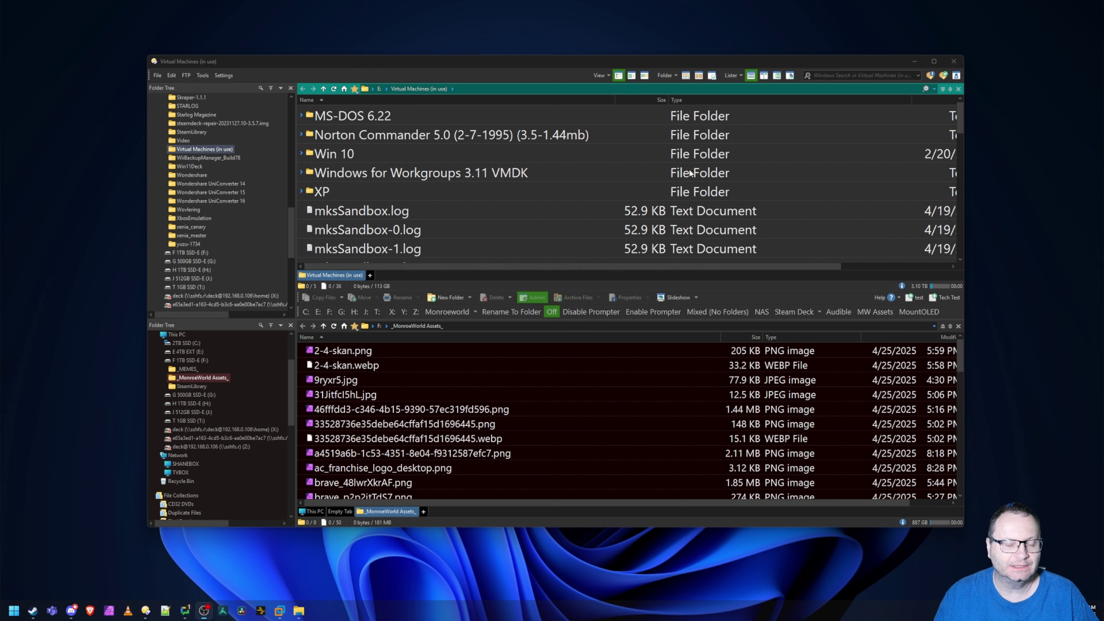
Switch to VMware Workstation and list the root directory of drive C in the MS-DOS 6.22 virtual machine.
{"action": "left_click", "coordinate": [282, 611]}
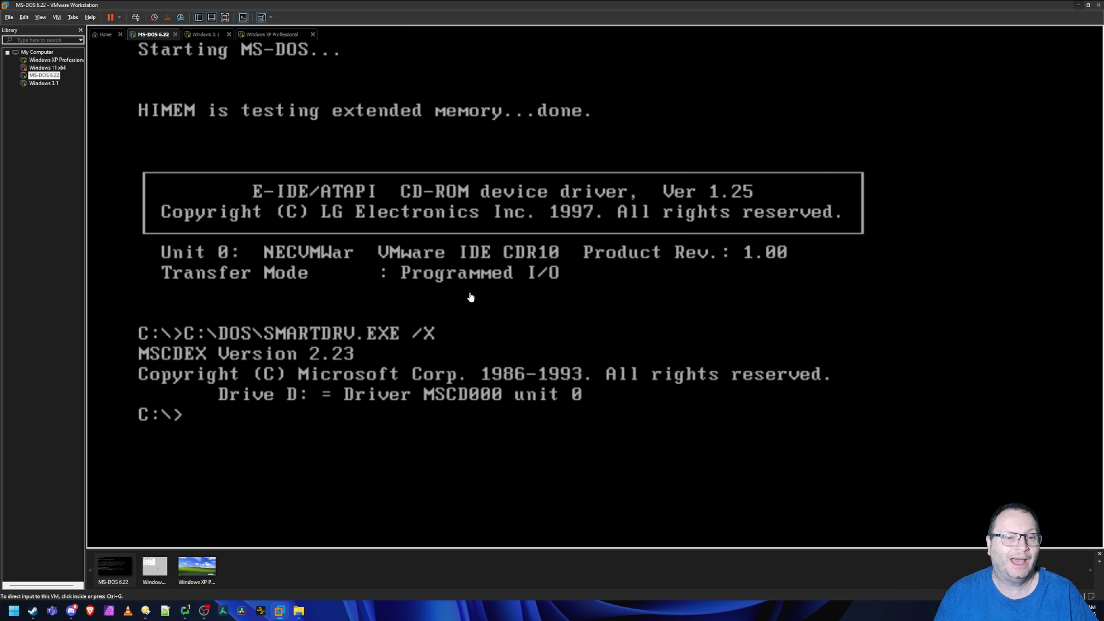
{"action": "left_click", "coordinate": [829, 242]}
{"action": "type", "text": "dir"}
{"action": "key", "text": "Return"}
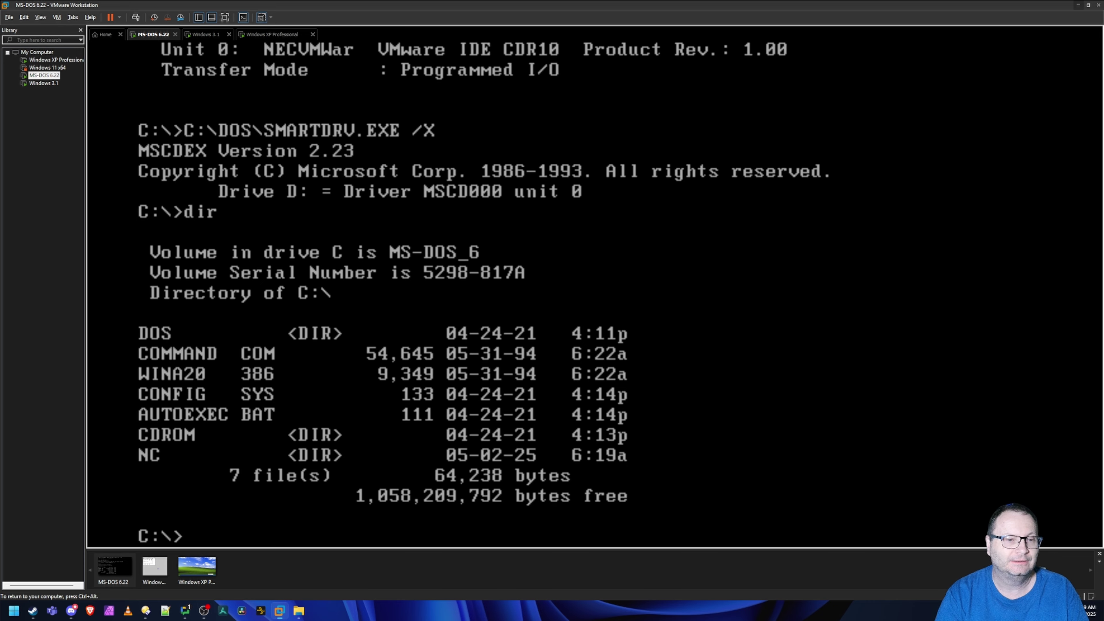
Change to the DOS directory and list its files.
{"action": "type", "text": "cd d"}
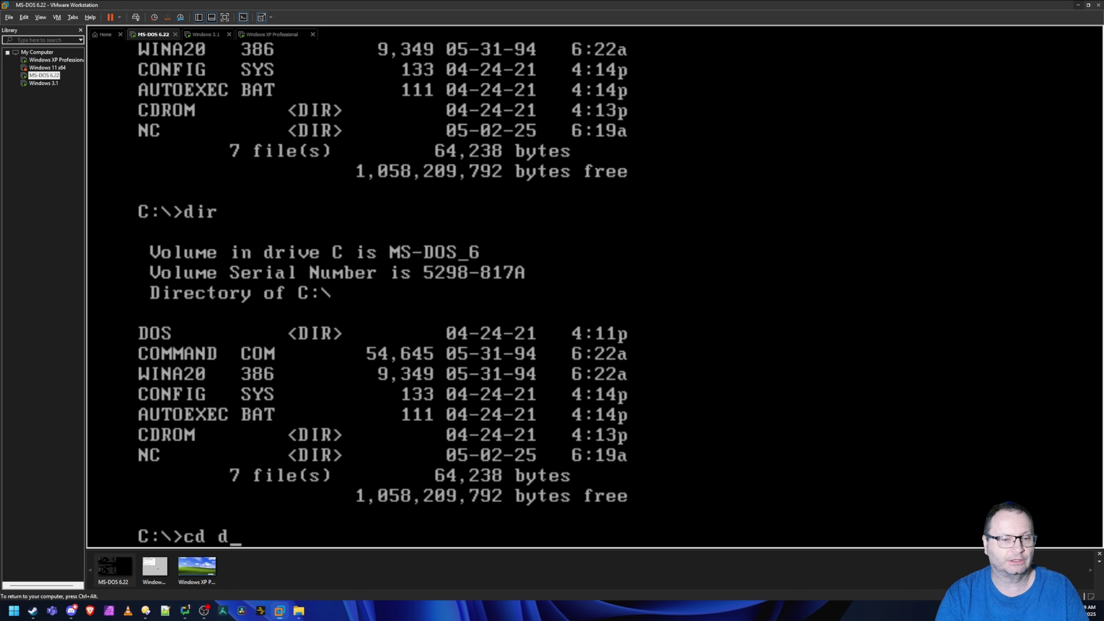
{"action": "type", "text": "os"}
{"action": "key", "text": "Return"}
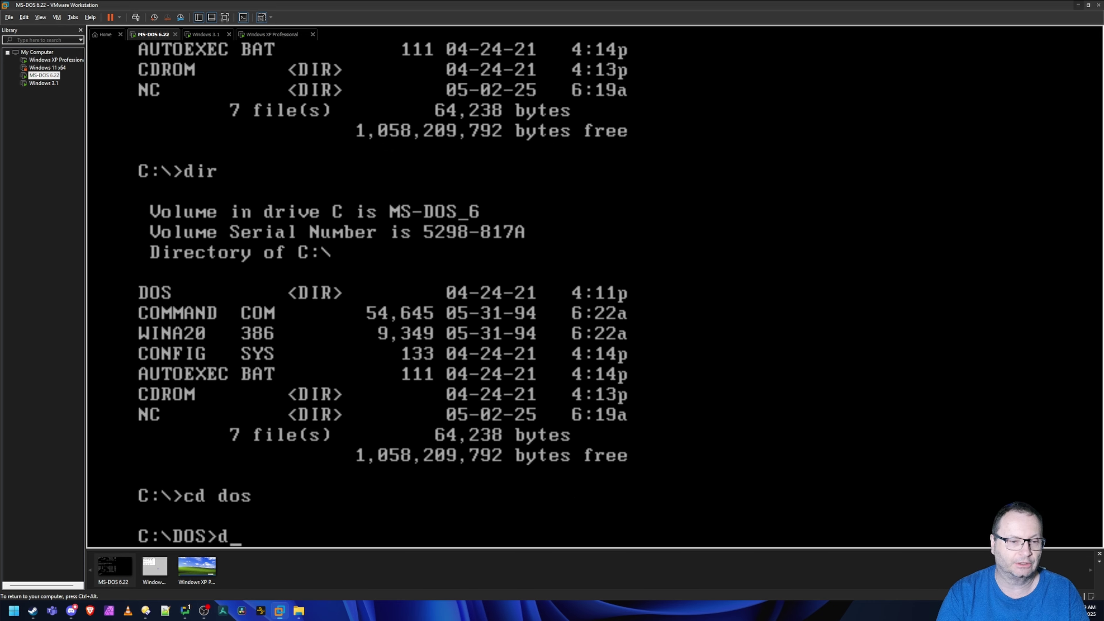
{"action": "type", "text": "dir"}
{"action": "key", "text": "Return"}
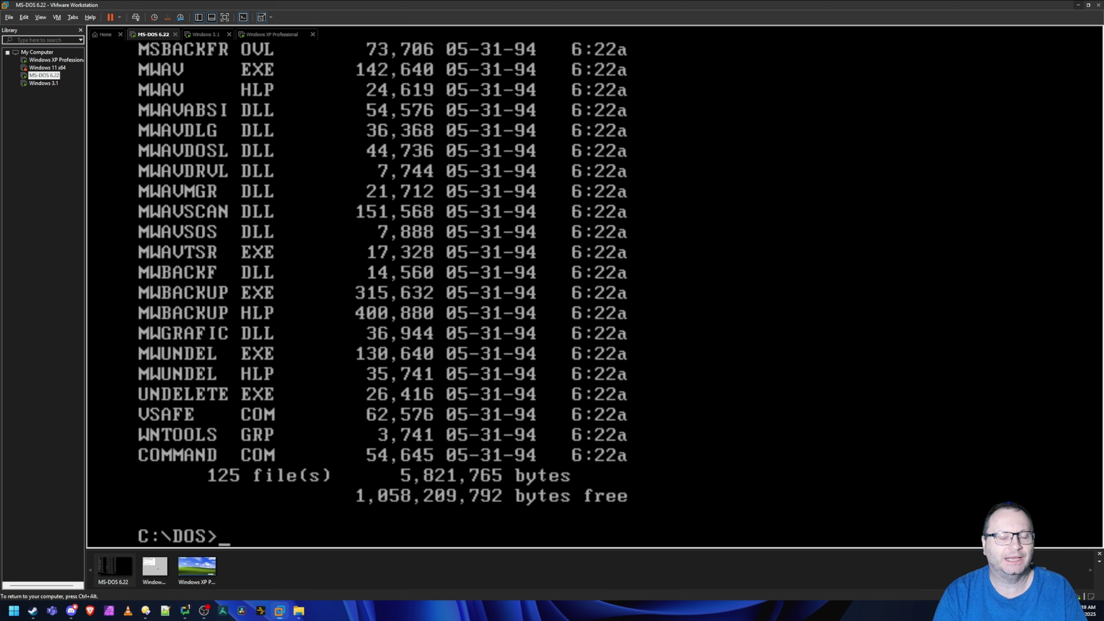
{"action": "type", "text": "copy"}
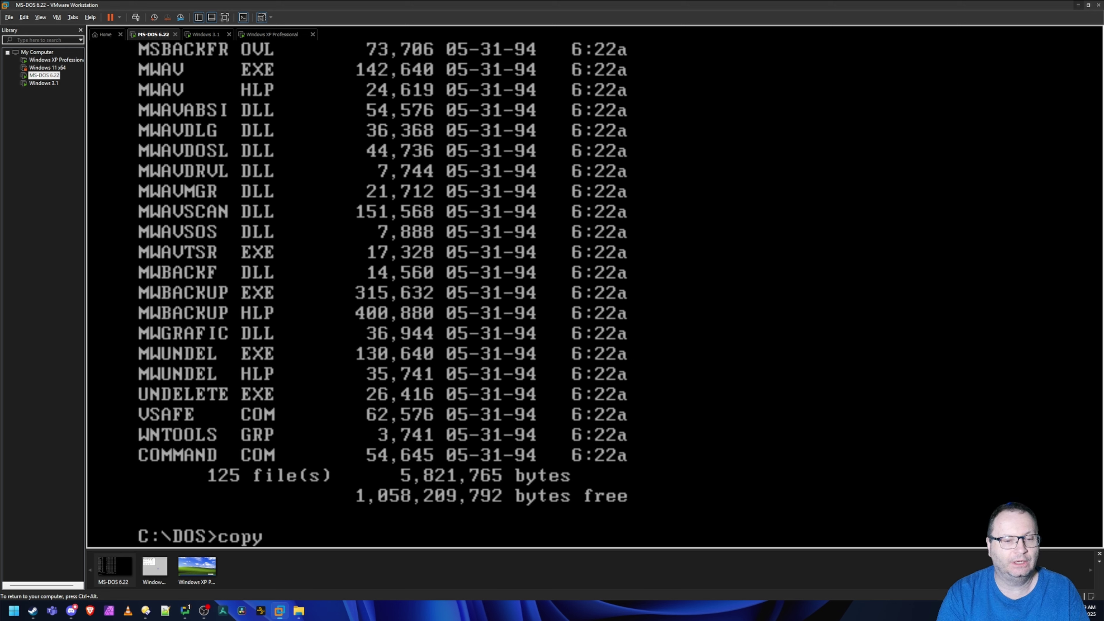
{"action": "type", "text": "cop"}
{"action": "key", "text": "BackSpace"}
{"action": "key", "text": "BackSpace"}
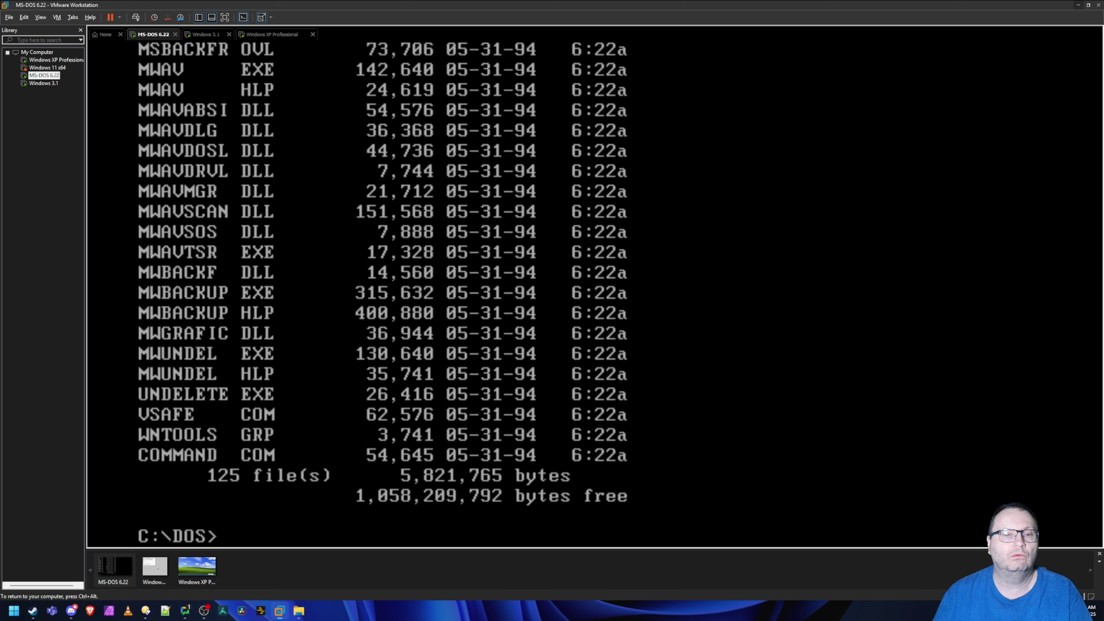
Switch to the Windows 3.1 virtual machine and open File Manager.
{"action": "key", "text": "ctrl+alt"}
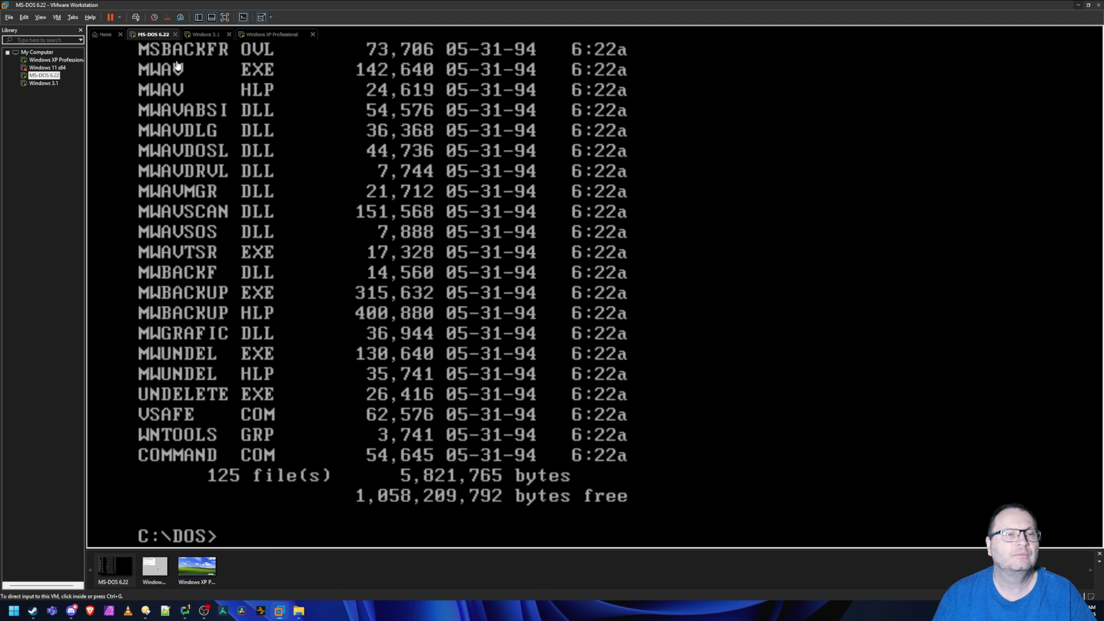
{"action": "left_click", "coordinate": [201, 36]}
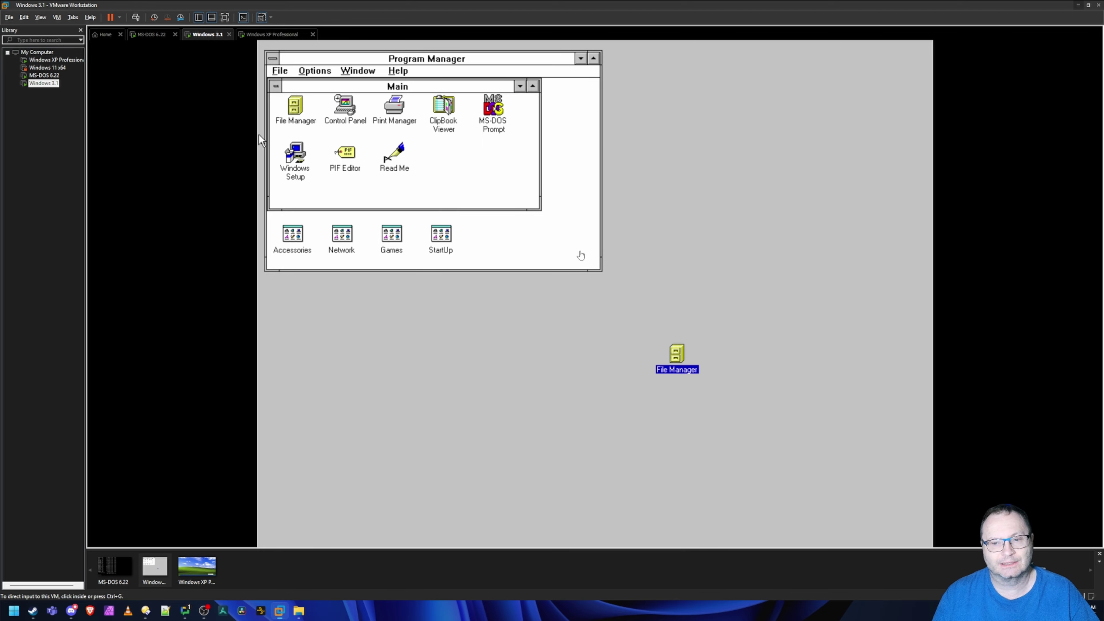
{"action": "left_click", "coordinate": [678, 356]}
{"action": "key", "text": "ctrl+Escape"}
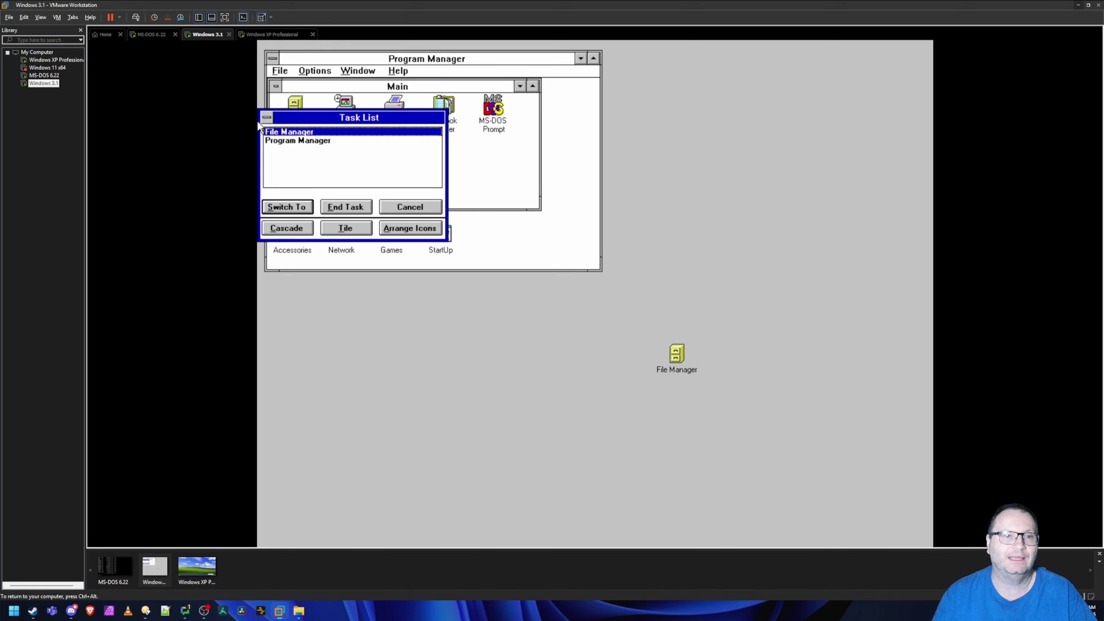
{"action": "left_click", "coordinate": [267, 117]}
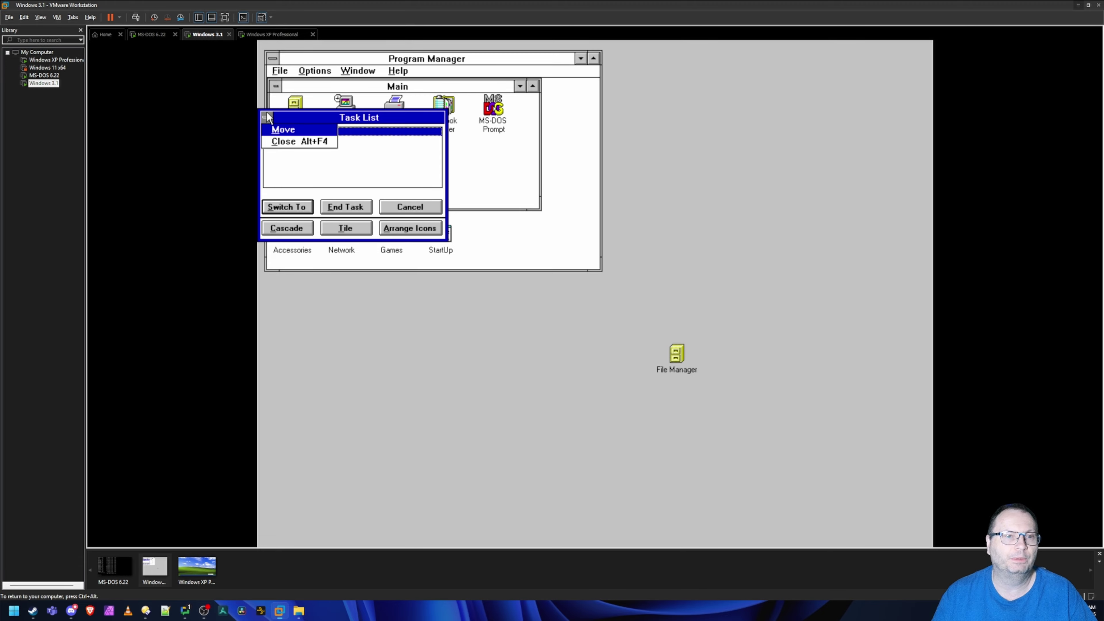
{"action": "double_click", "coordinate": [267, 113]}
{"action": "double_click", "coordinate": [297, 108]}
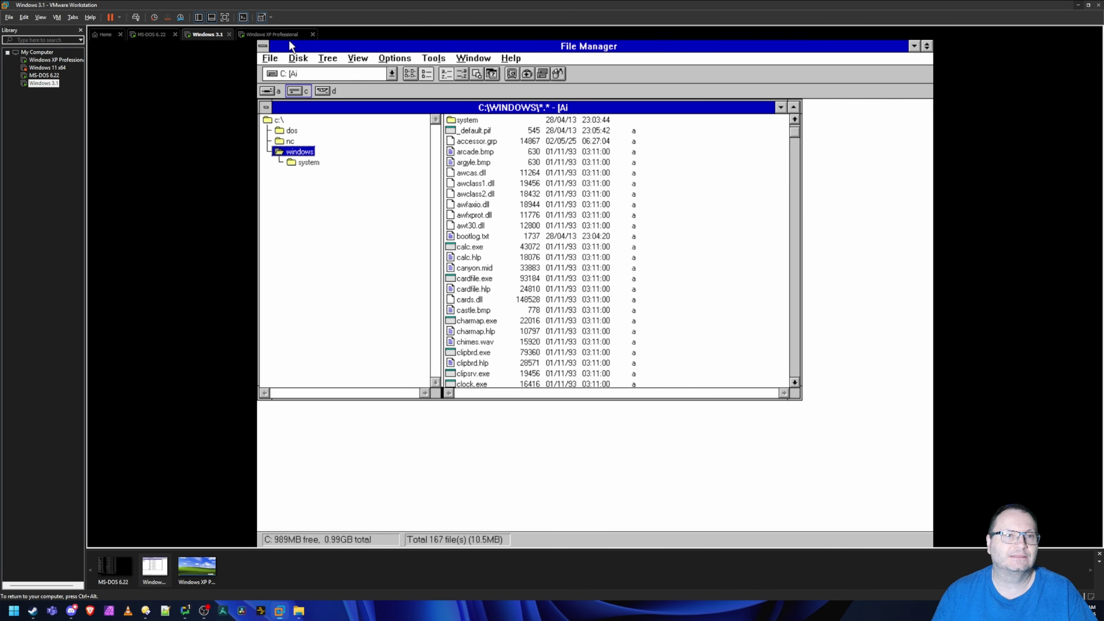
Reload drive C in File Manager and try to open drive A.
{"action": "left_click", "coordinate": [298, 58]}
{"action": "left_click", "coordinate": [336, 250]}
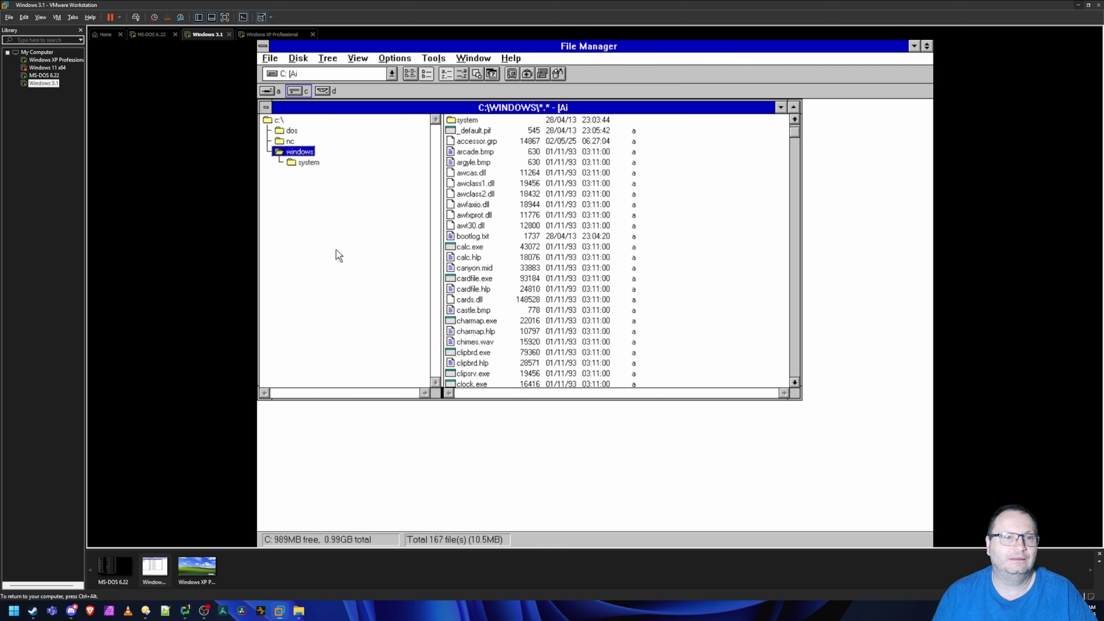
{"action": "left_click", "coordinate": [310, 90]}
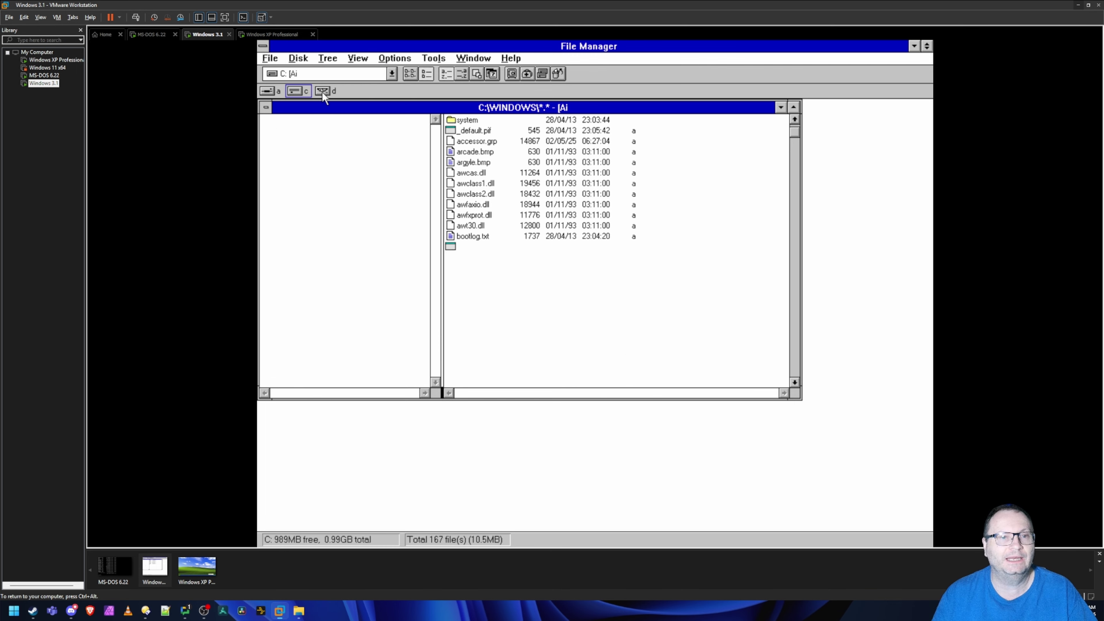
{"action": "left_click", "coordinate": [269, 91]}
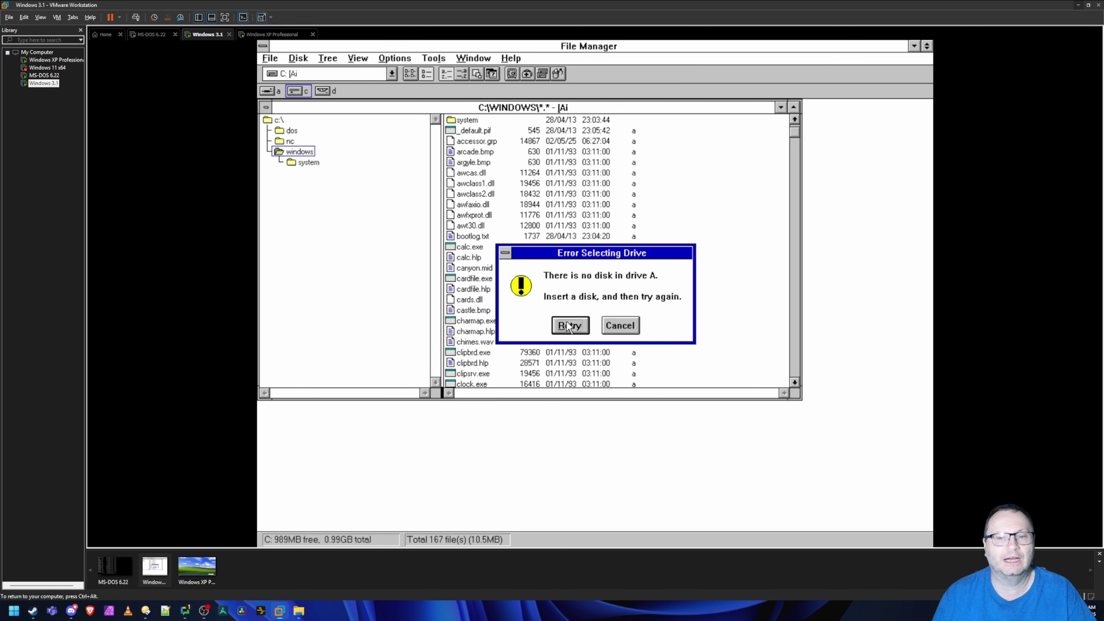
{"action": "left_click", "coordinate": [609, 325]}
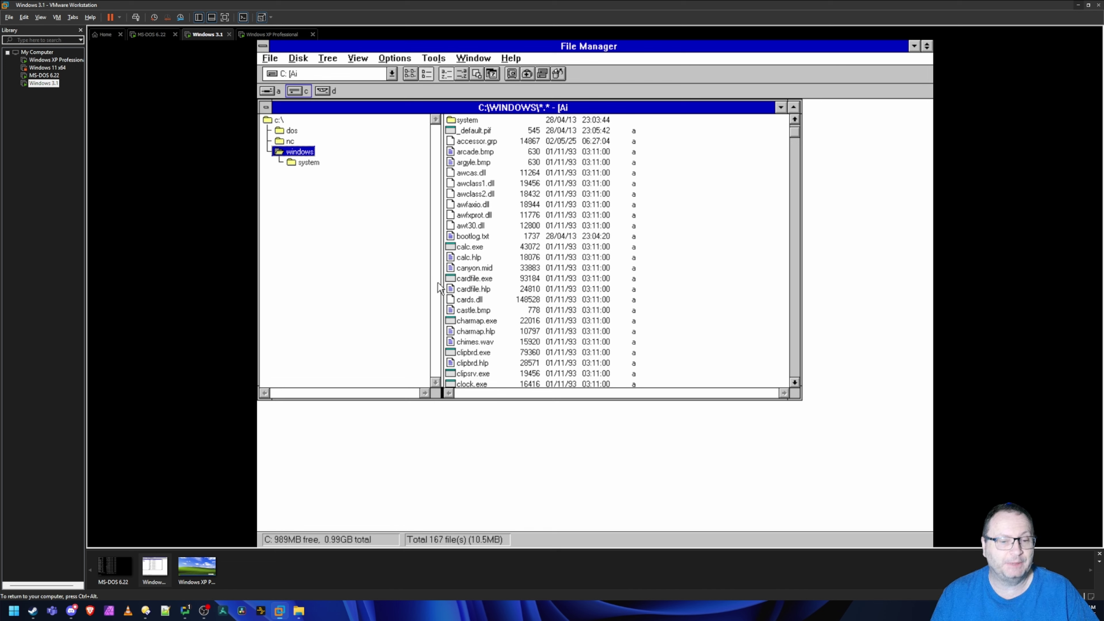
Release the virtual machine and view the host's drives in File Explorer under This PC, closing the window when done.
{"action": "key", "text": "ctrl+alt"}
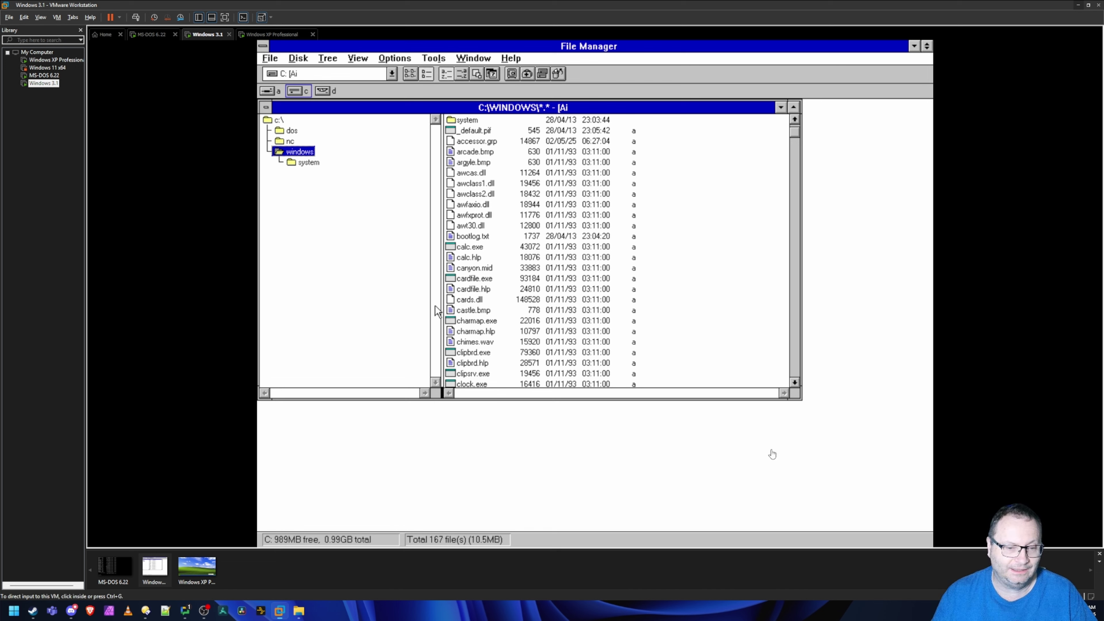
{"action": "left_click", "coordinate": [299, 611]}
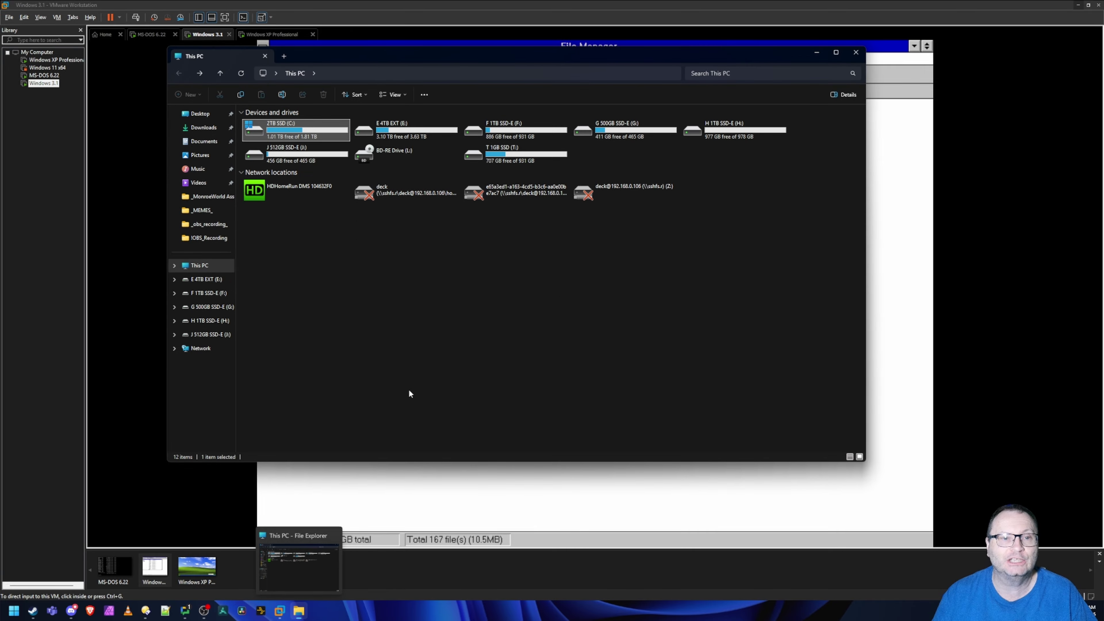
{"action": "left_click_drag", "start_coordinate": [370, 59], "coordinate": [466, 114]}
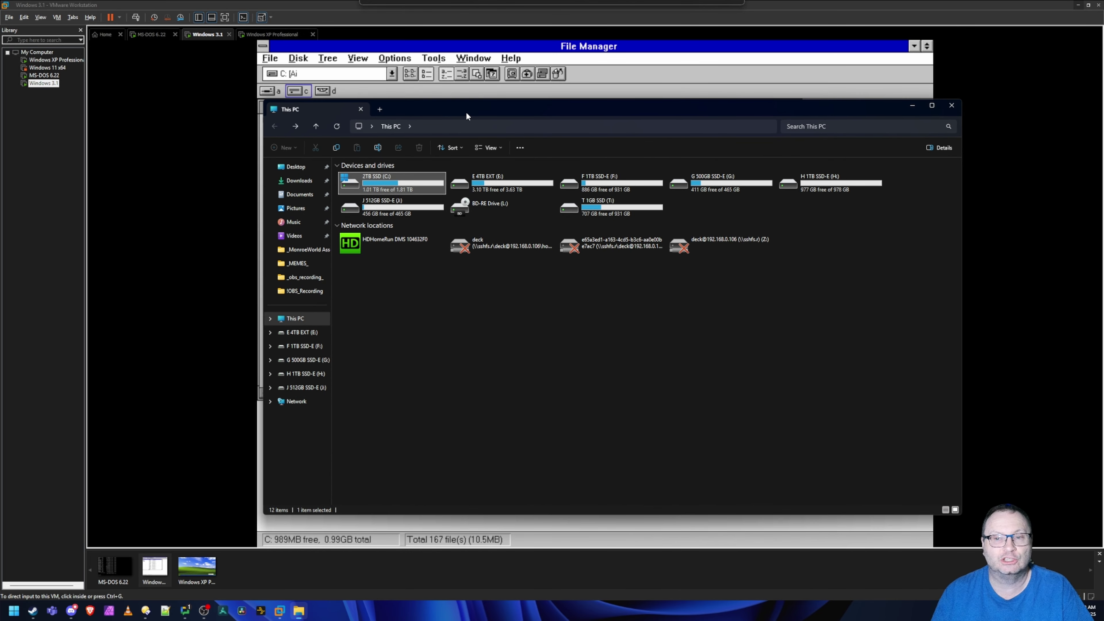
{"action": "left_click", "coordinate": [951, 105]}
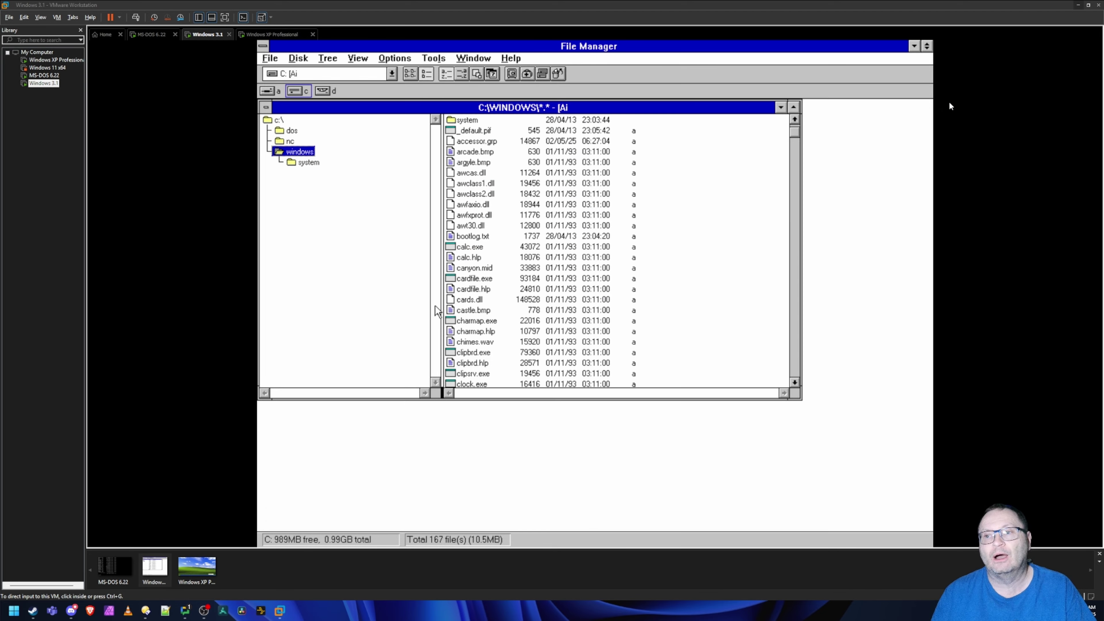
Return to the MS-DOS 6.22 virtual machine and launch Norton Commander from the C:\NC directory.
{"action": "left_click", "coordinate": [152, 35]}
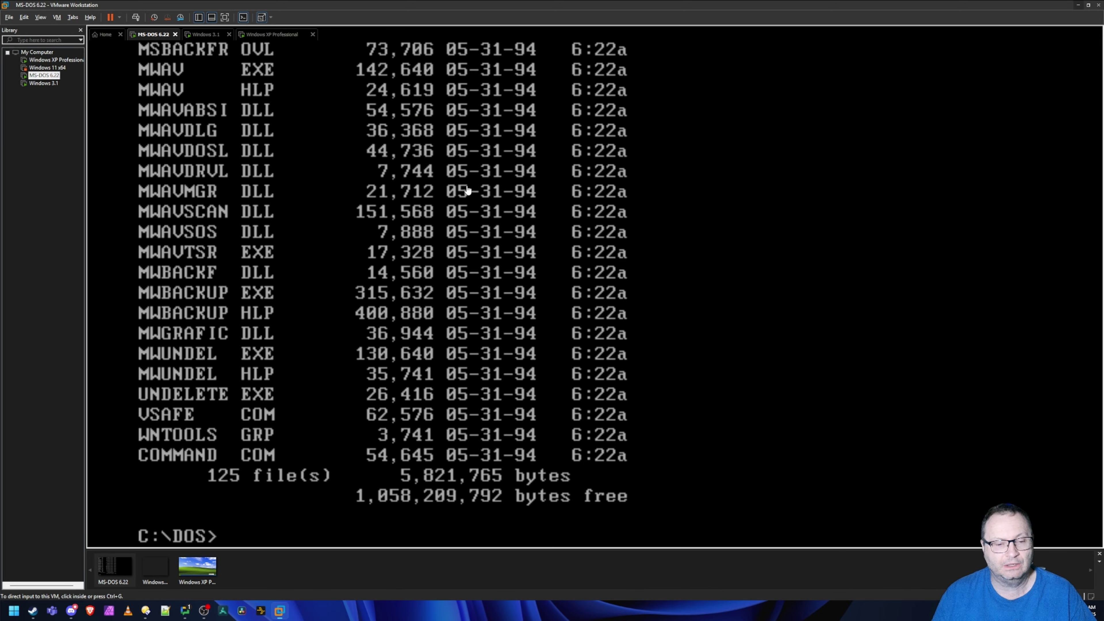
{"action": "left_click", "coordinate": [503, 203]}
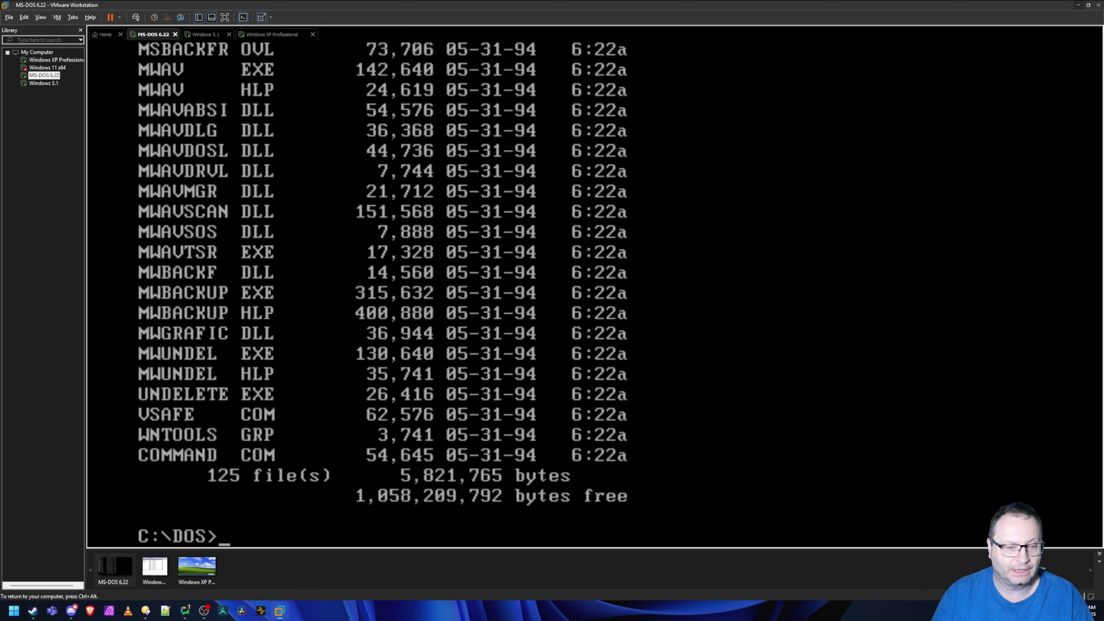
{"action": "type", "text": "cd\\"}
{"action": "key", "text": "Return"}
{"action": "type", "text": "cd"}
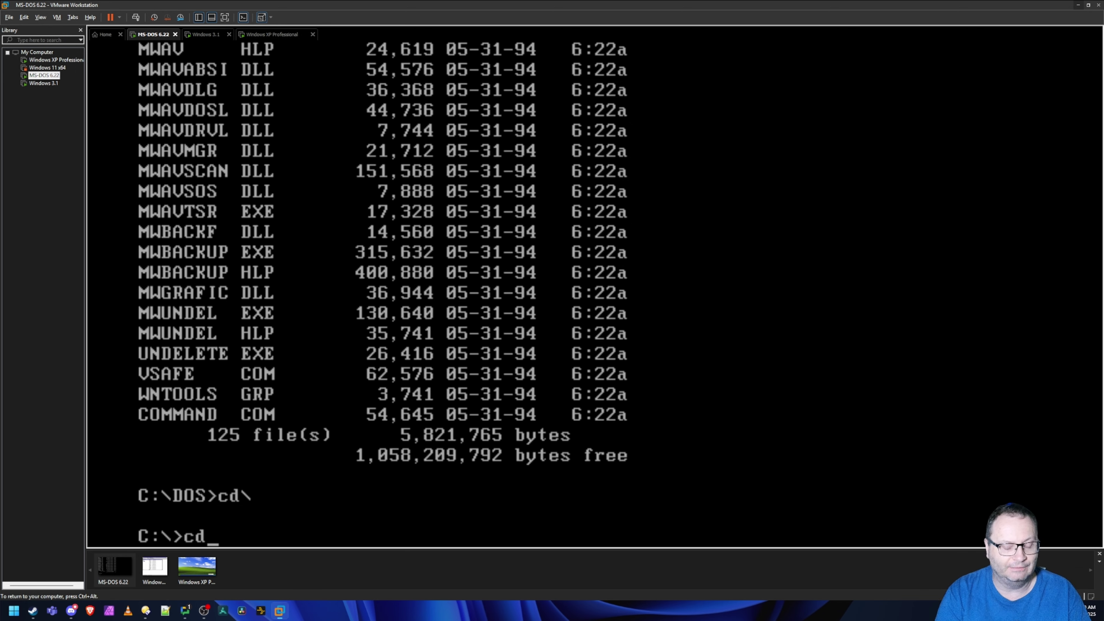
{"action": "type", "text": " nc"}
{"action": "key", "text": "Return"}
{"action": "type", "text": "nc"}
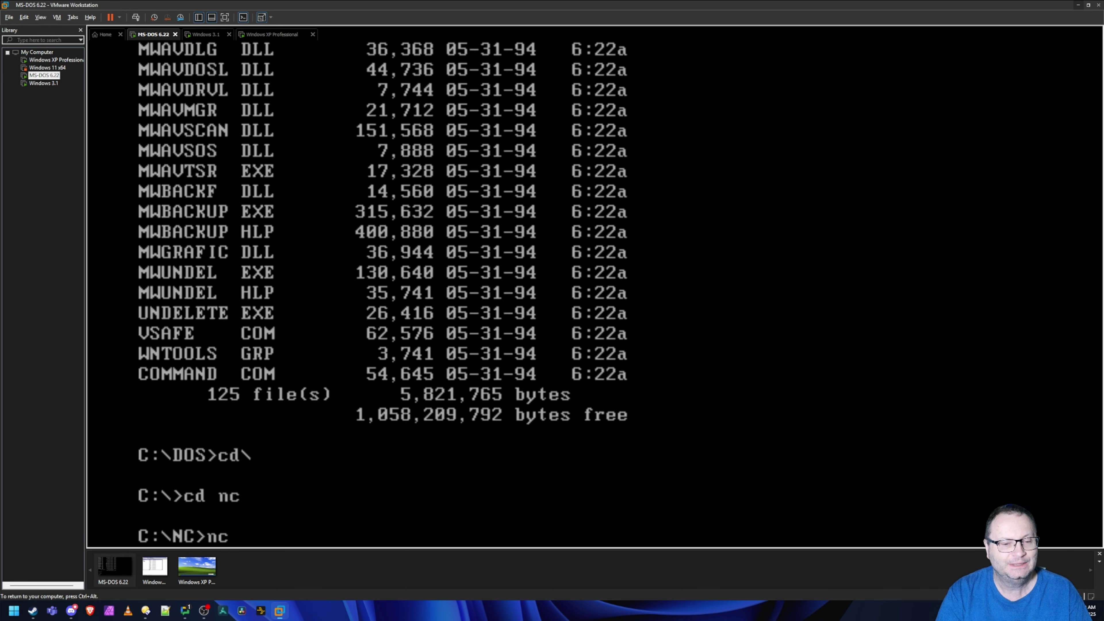
{"action": "key", "text": "Return"}
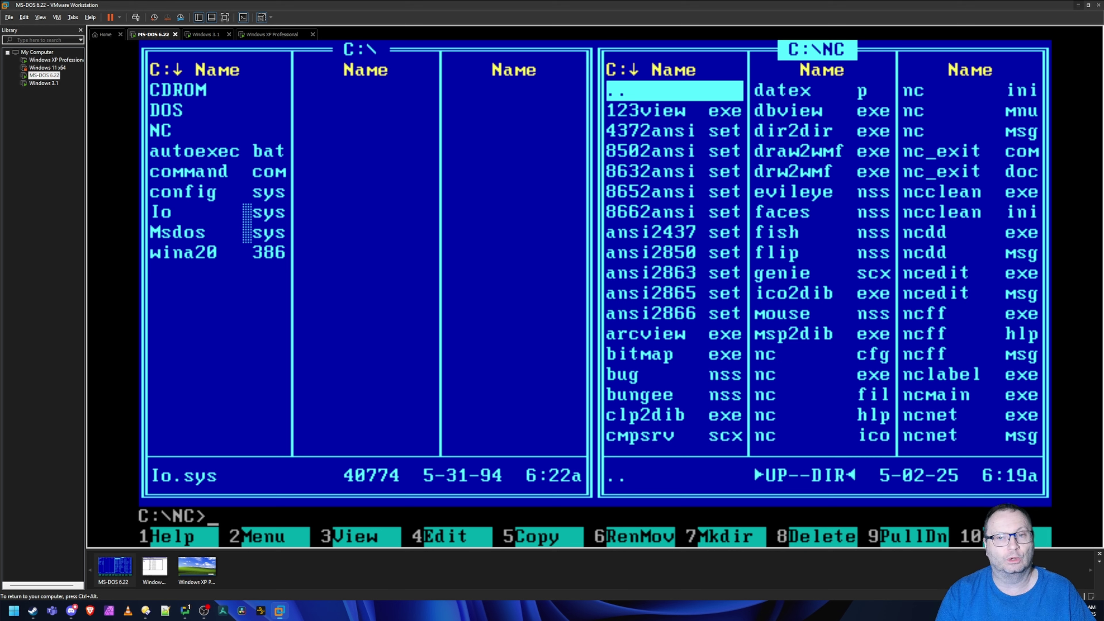
Alternate between the C:\ and C:\NC panels in Norton Commander and step through their file lists.
{"action": "key", "text": "Tab"}
{"action": "key", "text": "Down"}
{"action": "key", "text": "Tab"}
{"action": "key", "text": "Down"}
{"action": "key", "text": "Down"}
{"action": "key", "text": "Down"}
{"action": "key", "text": "Down"}
{"action": "key", "text": "Down"}
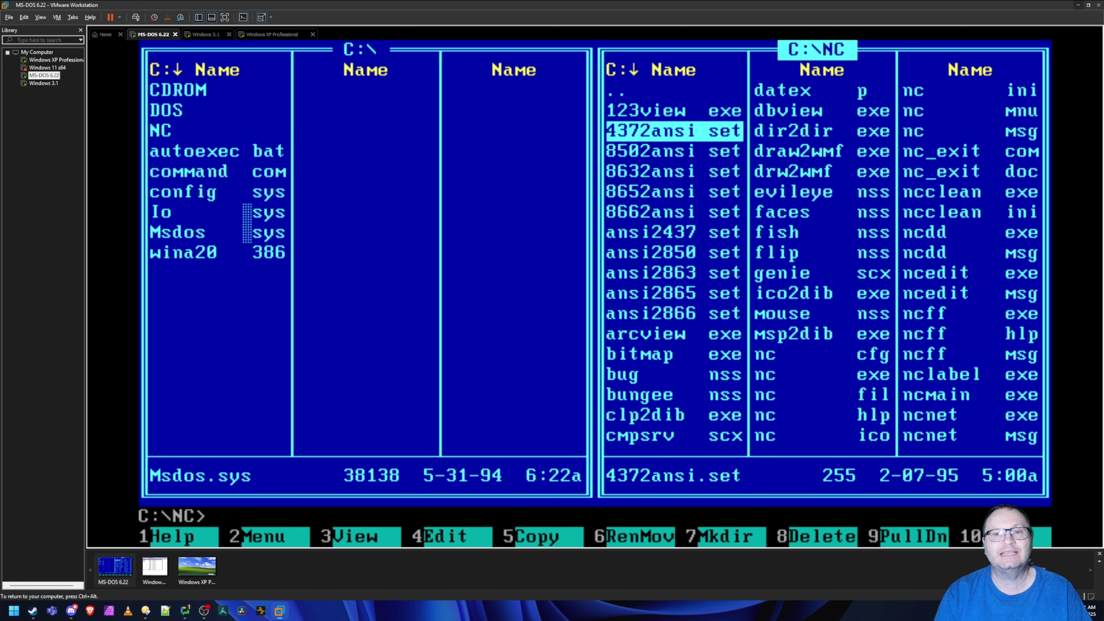
{"action": "key", "text": "Tab"}
{"action": "key", "text": "Down"}
{"action": "key", "text": "Up"}
{"action": "key", "text": "Up"}
{"action": "key", "text": "Up"}
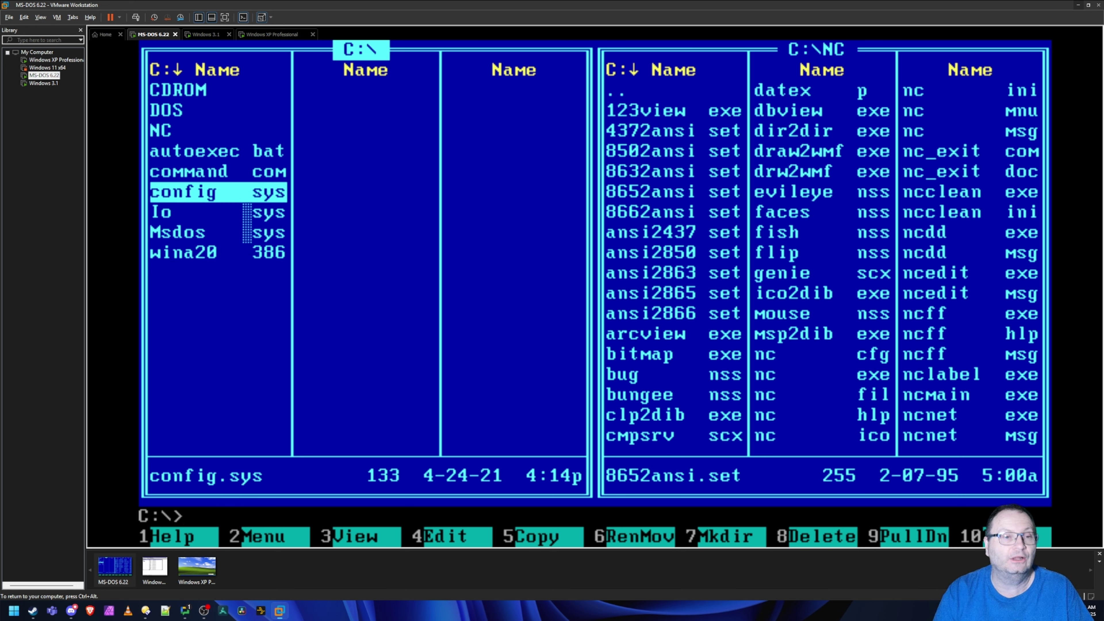
{"action": "key", "text": "Tab"}
{"action": "key", "text": "Up"}
{"action": "key", "text": "Up"}
{"action": "key", "text": "Up"}
{"action": "key", "text": "Down"}
{"action": "key", "text": "Down"}
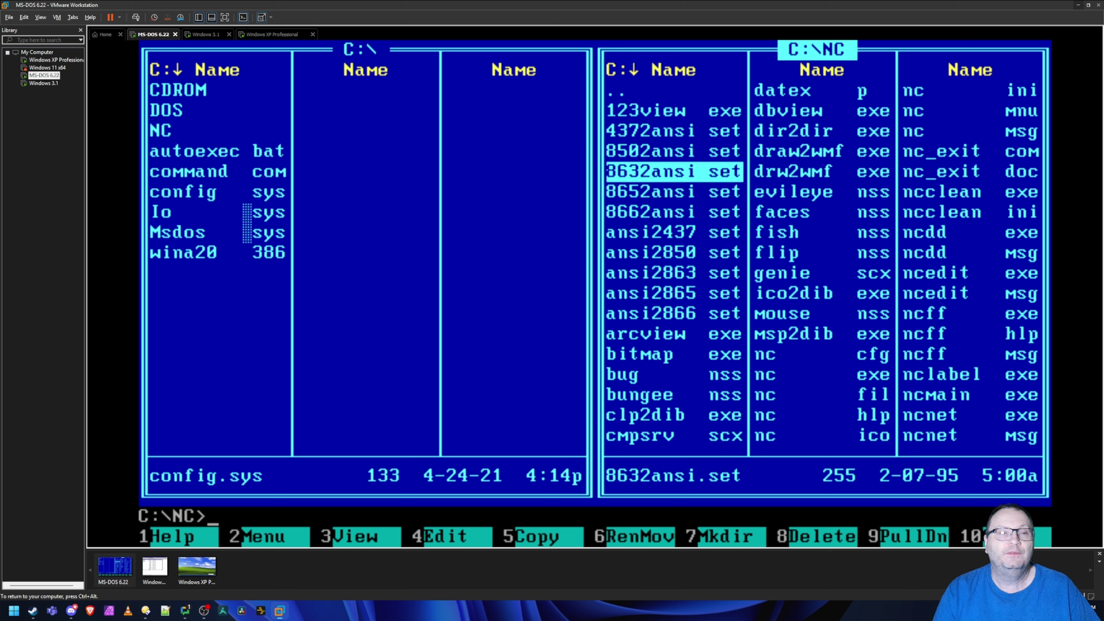
{"action": "key", "text": "Down"}
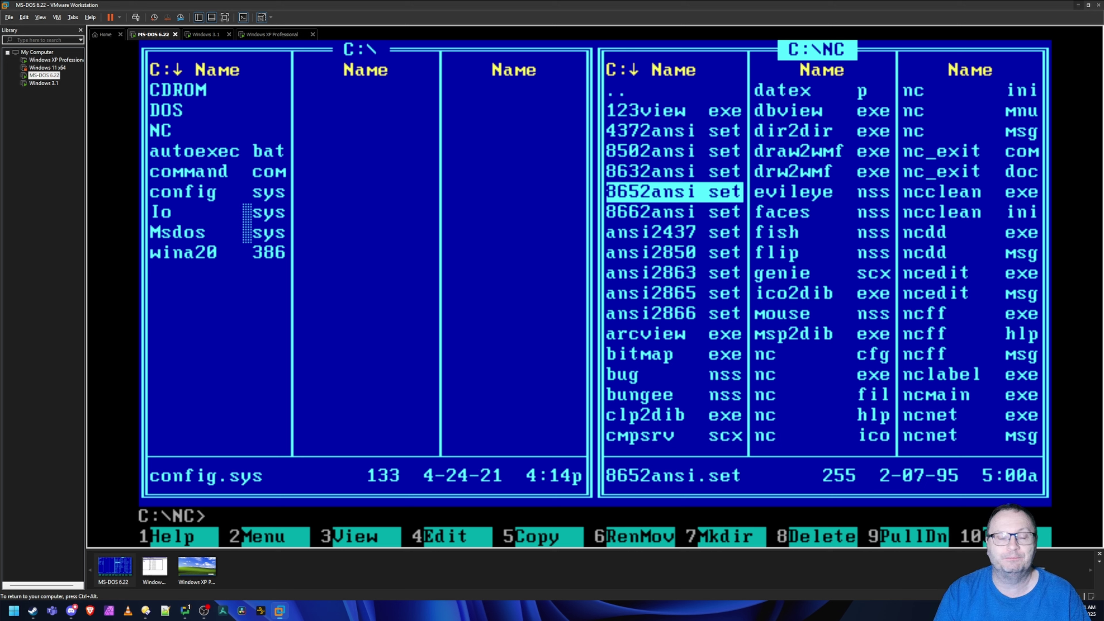
{"action": "key", "text": "Down"}
{"action": "key", "text": "Down"}
{"action": "key", "text": "Down"}
{"action": "key", "text": "Down"}
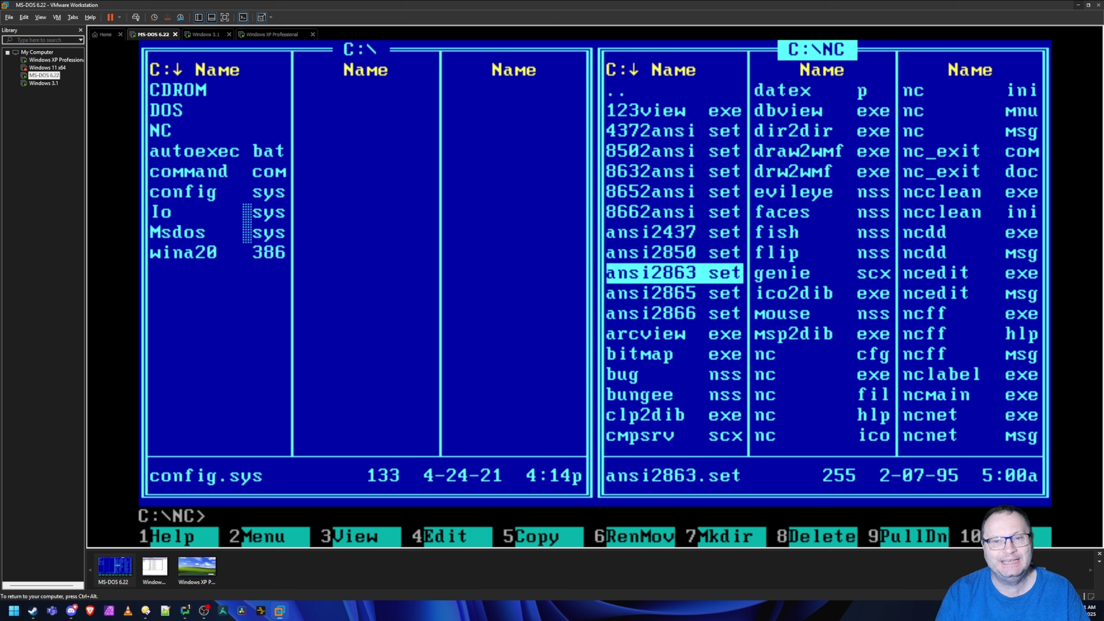
Open the DOS directory in the panel showing the root of drive C.
{"action": "key", "text": "Tab"}
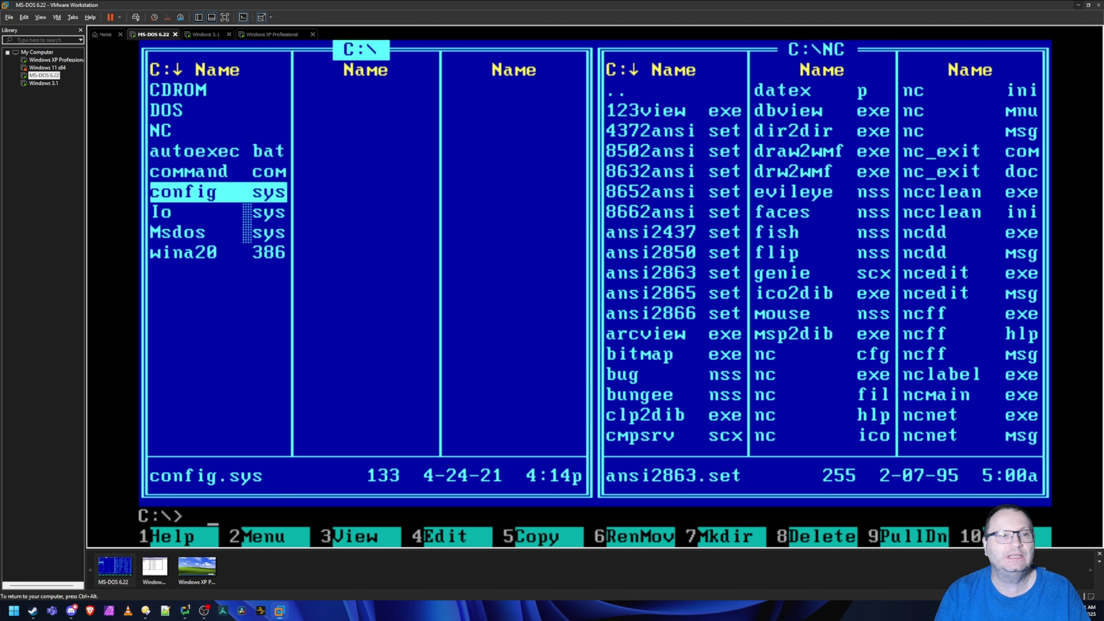
{"action": "key", "text": "Up"}
{"action": "key", "text": "Up"}
{"action": "key", "text": "Up"}
{"action": "key", "text": "Up"}
{"action": "key", "text": "Return"}
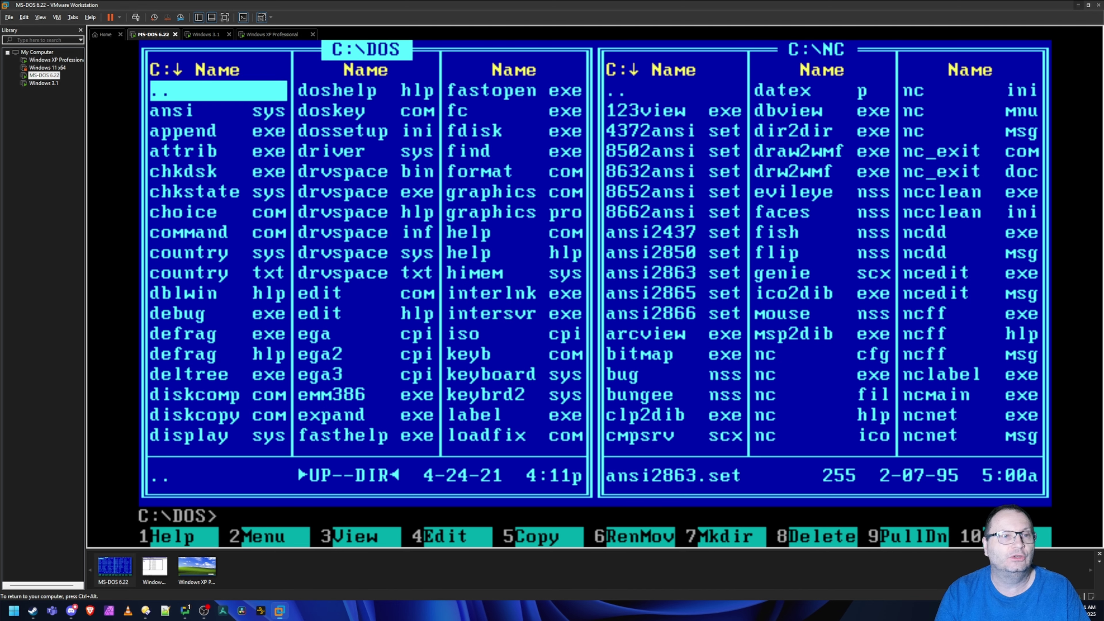
Browse up, down and across the file columns of the C:\DOS panel.
{"action": "key", "text": "Down"}
{"action": "key", "text": "Down"}
{"action": "key", "text": "Down"}
{"action": "key", "text": "Right"}
{"action": "key", "text": "Left"}
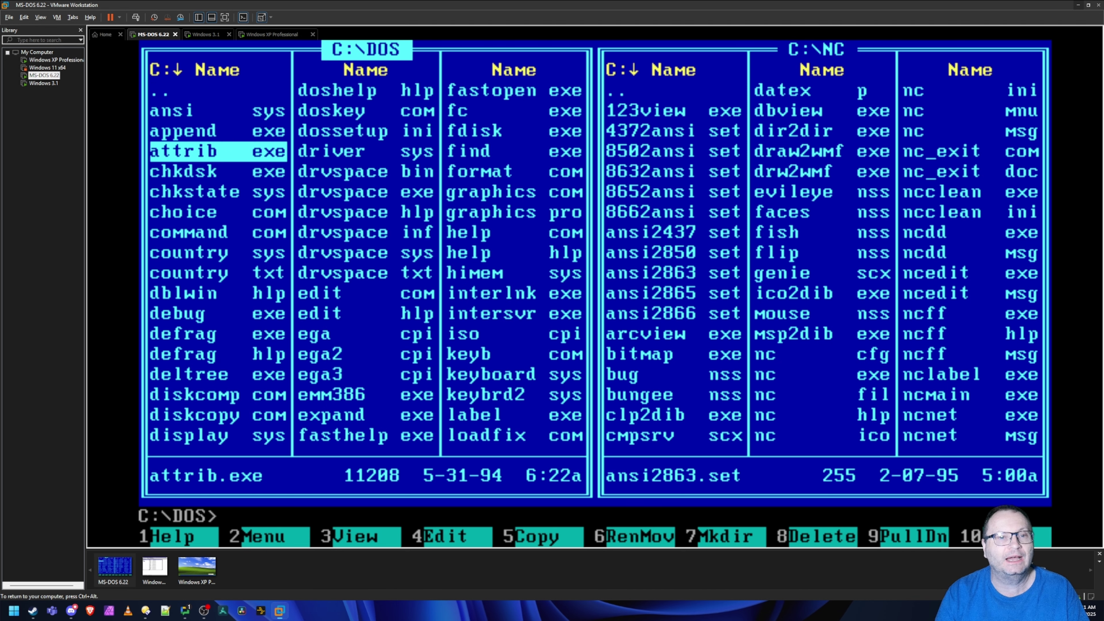
{"action": "key", "text": "Right"}
{"action": "key", "text": "Right"}
{"action": "key", "text": "Right"}
{"action": "key", "text": "Left"}
{"action": "key", "text": "Left"}
{"action": "key", "text": "Left"}
{"action": "key", "text": "Left"}
{"action": "key", "text": "Down"}
{"action": "key", "text": "Down"}
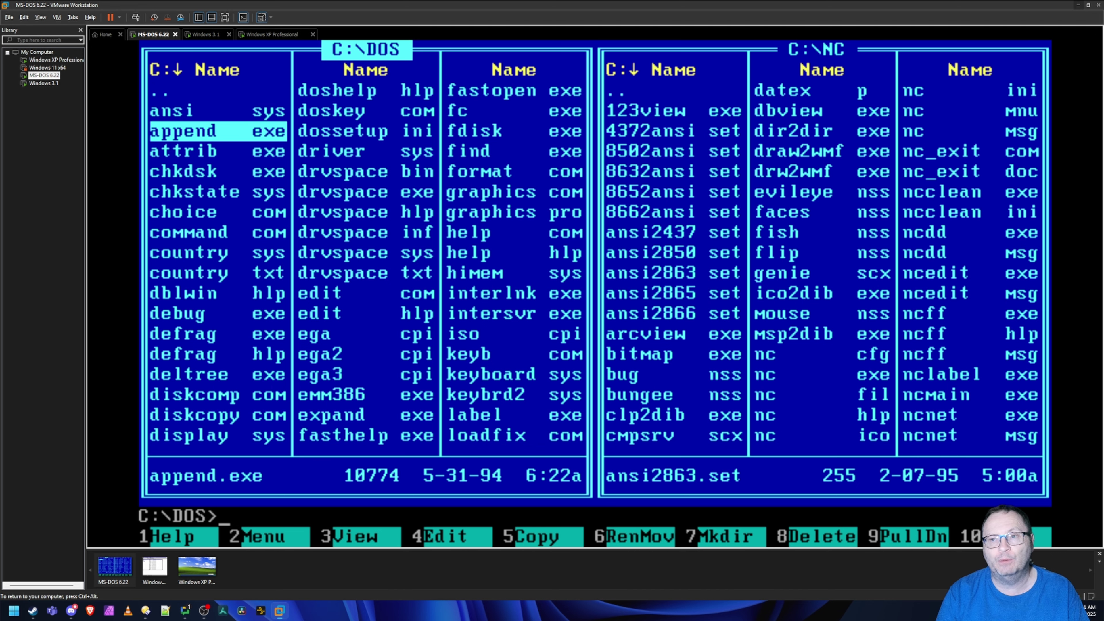
{"action": "key", "text": "Down"}
{"action": "key", "text": "Right"}
{"action": "key", "text": "Right"}
Activate the C:\NC panel and move back and forth across its file columns.
{"action": "key", "text": "Tab"}
{"action": "key", "text": "Right"}
{"action": "key", "text": "Right"}
{"action": "key", "text": "Left"}
{"action": "key", "text": "Left"}
{"action": "key", "text": "Left"}
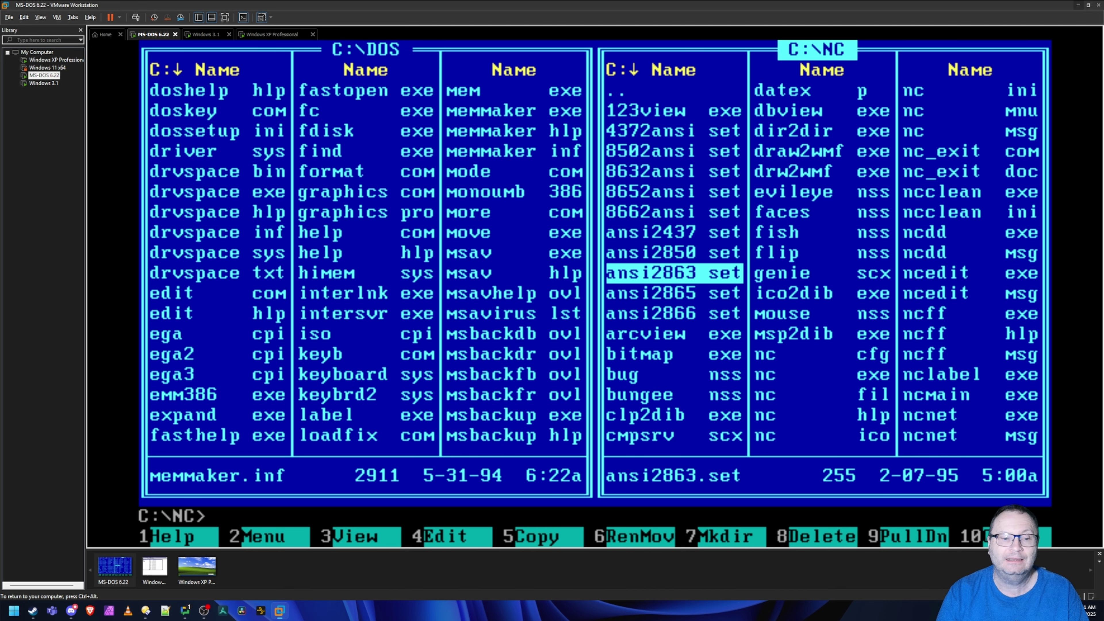
Open the Norton Commander help index, browse its topics down to the Left/Right menu's Info entry, and close it.
{"action": "key", "text": "F1"}
{"action": "key", "text": "Down"}
{"action": "key", "text": "Down"}
{"action": "key", "text": "Down"}
{"action": "key", "text": "Down"}
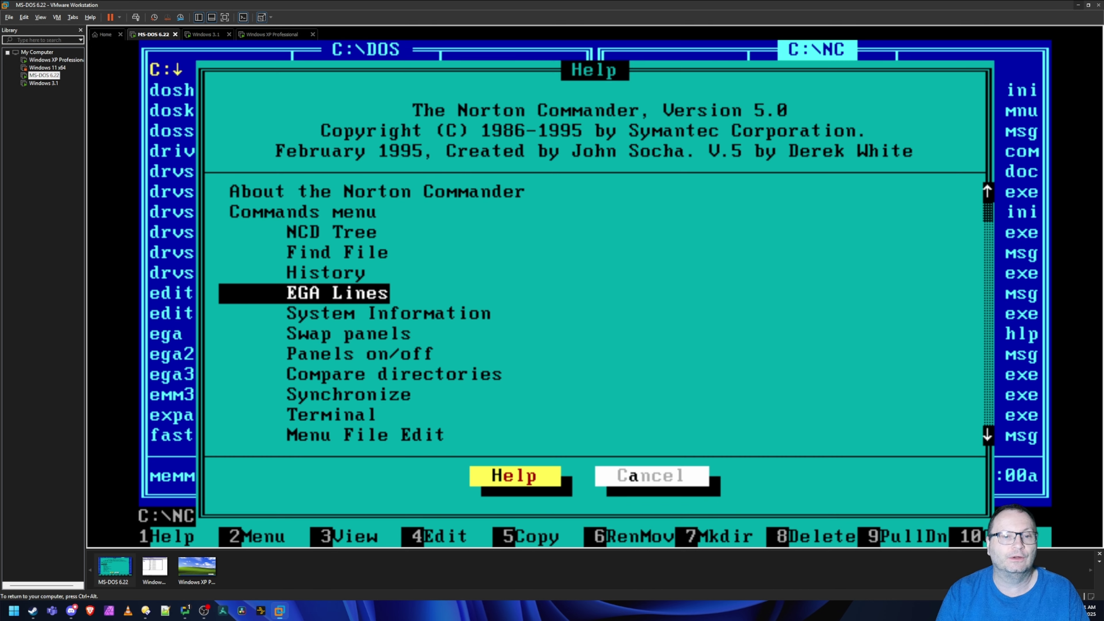
{"action": "key", "text": "Down"}
{"action": "key", "text": "Down"}
{"action": "key", "text": "Down"}
{"action": "key", "text": "Down"}
{"action": "key", "text": "Down"}
{"action": "key", "text": "Down"}
{"action": "key", "text": "Down"}
{"action": "key", "text": "Down"}
{"action": "key", "text": "Down"}
{"action": "key", "text": "Down"}
{"action": "key", "text": "Down"}
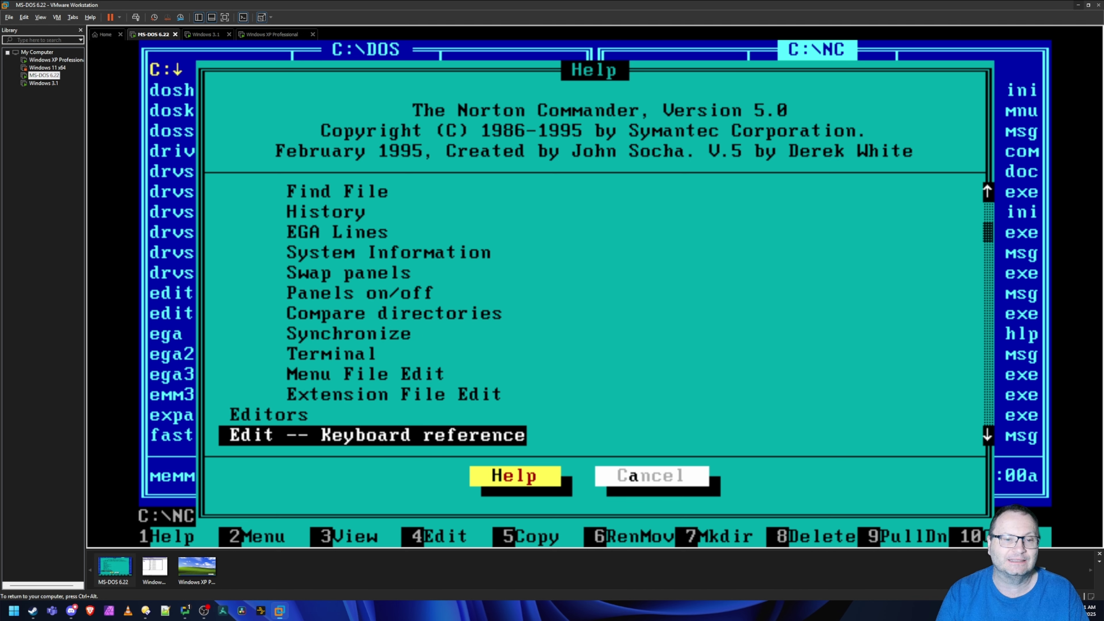
{"action": "key", "text": "Down"}
{"action": "key", "text": "Down"}
{"action": "key", "text": "Down"}
{"action": "key", "text": "Down"}
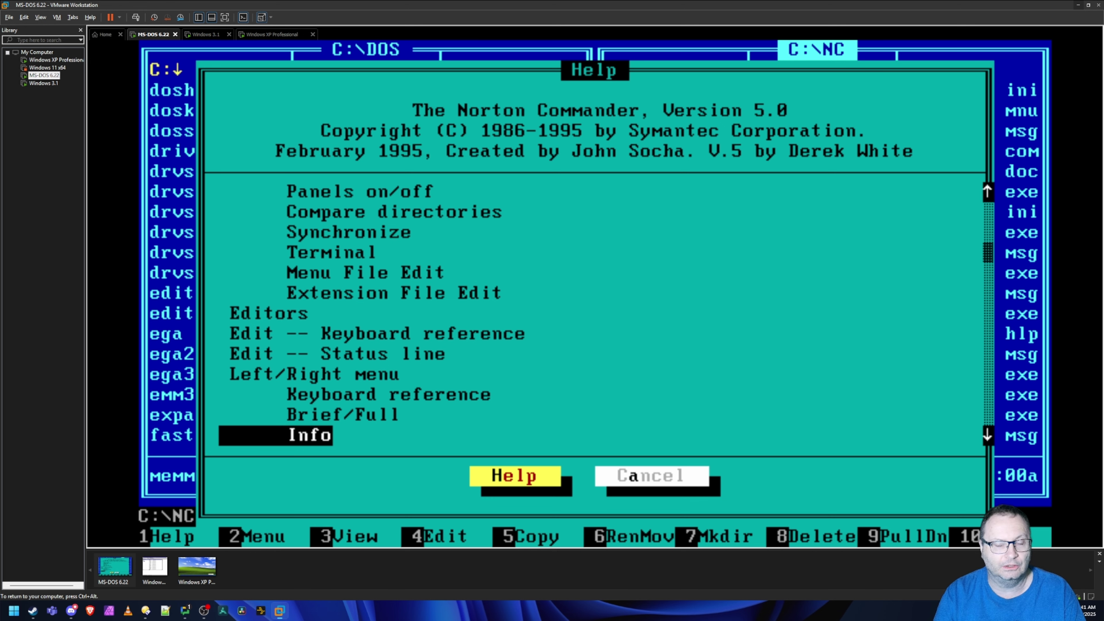
{"action": "key", "text": "Escape"}
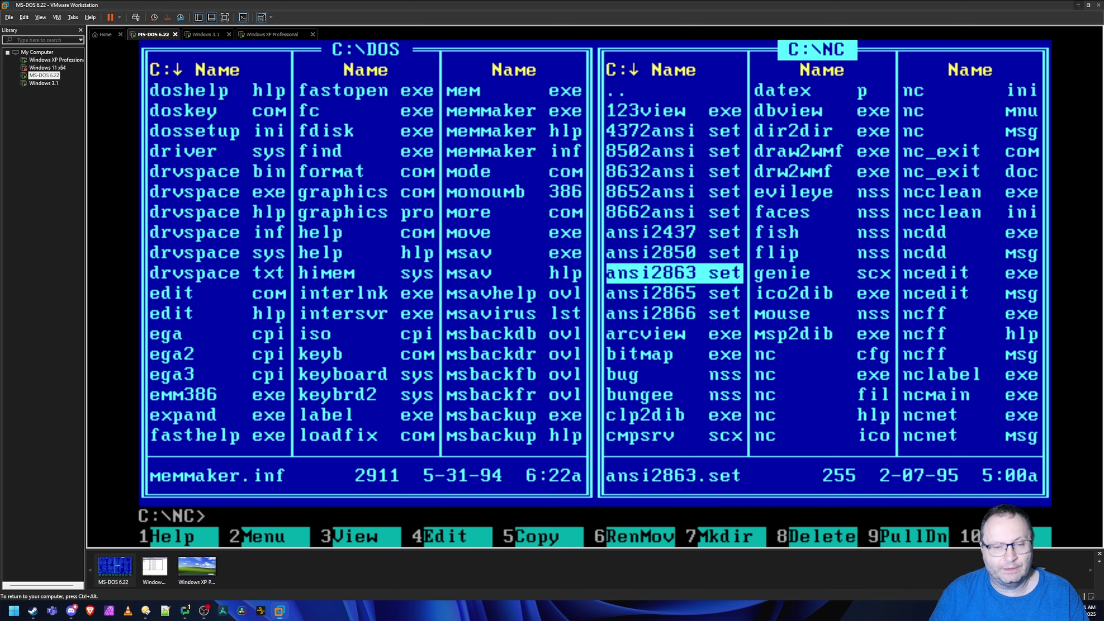
Quit Norton Commander and list the contents of C:\NC with the dir command.
{"action": "key", "text": "F10"}
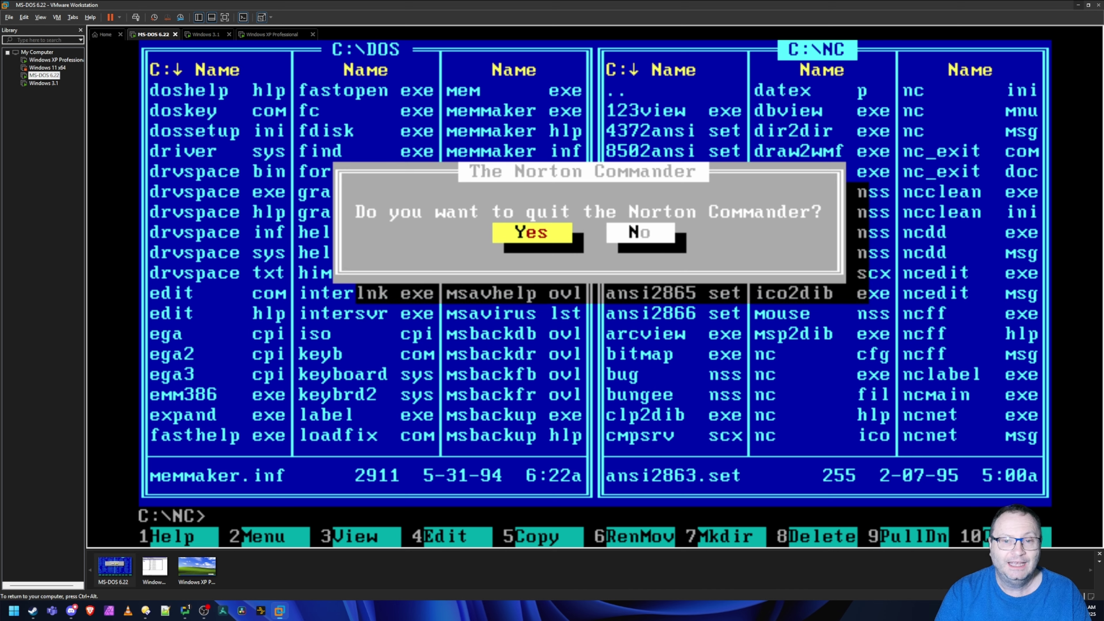
{"action": "key", "text": "Return"}
{"action": "type", "text": "dir"}
{"action": "key", "text": "Return"}
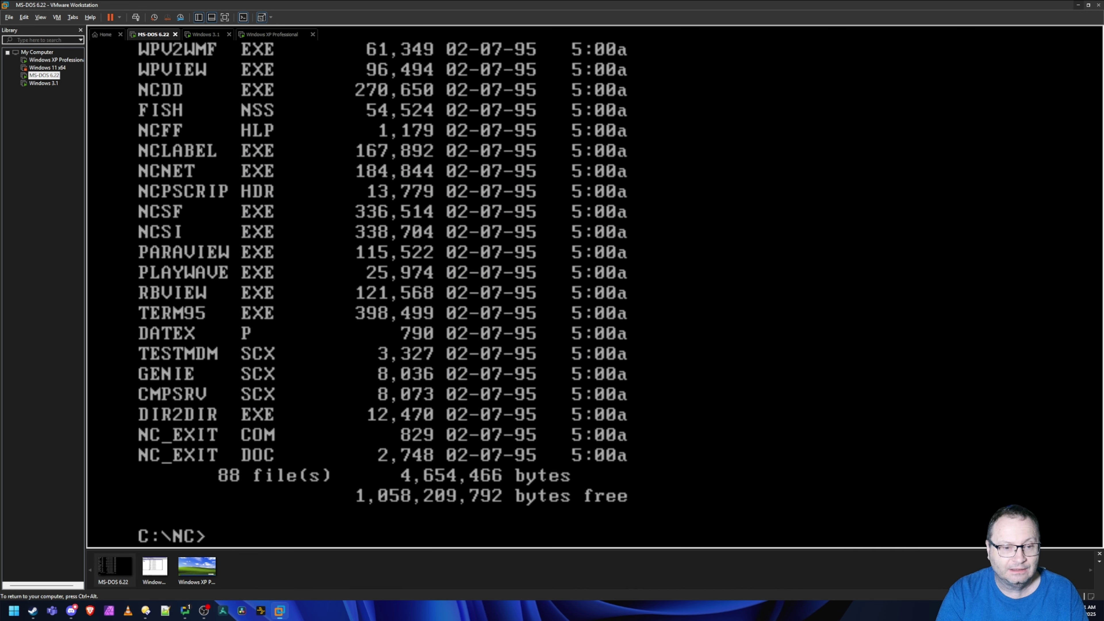
Change to the root of drive C and enter the dos directory at the command prompt.
{"action": "type", "text": "cd\\"}
{"action": "key", "text": "Return"}
{"action": "type", "text": "c"}
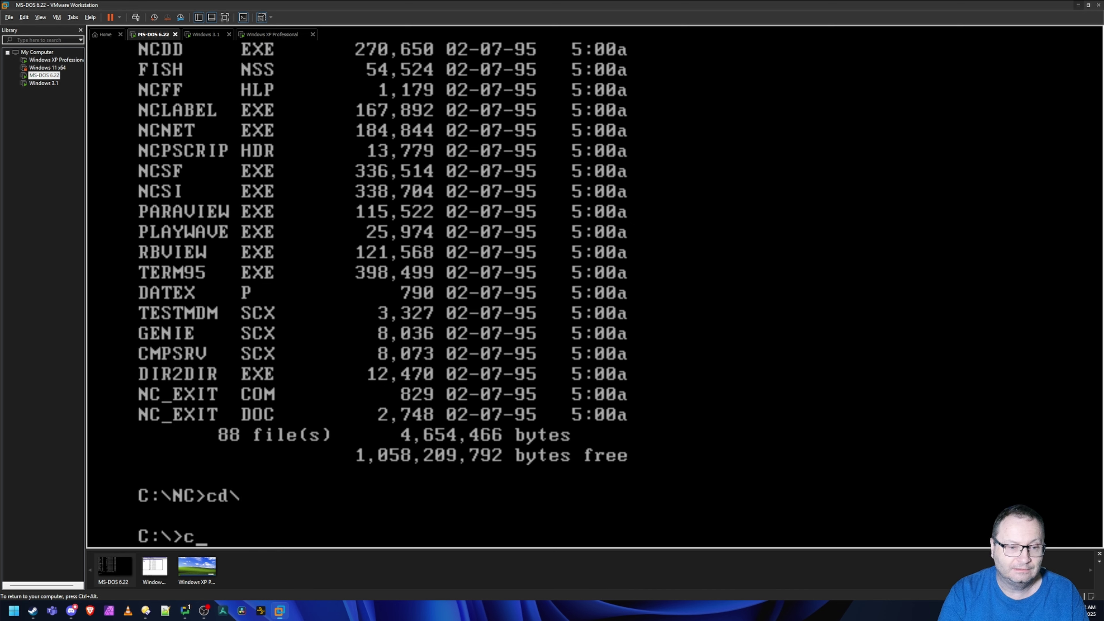
{"action": "type", "text": "d dos"}
{"action": "key", "text": "Return"}
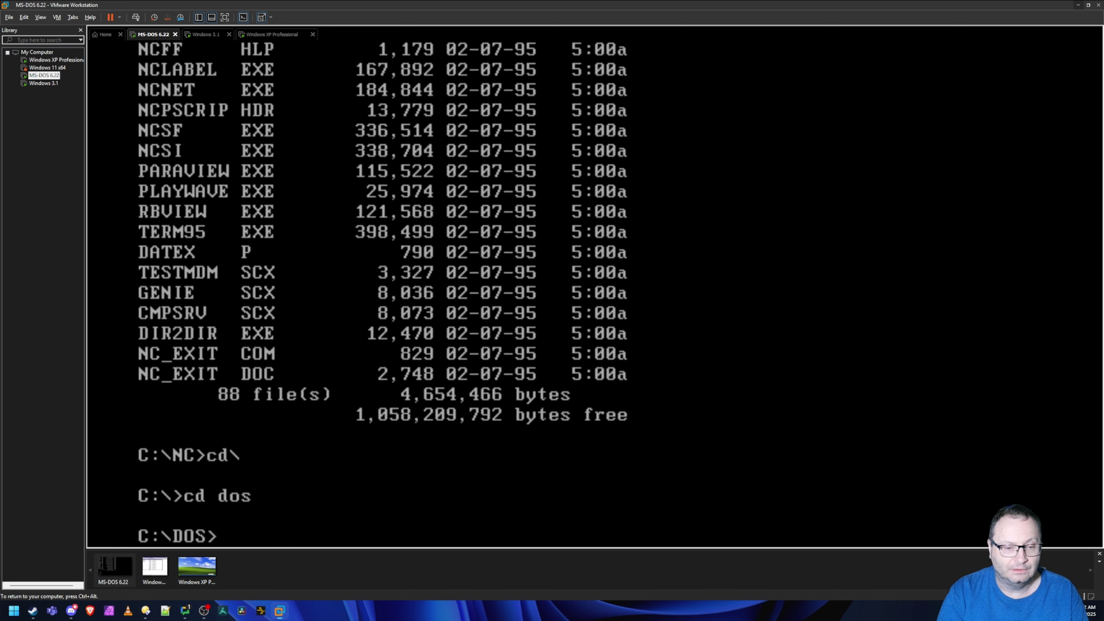
Return from C:\DOS to the root of drive C with cd\.
{"action": "type", "text": "nc"}
{"action": "key", "text": "BackSpace"}
{"action": "key", "text": "BackSpace"}
{"action": "type", "text": "cd nc"}
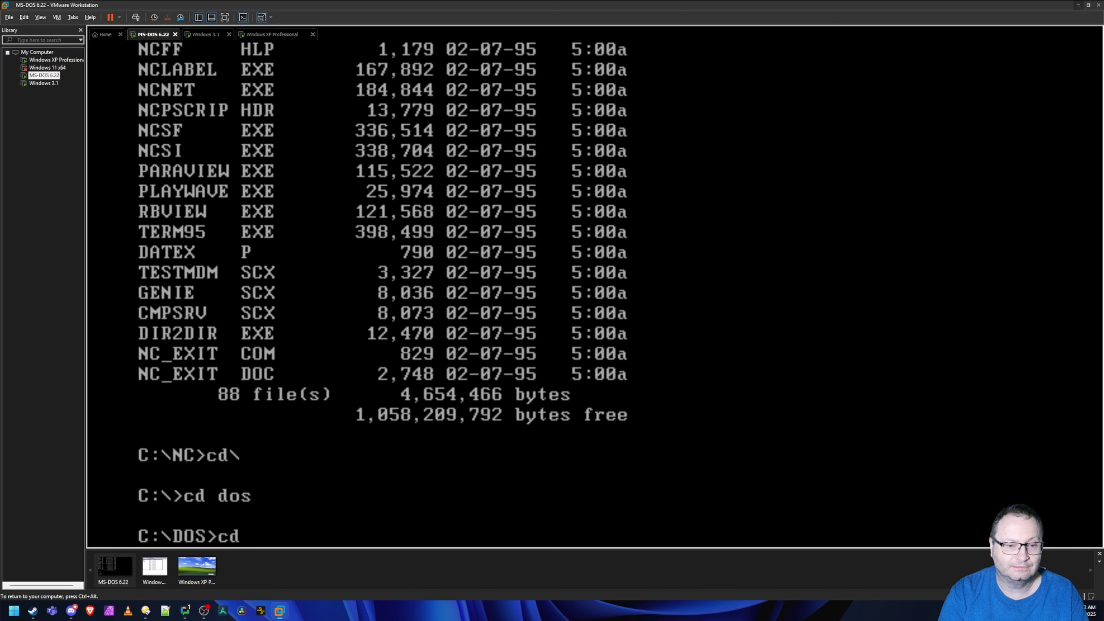
{"action": "key", "text": "BackSpace"}
{"action": "key", "text": "BackSpace"}
{"action": "key", "text": "BackSpace"}
{"action": "type", "text": "\\"}
{"action": "key", "text": "Return"}
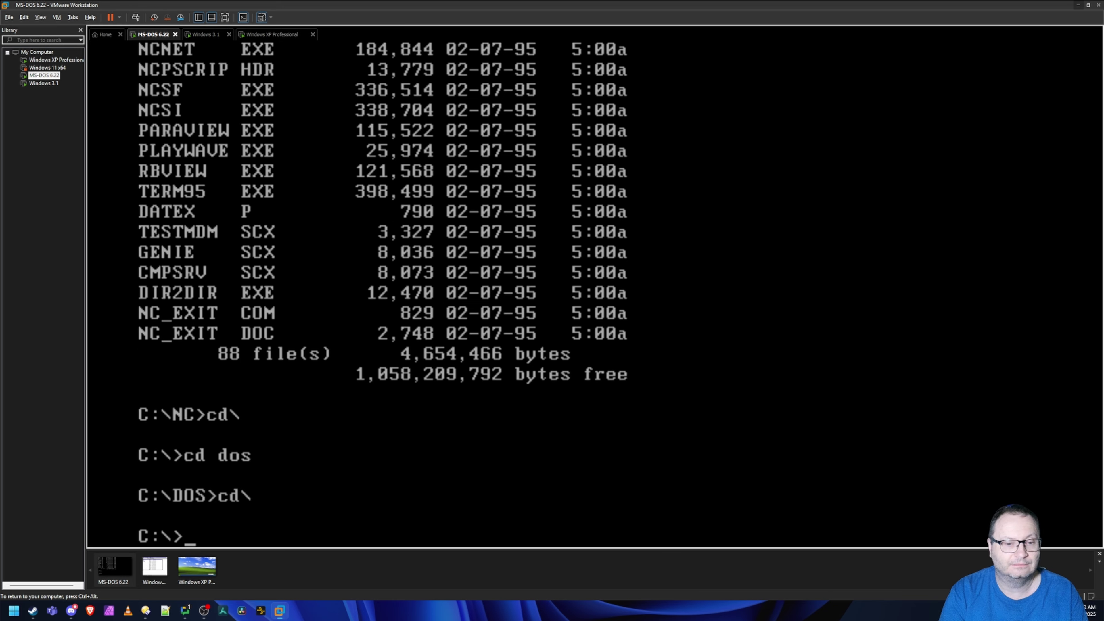
Change to the nc directory and start Norton Commander with the nc command.
{"action": "type", "text": "cd n"}
{"action": "type", "text": "c"}
{"action": "key", "text": "Return"}
{"action": "type", "text": "nc"}
{"action": "key", "text": "Return"}
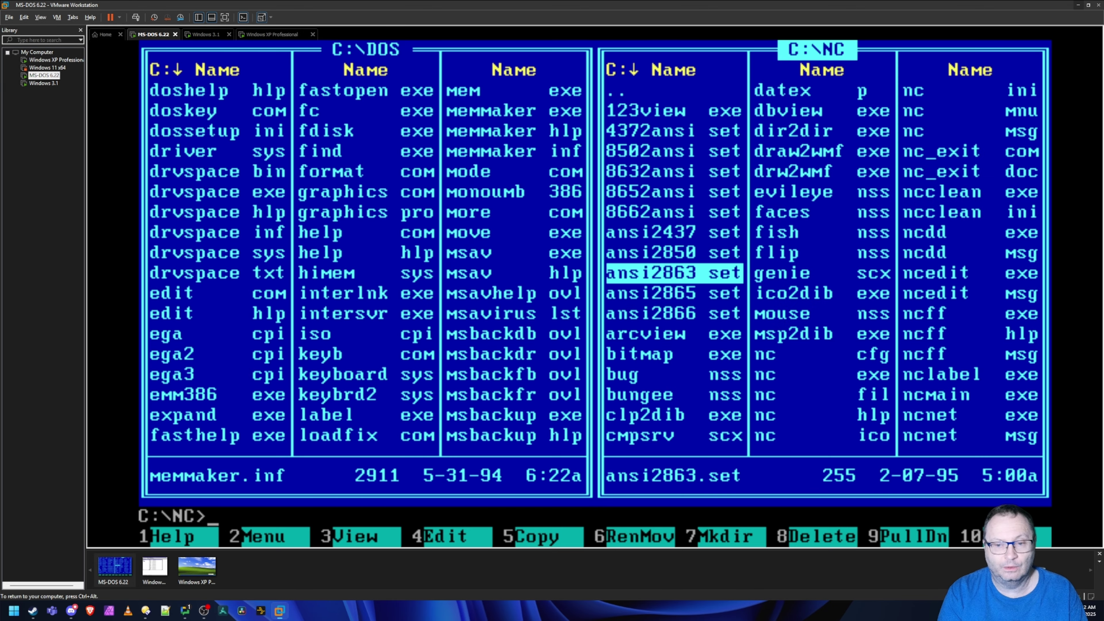
Go to the first entry of the C:\NC panel, then activate the C:\DOS panel and move to its last file.
{"action": "key", "text": "Home"}
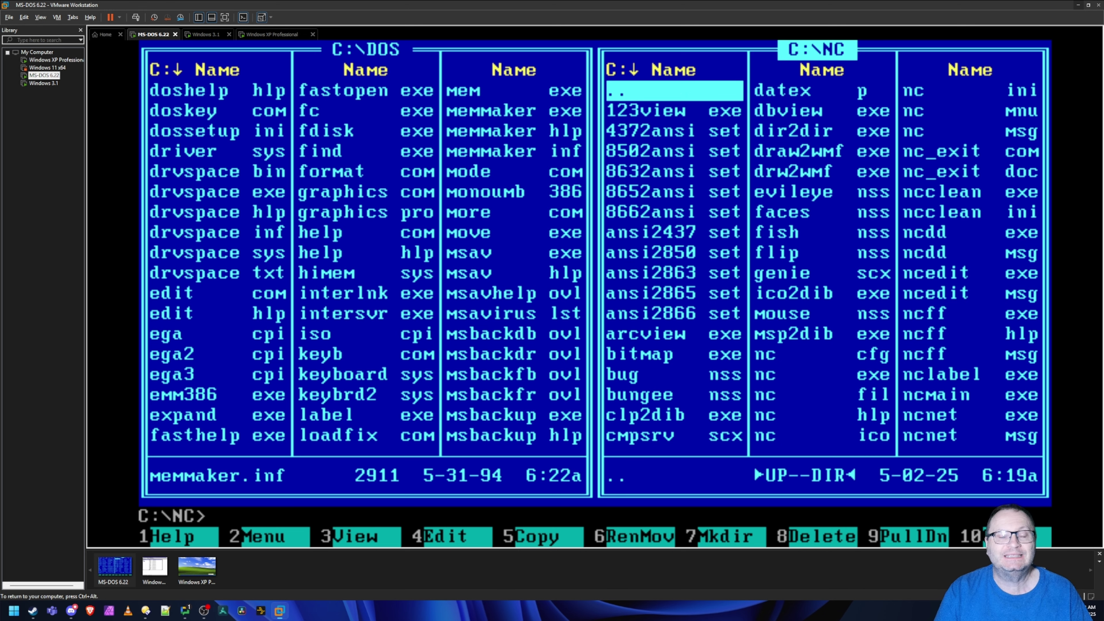
{"action": "key", "text": "Tab"}
{"action": "key", "text": "Tab"}
{"action": "key", "text": "Tab"}
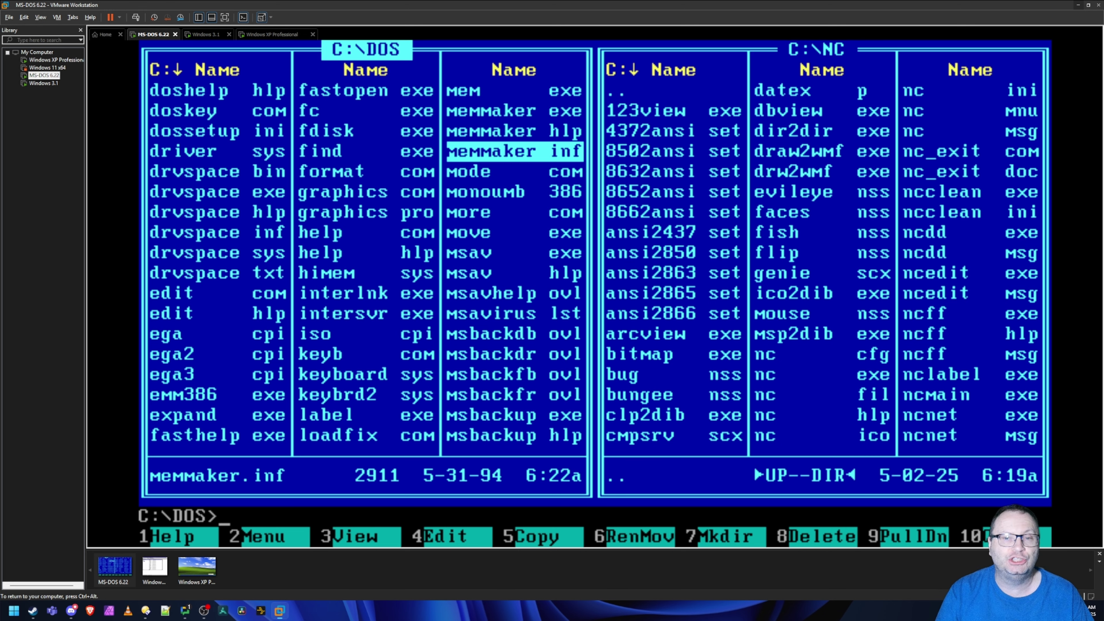
{"action": "key", "text": "Left"}
{"action": "key", "text": "Right"}
{"action": "key", "text": "Right"}
{"action": "key", "text": "End"}
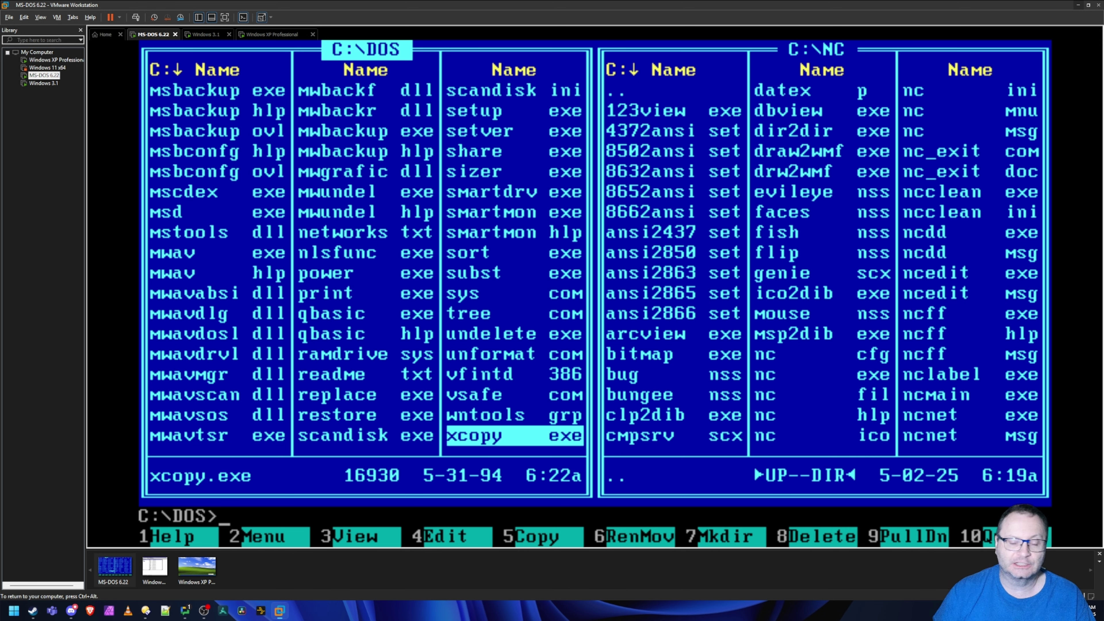
Switch to the Windows 3.1 virtual machine and open the nc folder in File Manager, selecting a file in its list.
{"action": "key", "text": "ctrl+alt"}
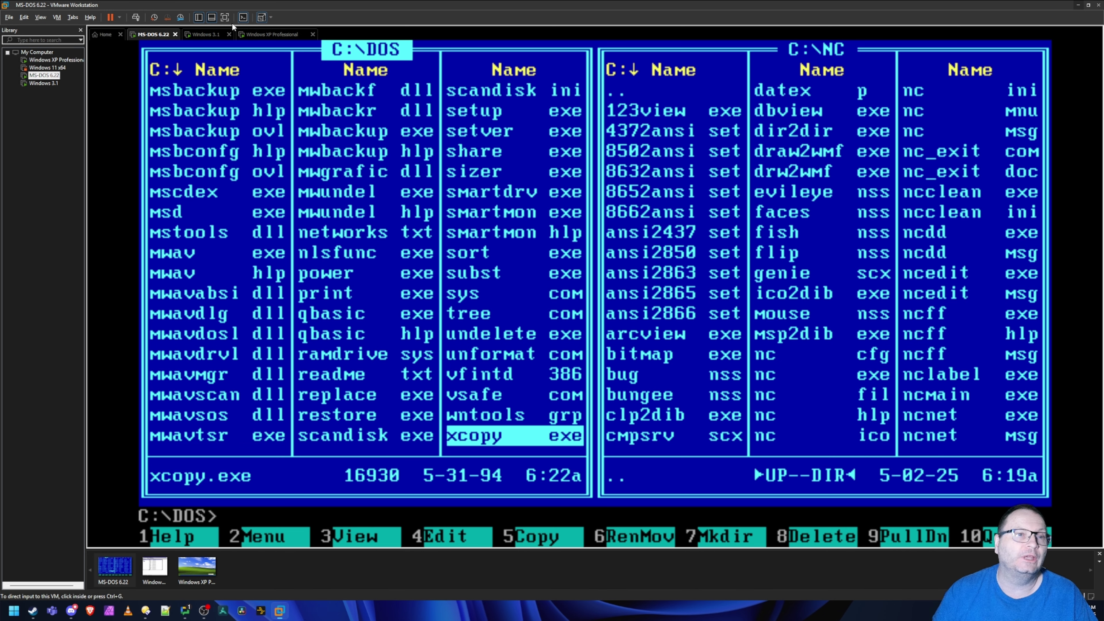
{"action": "left_click", "coordinate": [213, 34]}
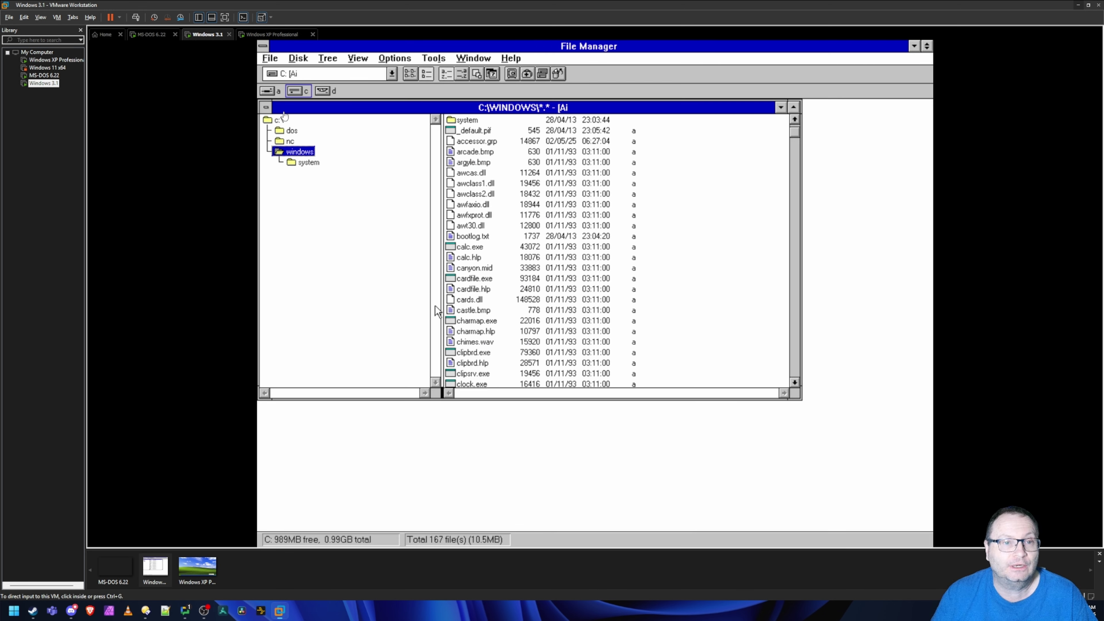
{"action": "left_click", "coordinate": [435, 306]}
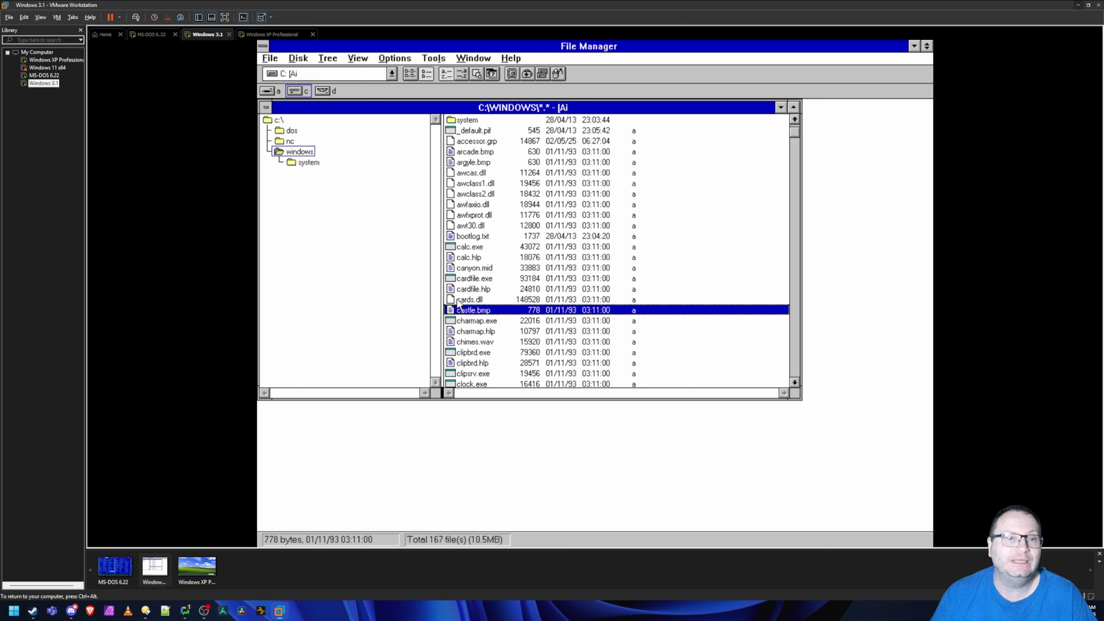
{"action": "left_click", "coordinate": [290, 141]}
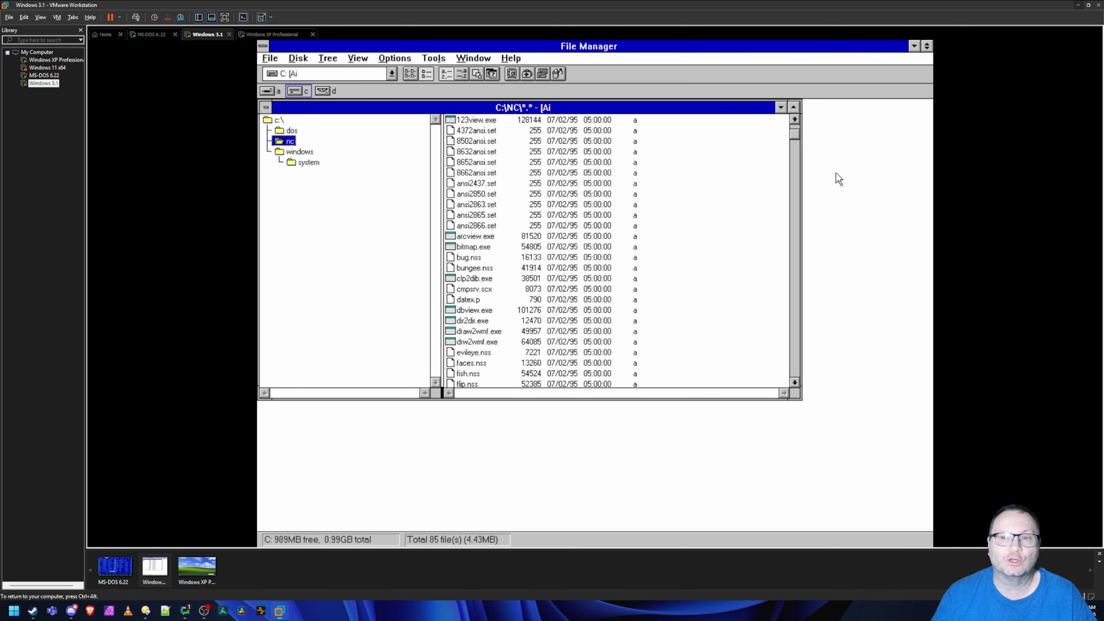
{"action": "left_click", "coordinate": [584, 175]}
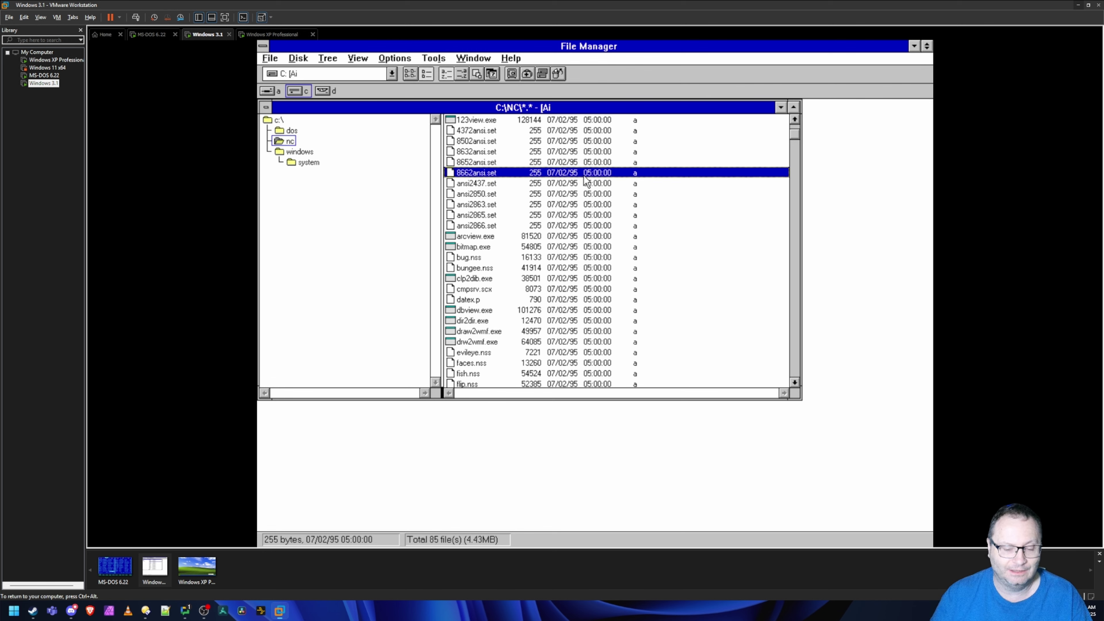
Select nc.exe in the C:\NC file list and run it to start Norton Commander.
{"action": "key", "text": "n"}
{"action": "key", "text": "c"}
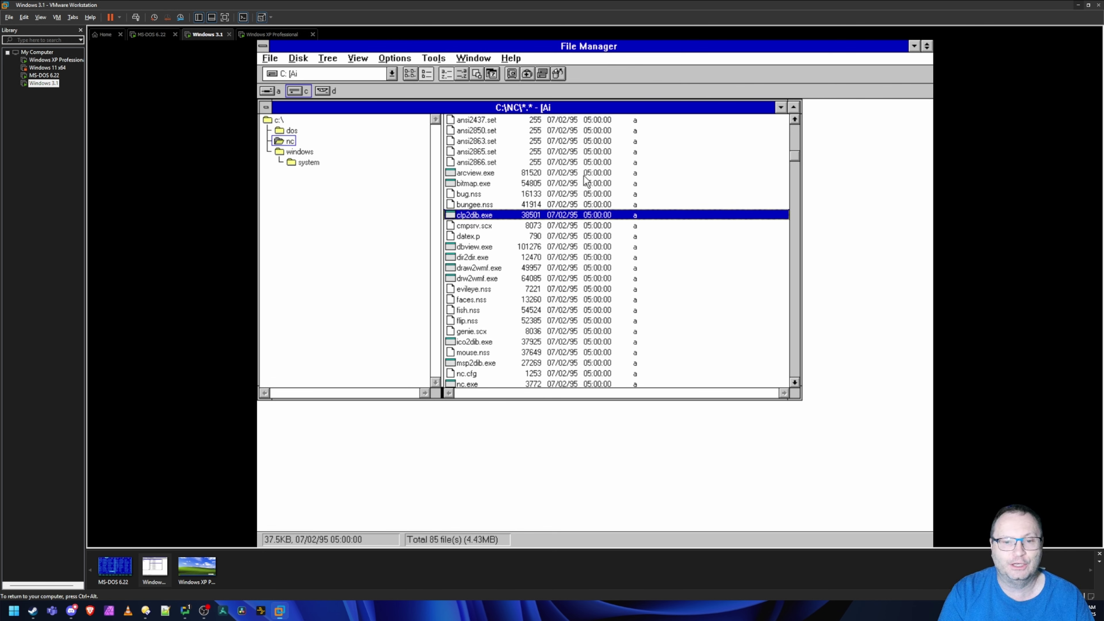
{"action": "key", "text": "Down"}
{"action": "key", "text": "Down"}
{"action": "key", "text": "Down"}
{"action": "key", "text": "Down"}
{"action": "key", "text": "Down"}
{"action": "key", "text": "Down"}
{"action": "key", "text": "Down"}
{"action": "key", "text": "Down"}
{"action": "key", "text": "Down"}
{"action": "key", "text": "Down"}
{"action": "key", "text": "Down"}
{"action": "key", "text": "Down"}
{"action": "key", "text": "Down"}
{"action": "key", "text": "Down"}
{"action": "key", "text": "Down"}
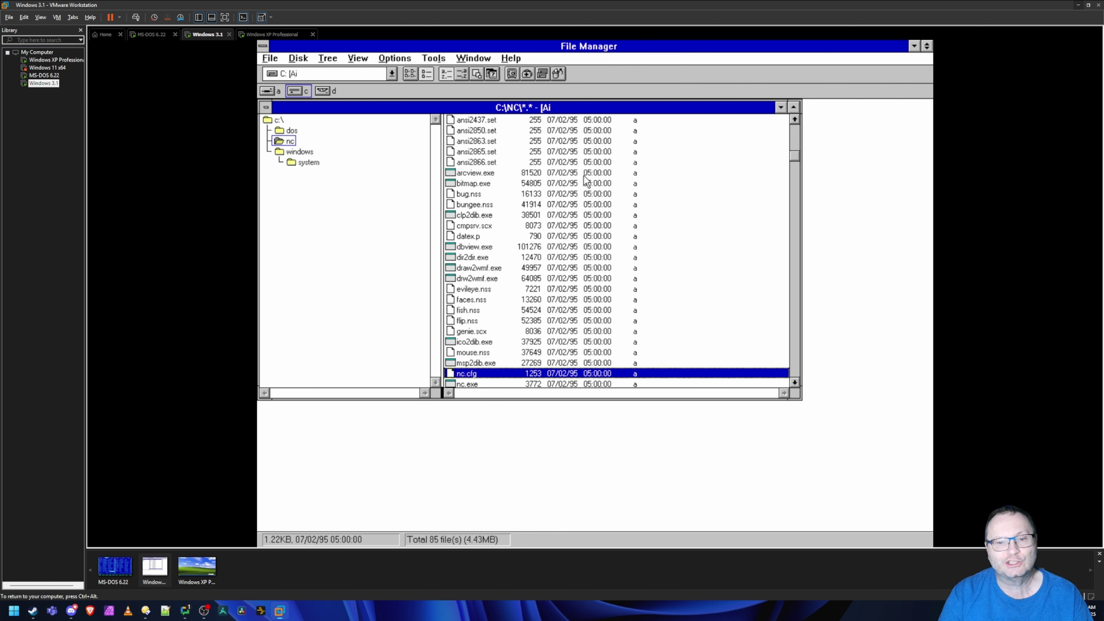
{"action": "key", "text": "Down"}
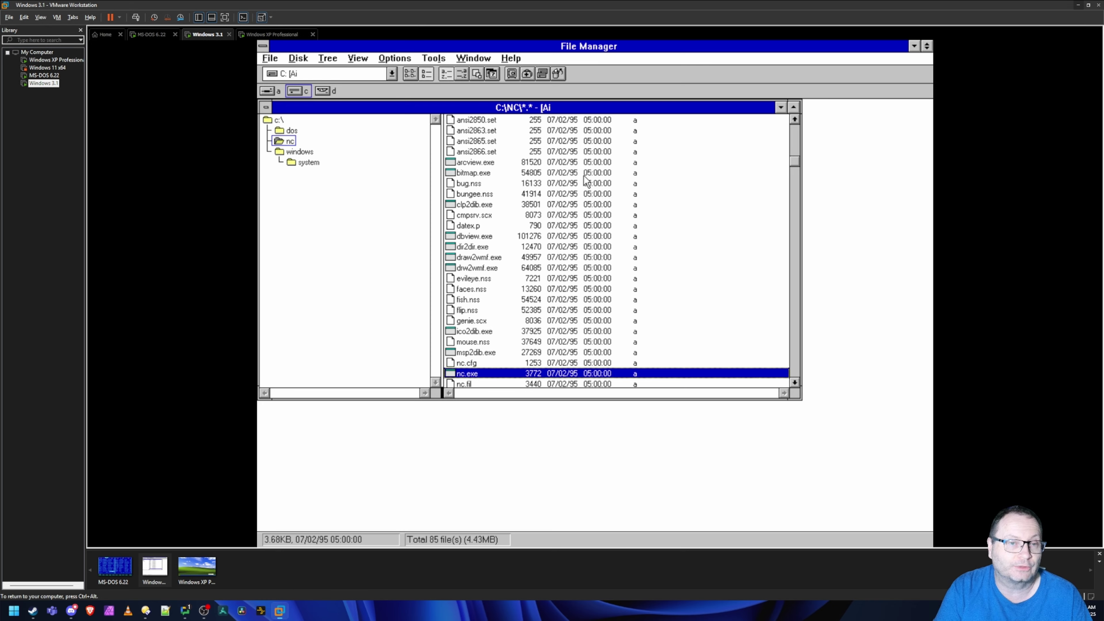
{"action": "key", "text": "Return"}
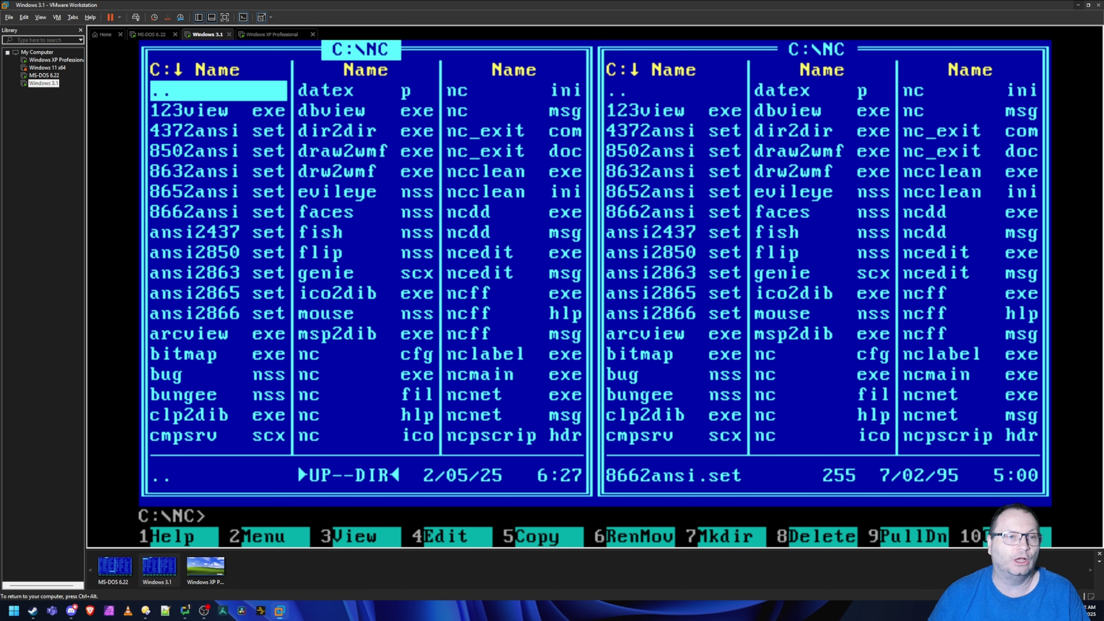
Switch to the Windows XP Professional virtual machine and open Local Disk (C:) from My Computer.
{"action": "key", "text": "ctrl+alt"}
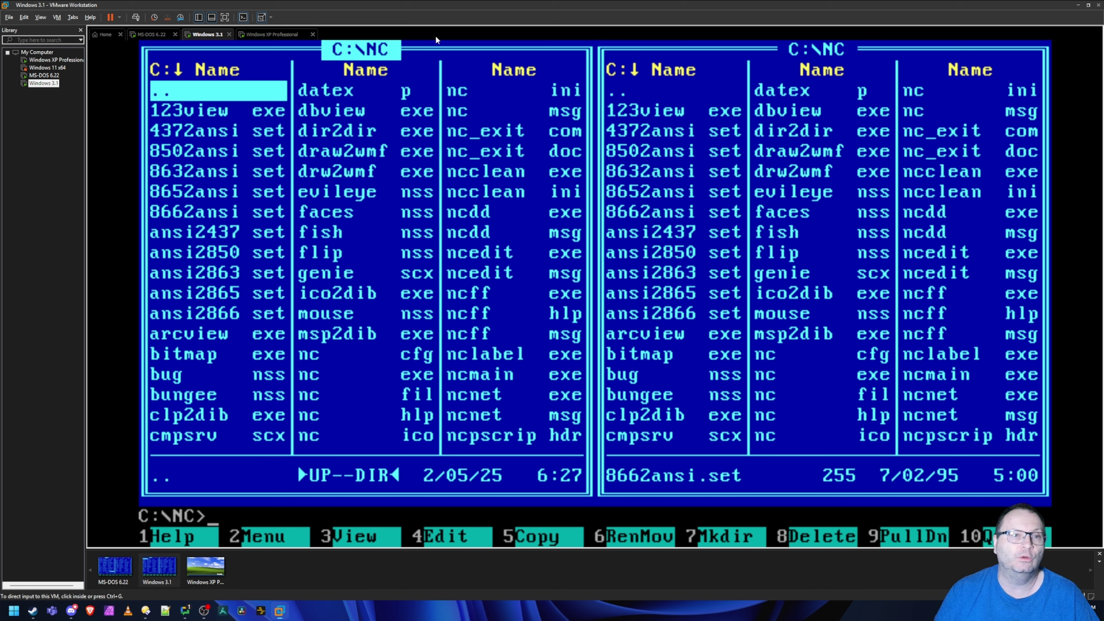
{"action": "left_click", "coordinate": [271, 37]}
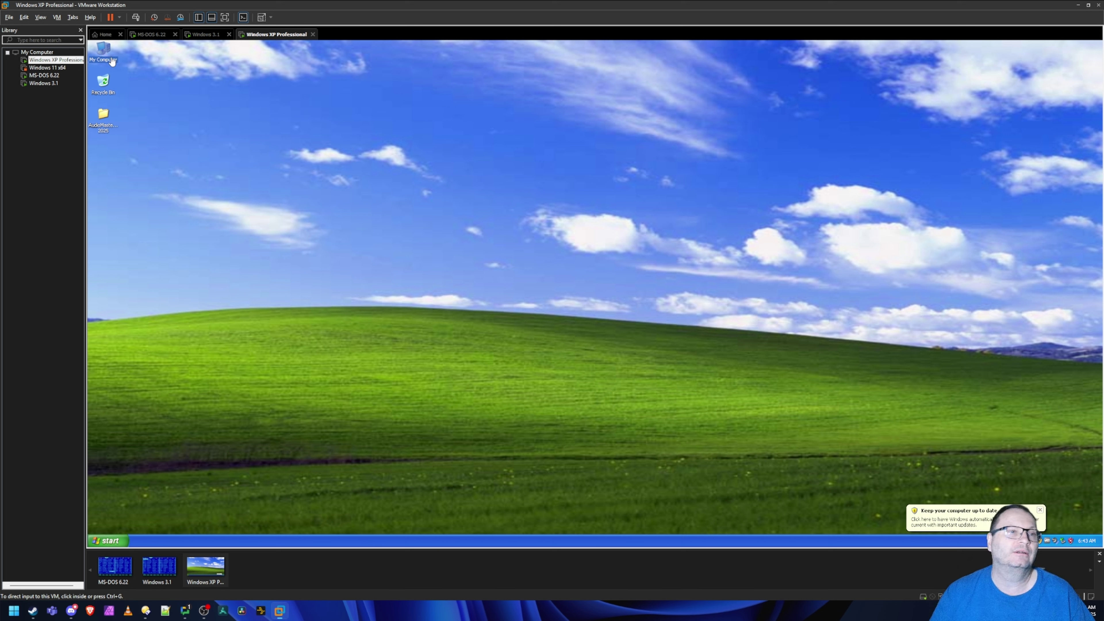
{"action": "left_click", "coordinate": [107, 50]}
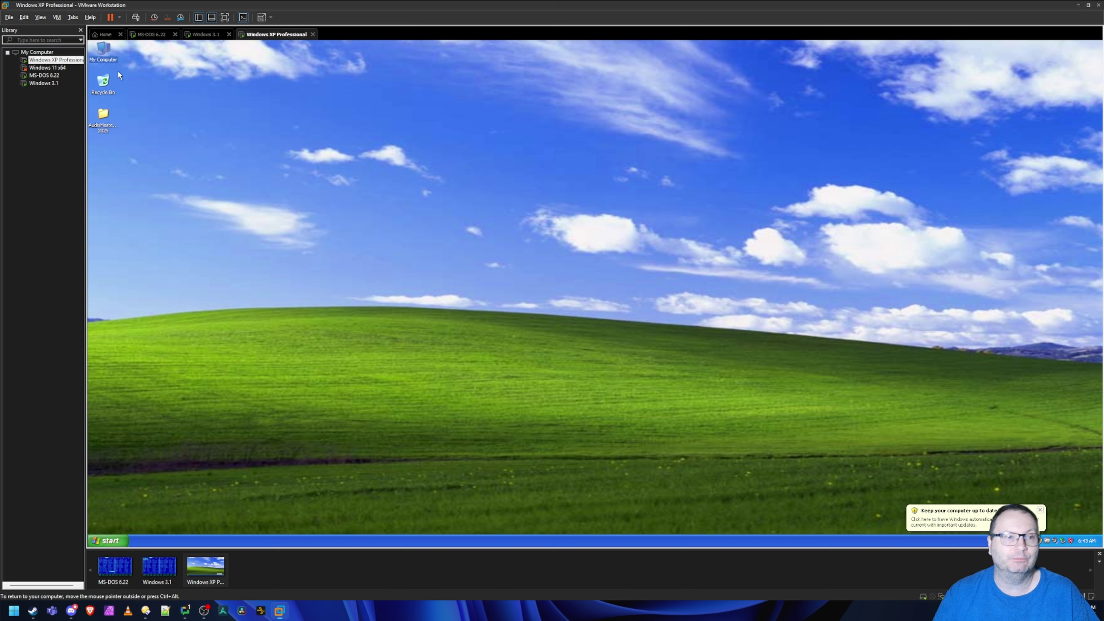
{"action": "double_click", "coordinate": [107, 50]}
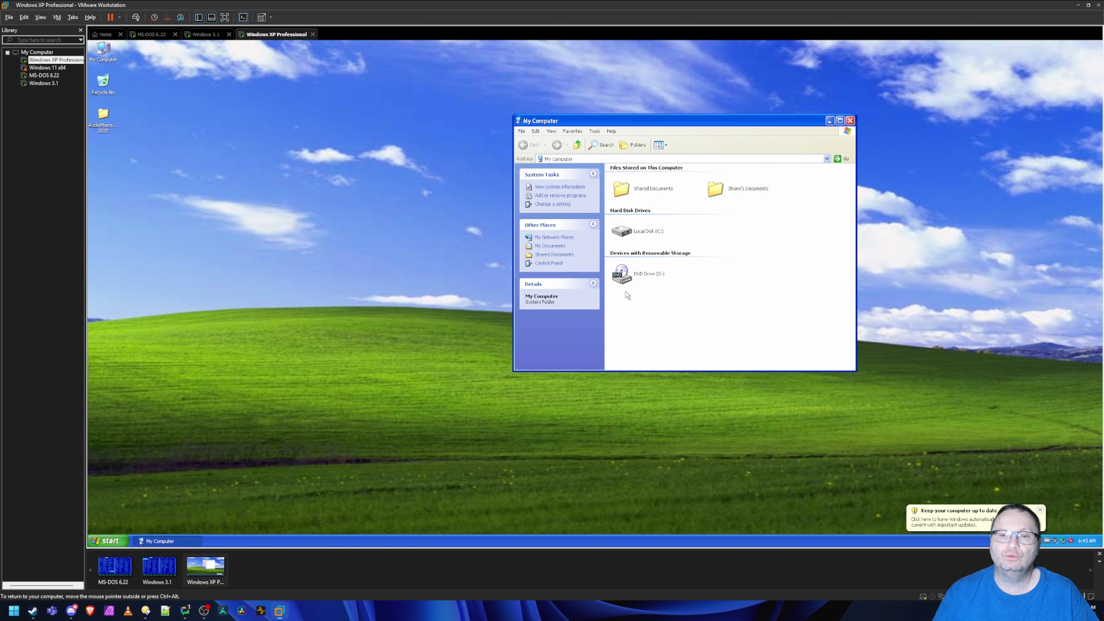
{"action": "left_click", "coordinate": [645, 233]}
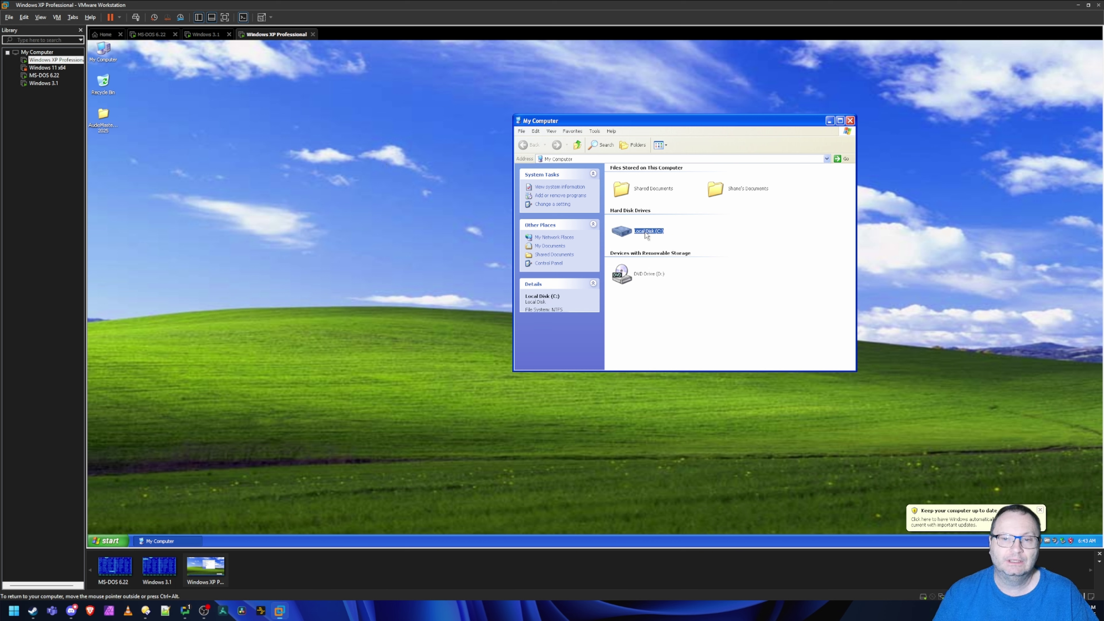
{"action": "double_click", "coordinate": [645, 233]}
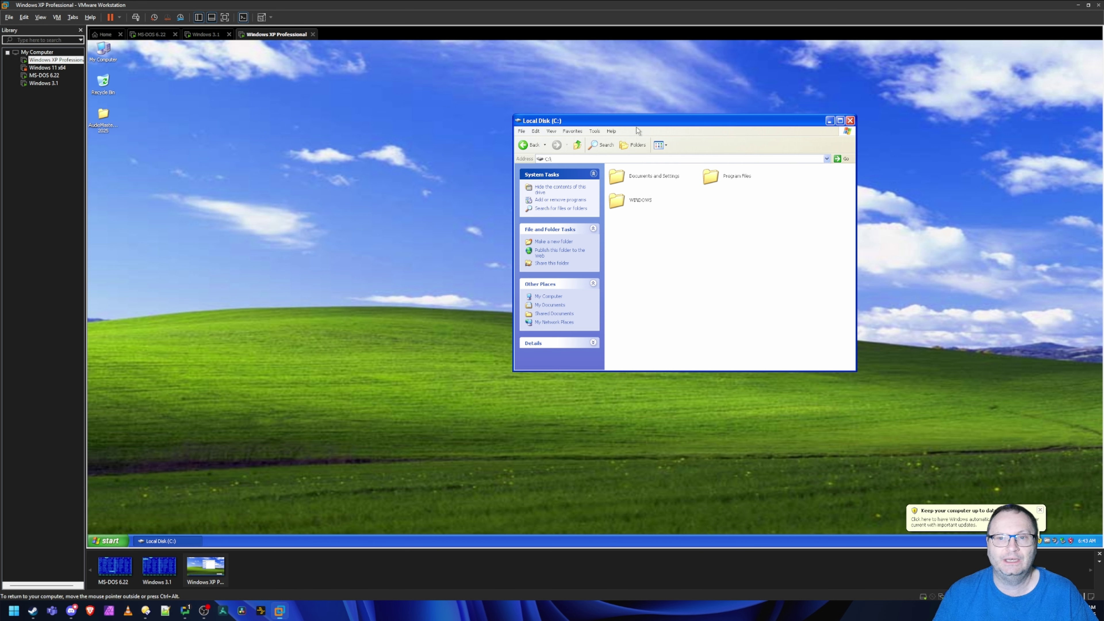
Reposition the Local Disk (C:) window and open the AppPatch folder inside WINDOWS.
{"action": "left_click_drag", "start_coordinate": [638, 122], "coordinate": [485, 97]}
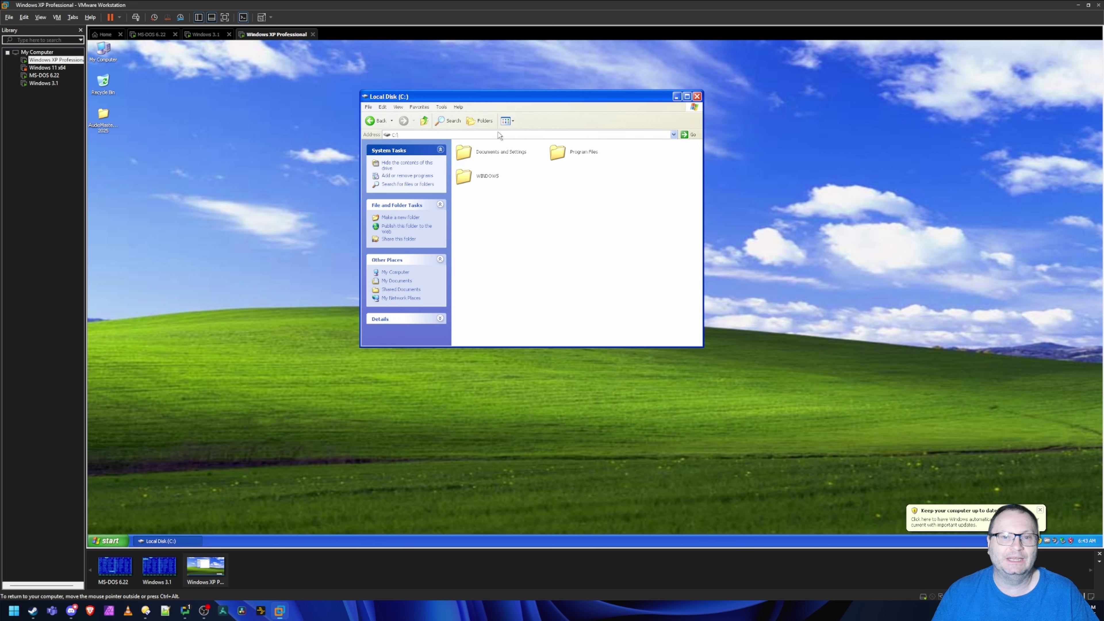
{"action": "double_click", "coordinate": [500, 177]}
{"action": "double_click", "coordinate": [502, 152]}
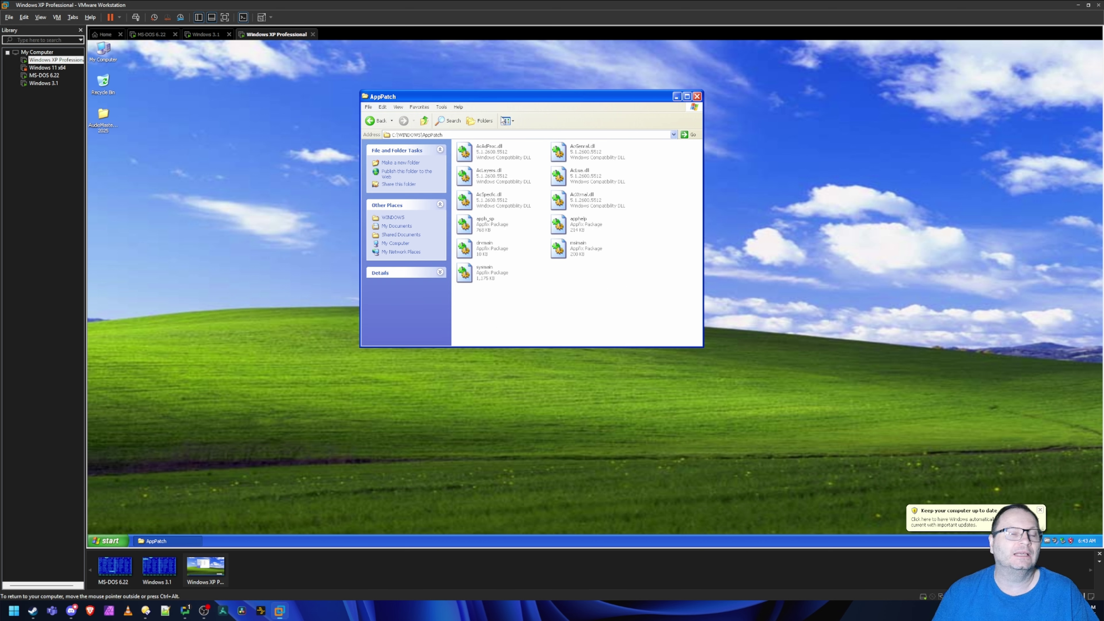
Open a second My Computer window and arrange it side by side with the AppPatch window.
{"action": "right_click", "coordinate": [109, 52]}
{"action": "left_click", "coordinate": [129, 59]}
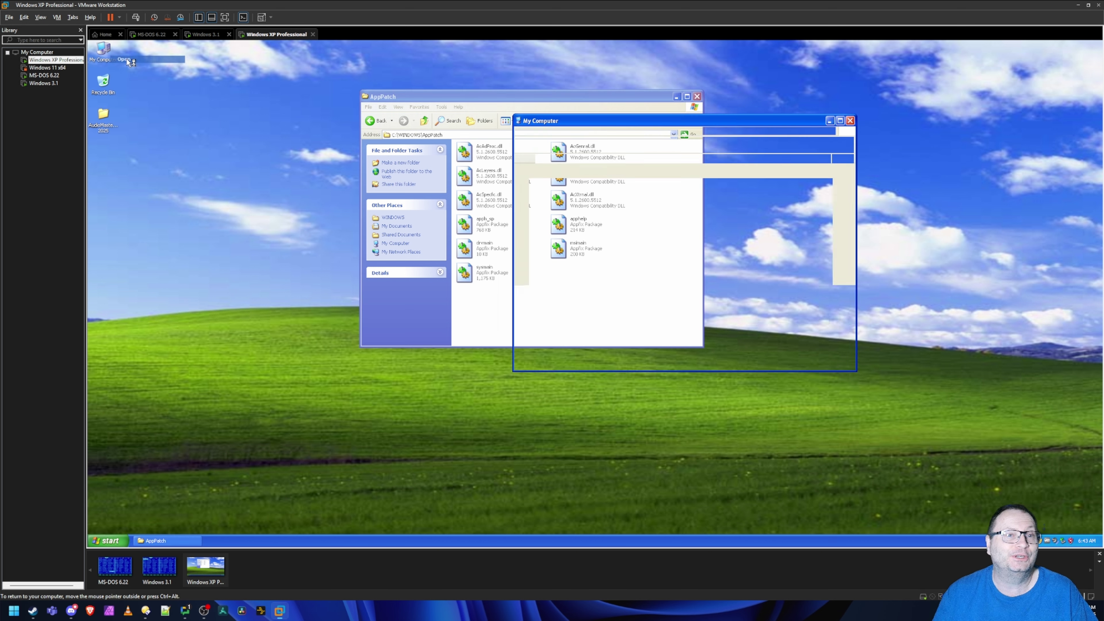
{"action": "left_click_drag", "start_coordinate": [557, 124], "coordinate": [476, 106]}
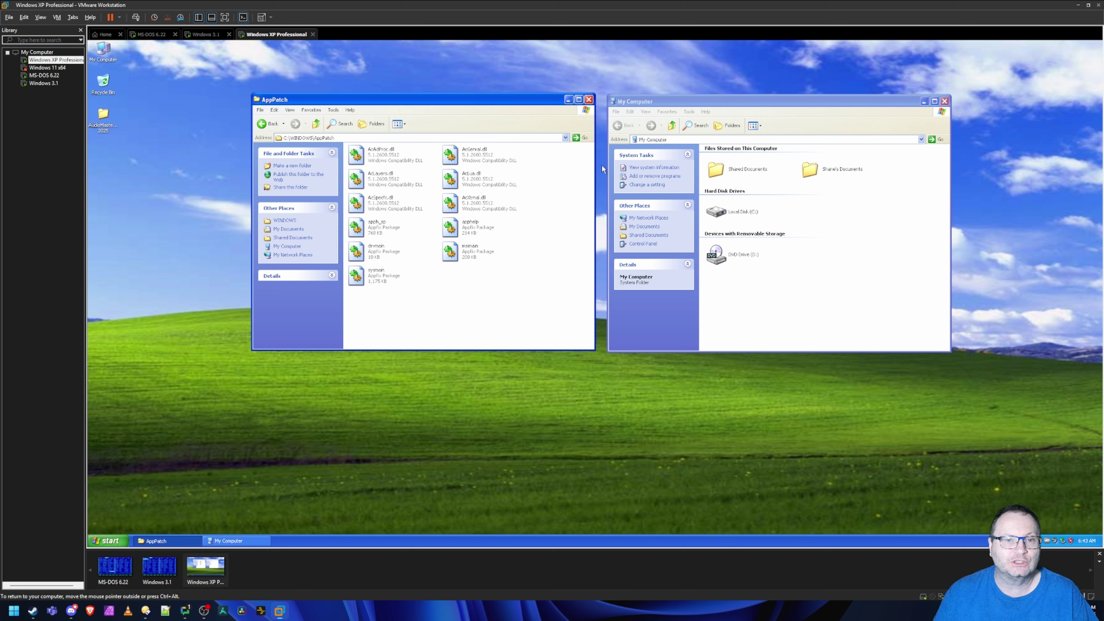
Open the WINDOWS folder on Local Disk (C:) in the second window and browse its contents.
{"action": "double_click", "coordinate": [735, 212]}
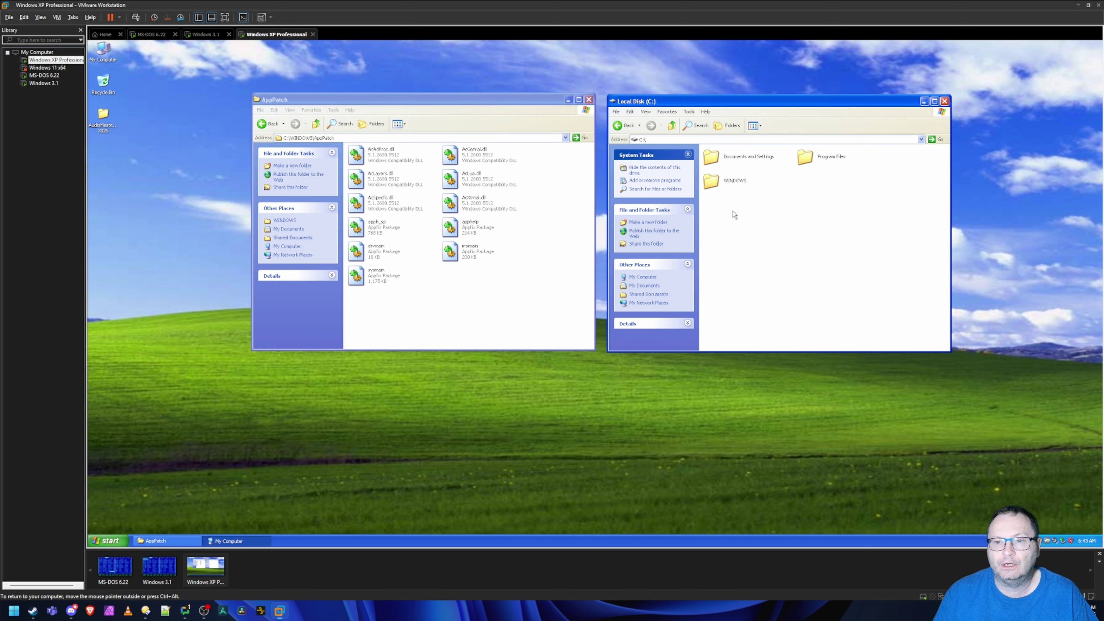
{"action": "double_click", "coordinate": [745, 186]}
{"action": "scroll", "coordinate": [769, 252], "scroll_direction": "down", "scroll_amount": 6}
{"action": "scroll", "coordinate": [761, 223], "scroll_direction": "up", "scroll_amount": 2}
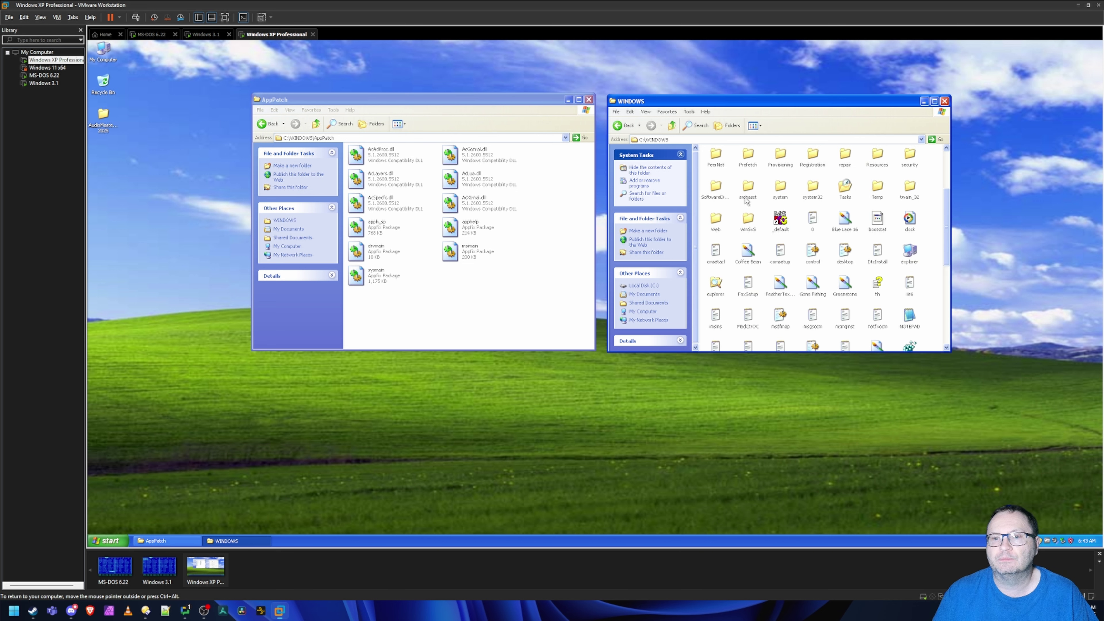
Open the Temp folder in the second window and copy three files from AppPatch into it, including apphelp and AcXtrnal.dll.
{"action": "double_click", "coordinate": [874, 194]}
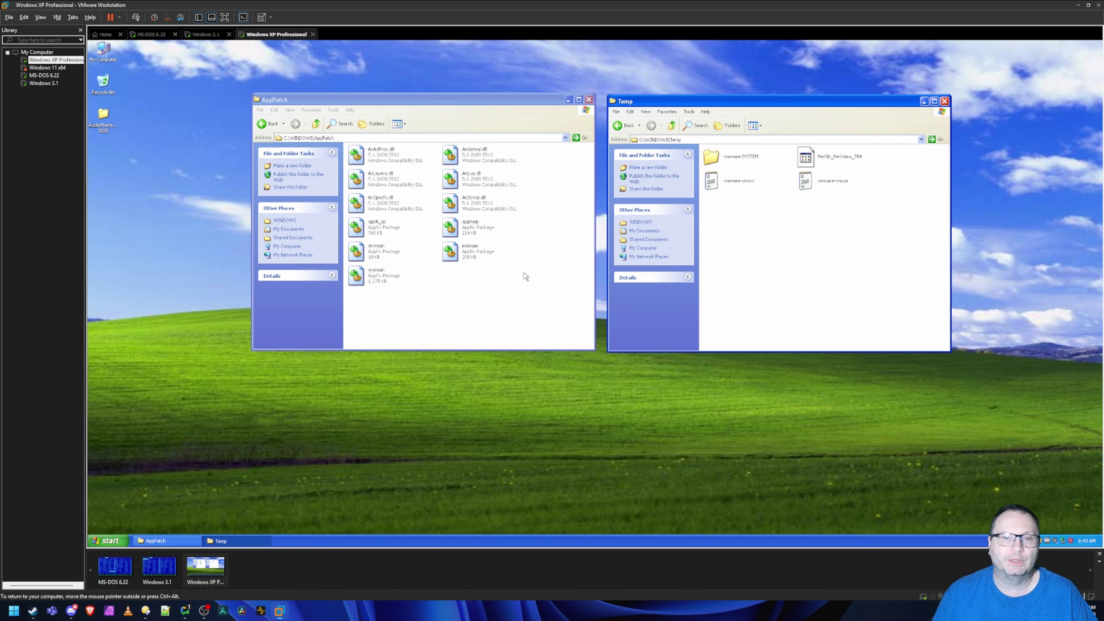
{"action": "left_click_drag", "start_coordinate": [524, 275], "coordinate": [774, 294]}
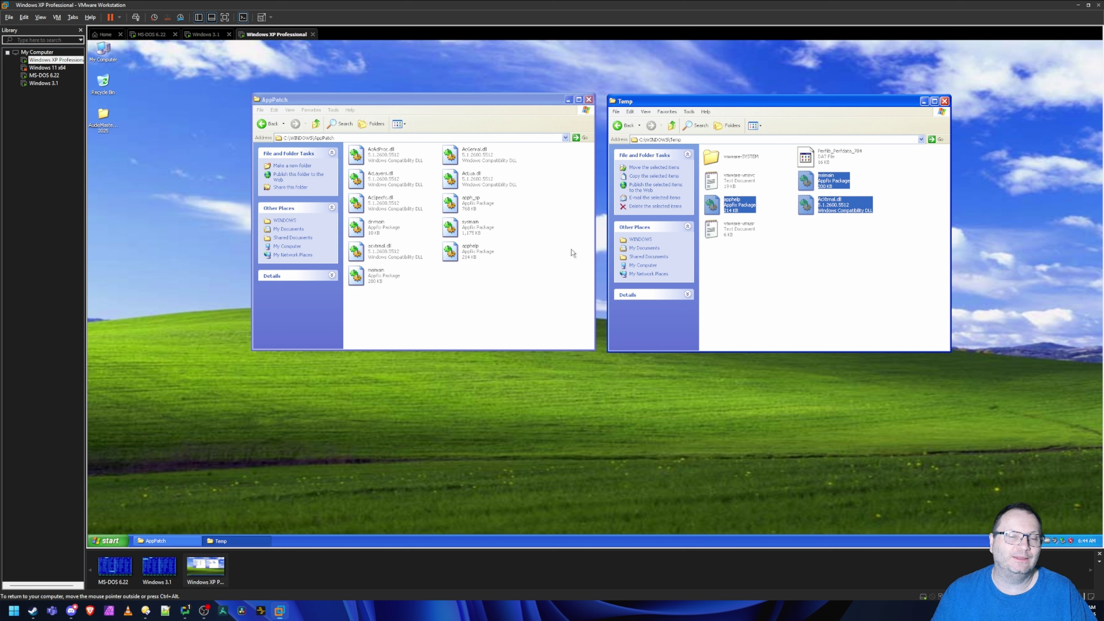
{"action": "left_click", "coordinate": [494, 309]}
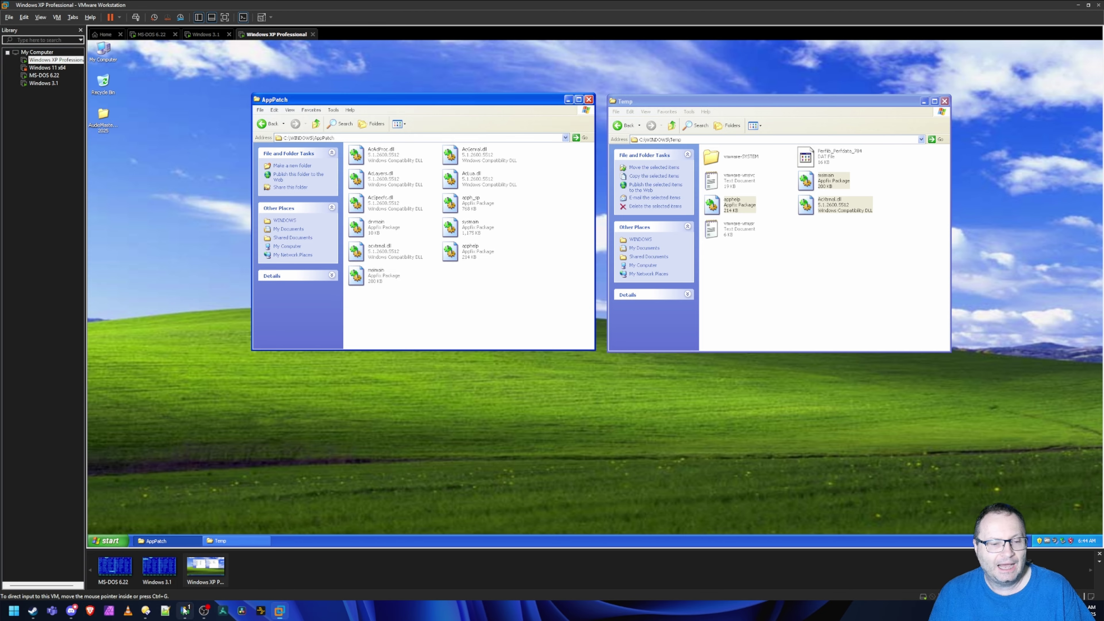
View the Virtual Machines (in use) window in Directory Opus, minimise it, and switch VMware to the Windows 3.1 virtual machine.
{"action": "mouse_move", "coordinate": [146, 611]}
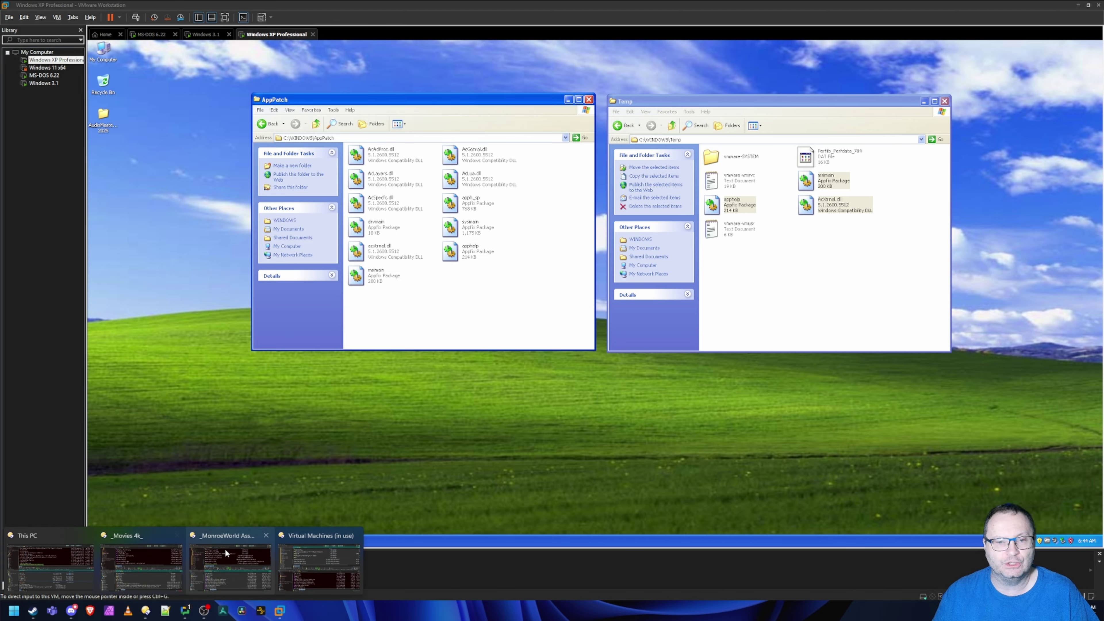
{"action": "left_click", "coordinate": [310, 559]}
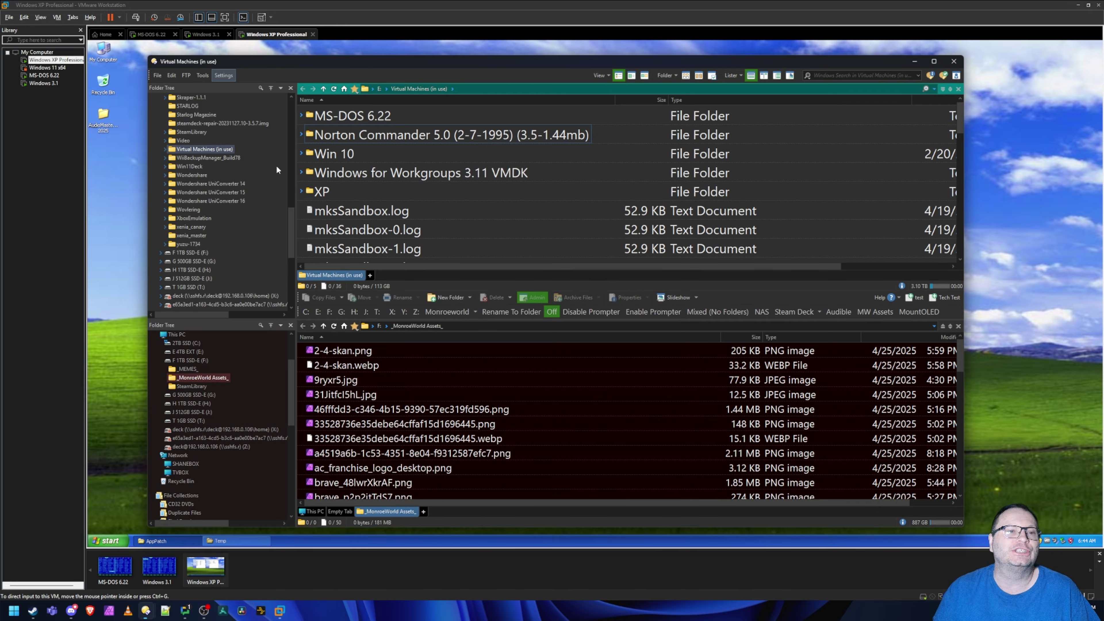
{"action": "left_click_drag", "start_coordinate": [548, 63], "coordinate": [586, 66]}
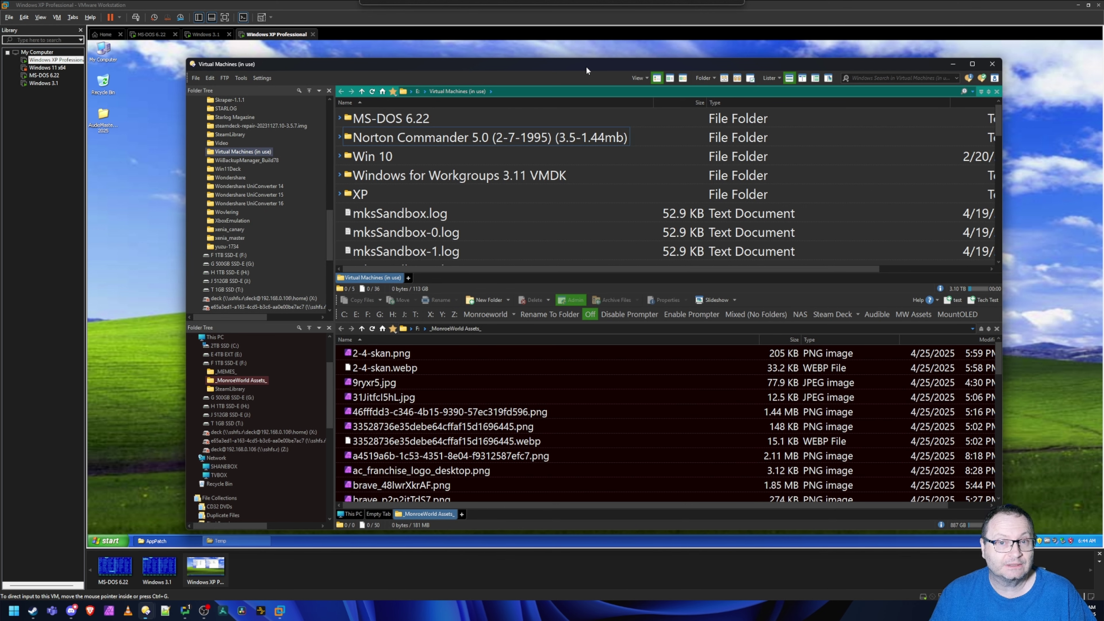
{"action": "left_click", "coordinate": [953, 65]}
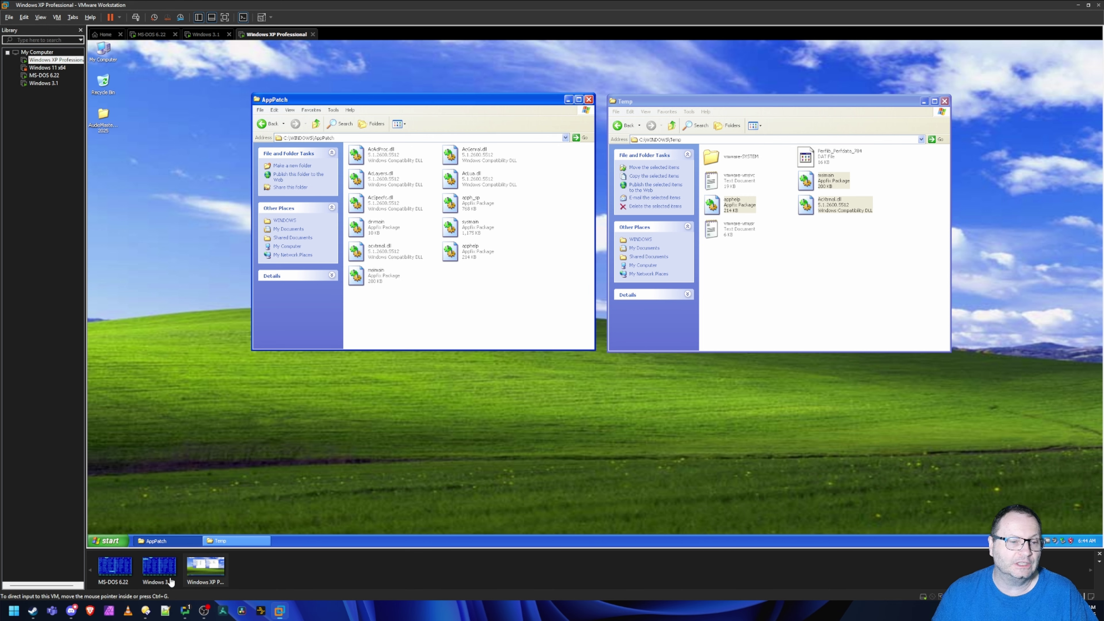
{"action": "left_click", "coordinate": [159, 566]}
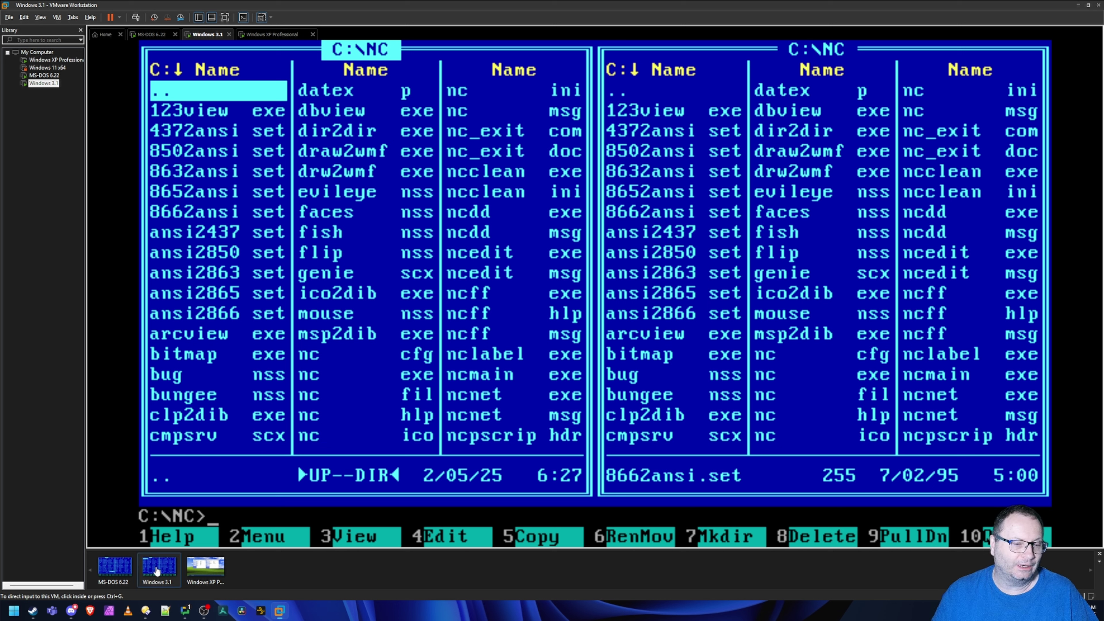
Switch to the Brave browser and search the web for "file manager commander".
{"action": "left_click", "coordinate": [85, 614]}
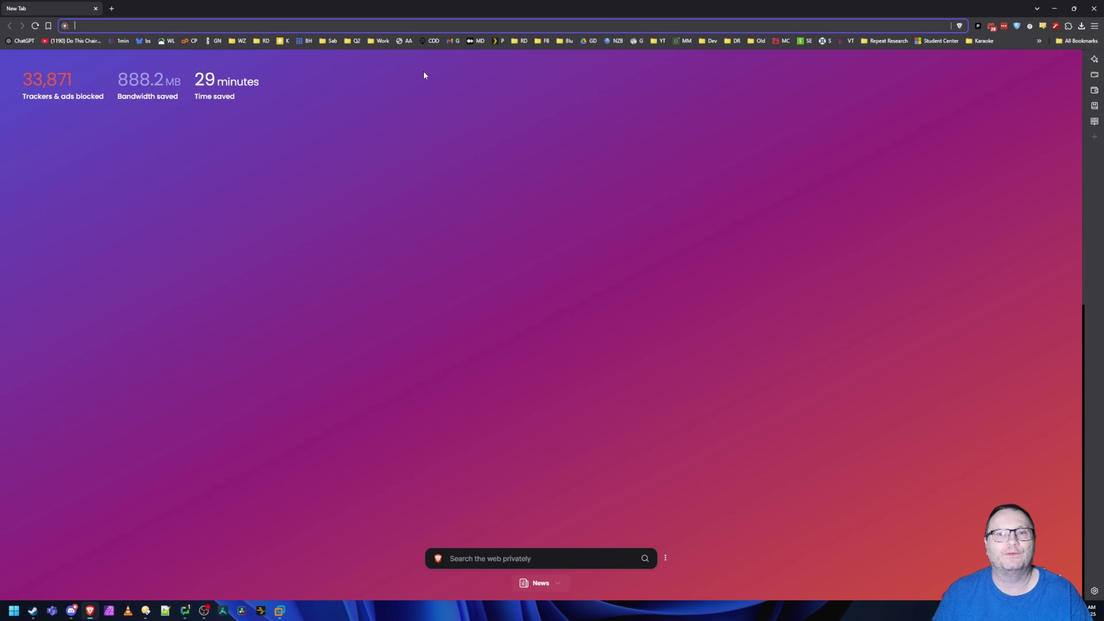
{"action": "type", "text": "fi"}
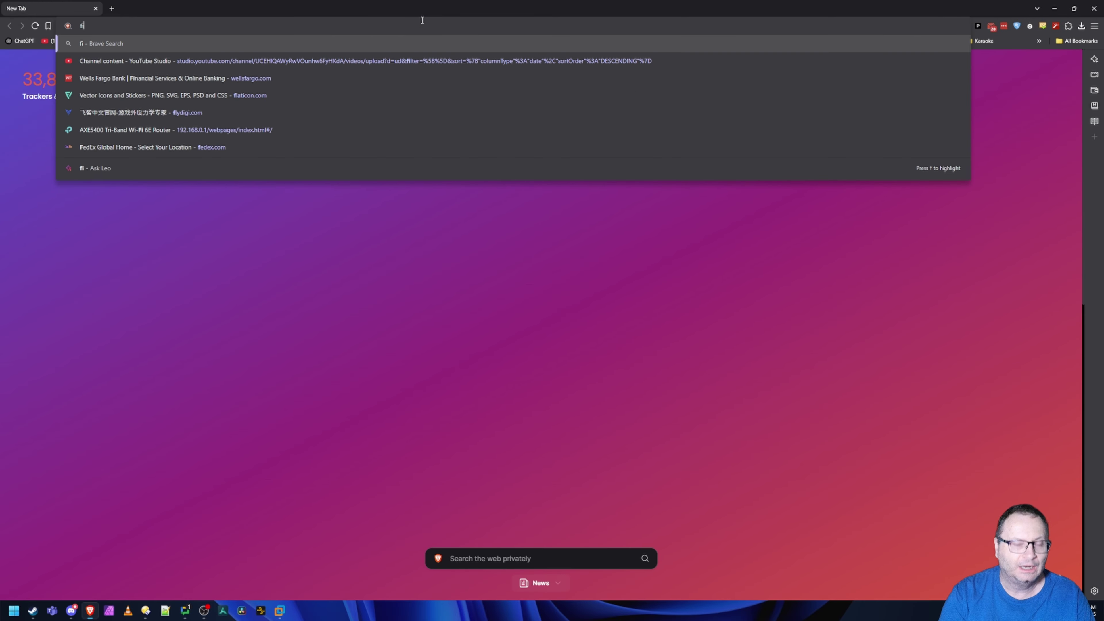
{"action": "type", "text": "le manager c"}
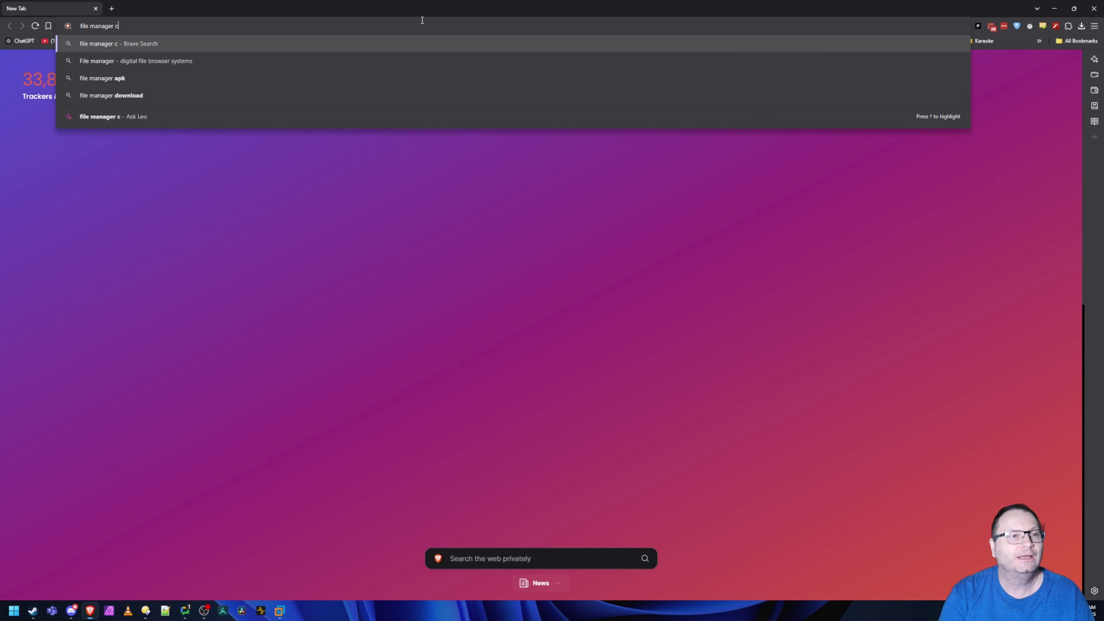
{"action": "type", "text": "ommander"}
{"action": "key", "text": "Return"}
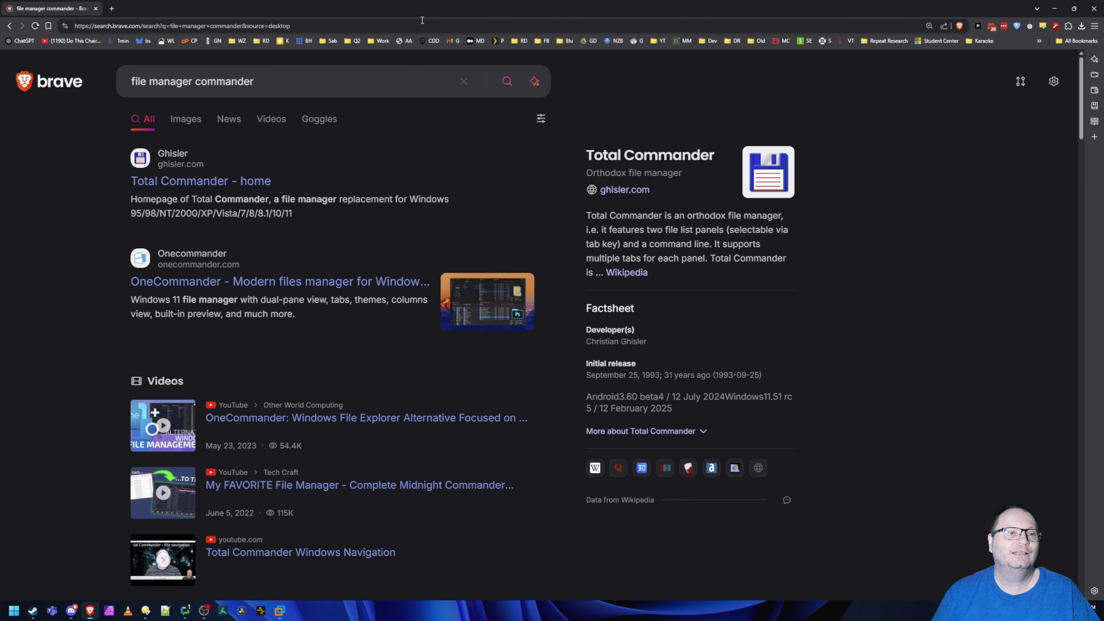
Examine the search results for commander-style file managers, highlight "file list panels" in the Total Commander description, and return to VMware Workstation.
{"action": "scroll", "coordinate": [306, 274], "scroll_direction": "down", "scroll_amount": 10}
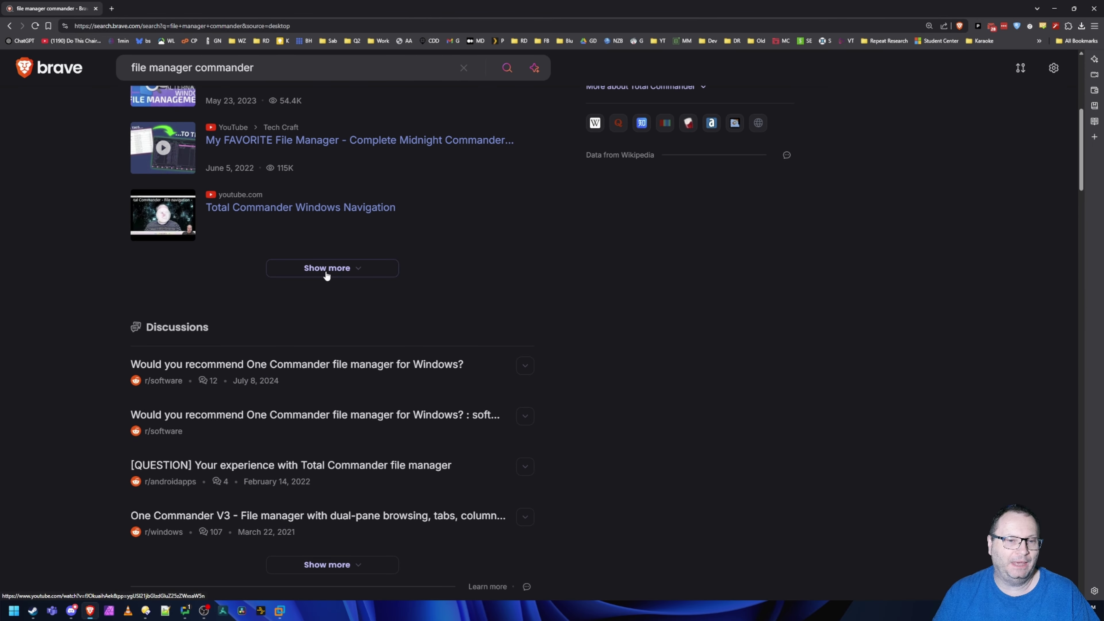
{"action": "scroll", "coordinate": [428, 259], "scroll_direction": "down", "scroll_amount": 10}
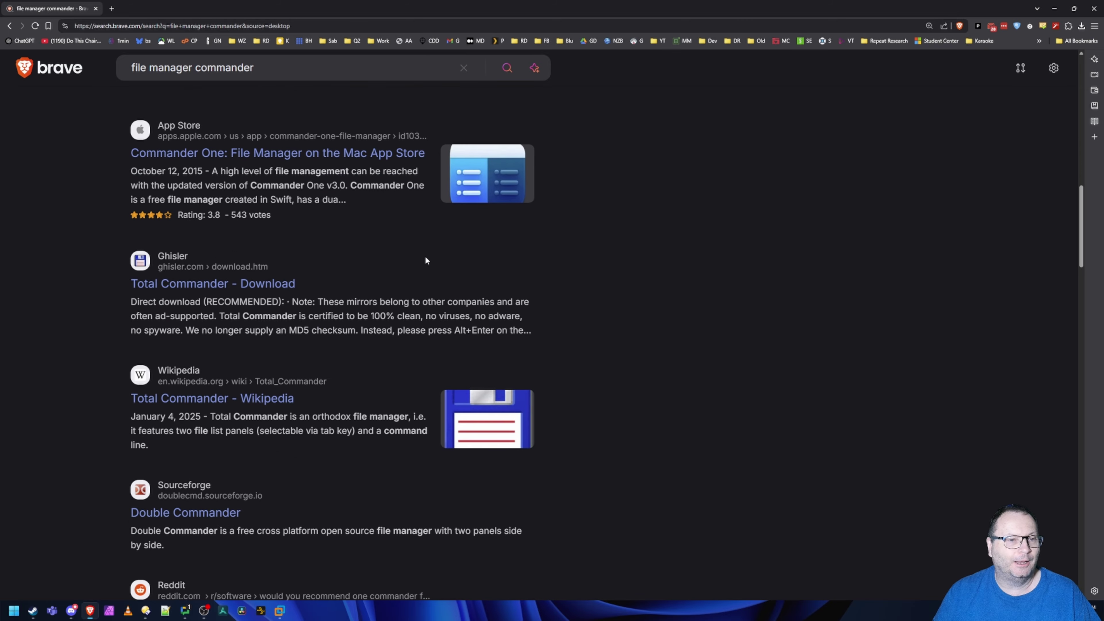
{"action": "scroll", "coordinate": [391, 272], "scroll_direction": "down", "scroll_amount": 10}
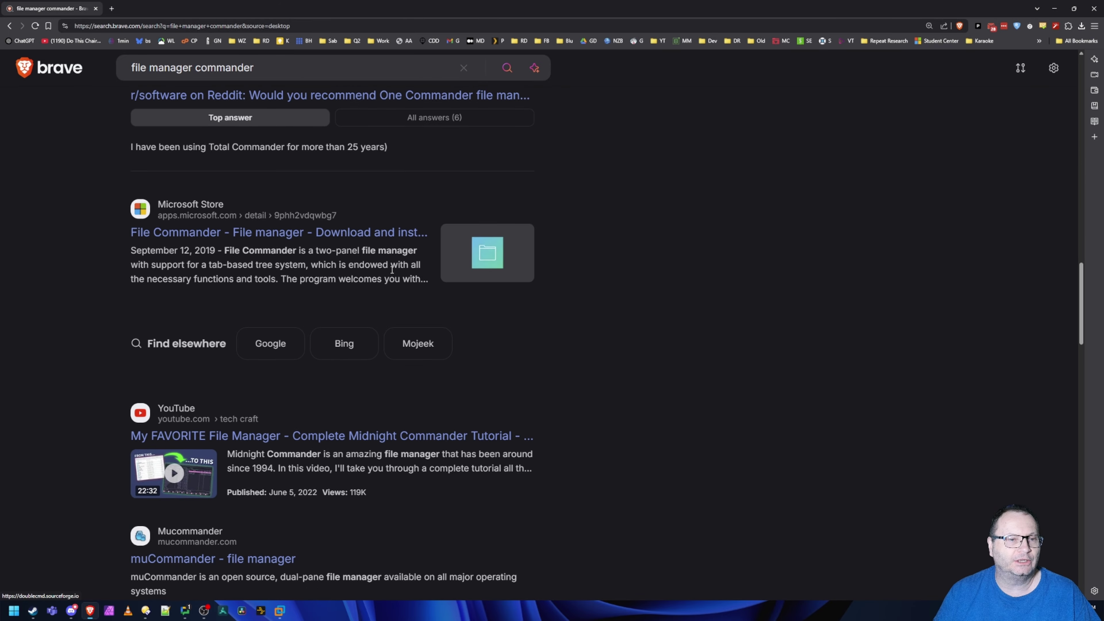
{"action": "scroll", "coordinate": [391, 268], "scroll_direction": "up", "scroll_amount": 4}
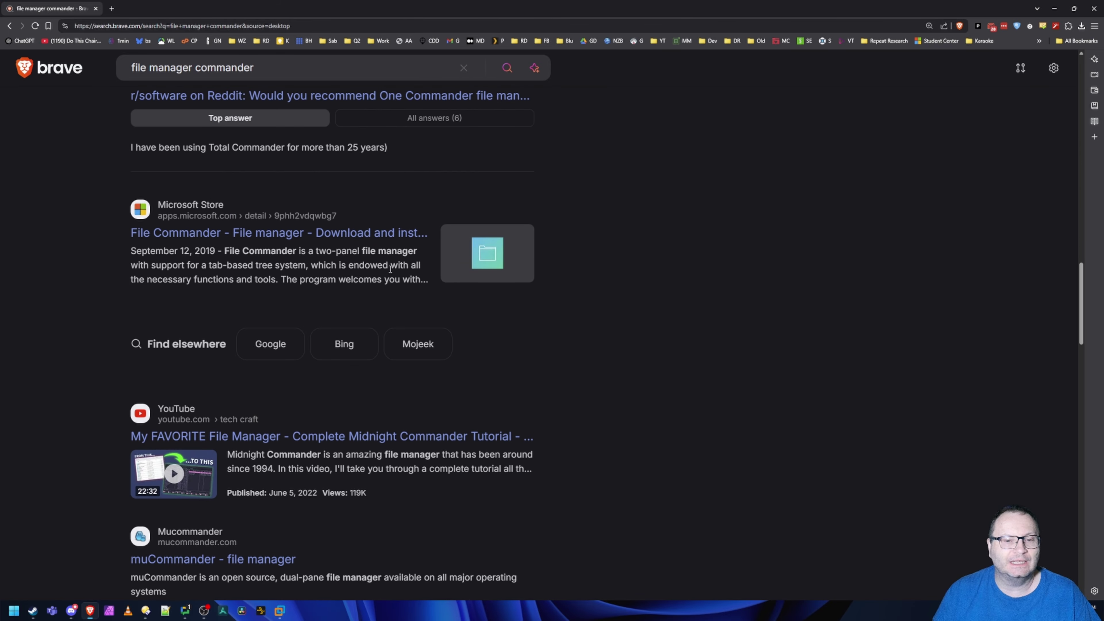
{"action": "scroll", "coordinate": [390, 269], "scroll_direction": "up", "scroll_amount": 12}
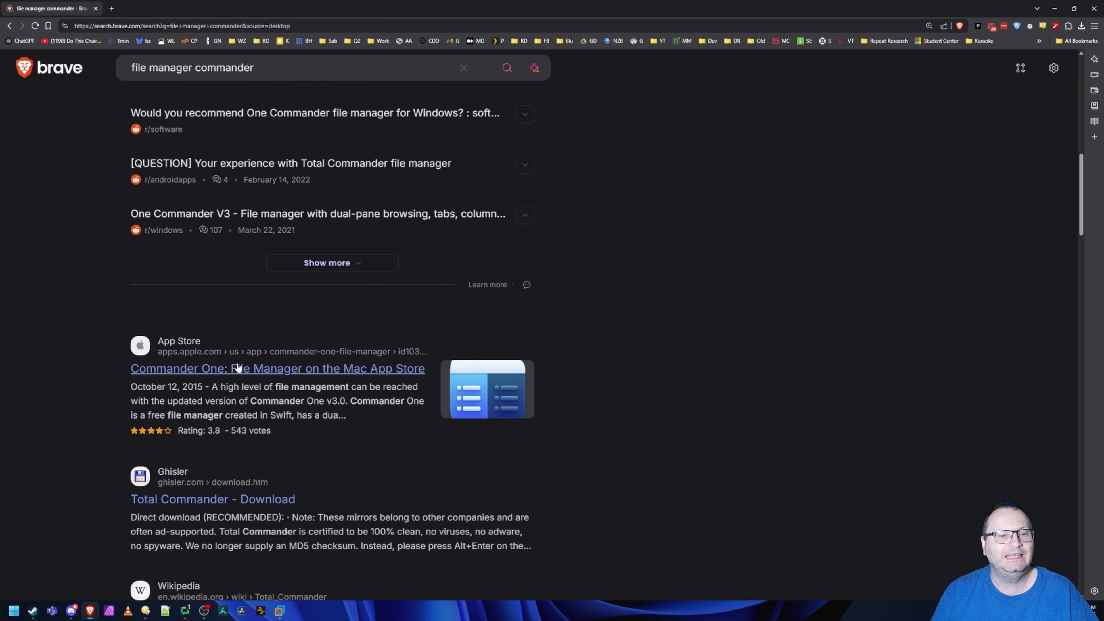
{"action": "scroll", "coordinate": [330, 391], "scroll_direction": "down", "scroll_amount": 4}
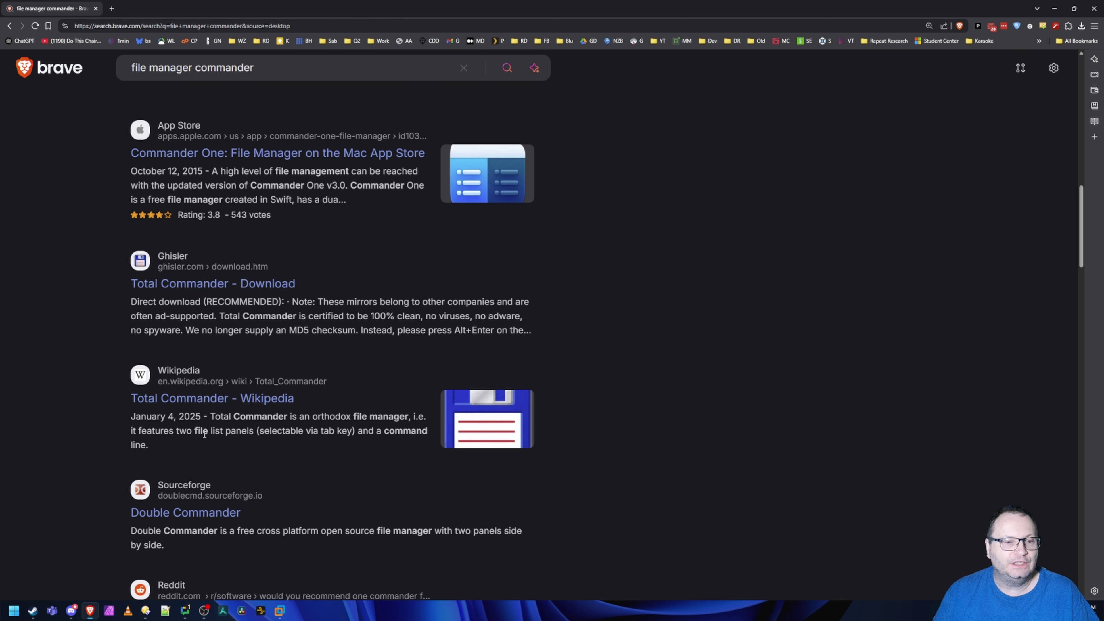
{"action": "left_click_drag", "start_coordinate": [194, 432], "coordinate": [229, 432]}
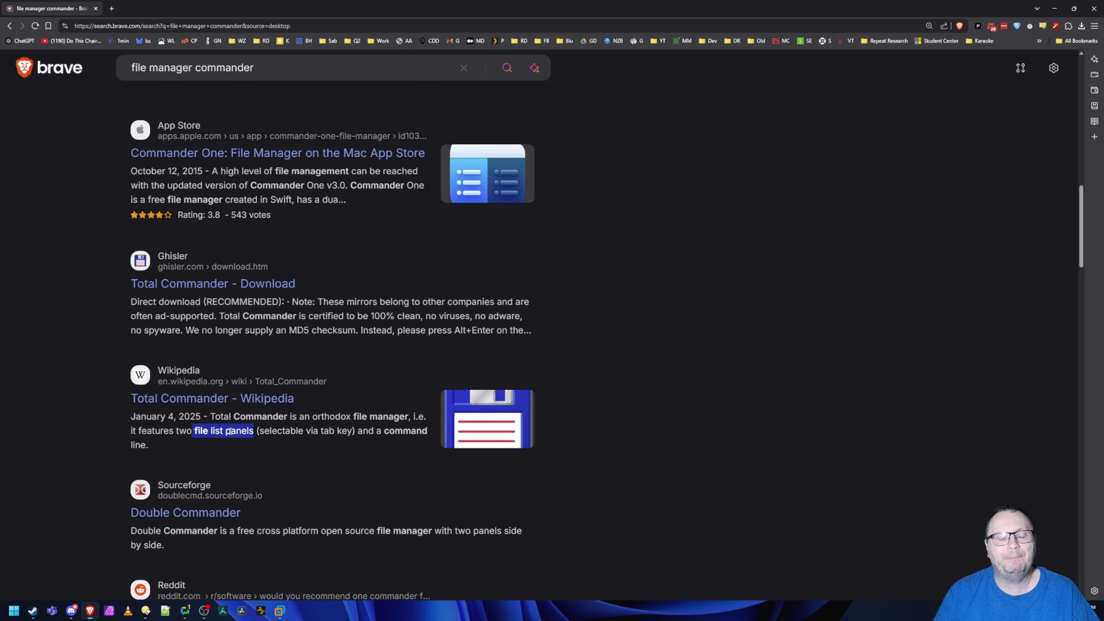
{"action": "scroll", "coordinate": [480, 291], "scroll_direction": "up", "scroll_amount": 6}
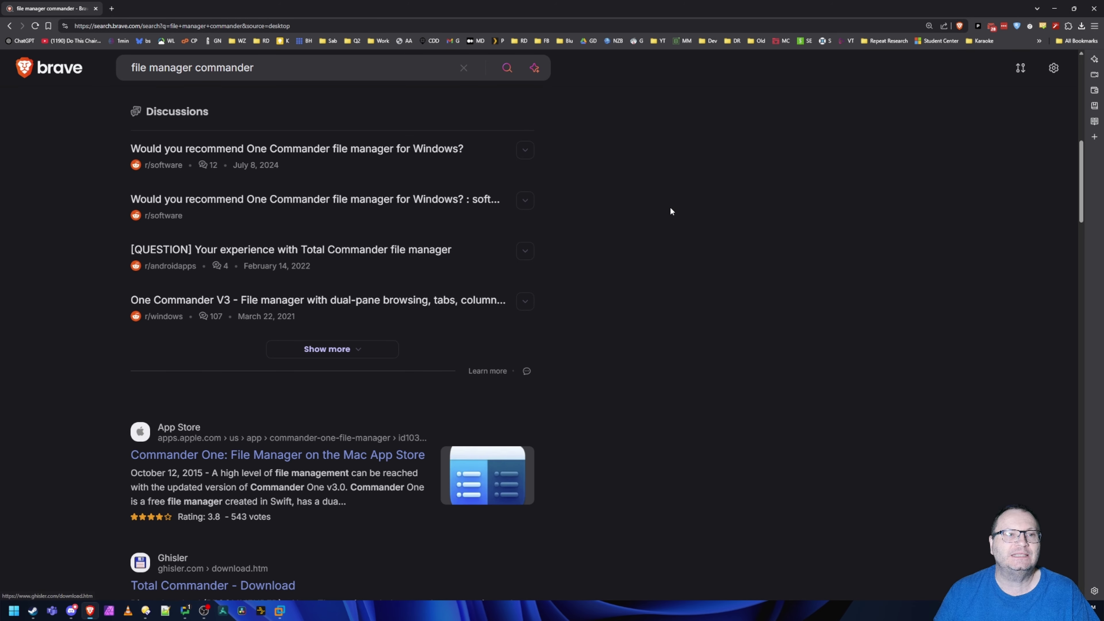
{"action": "left_click", "coordinate": [1054, 9]}
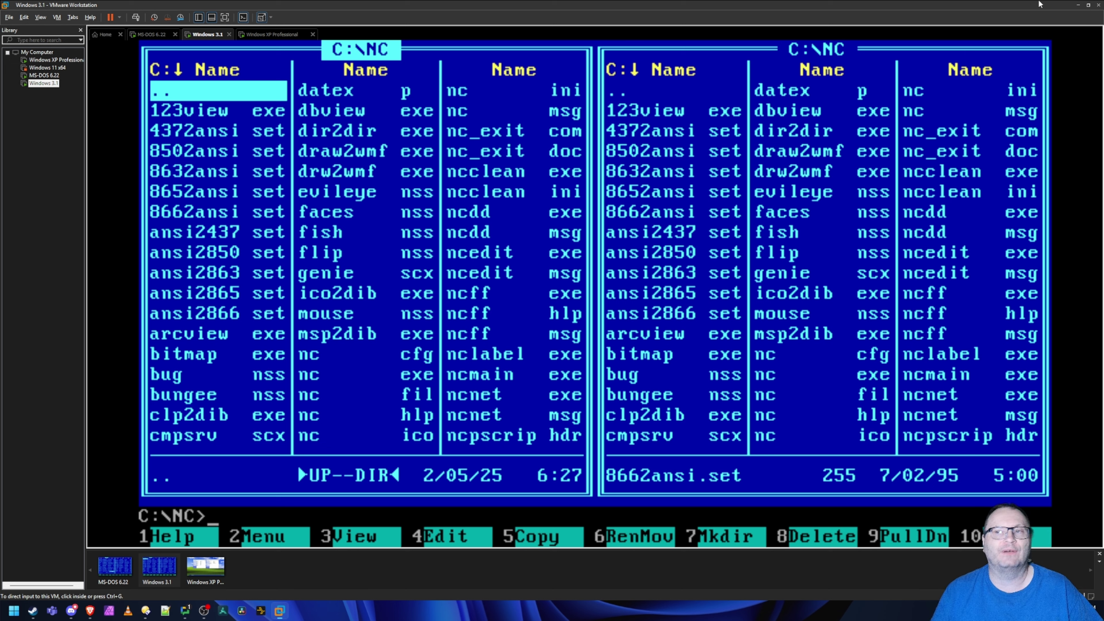
Close VMware Workstation and power off the running virtual machines.
{"action": "left_click", "coordinate": [1099, 5]}
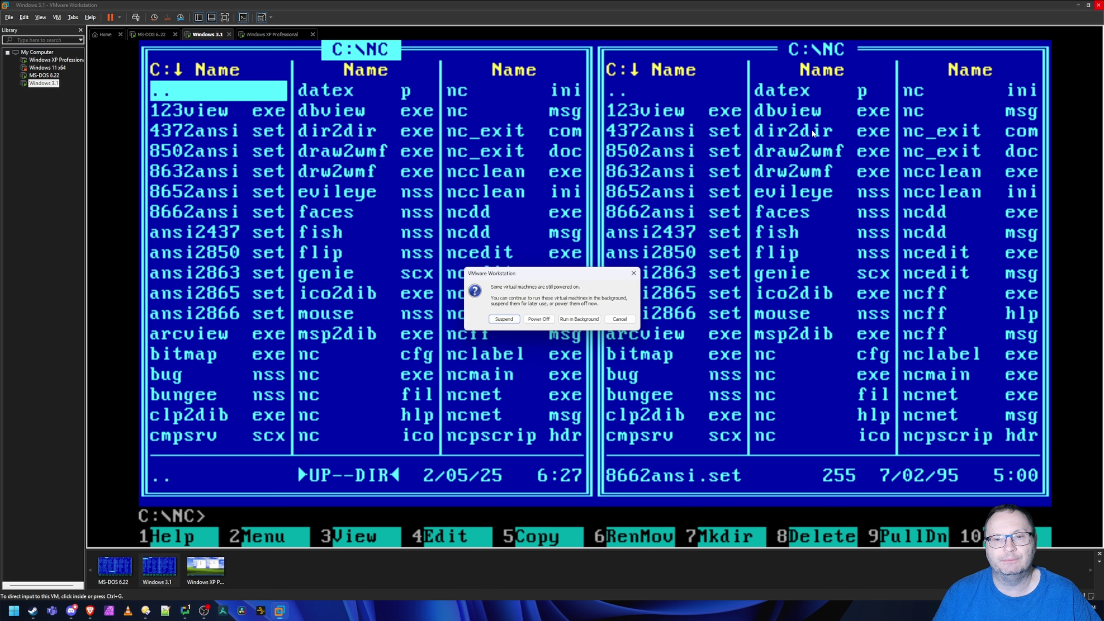
{"action": "left_click", "coordinate": [539, 320]}
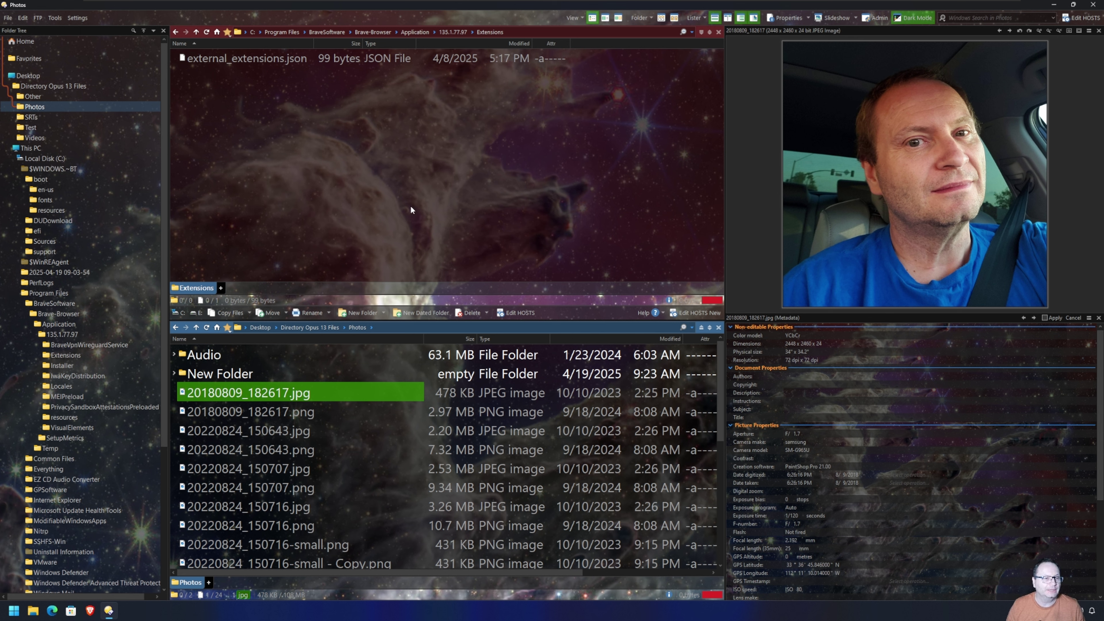
Show Brave-Browser's Locales folder in the lower Directory Opus file display, select a PAK file, and make the upper file display active.
{"action": "left_click", "coordinate": [61, 386]}
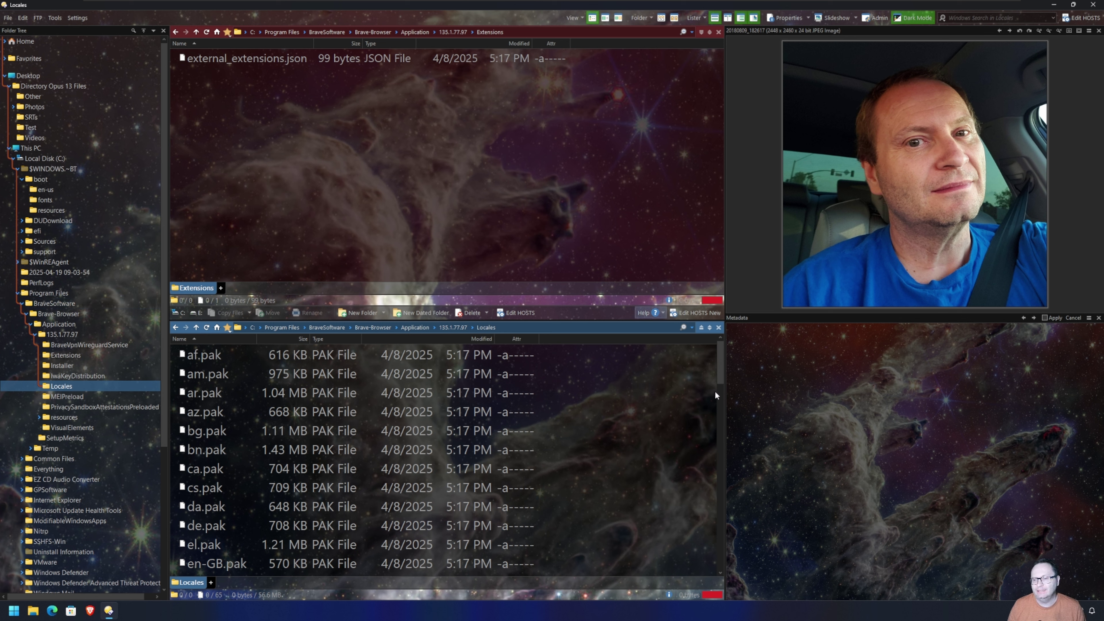
{"action": "left_click", "coordinate": [206, 441]}
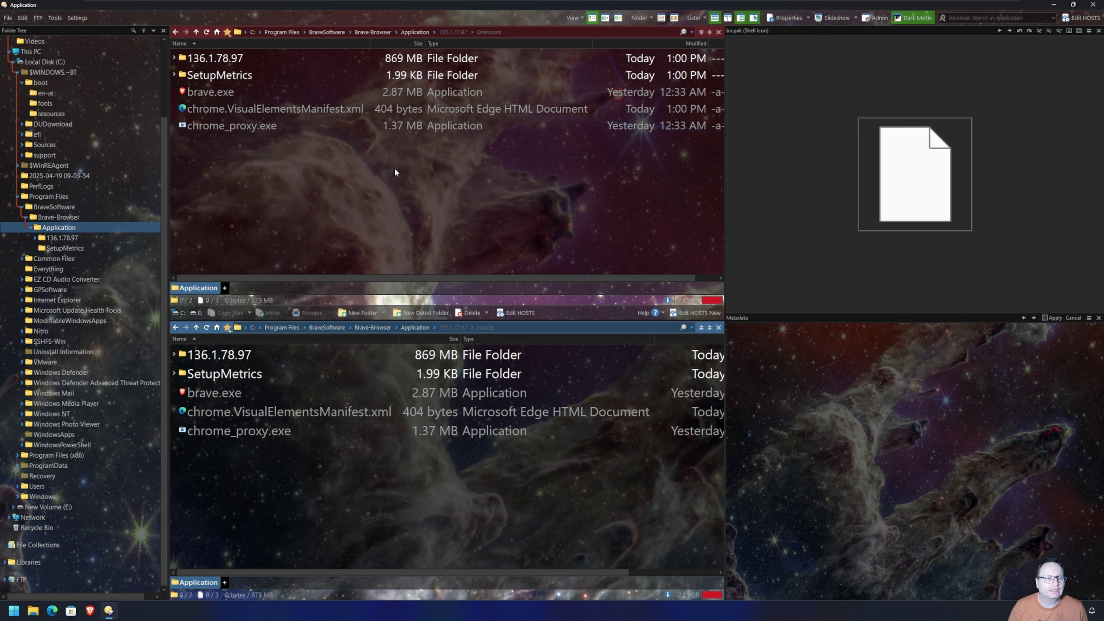
{"action": "left_click", "coordinate": [394, 169]}
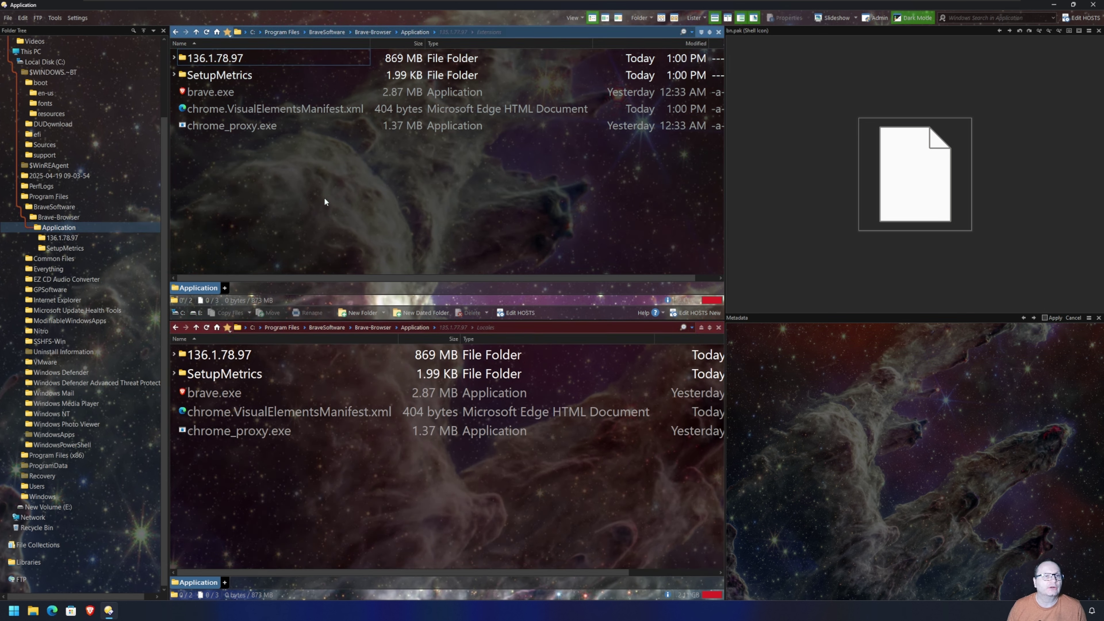
Back up the Directory Opus configuration to the Documents folder with the suggested file name and default backup options.
{"action": "left_click", "coordinate": [77, 18]}
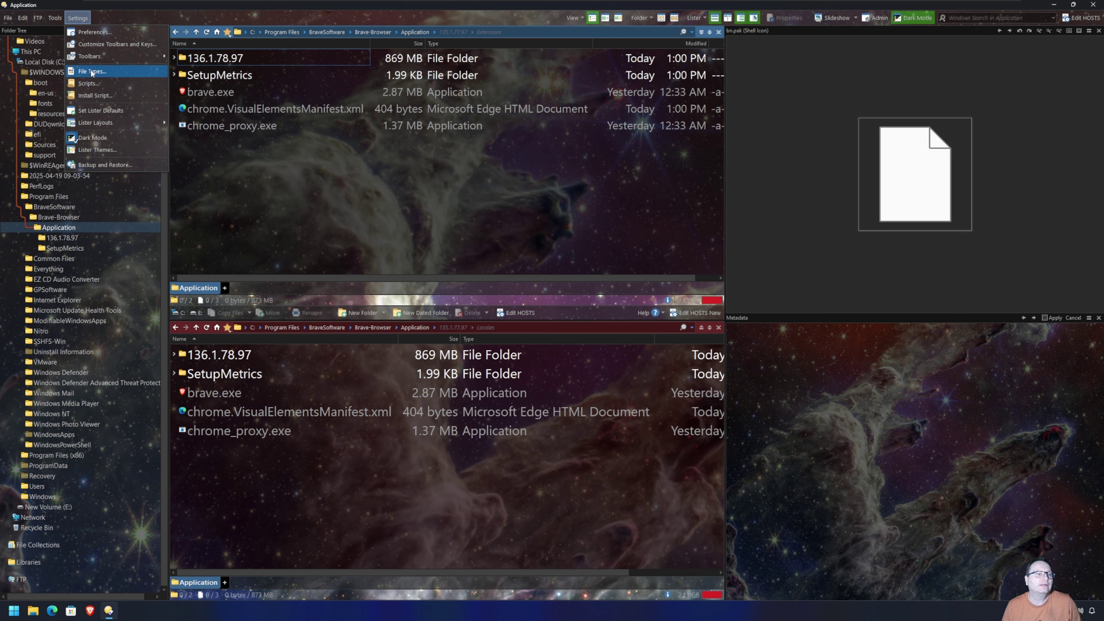
{"action": "left_click", "coordinate": [106, 164]}
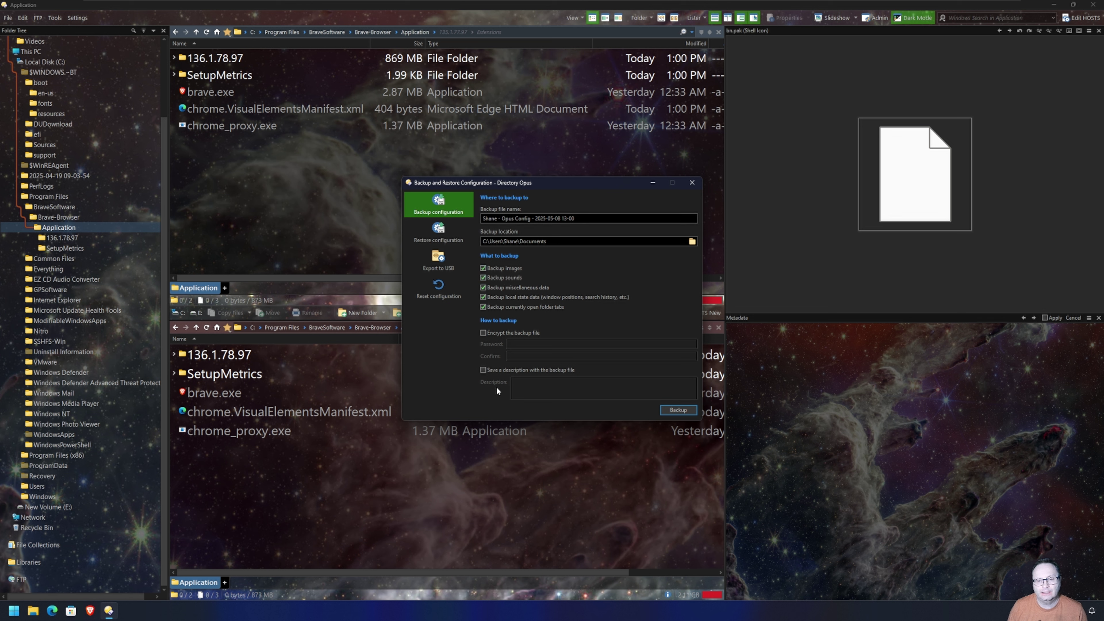
{"action": "left_click", "coordinate": [671, 411]}
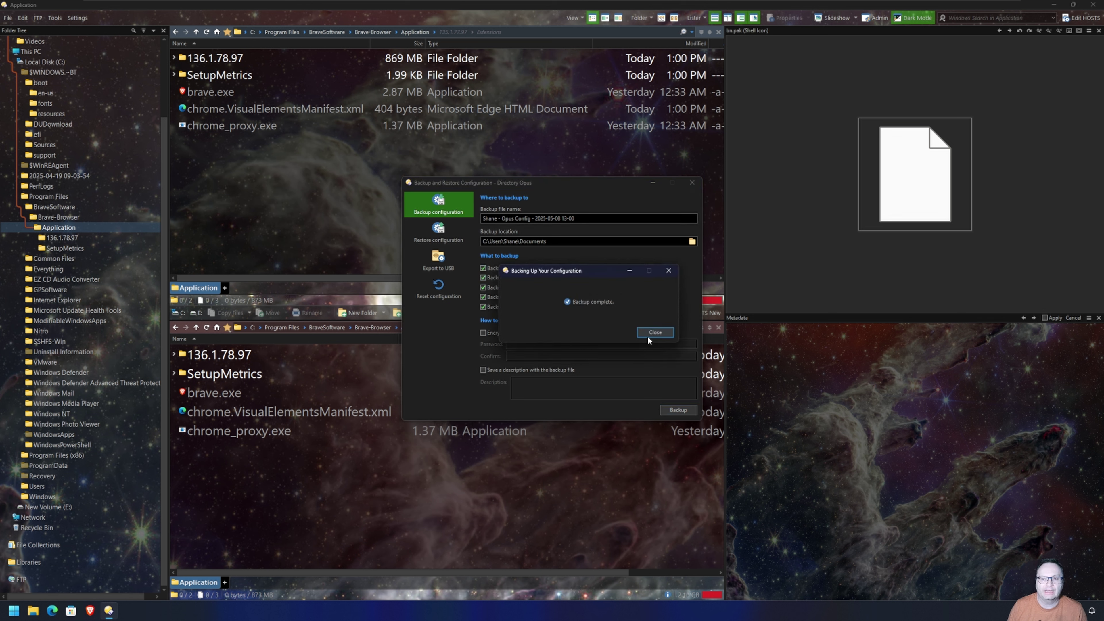
{"action": "left_click", "coordinate": [648, 336]}
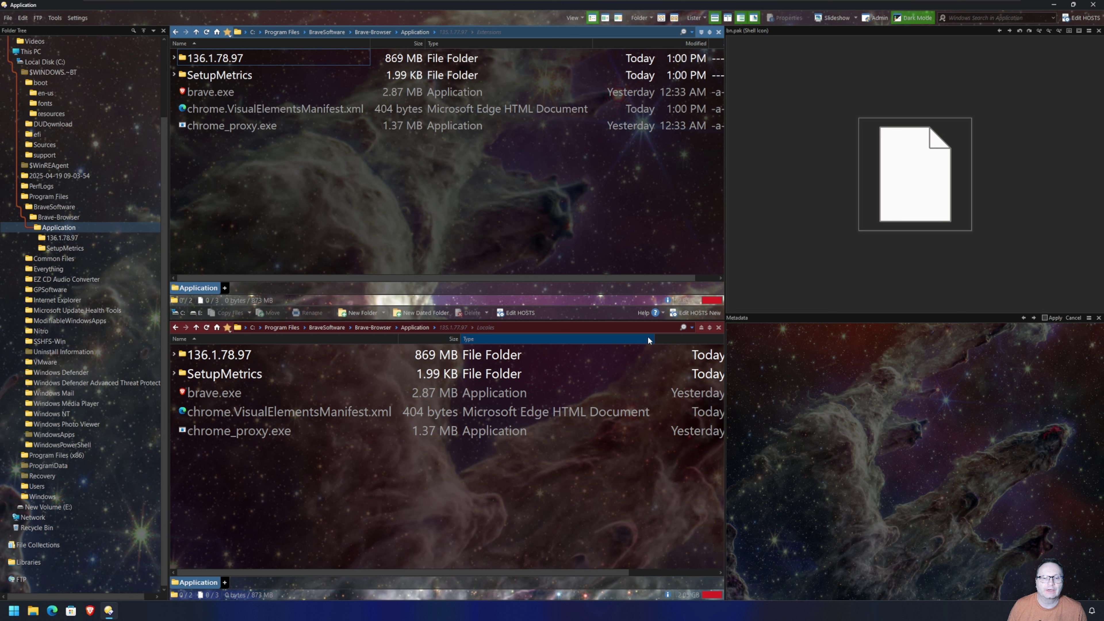
{"action": "left_click", "coordinate": [79, 18]}
{"action": "left_click", "coordinate": [100, 29]}
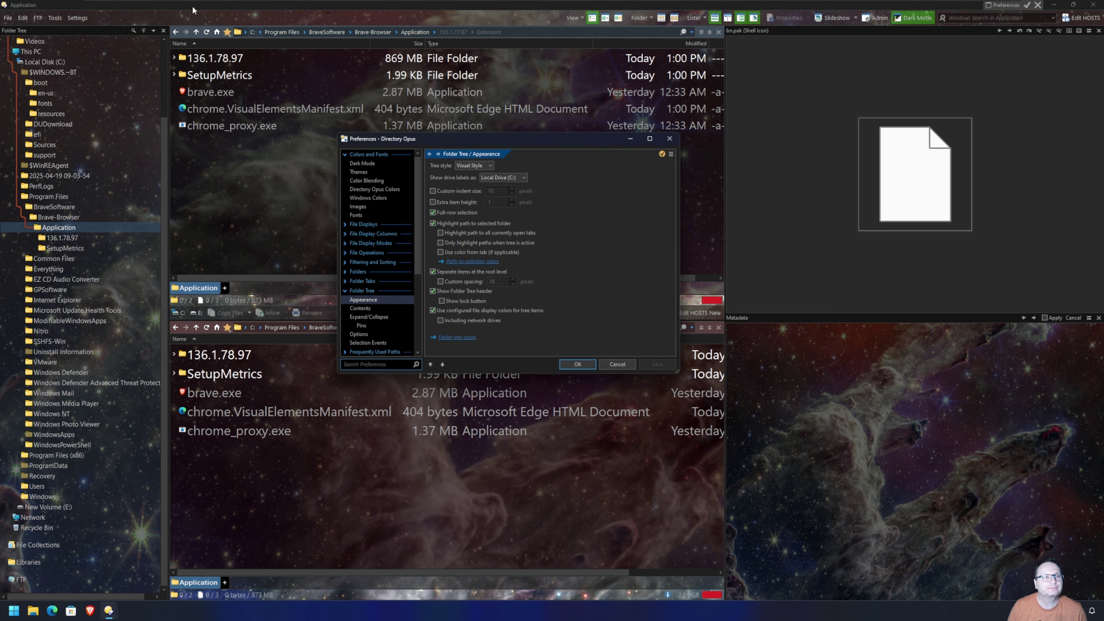
{"action": "left_click", "coordinate": [669, 138]}
Reset the Directory Opus configuration completely, confirming the loss of all changes and allowing the restart.
{"action": "left_click", "coordinate": [77, 17]}
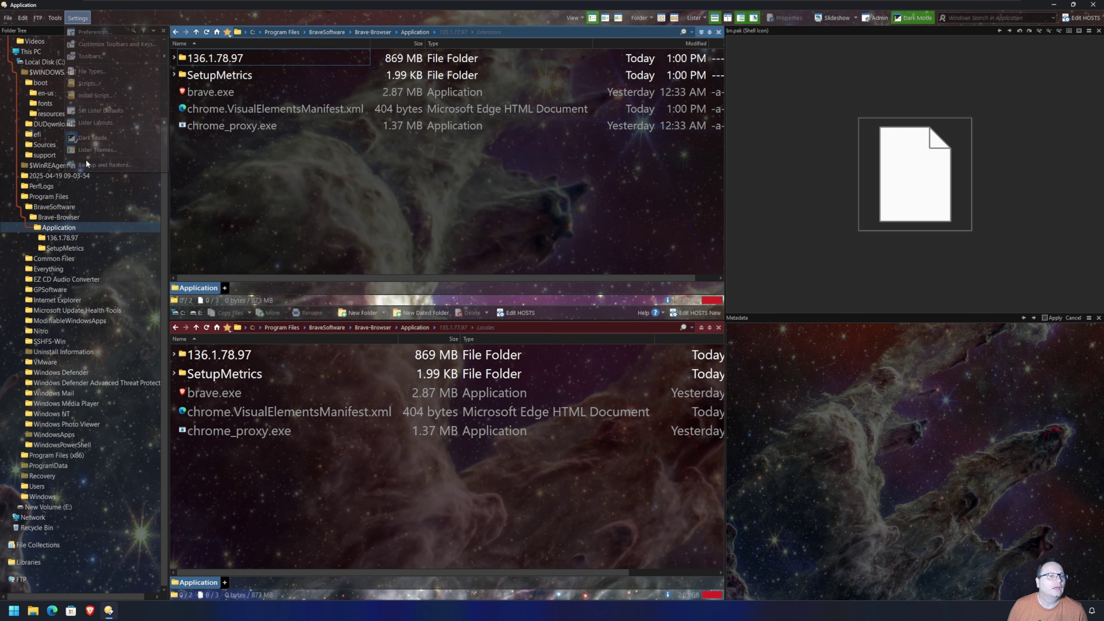
{"action": "left_click", "coordinate": [91, 164]}
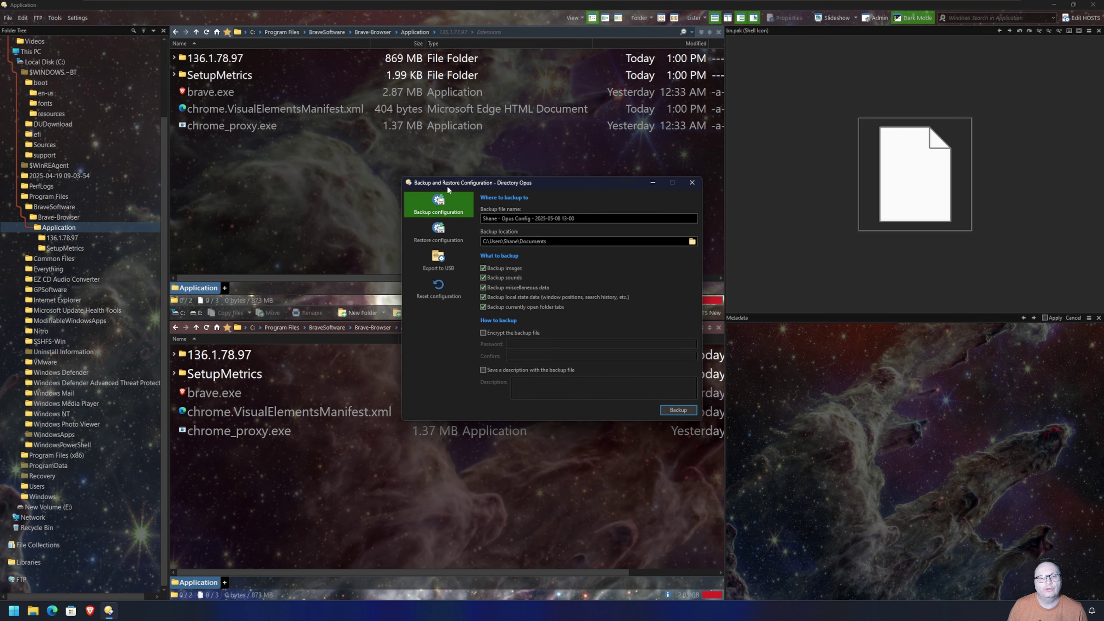
{"action": "left_click", "coordinate": [439, 289]}
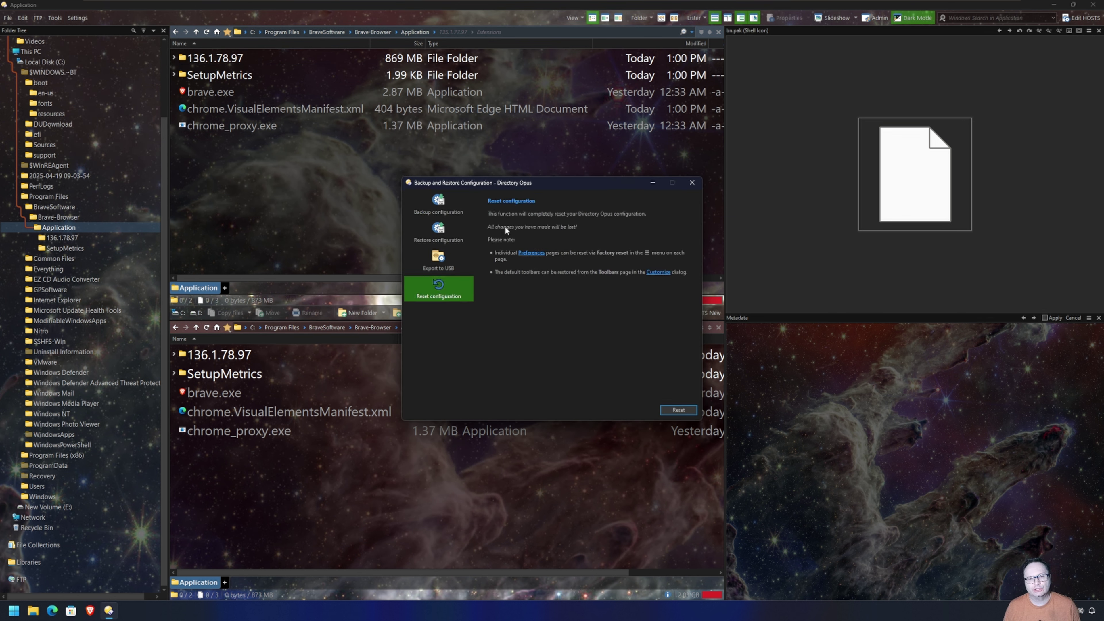
{"action": "left_click", "coordinate": [674, 410]}
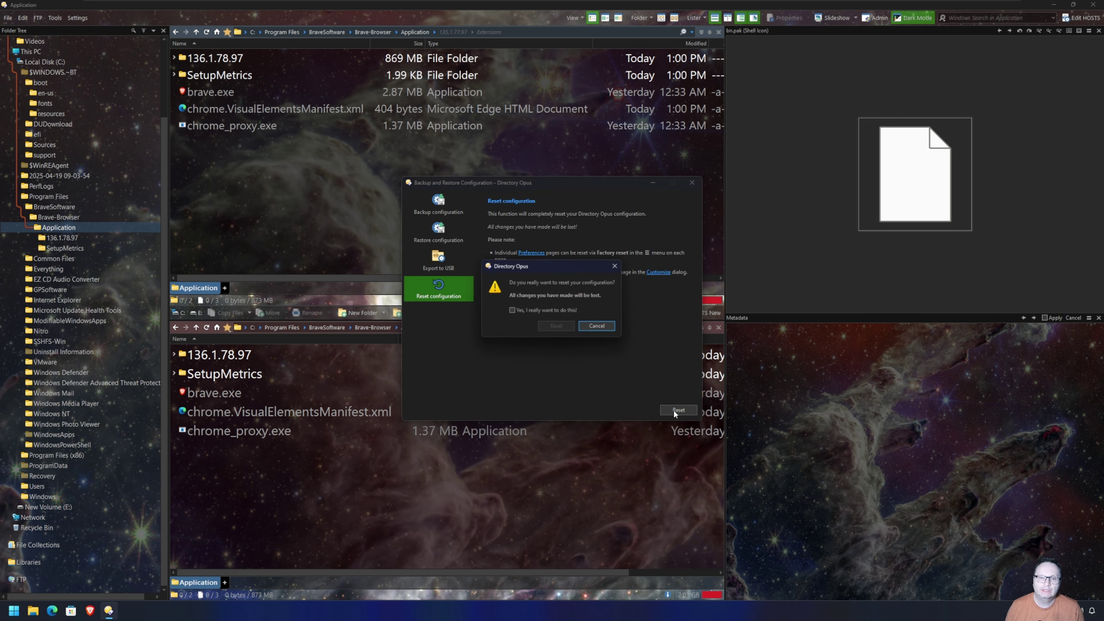
{"action": "left_click", "coordinate": [513, 310]}
{"action": "left_click", "coordinate": [556, 327]}
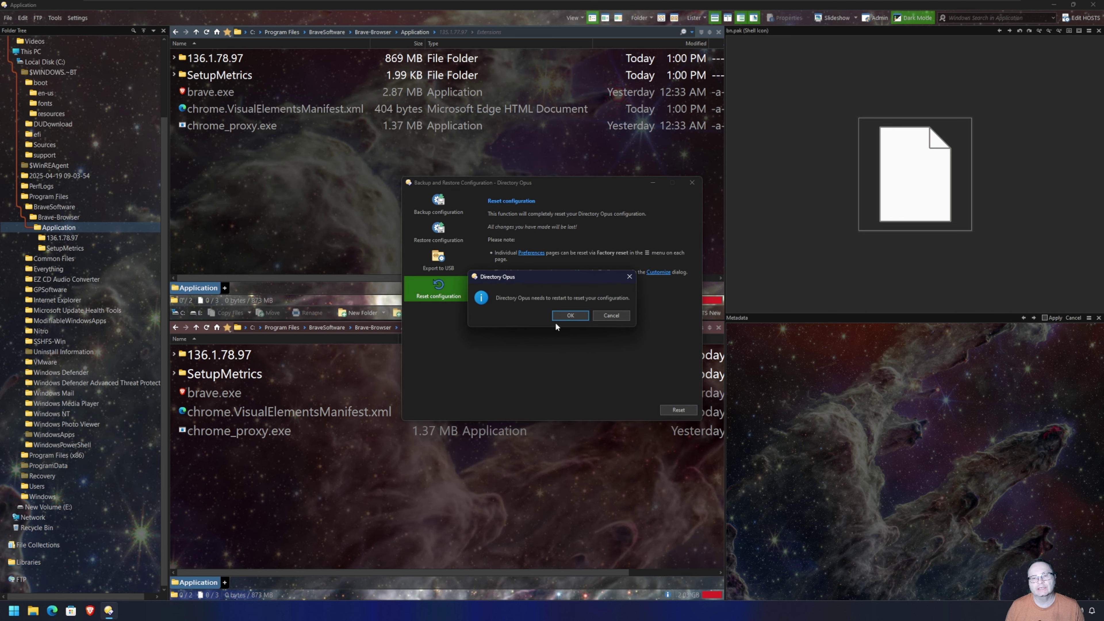
{"action": "left_click", "coordinate": [566, 317]}
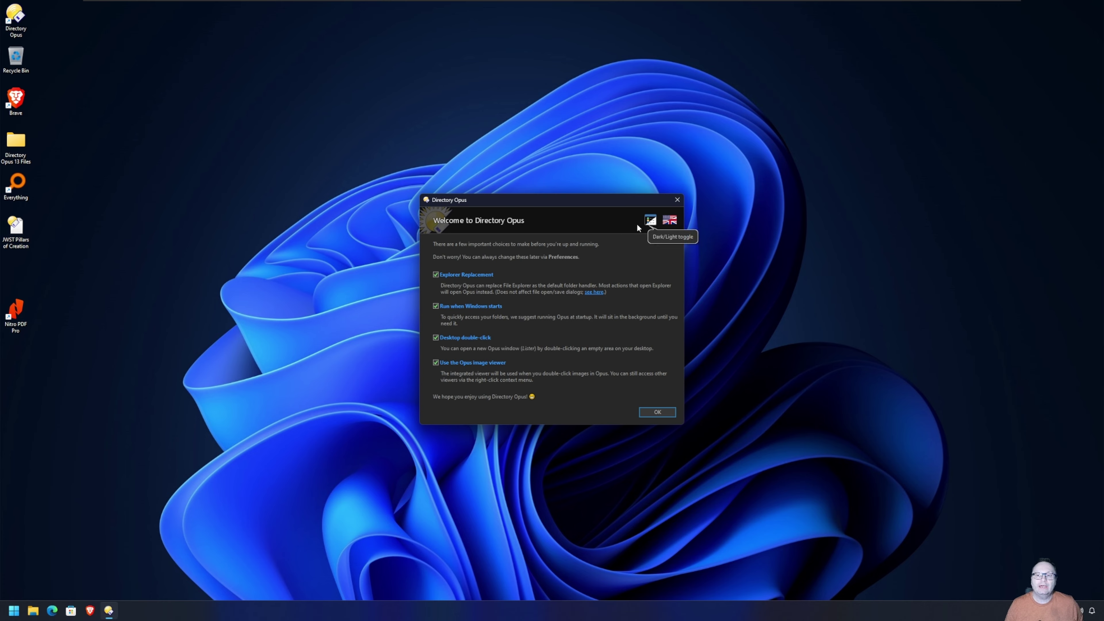
Toggle the welcome dialog between light and dark mode, ending in dark mode.
{"action": "left_click", "coordinate": [651, 221]}
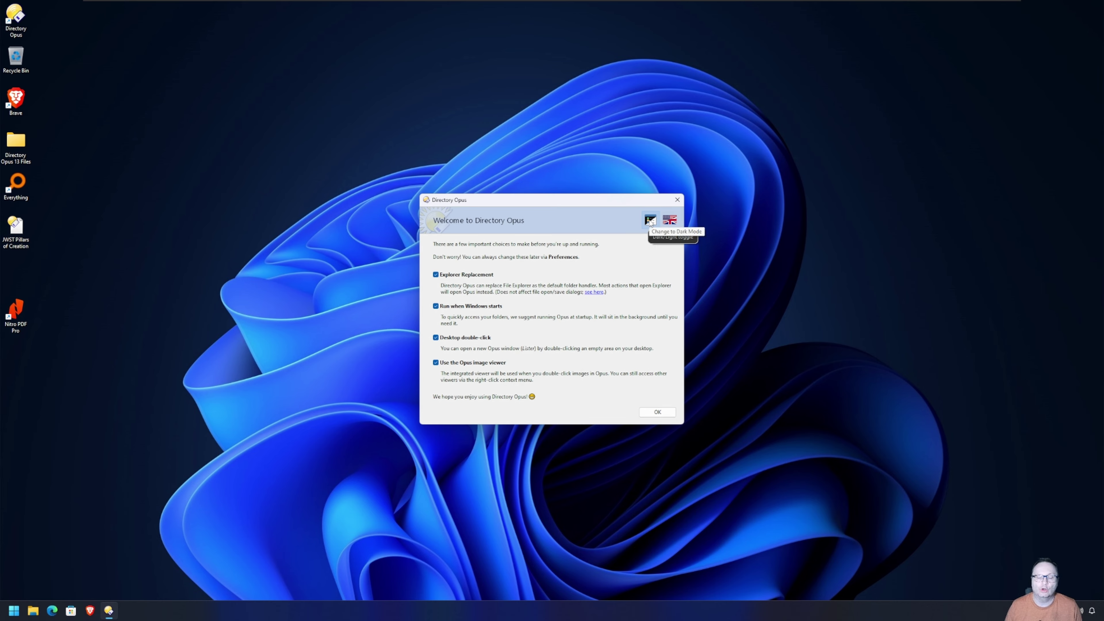
{"action": "left_click", "coordinate": [650, 221]}
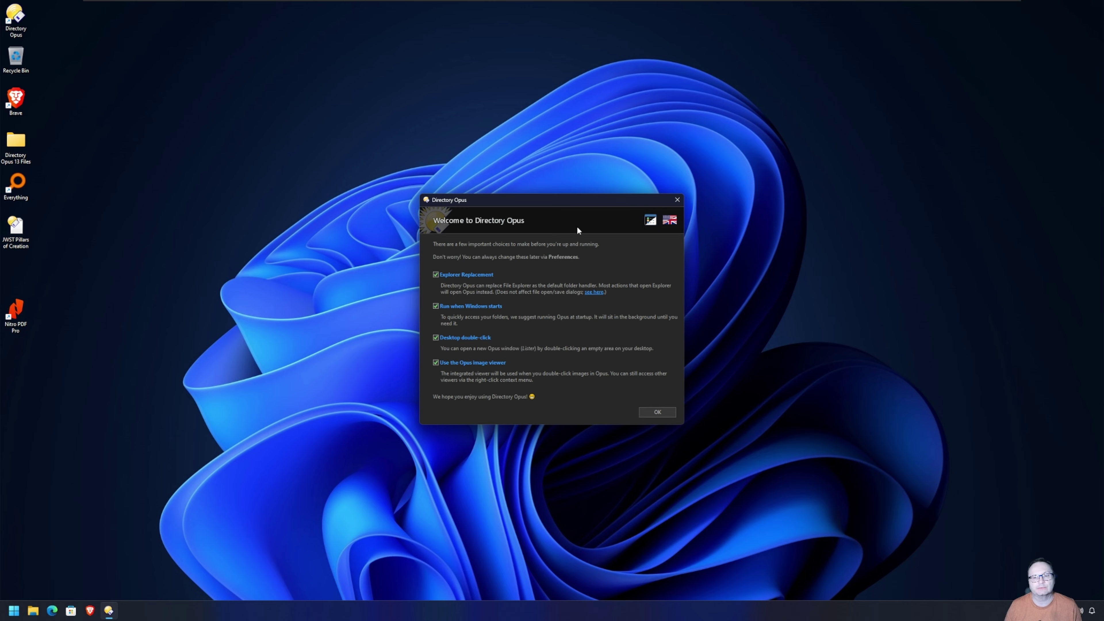
{"action": "left_click", "coordinate": [651, 221]}
{"action": "left_click", "coordinate": [646, 225]}
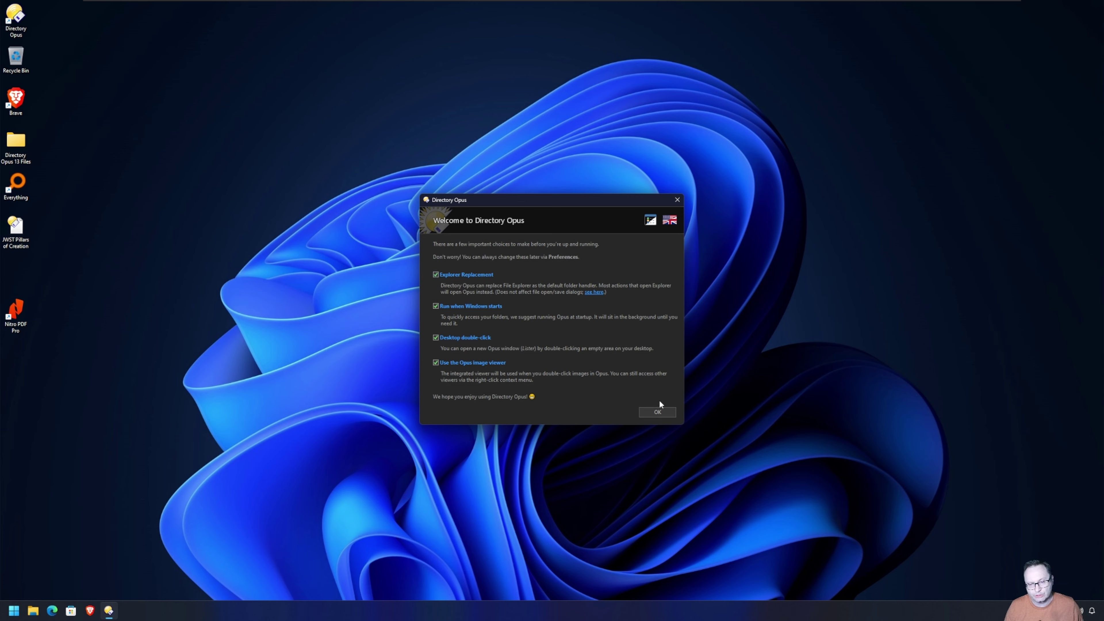
Accept the welcome dialog's default choices and maximize the Directory Opus window.
{"action": "left_click", "coordinate": [659, 411]}
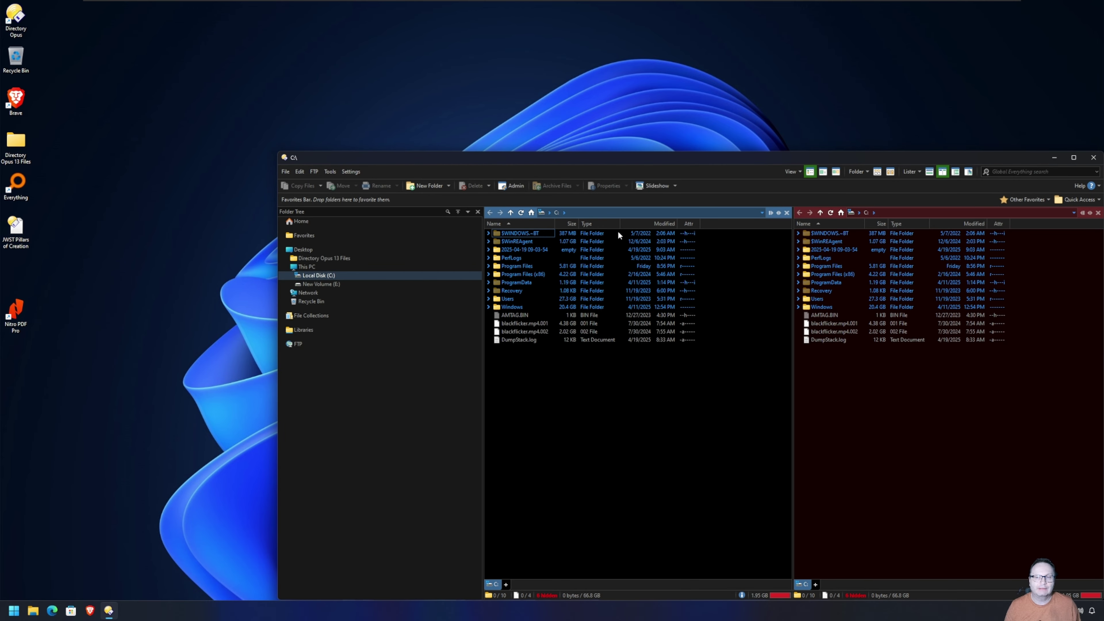
{"action": "double_click", "coordinate": [720, 159]}
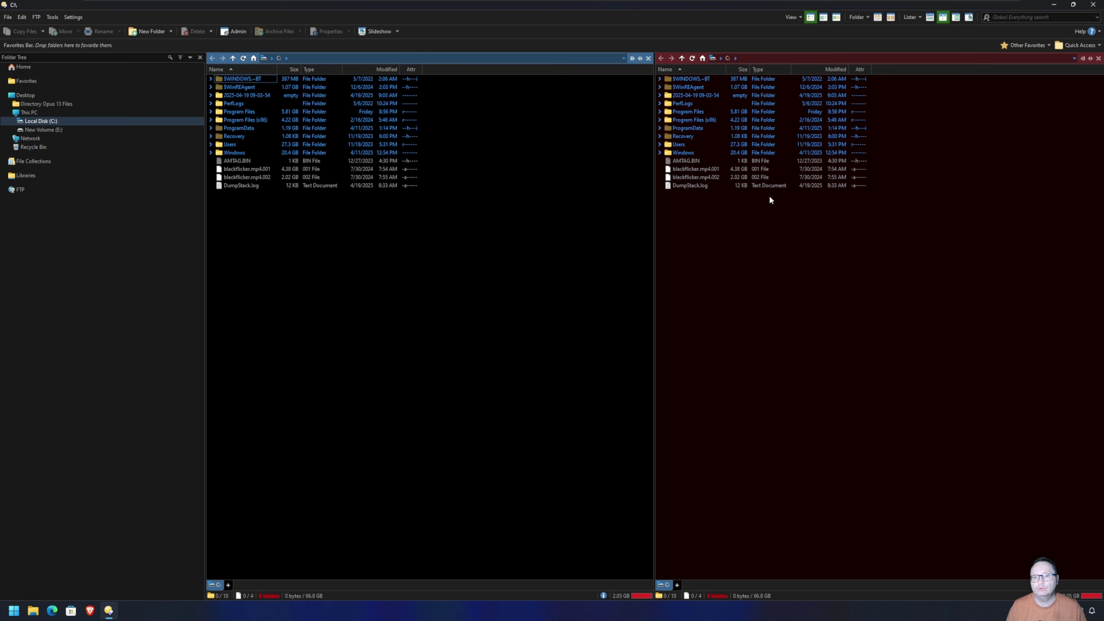
Alternate the active state between the two file displays, select Users in the left one, and finish with the right one active.
{"action": "left_click", "coordinate": [767, 230]}
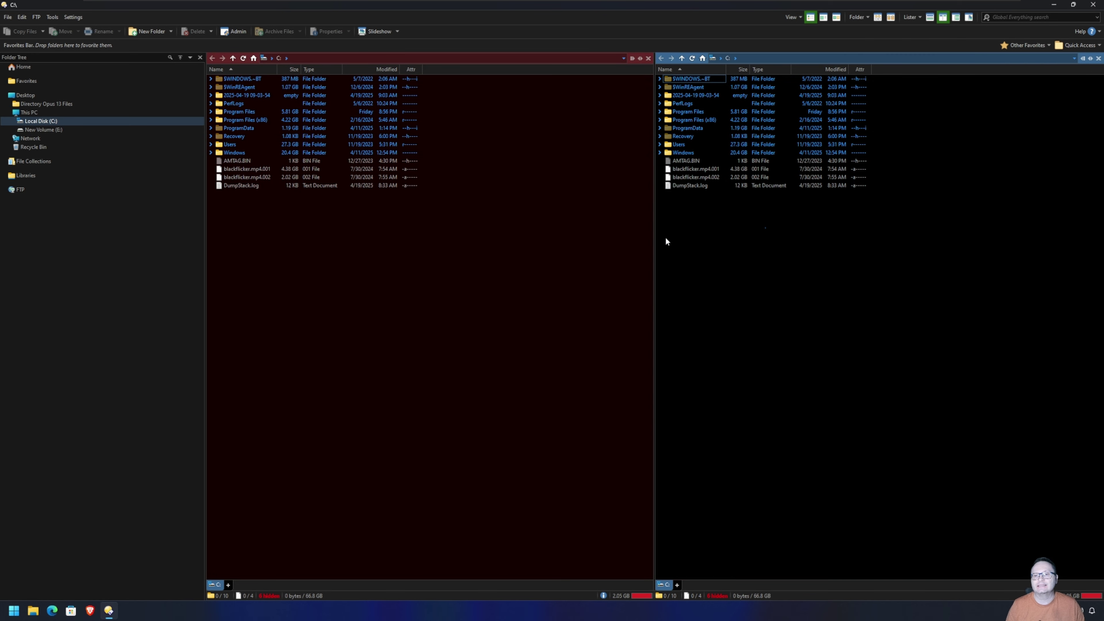
{"action": "key", "text": "Tab"}
{"action": "key", "text": "Tab"}
{"action": "key", "text": "Tab"}
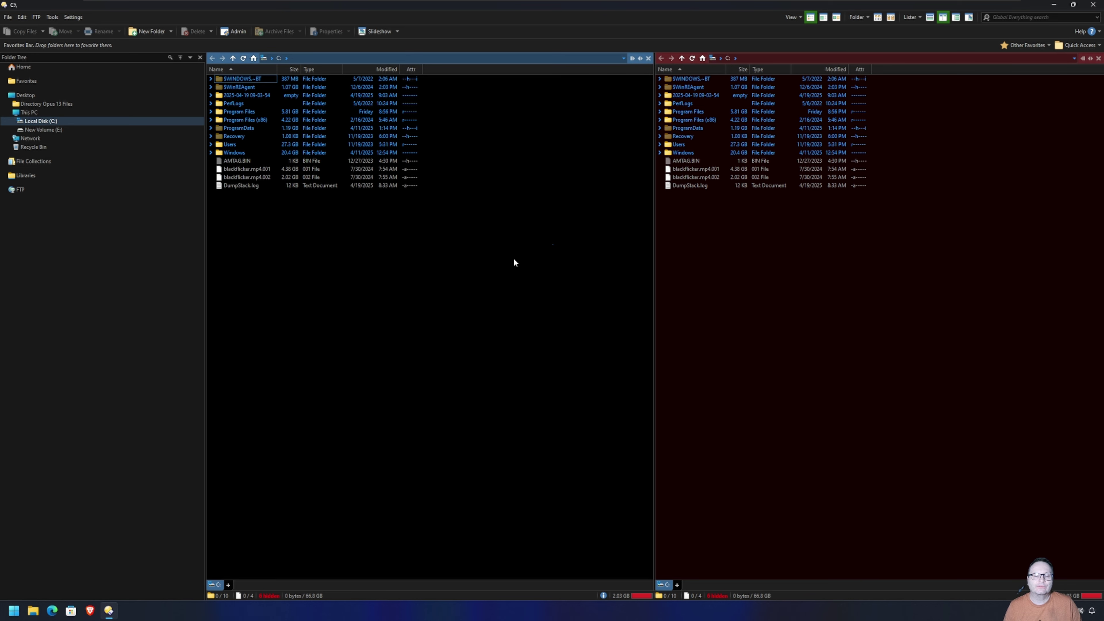
{"action": "left_click", "coordinate": [243, 146]}
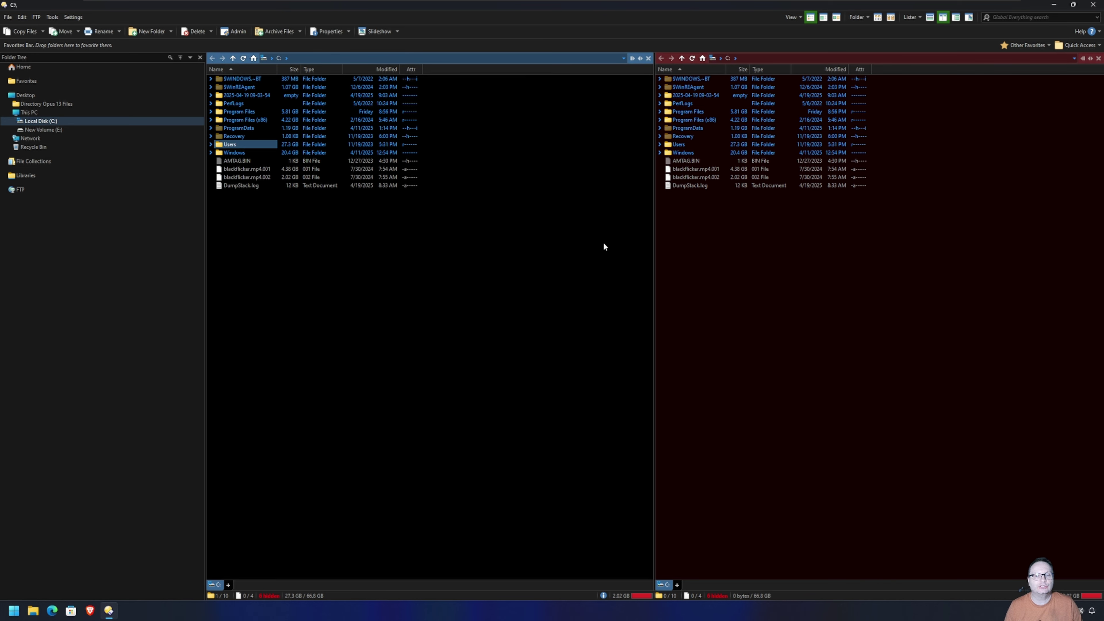
{"action": "left_click", "coordinate": [738, 242]}
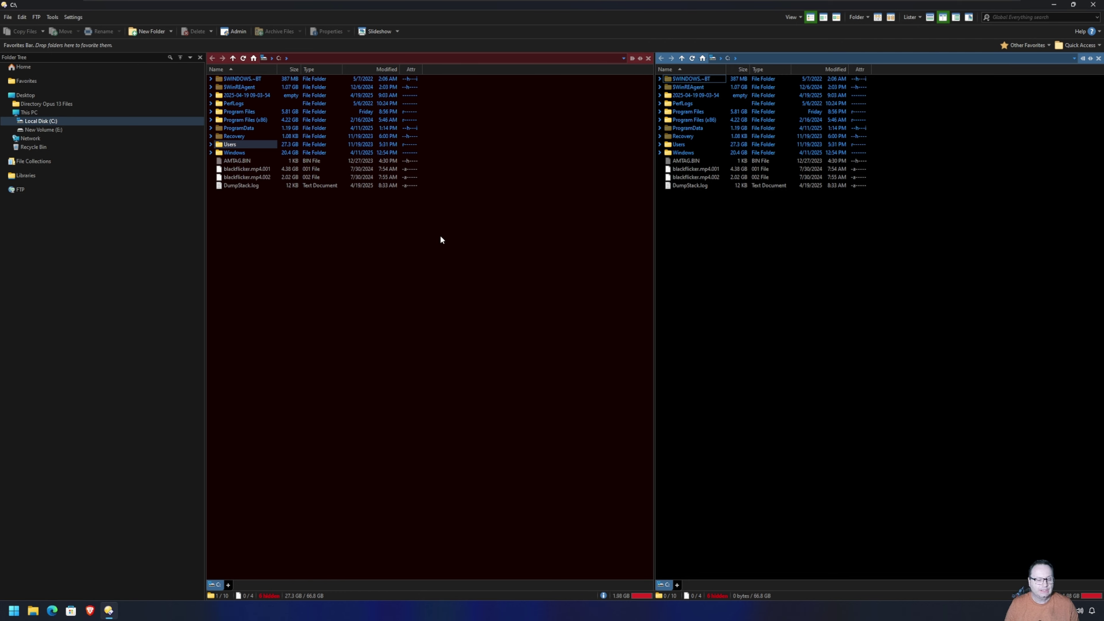
Zoom both file displays to 200% and make the zoom permanent from the right file display.
{"action": "scroll", "coordinate": [424, 270], "scroll_direction": "up", "scroll_amount": 7}
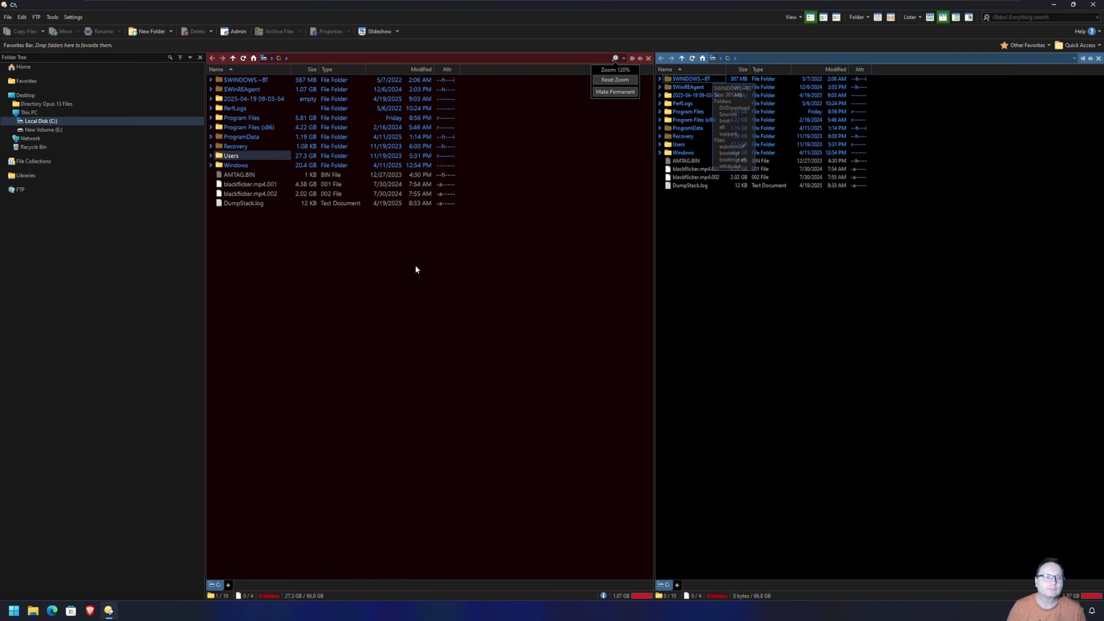
{"action": "scroll", "coordinate": [416, 270], "scroll_direction": "up", "scroll_amount": 3}
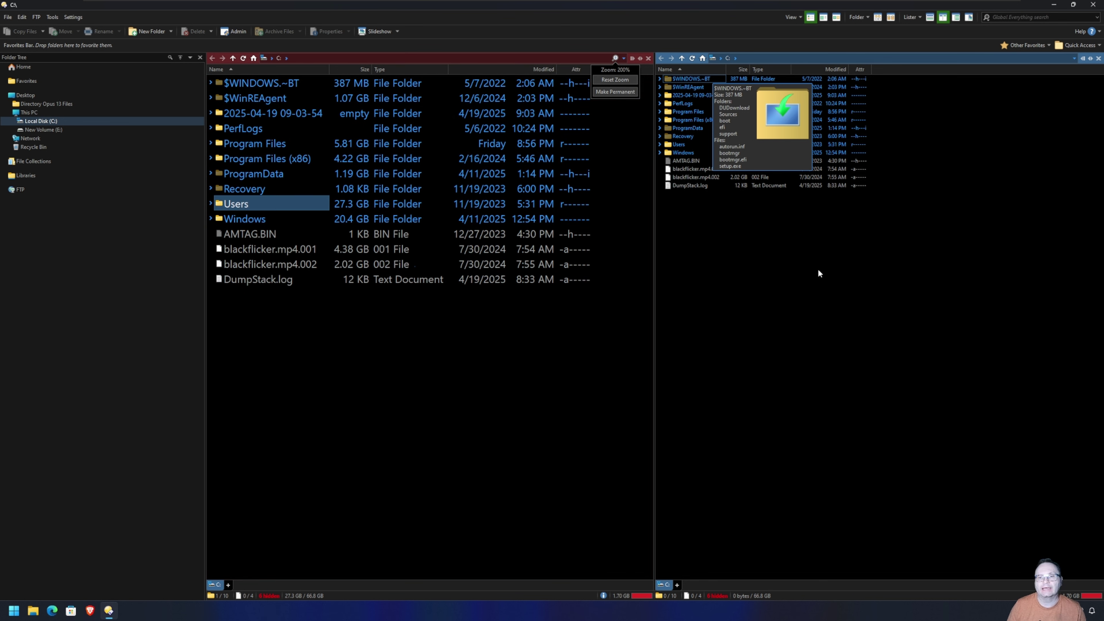
{"action": "scroll", "coordinate": [818, 268], "scroll_direction": "up", "scroll_amount": 6}
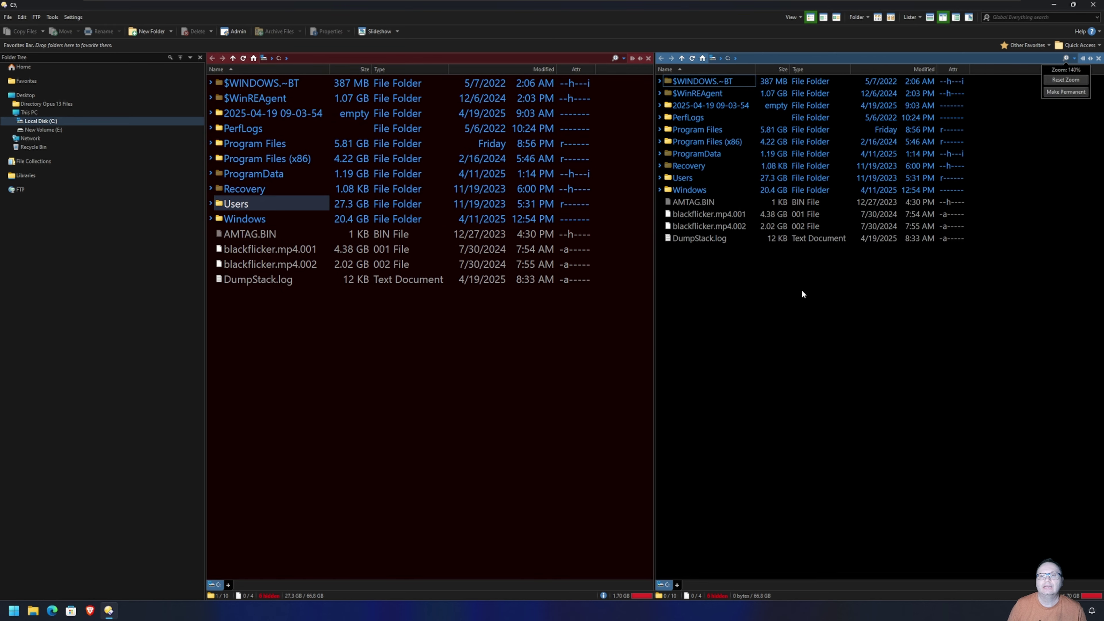
{"action": "scroll", "coordinate": [802, 291], "scroll_direction": "up", "scroll_amount": 3}
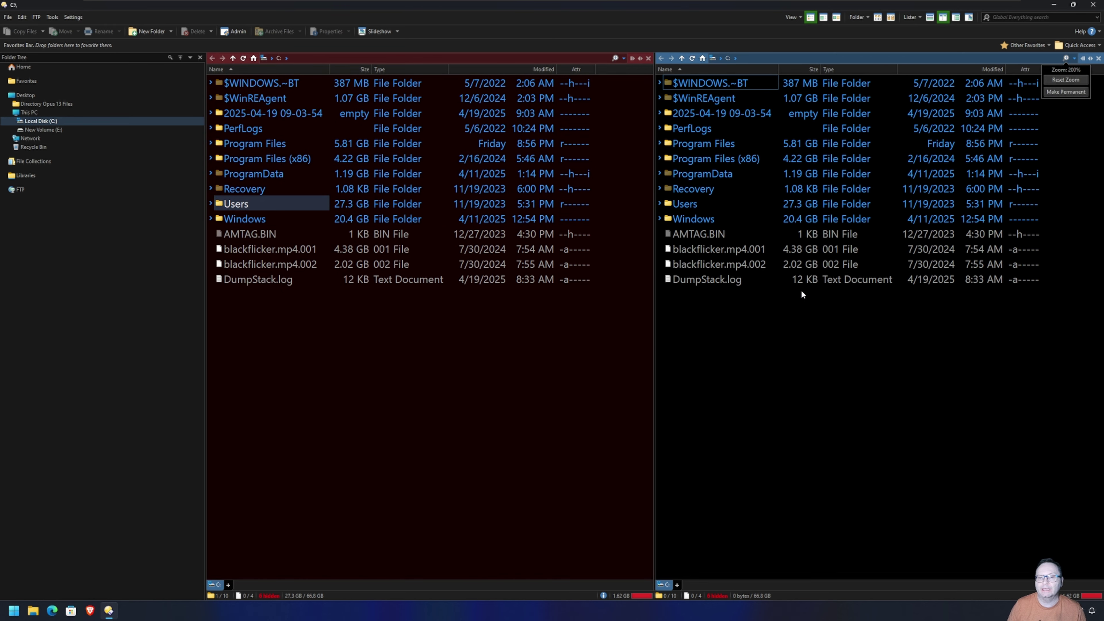
{"action": "left_click", "coordinate": [1065, 92]}
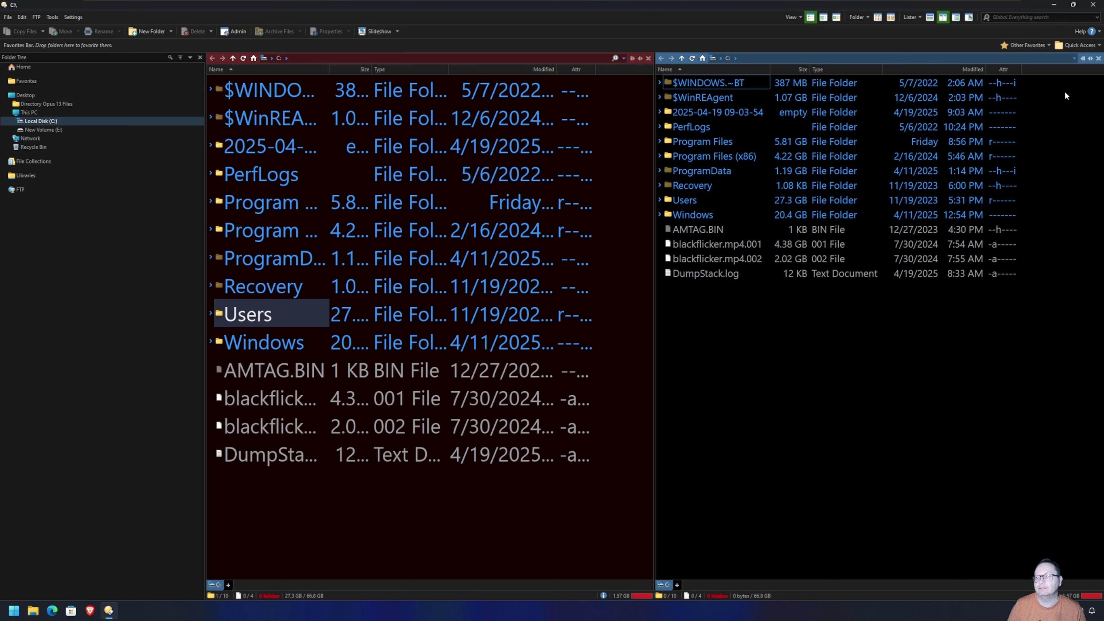
Reduce the left file display's zoom to 120% and make it permanent.
{"action": "scroll", "coordinate": [495, 216], "scroll_direction": "down", "scroll_amount": 1}
{"action": "left_click", "coordinate": [495, 217]}
{"action": "scroll", "coordinate": [495, 216], "scroll_direction": "down", "scroll_amount": 1}
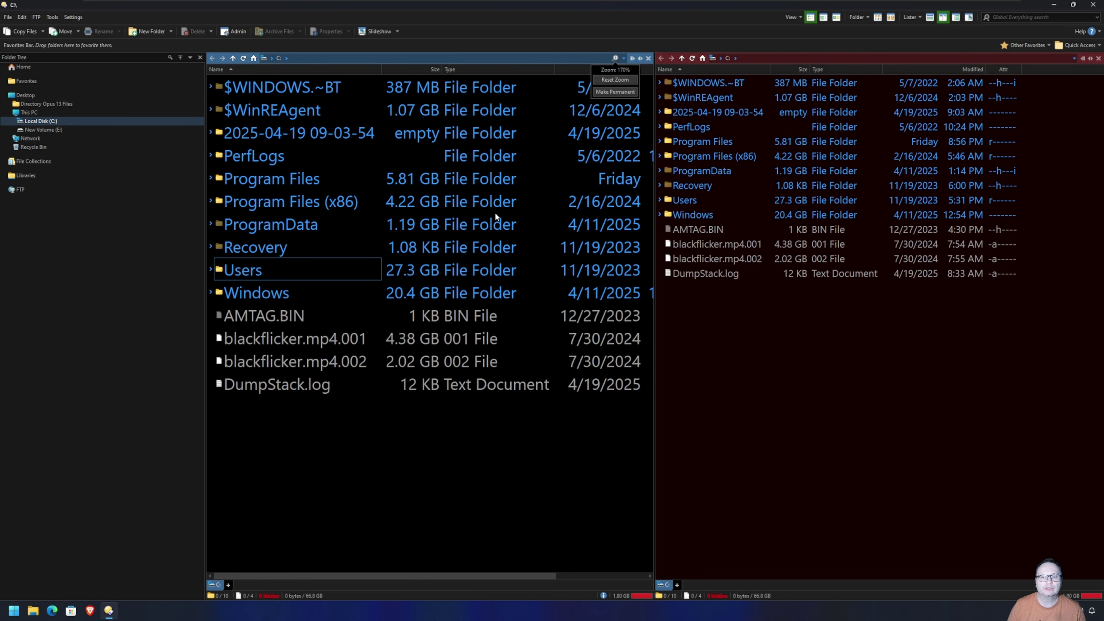
{"action": "scroll", "coordinate": [506, 213], "scroll_direction": "down", "scroll_amount": 3}
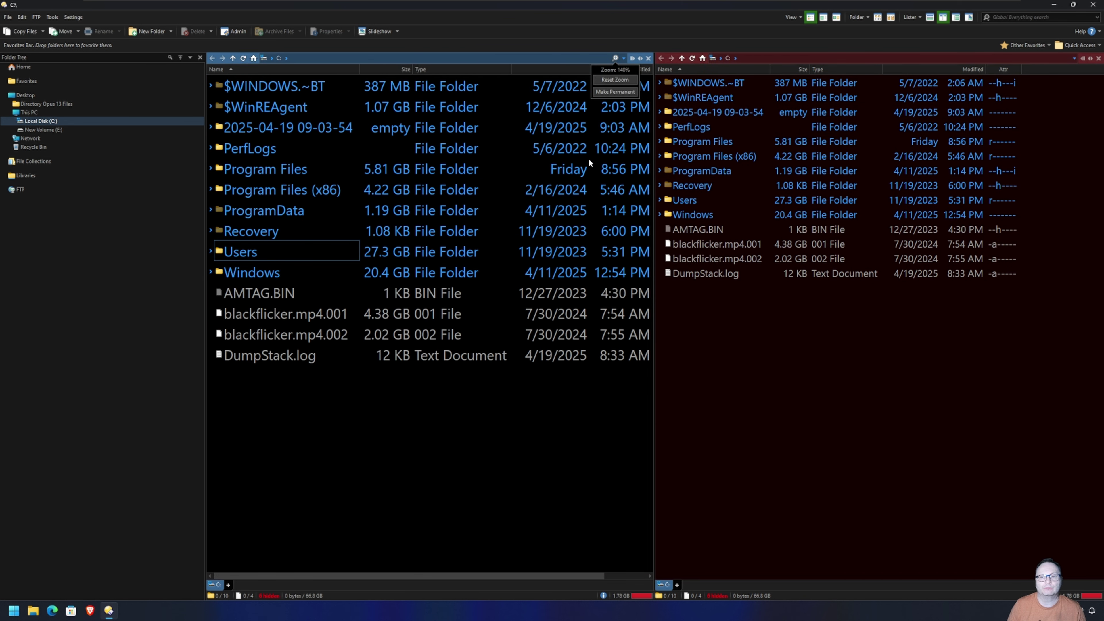
{"action": "scroll", "coordinate": [589, 162], "scroll_direction": "down", "scroll_amount": 1}
{"action": "scroll", "coordinate": [590, 162], "scroll_direction": "down", "scroll_amount": 1}
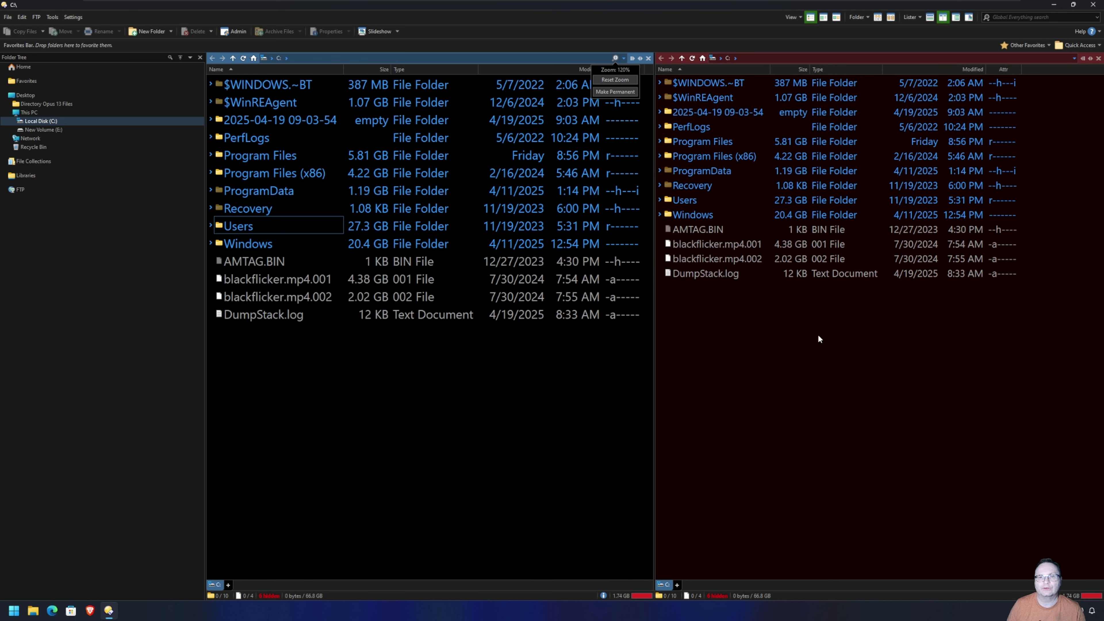
{"action": "left_click", "coordinate": [611, 92]}
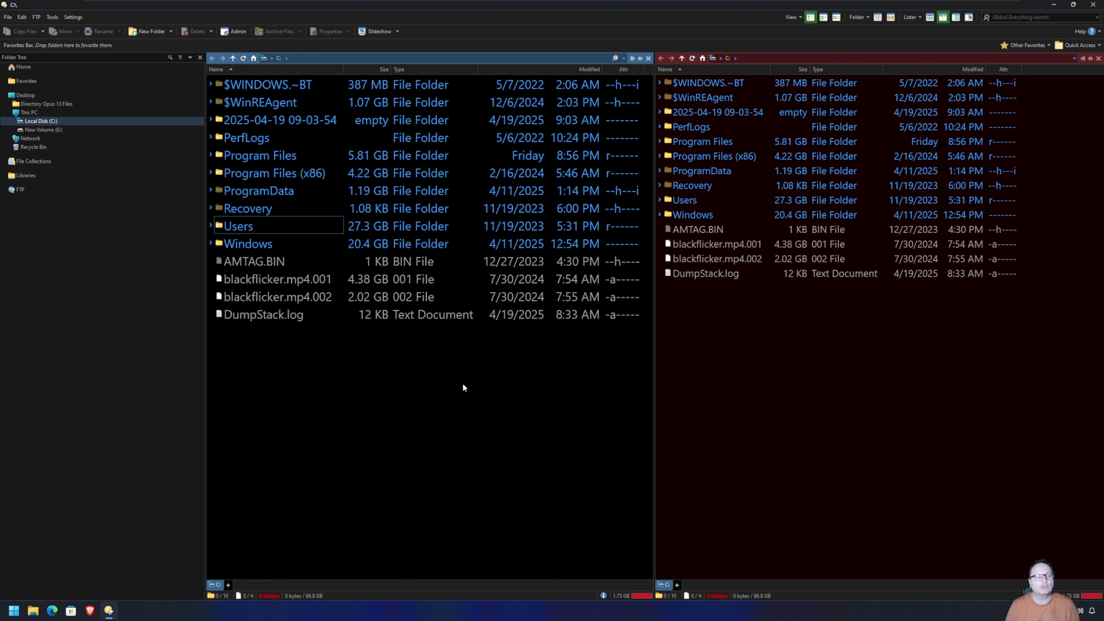
Stack the two file displays one above the other and alternate the active state between them, ending on the lower one.
{"action": "left_click", "coordinate": [851, 186]}
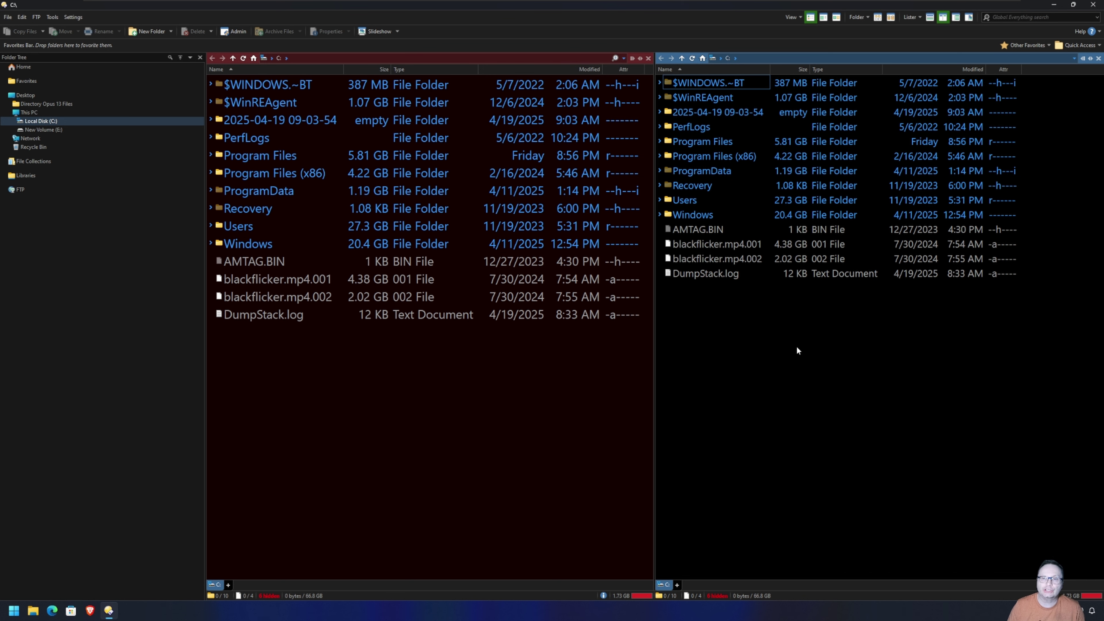
{"action": "left_click", "coordinate": [519, 381]}
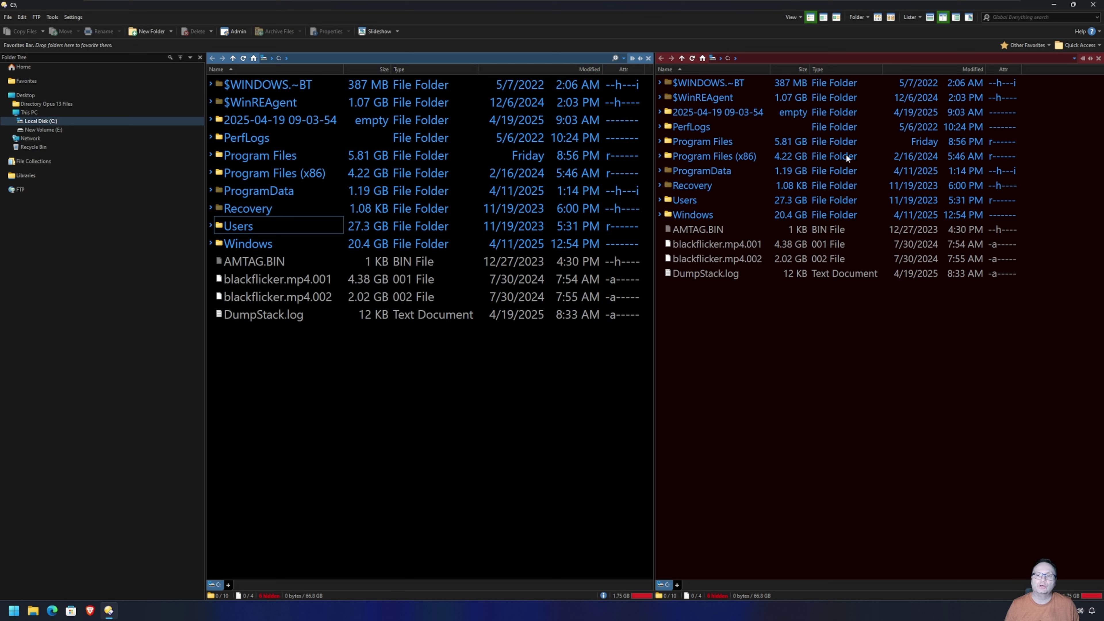
{"action": "left_click", "coordinate": [929, 19]}
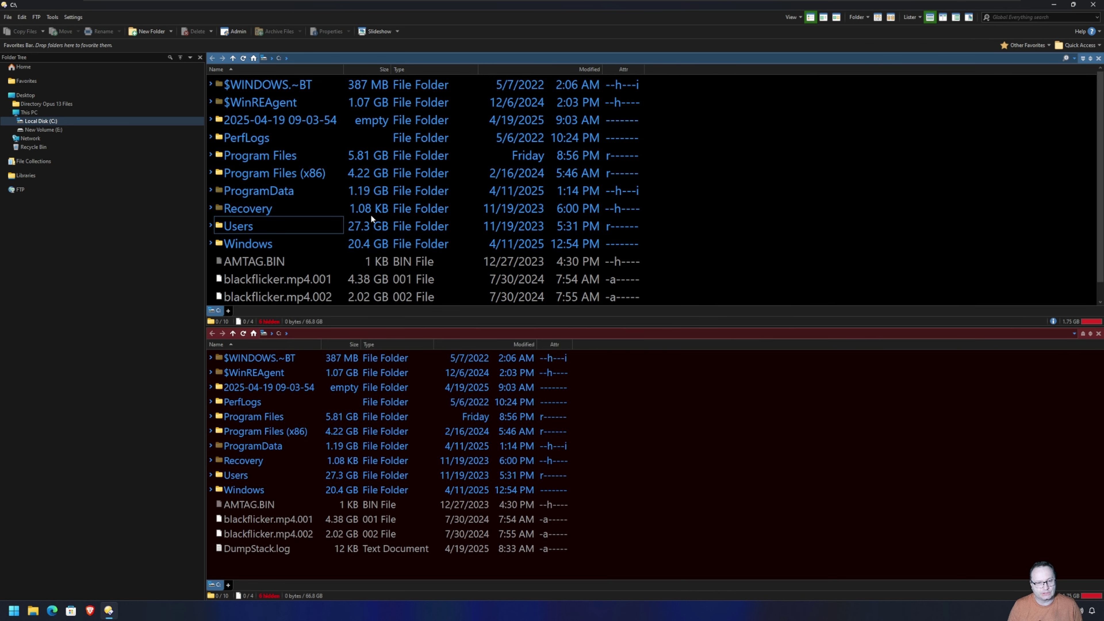
{"action": "left_click", "coordinate": [426, 431]}
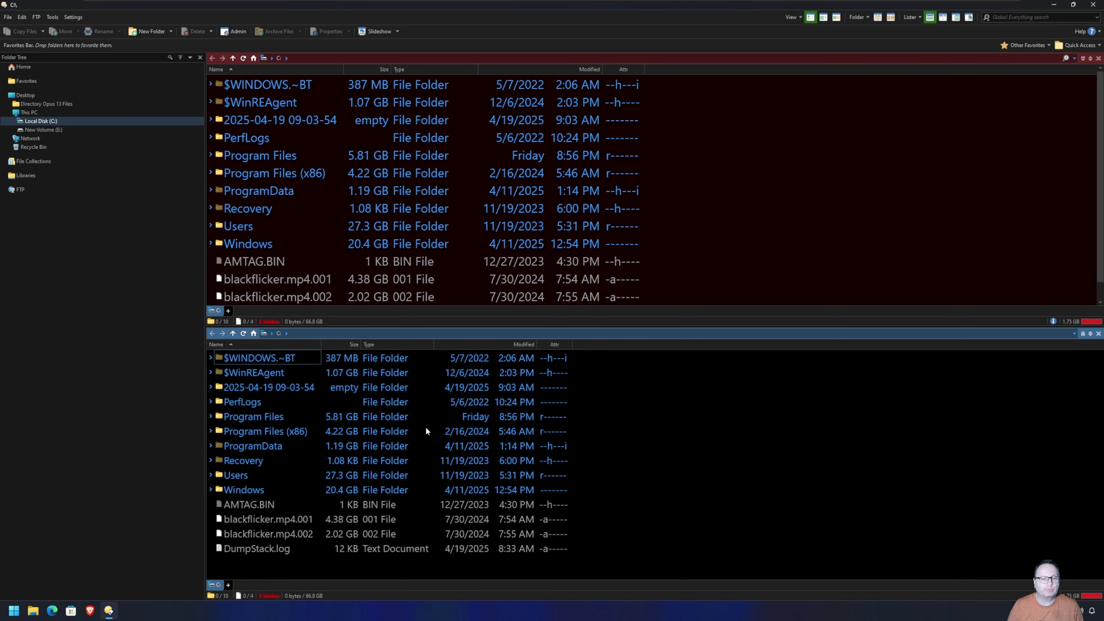
{"action": "left_click", "coordinate": [701, 200]}
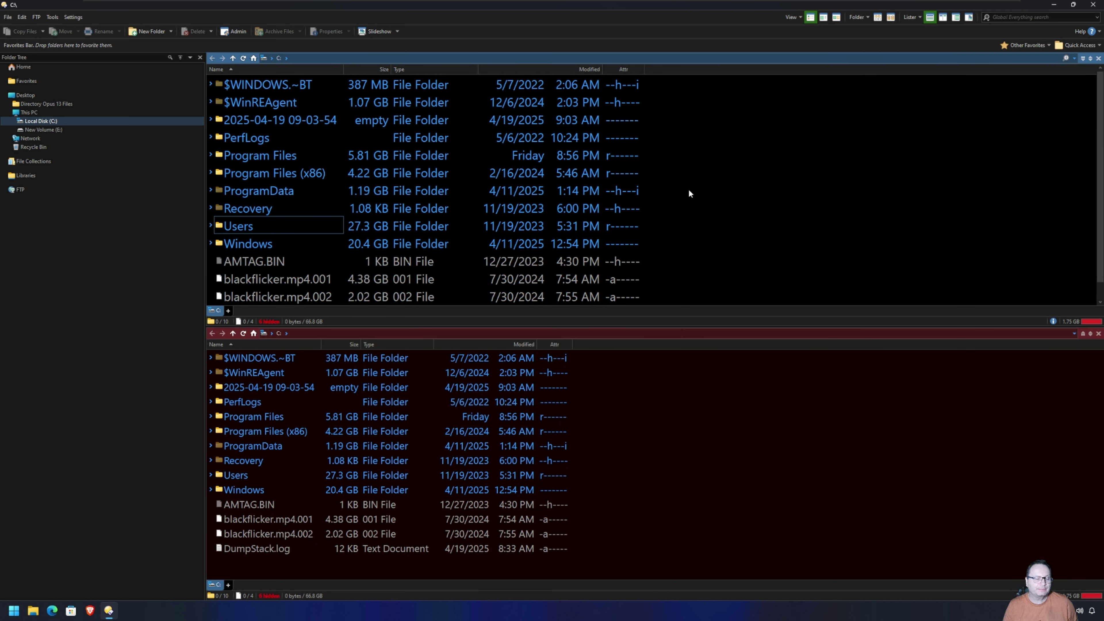
{"action": "left_click", "coordinate": [662, 425]}
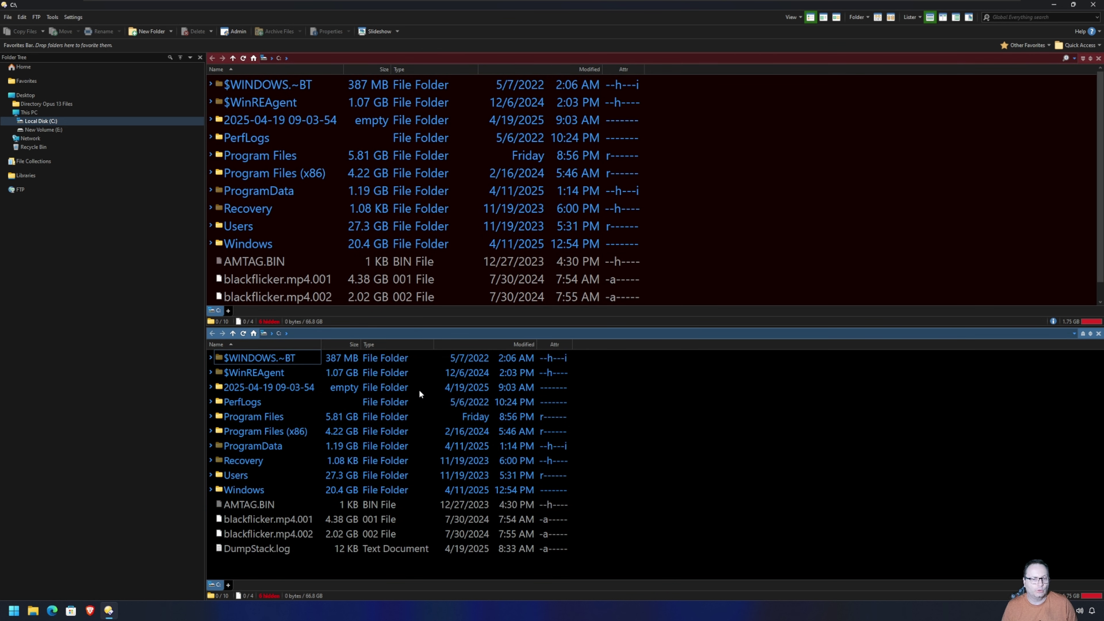
{"action": "left_click", "coordinate": [295, 388]}
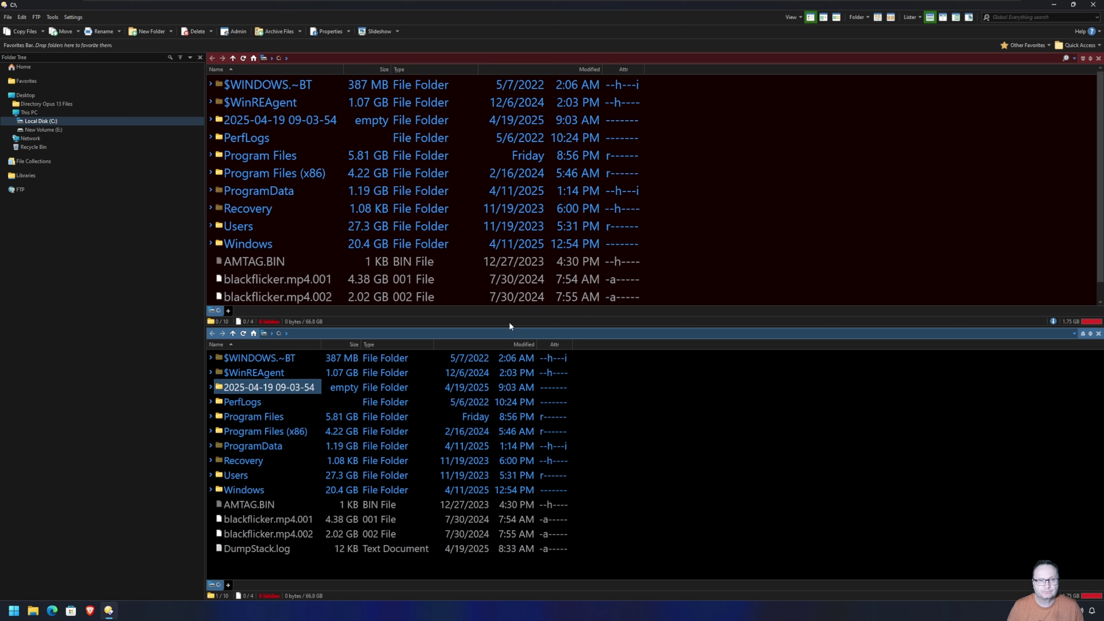
{"action": "left_click", "coordinate": [747, 473]}
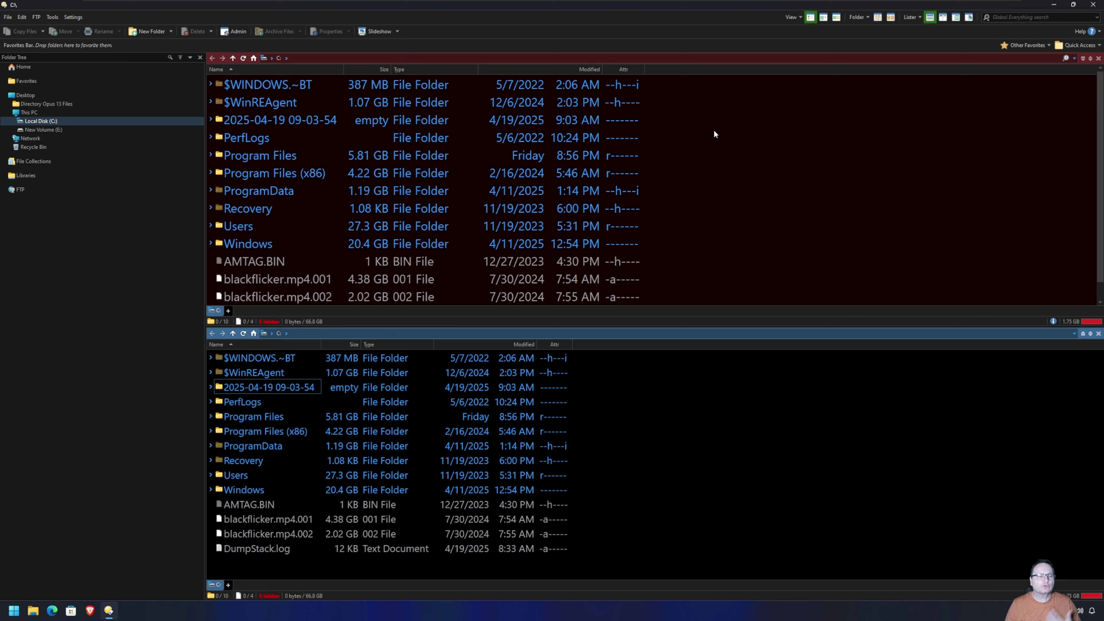
{"action": "left_click", "coordinate": [754, 181]}
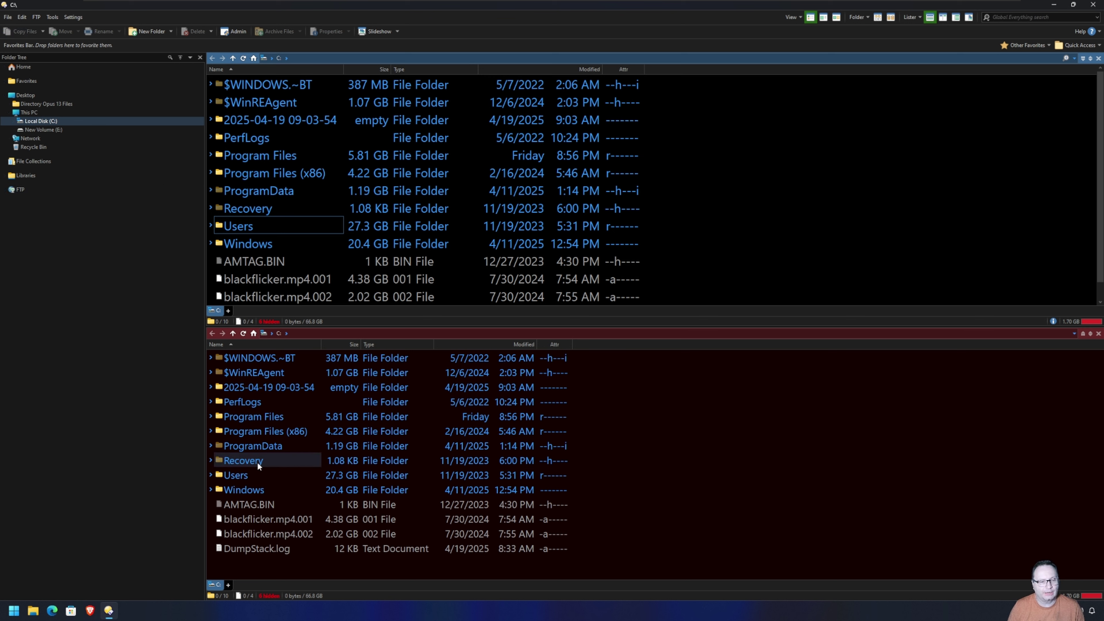
{"action": "left_click", "coordinate": [288, 390]}
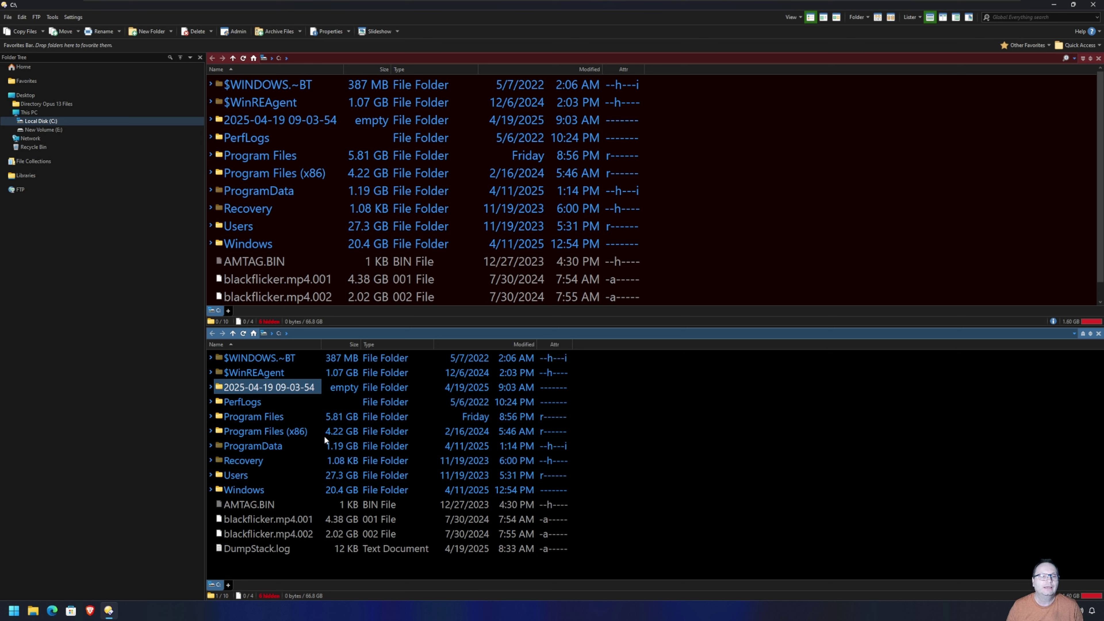
{"action": "left_click", "coordinate": [314, 429]}
{"action": "left_click", "coordinate": [296, 391]}
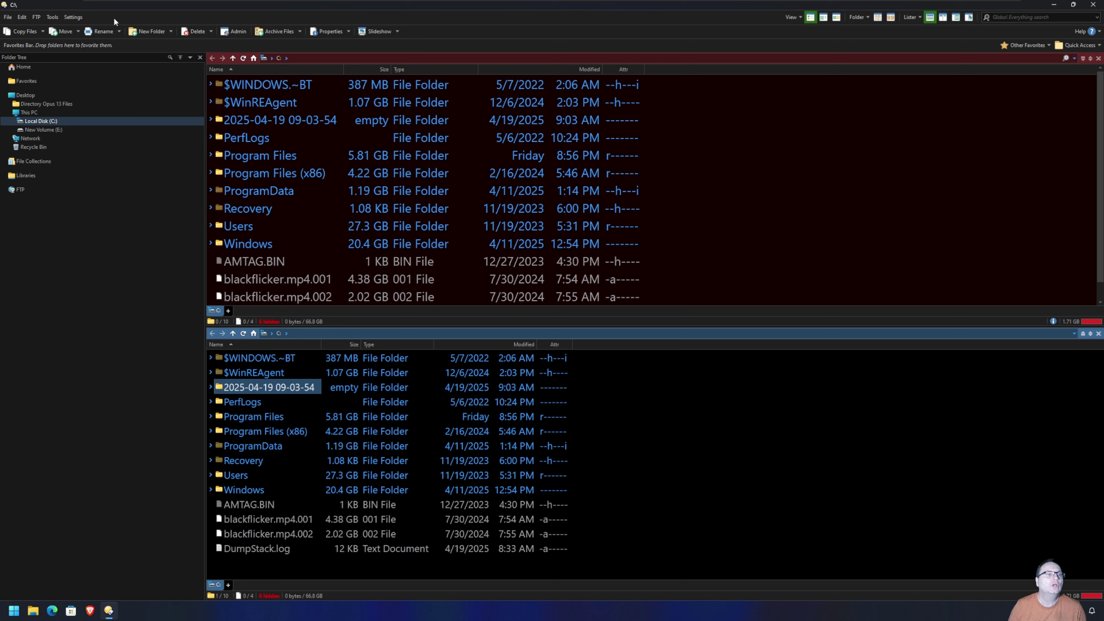
Customize the toolbars so the Operations toolbar sits between the two stacked file displays, and finish customizing.
{"action": "left_click", "coordinate": [73, 17]}
{"action": "left_click", "coordinate": [83, 42]}
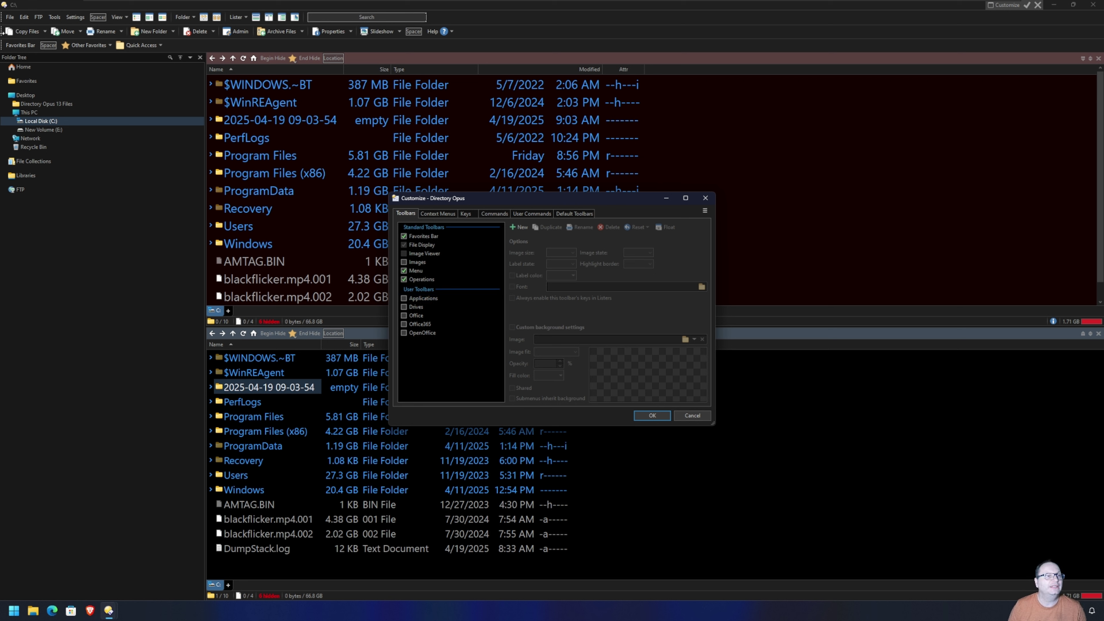
{"action": "left_click_drag", "start_coordinate": [3, 32], "coordinate": [32, 68]}
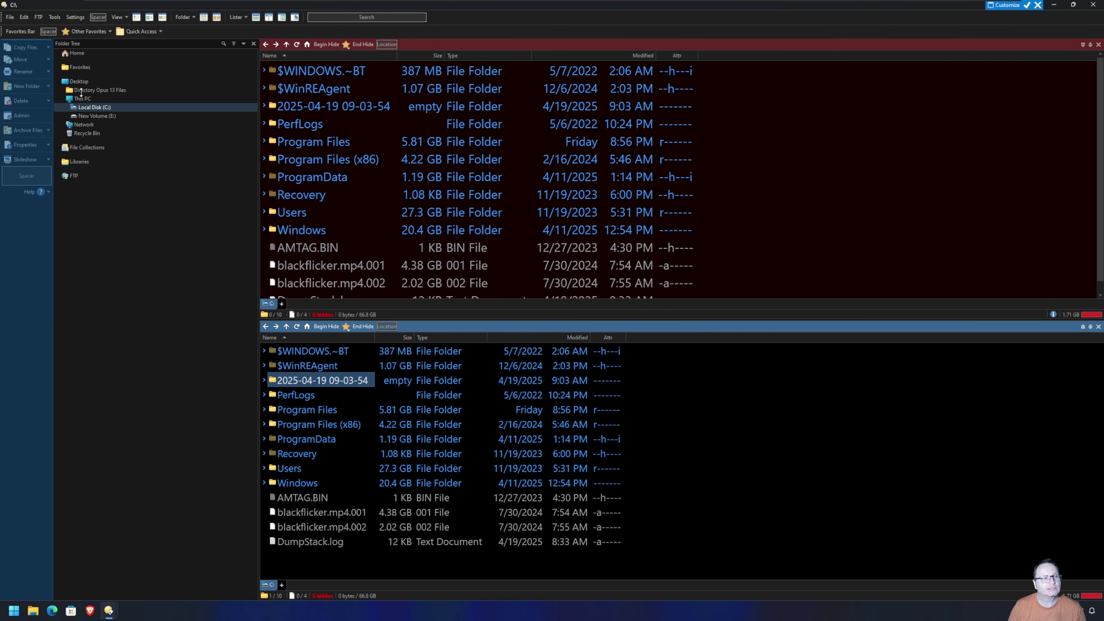
{"action": "left_click_drag", "start_coordinate": [213, 152], "coordinate": [295, 190]}
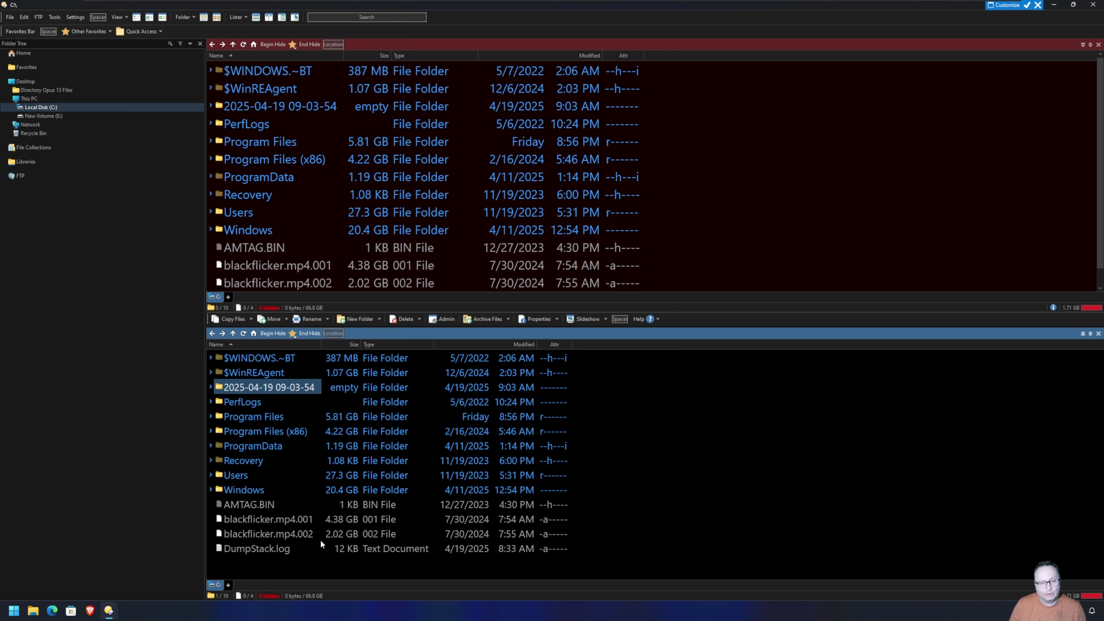
{"action": "left_click", "coordinate": [304, 244]}
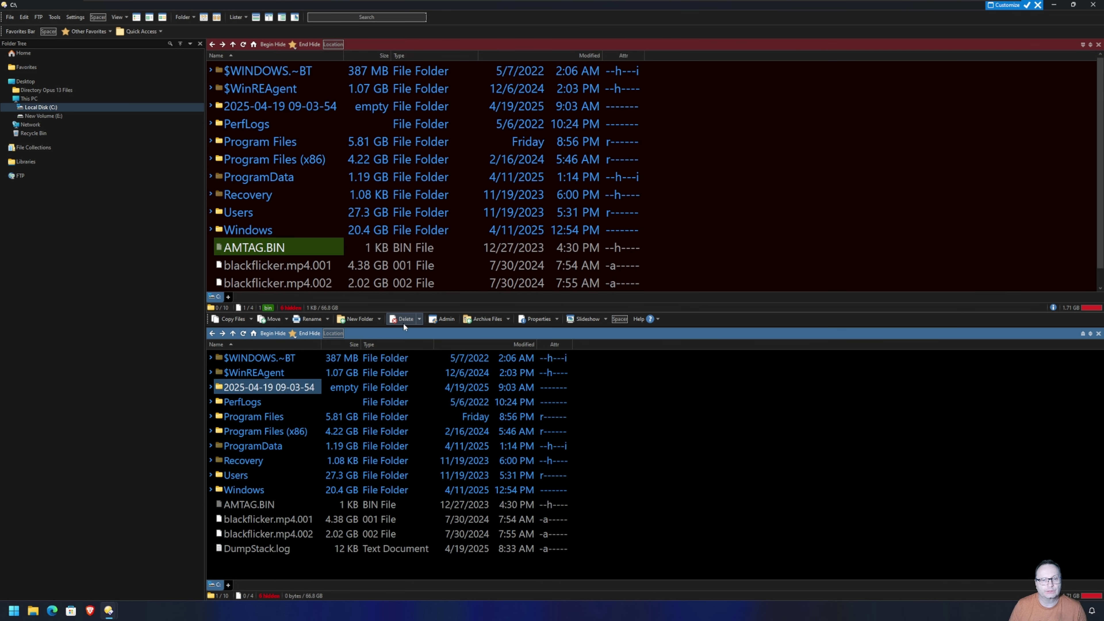
{"action": "left_click", "coordinate": [419, 319]}
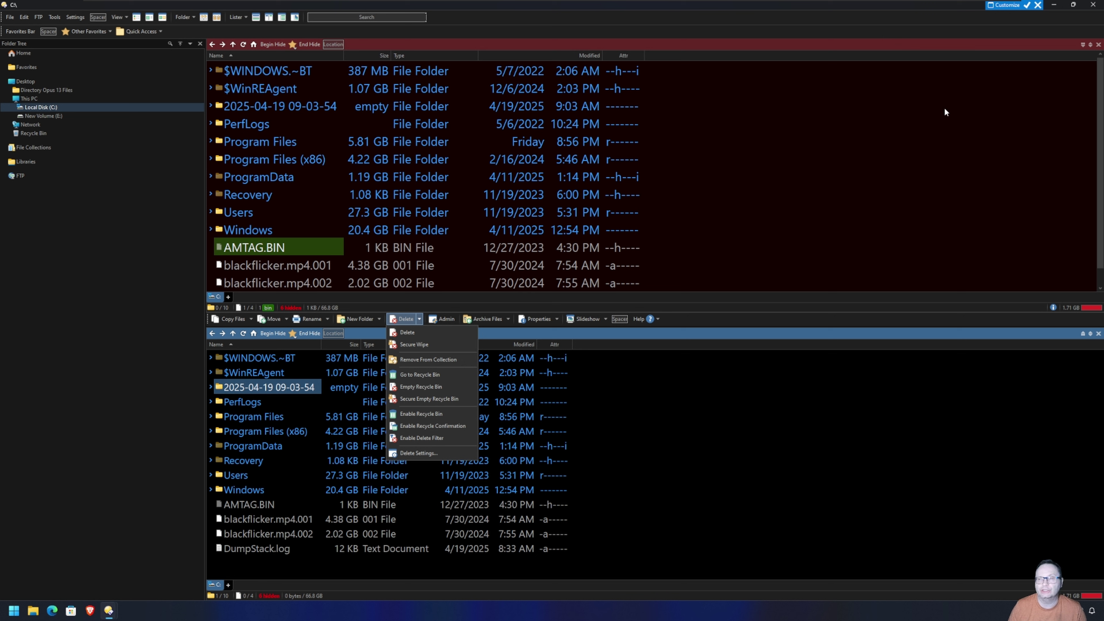
{"action": "left_click", "coordinate": [1028, 5]}
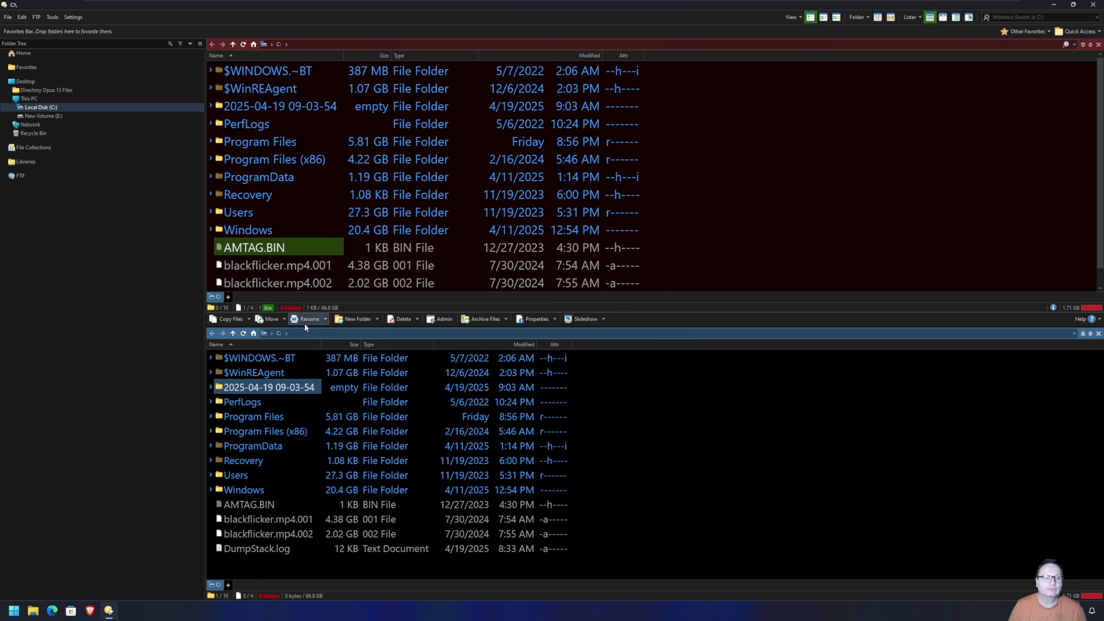
{"action": "left_click", "coordinate": [404, 319]}
{"action": "left_click", "coordinate": [572, 321]}
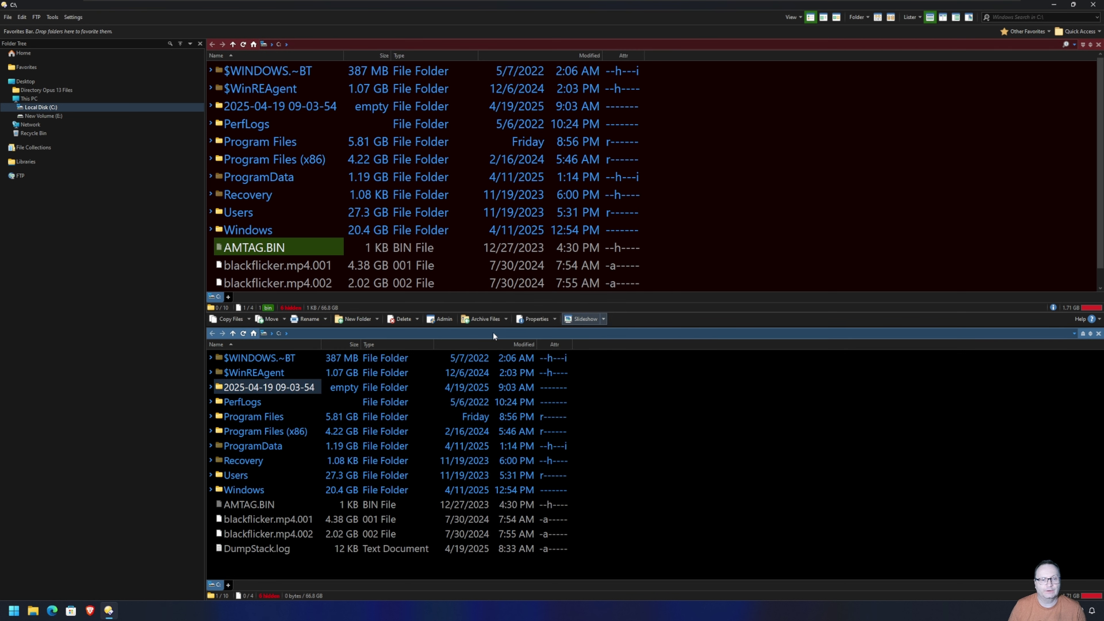
Try to copy the PerfLogs folder from the lower file display to the upper one, and abort the copy.
{"action": "left_click", "coordinate": [254, 392]}
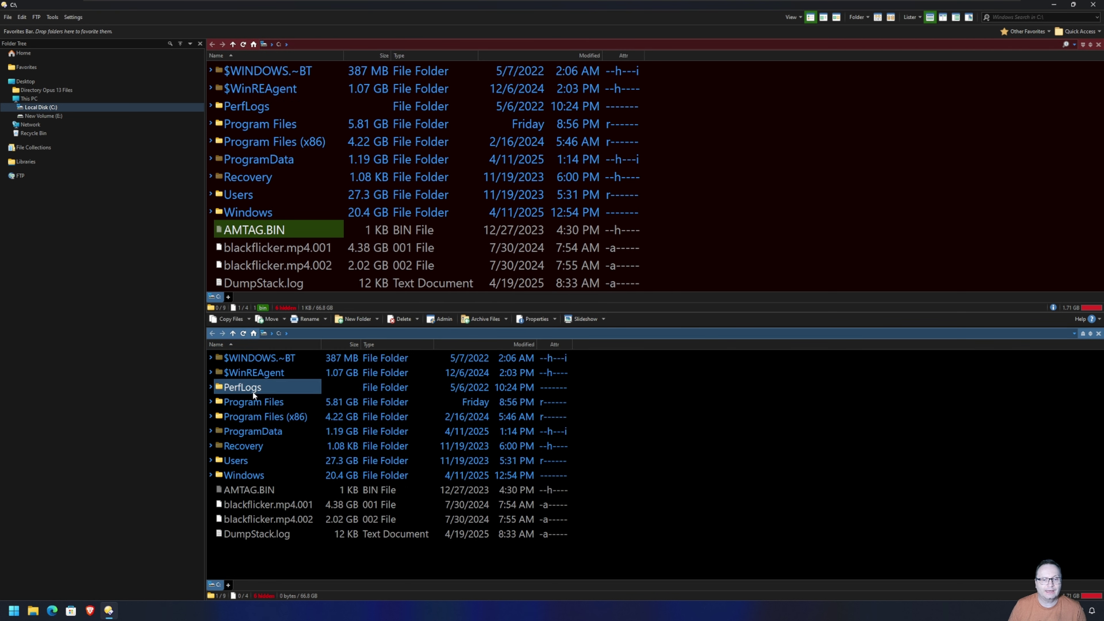
{"action": "left_click", "coordinate": [232, 318]}
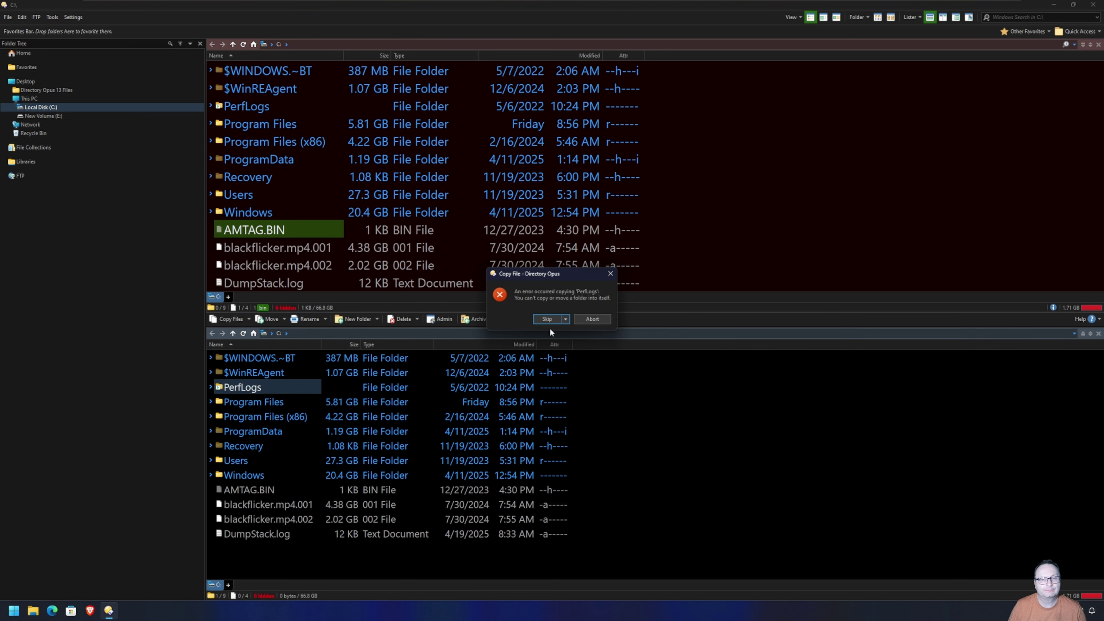
{"action": "left_click", "coordinate": [592, 320]}
Make the upper file display active with Users selected, narrow the folder tree, and raise the divider between the displays.
{"action": "left_click", "coordinate": [286, 196]}
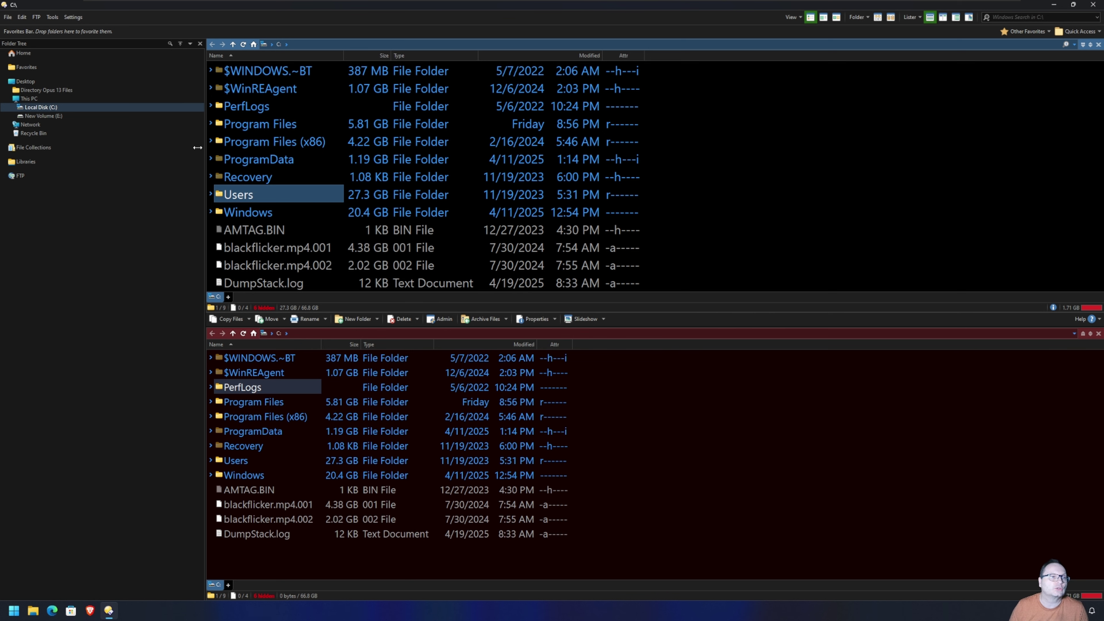
{"action": "left_click_drag", "start_coordinate": [198, 148], "coordinate": [112, 158]}
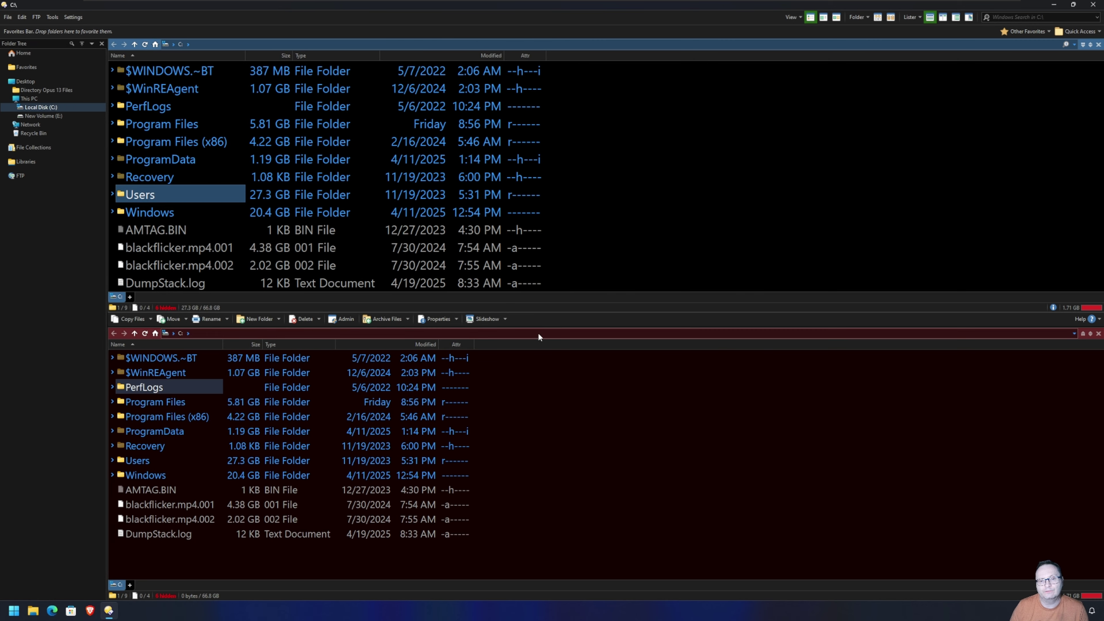
{"action": "left_click_drag", "start_coordinate": [540, 322], "coordinate": [569, 300]}
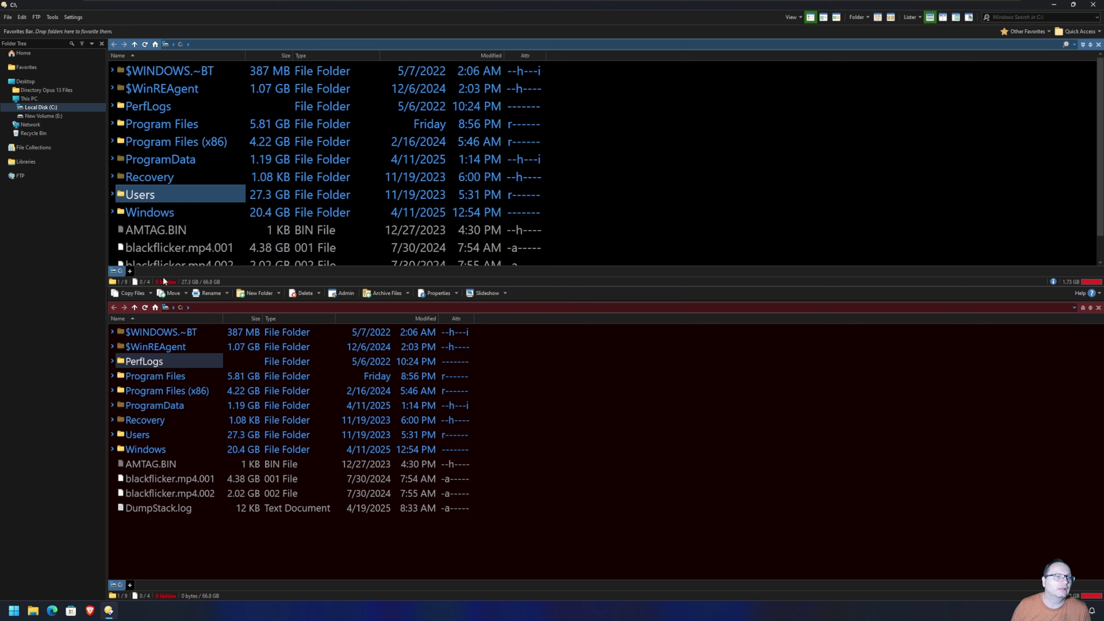
Open the Photos folder inside Directory Opus 13 Files in the upper file display and select 20220824_150643.png.
{"action": "left_click", "coordinate": [44, 90]}
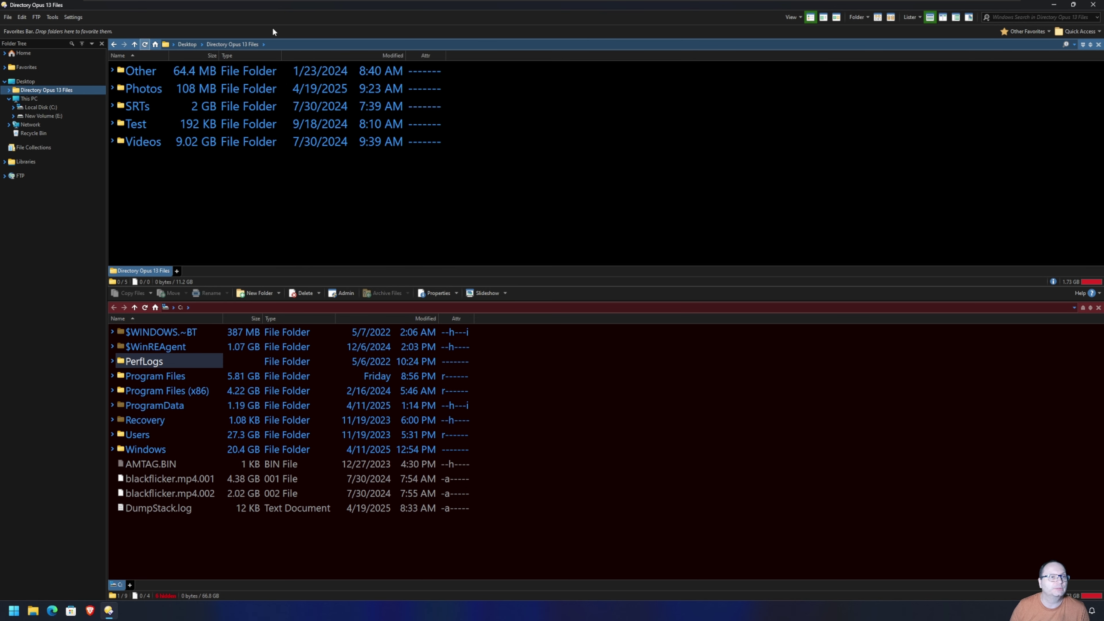
{"action": "double_click", "coordinate": [144, 92]}
{"action": "scroll", "coordinate": [210, 124], "scroll_direction": "down", "scroll_amount": 5}
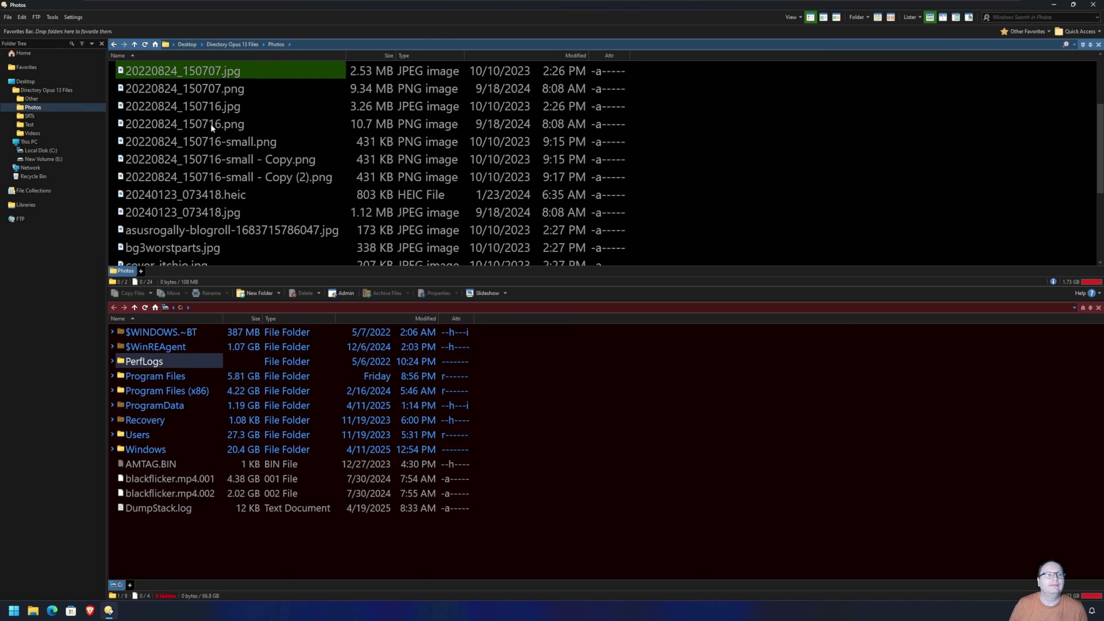
{"action": "scroll", "coordinate": [210, 124], "scroll_direction": "up", "scroll_amount": 5}
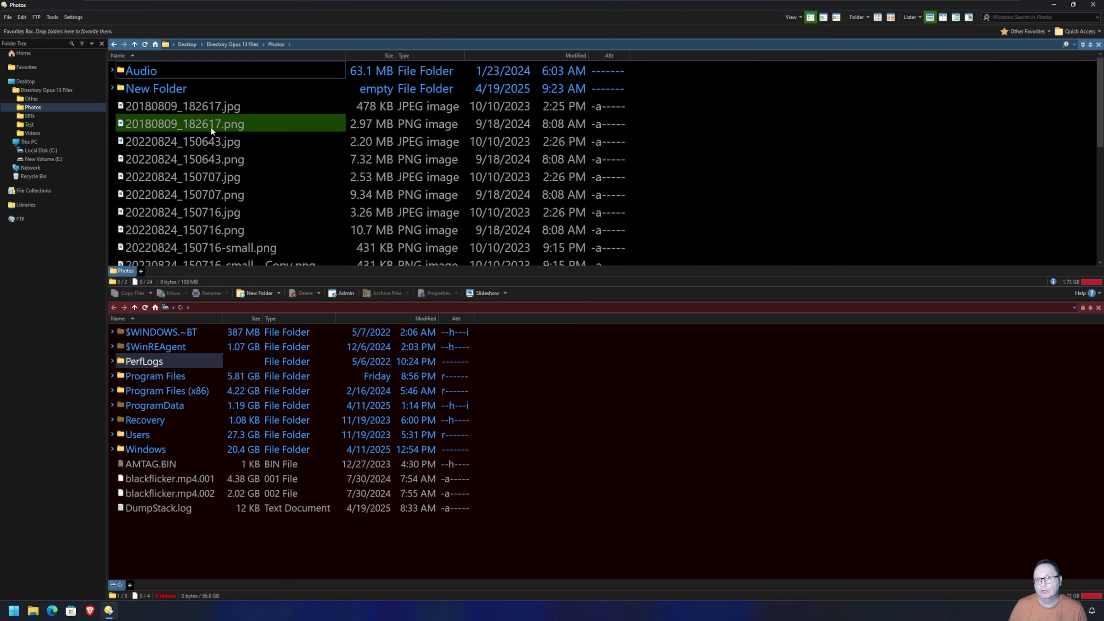
{"action": "left_click", "coordinate": [210, 127]}
{"action": "left_click", "coordinate": [213, 159]}
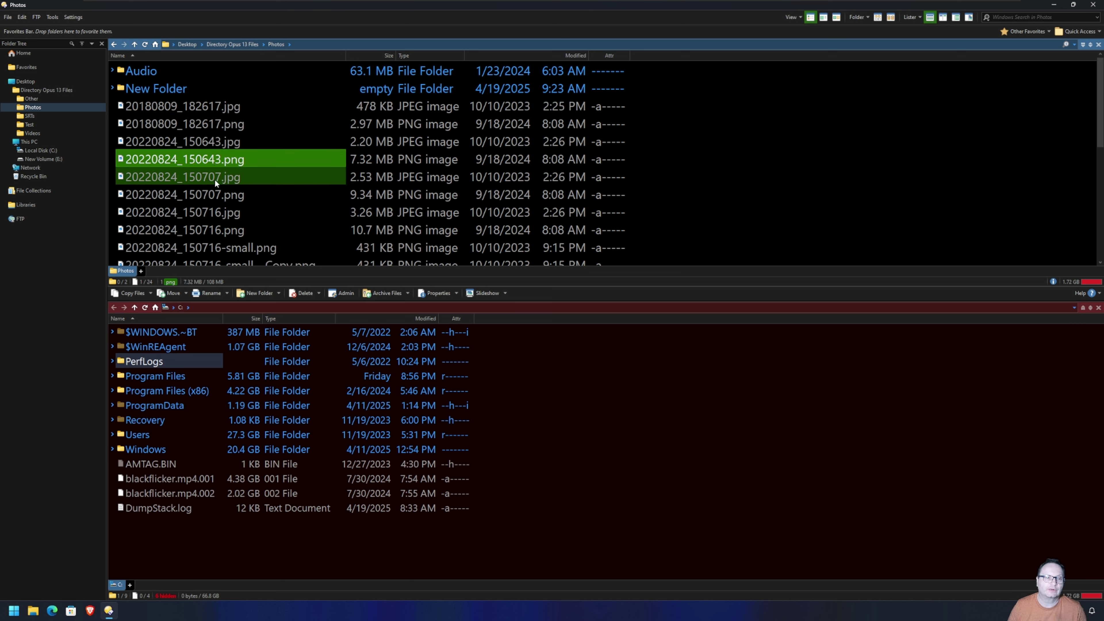
Show the viewer pane, widen it, and preview 20220824_150716.png and 20220824_150716-small.png.
{"action": "mouse_move", "coordinate": [234, 112]}
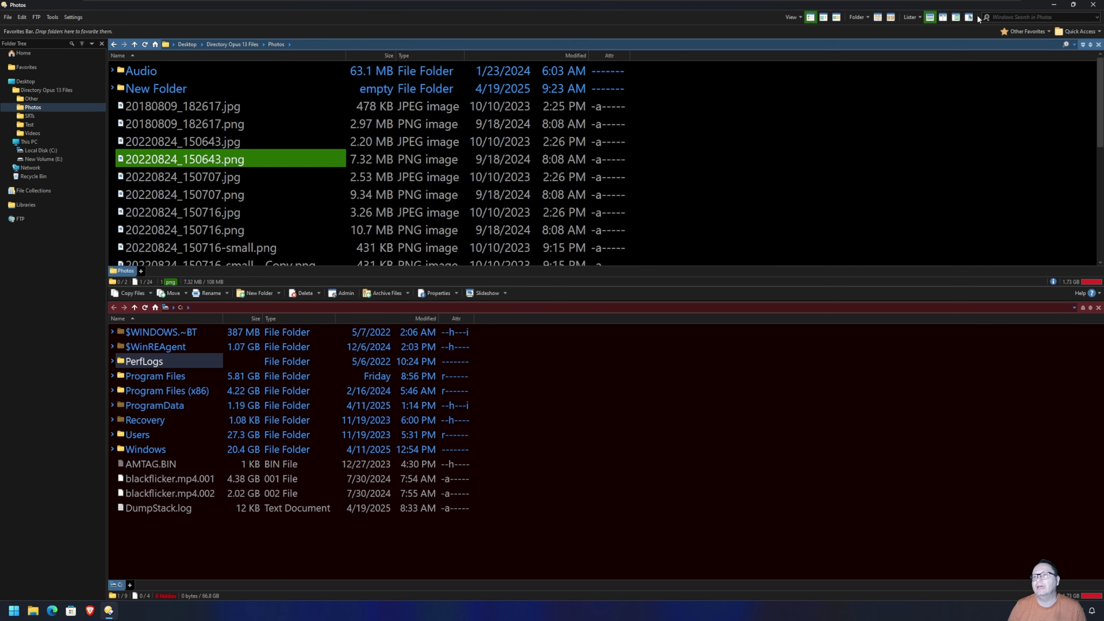
{"action": "left_click", "coordinate": [969, 17]}
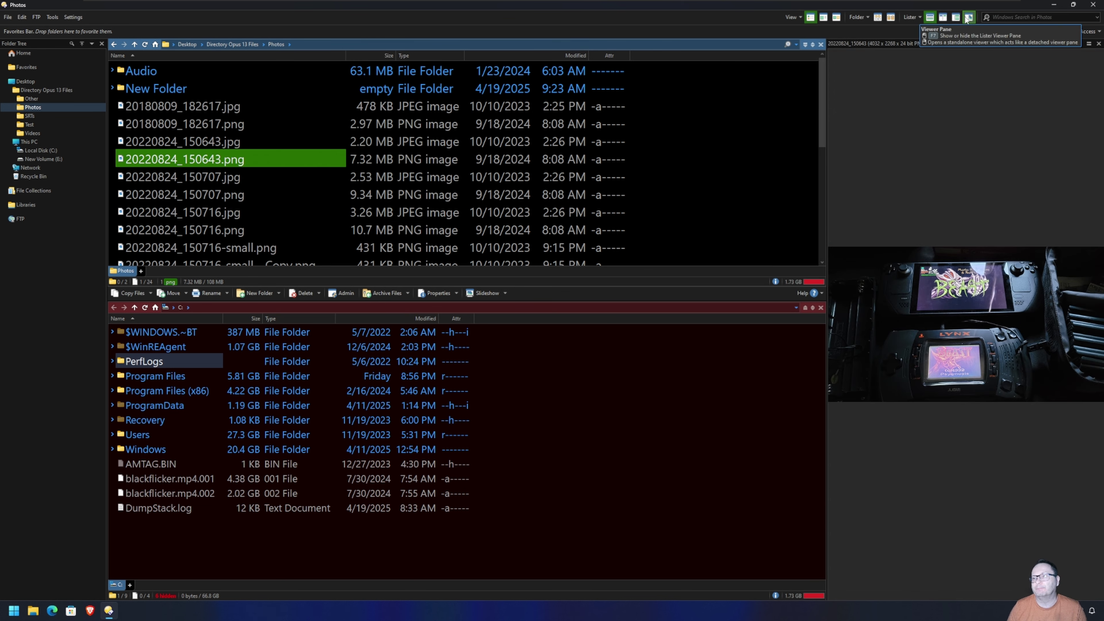
{"action": "left_click_drag", "start_coordinate": [826, 106], "coordinate": [704, 107]}
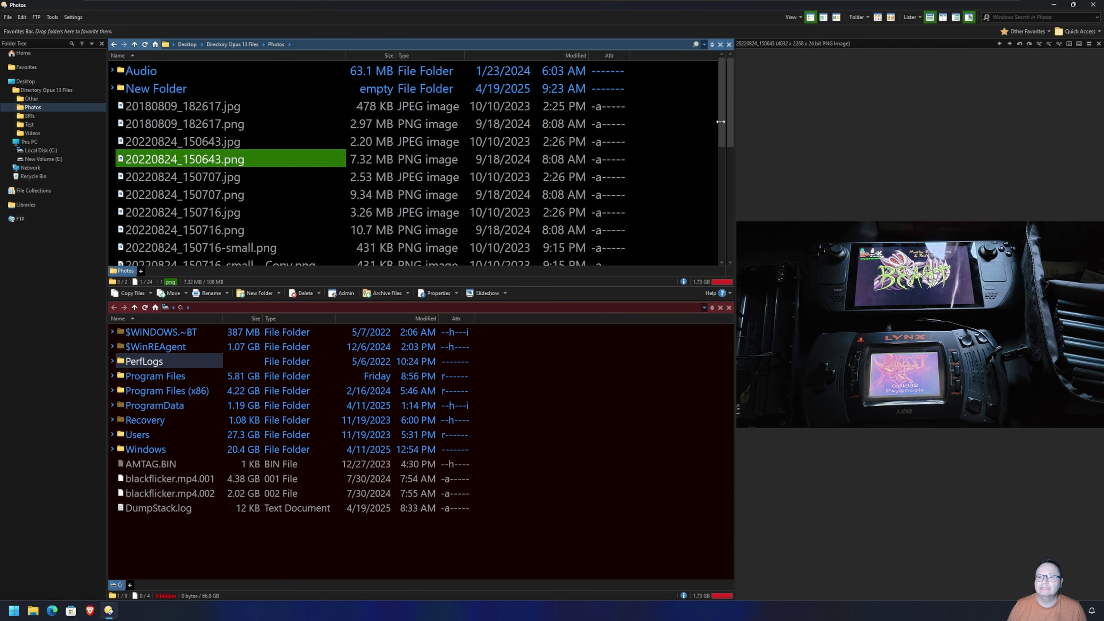
{"action": "left_click", "coordinate": [213, 234]}
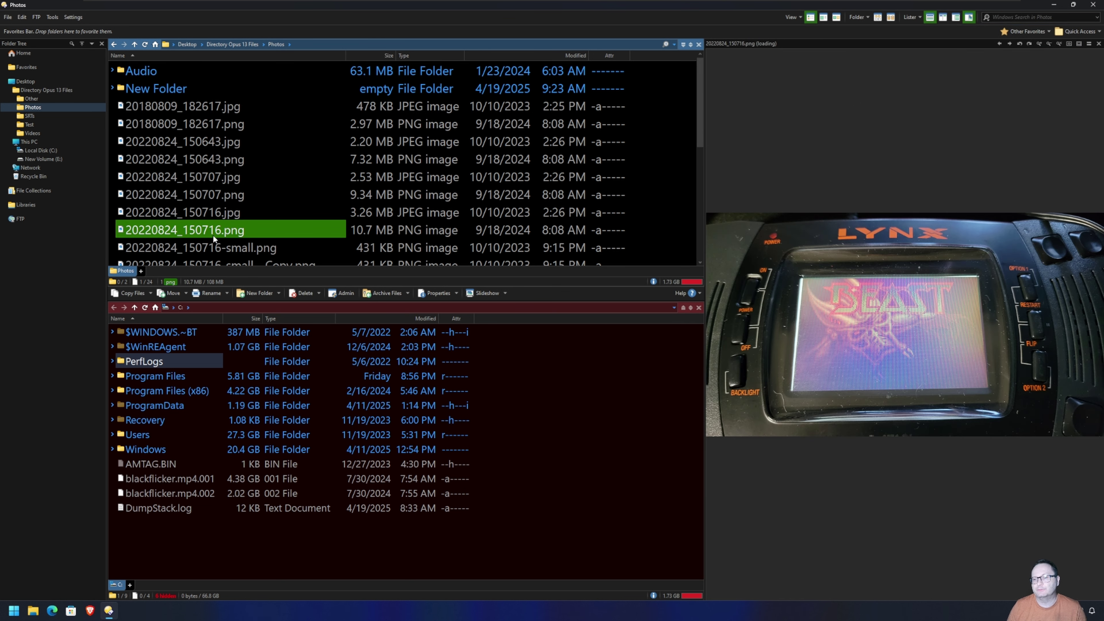
{"action": "left_click", "coordinate": [214, 251]}
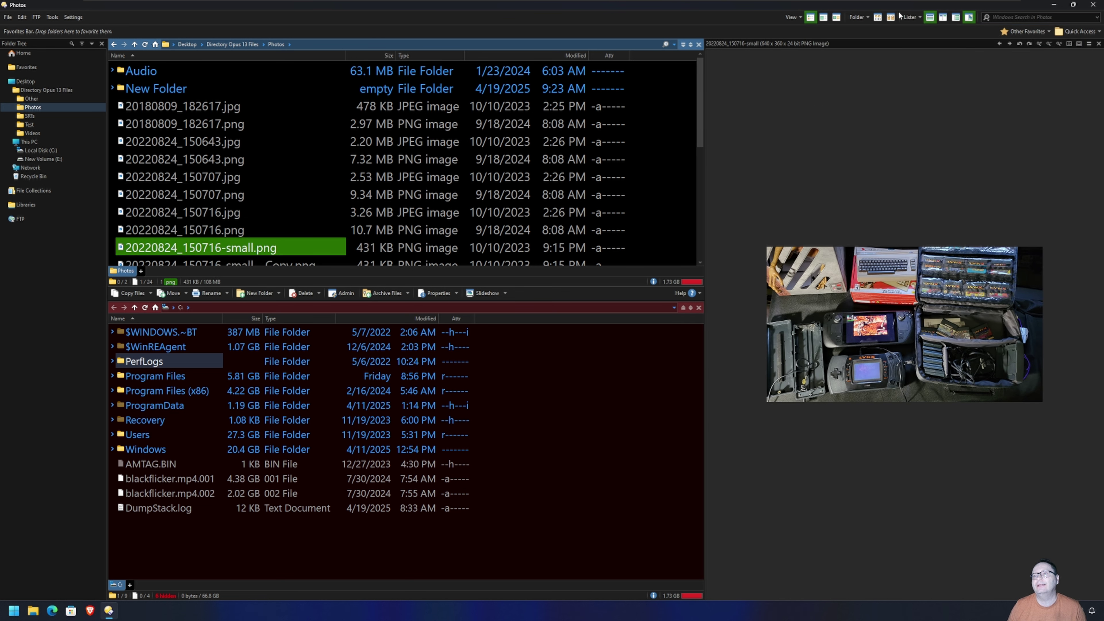
Show the metadata pane, select its Authors field, and view the preview and metadata of cover_armorx.jpg.
{"action": "left_click", "coordinate": [958, 19]}
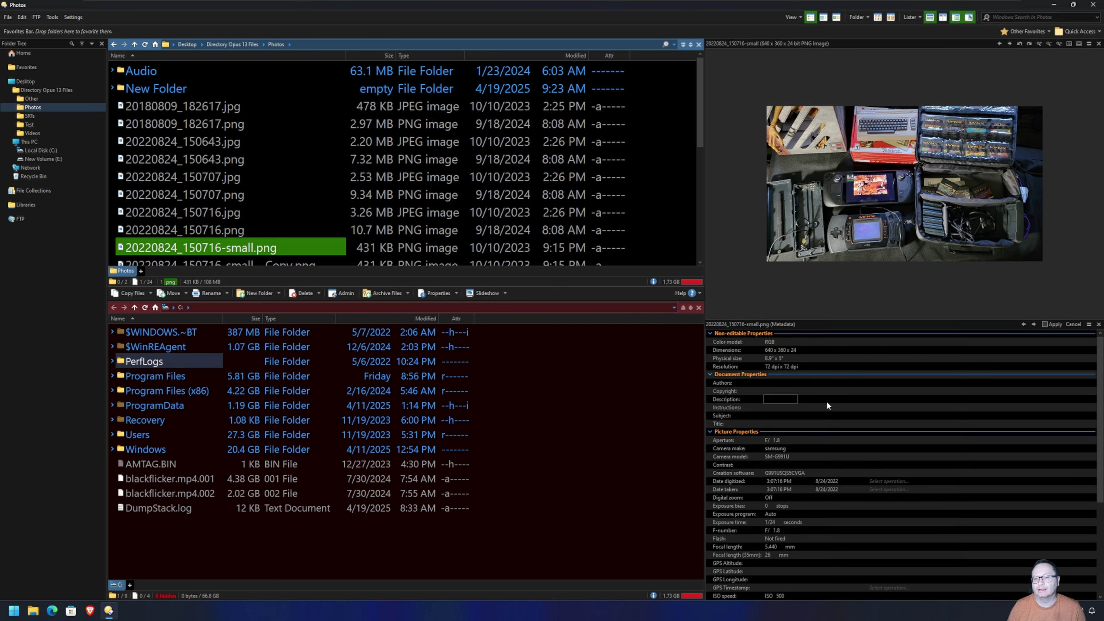
{"action": "left_click", "coordinate": [780, 382]}
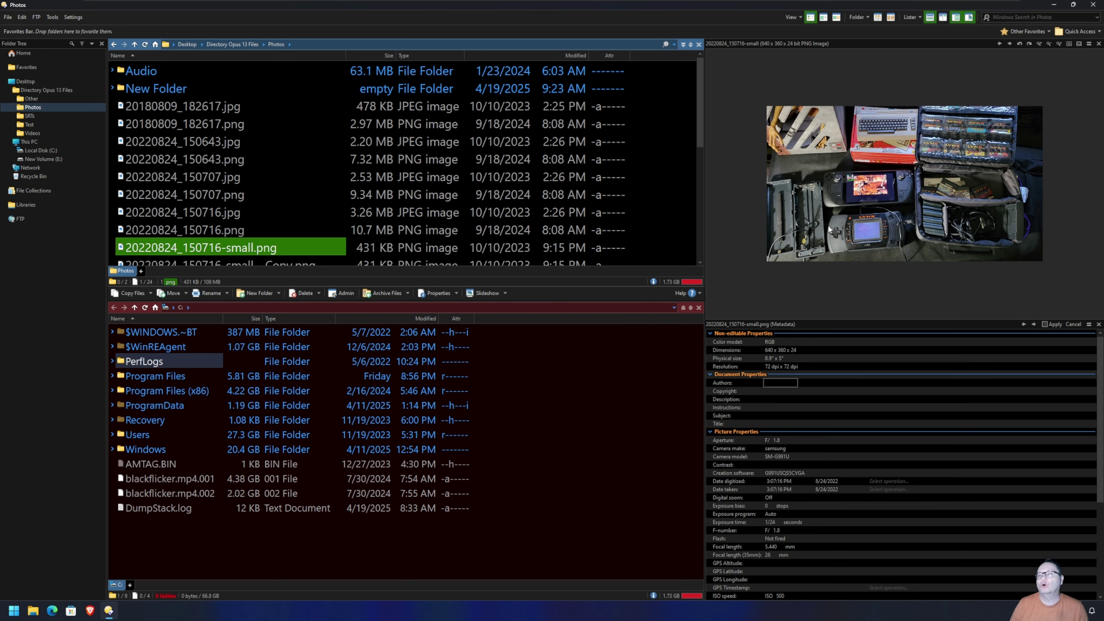
{"action": "scroll", "coordinate": [195, 191], "scroll_direction": "down", "scroll_amount": 5}
{"action": "left_click", "coordinate": [191, 169]}
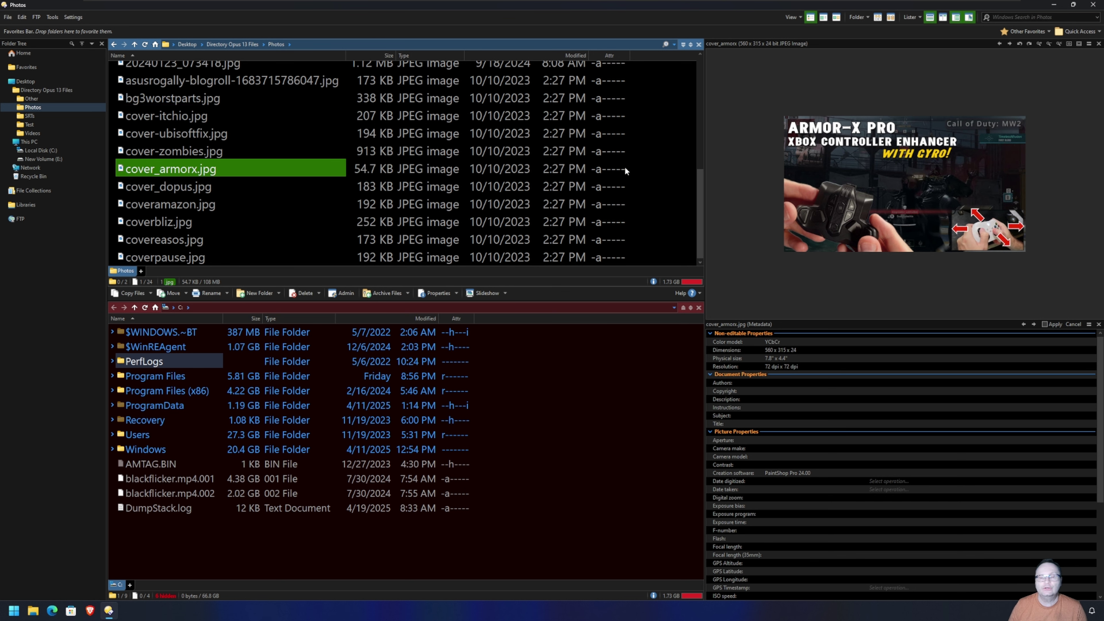
{"action": "scroll", "coordinate": [248, 145], "scroll_direction": "up", "scroll_amount": 5}
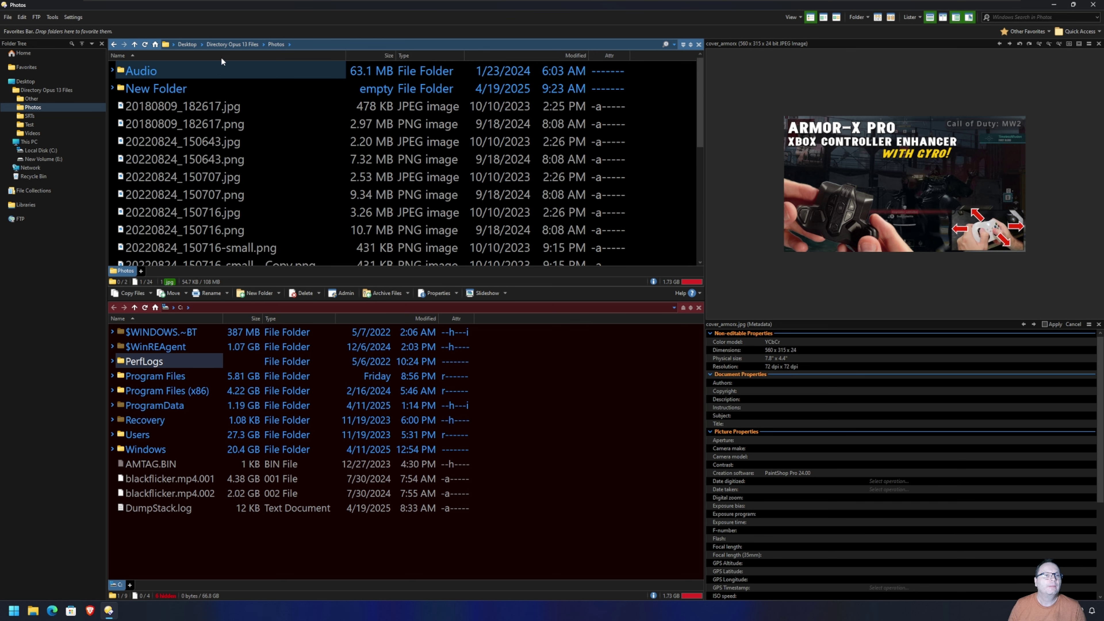
Open the Other folder in the upper file display and preview Digital Art Book.pdf and New Text Document.txt.
{"action": "left_click", "coordinate": [234, 45]}
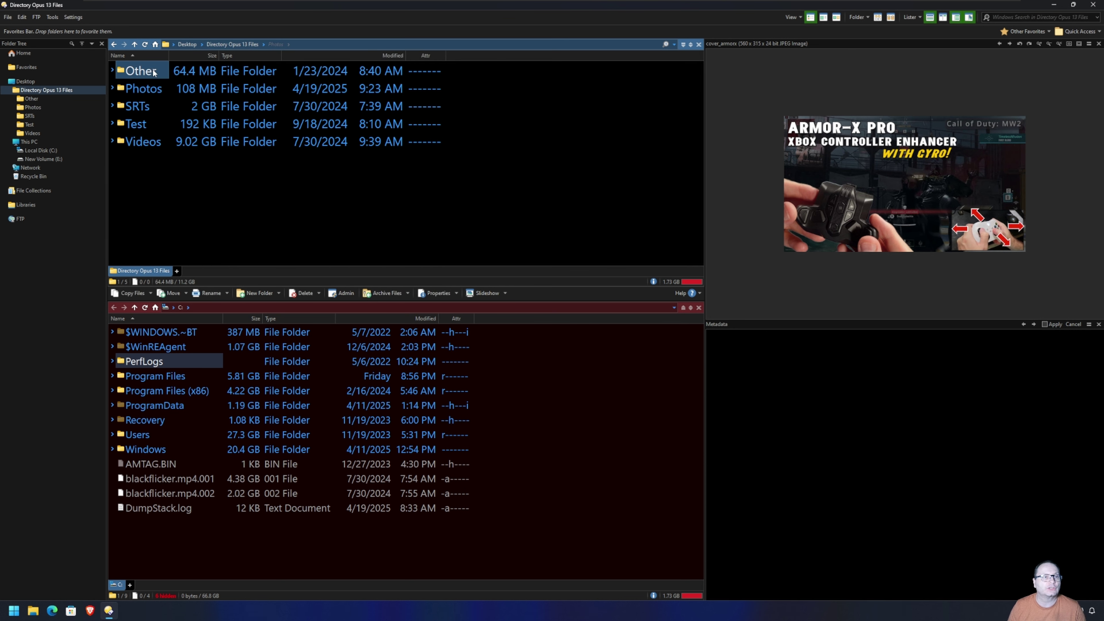
{"action": "double_click", "coordinate": [154, 72]}
{"action": "left_click", "coordinate": [194, 72]}
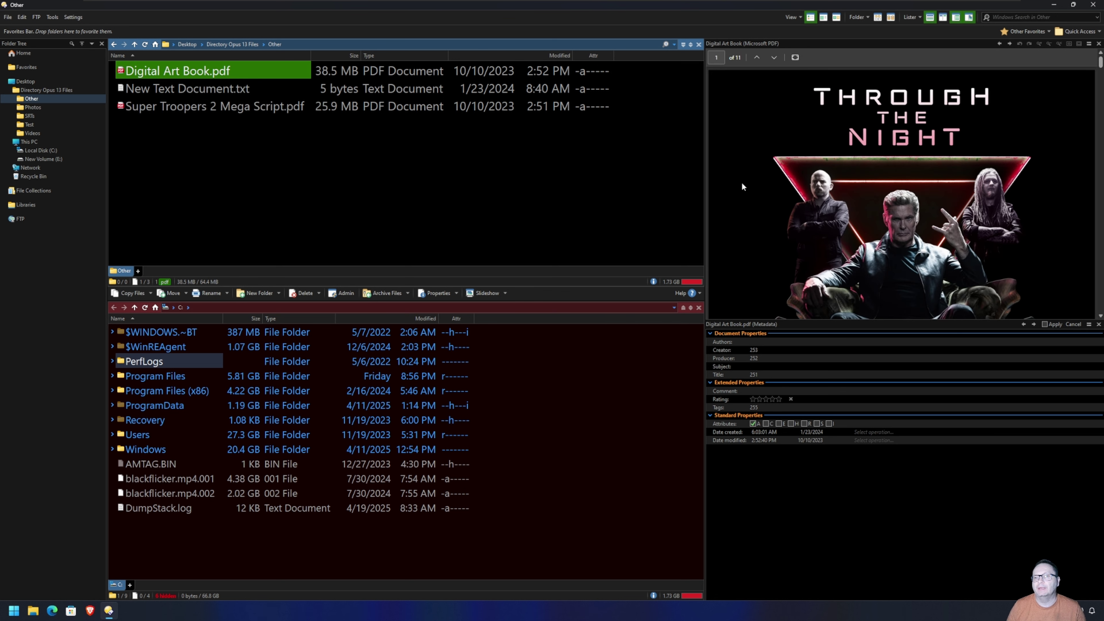
{"action": "scroll", "coordinate": [859, 174], "scroll_direction": "down", "scroll_amount": 5}
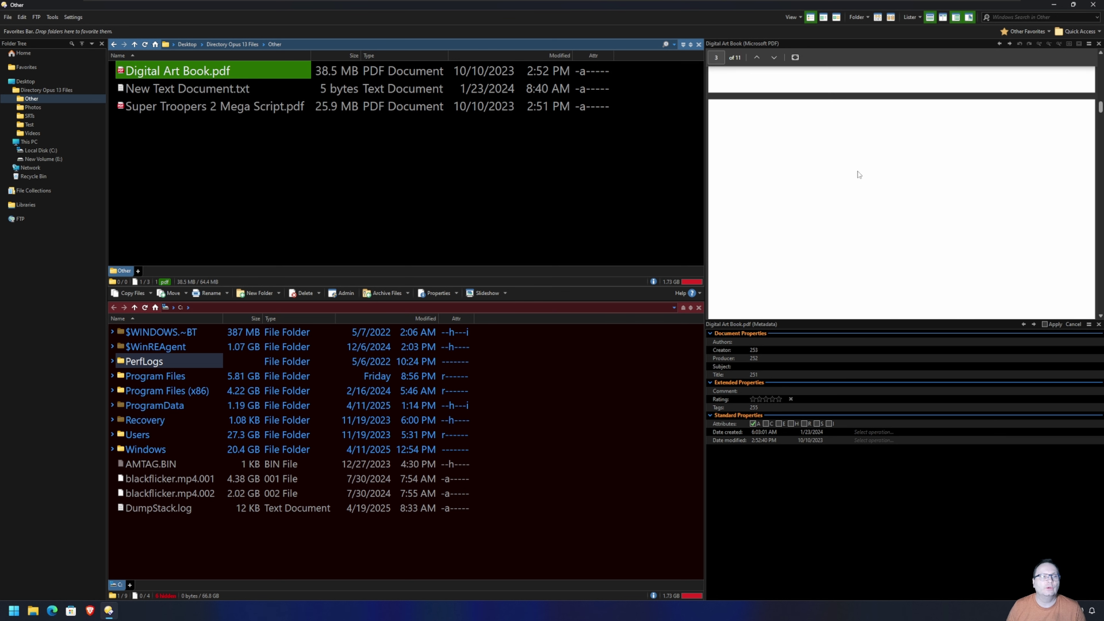
{"action": "left_click", "coordinate": [134, 89]}
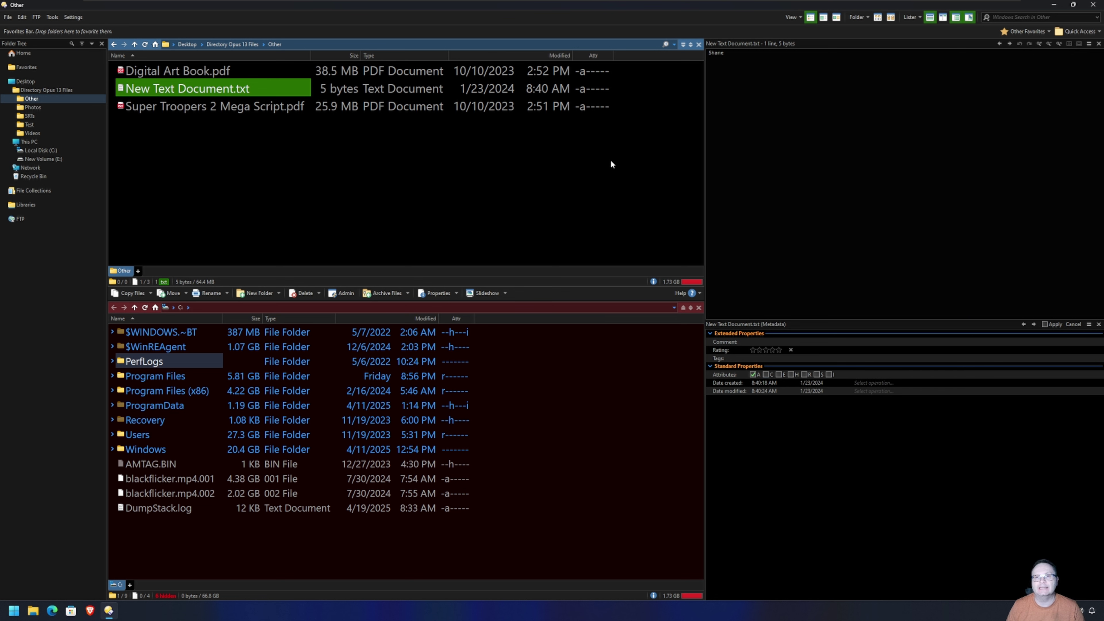
Hide the viewer and metadata panes and clear the file selection in the upper file display.
{"action": "left_click", "coordinate": [966, 21]}
{"action": "left_click", "coordinate": [956, 20]}
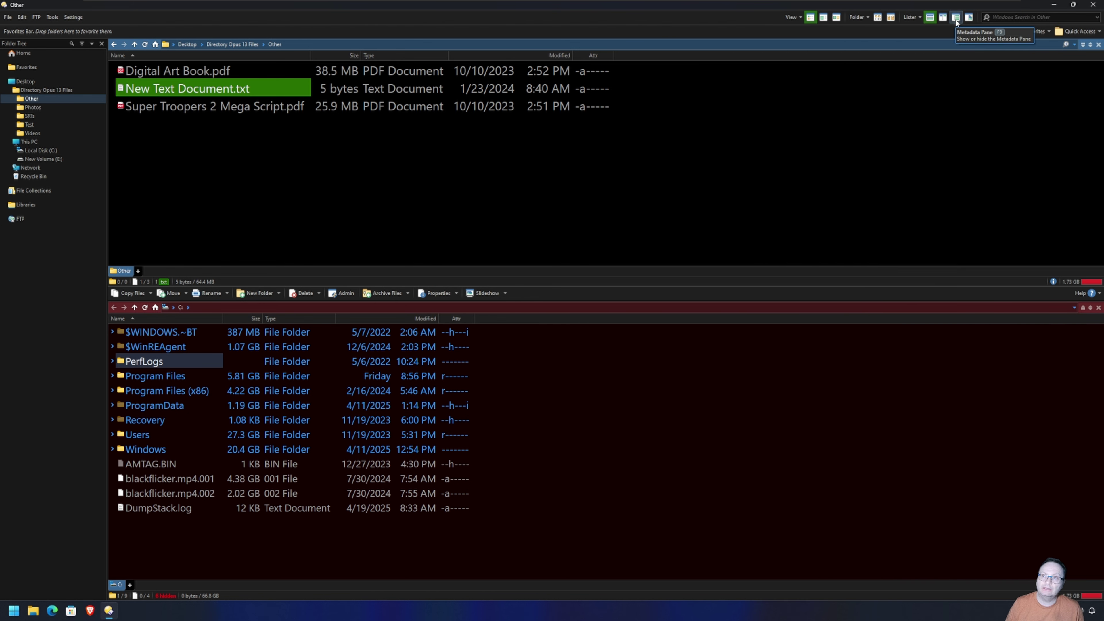
{"action": "left_click", "coordinate": [742, 152]}
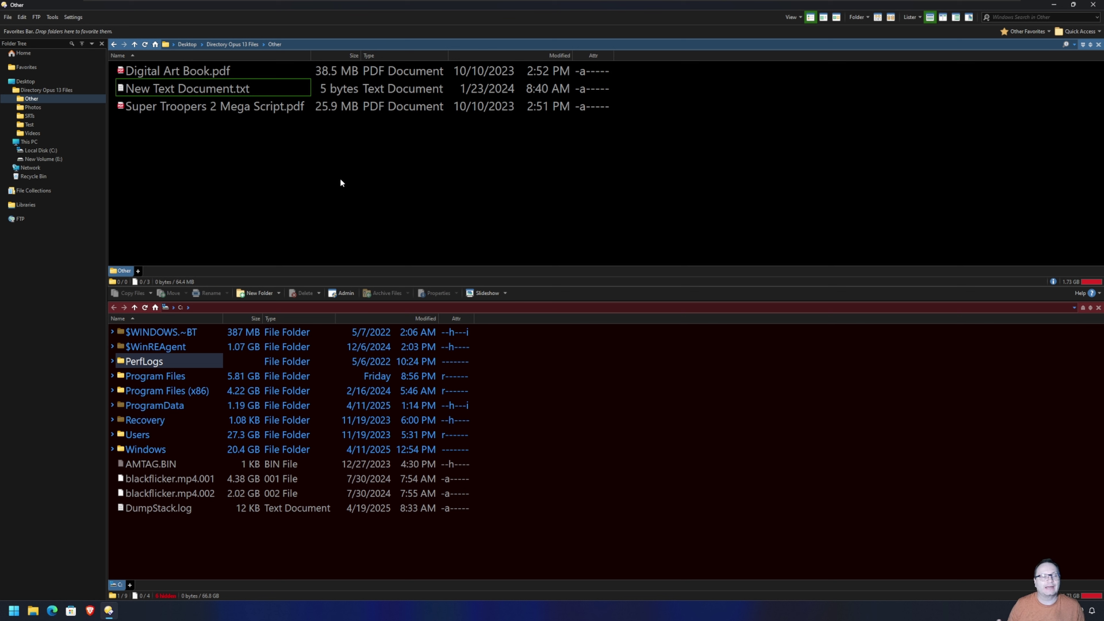
Look at the categories of additional columns available for the upper file display.
{"action": "right_click", "coordinate": [641, 54]}
{"action": "mouse_move", "coordinate": [670, 130]}
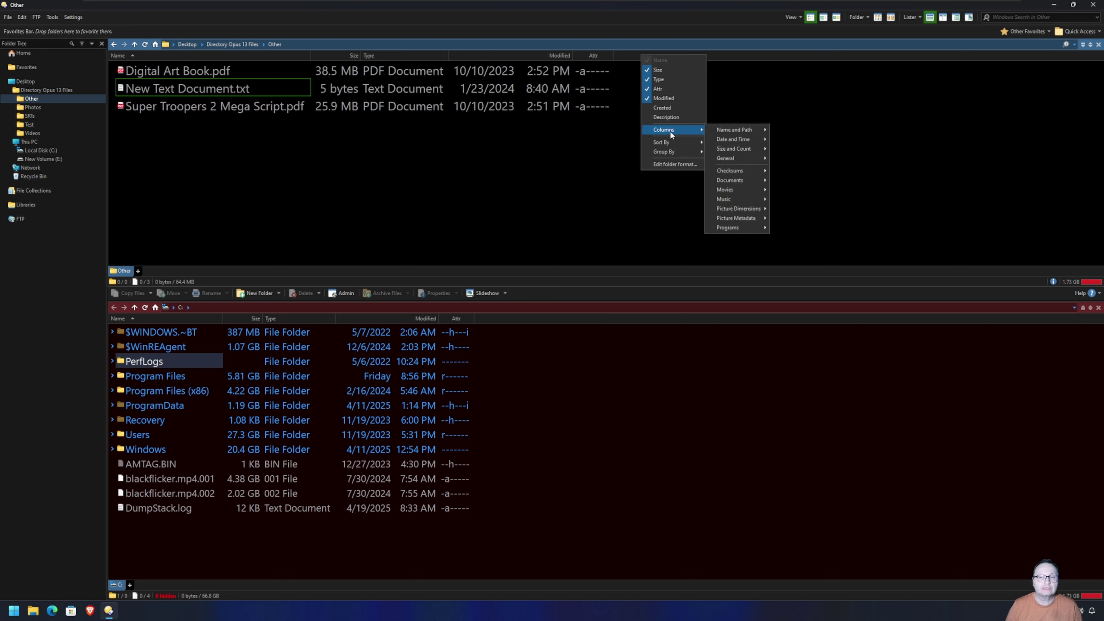
{"action": "key", "text": "Escape"}
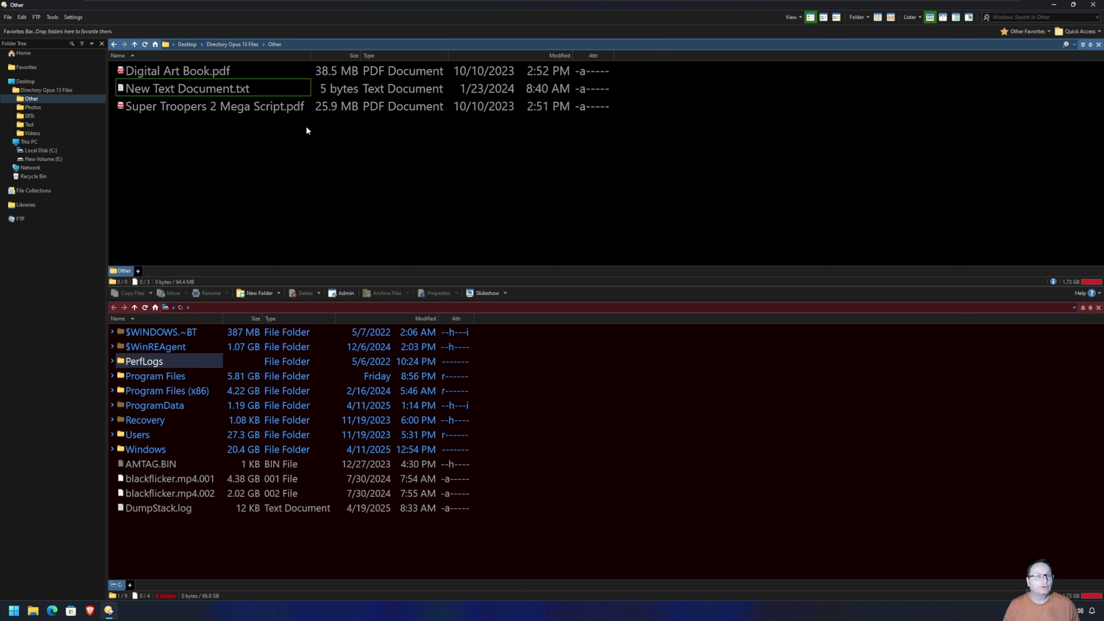
Go back up to Directory Opus 13 Files and reopen the Photos folder in the upper file display.
{"action": "left_click", "coordinate": [220, 44]}
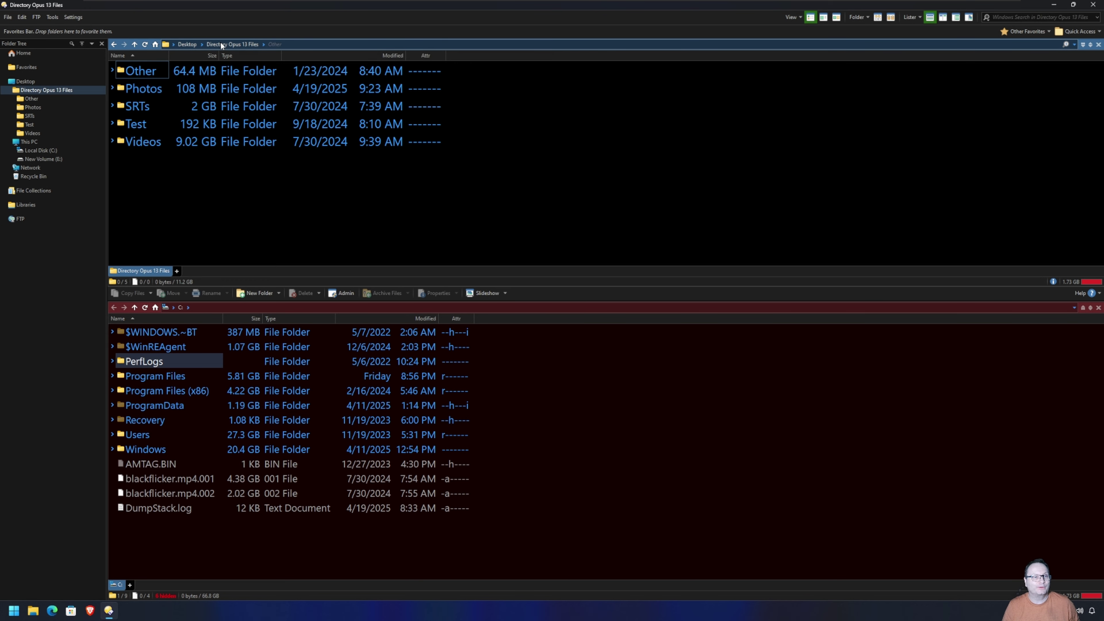
{"action": "double_click", "coordinate": [145, 88]}
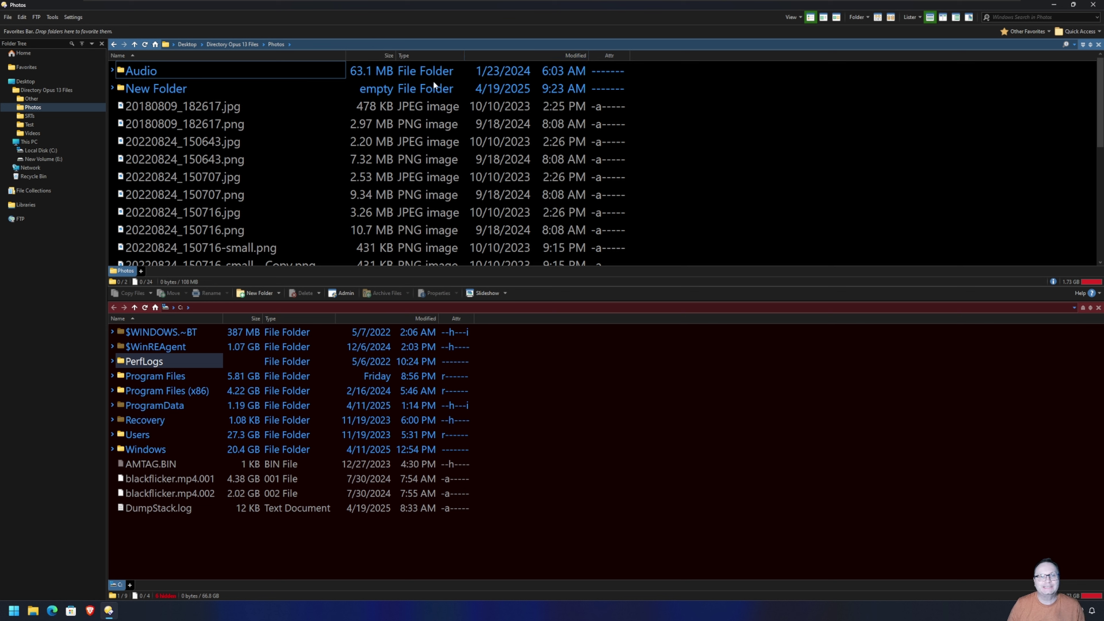
Add the Bit depth column from the picture dimensions category to the Photos file list and look through its values.
{"action": "right_click", "coordinate": [531, 54]}
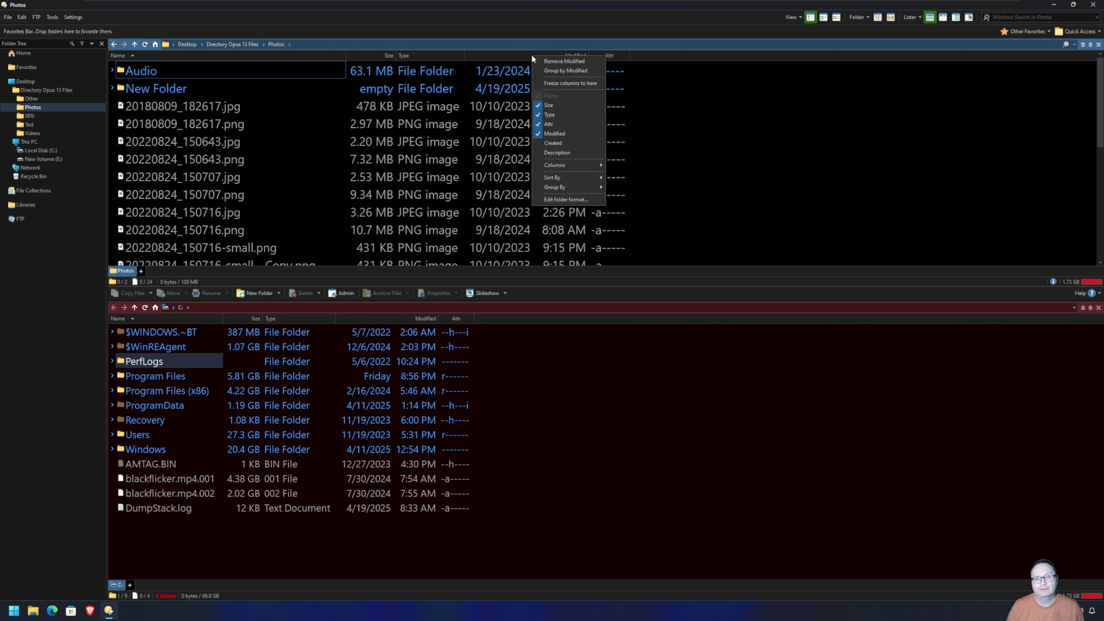
{"action": "mouse_move", "coordinate": [555, 164]}
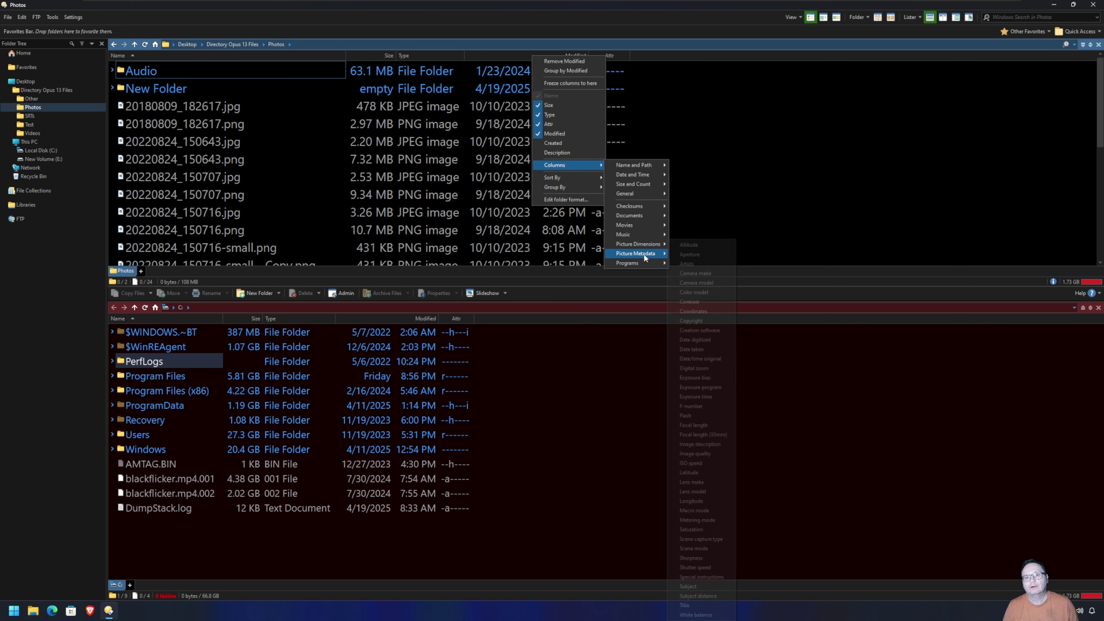
{"action": "mouse_move", "coordinate": [644, 255]}
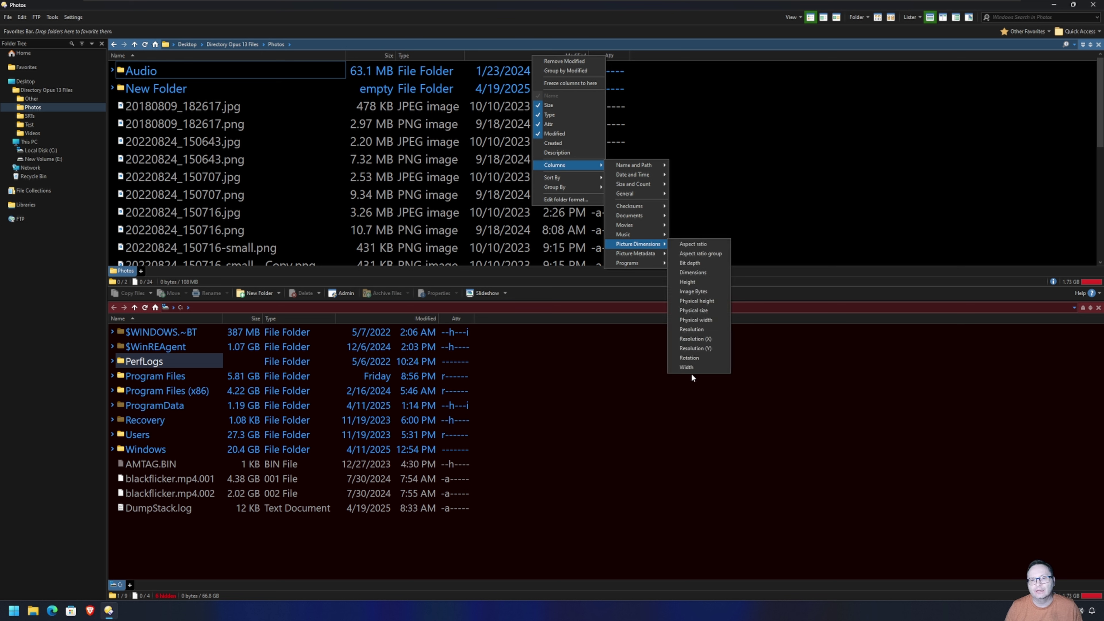
{"action": "left_click", "coordinate": [706, 264]}
{"action": "scroll", "coordinate": [616, 122], "scroll_direction": "down", "scroll_amount": 5}
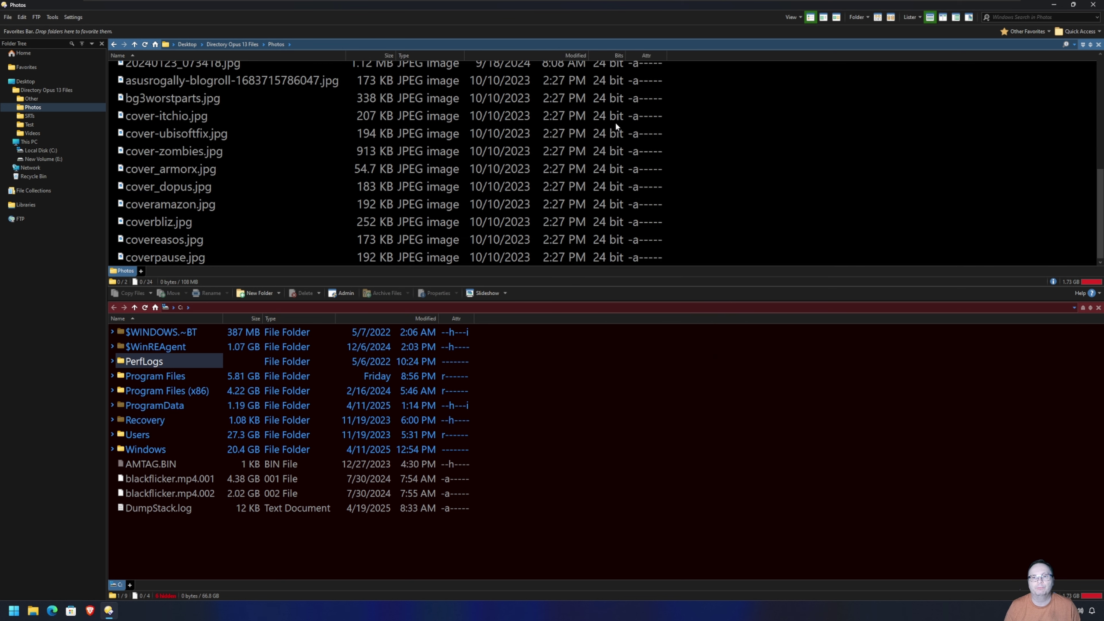
{"action": "scroll", "coordinate": [615, 122], "scroll_direction": "up", "scroll_amount": 5}
Add the picture Dimensions column to the Photos list and reorder the columns so Dimensions follows Name and Type comes last.
{"action": "right_click", "coordinate": [614, 58]}
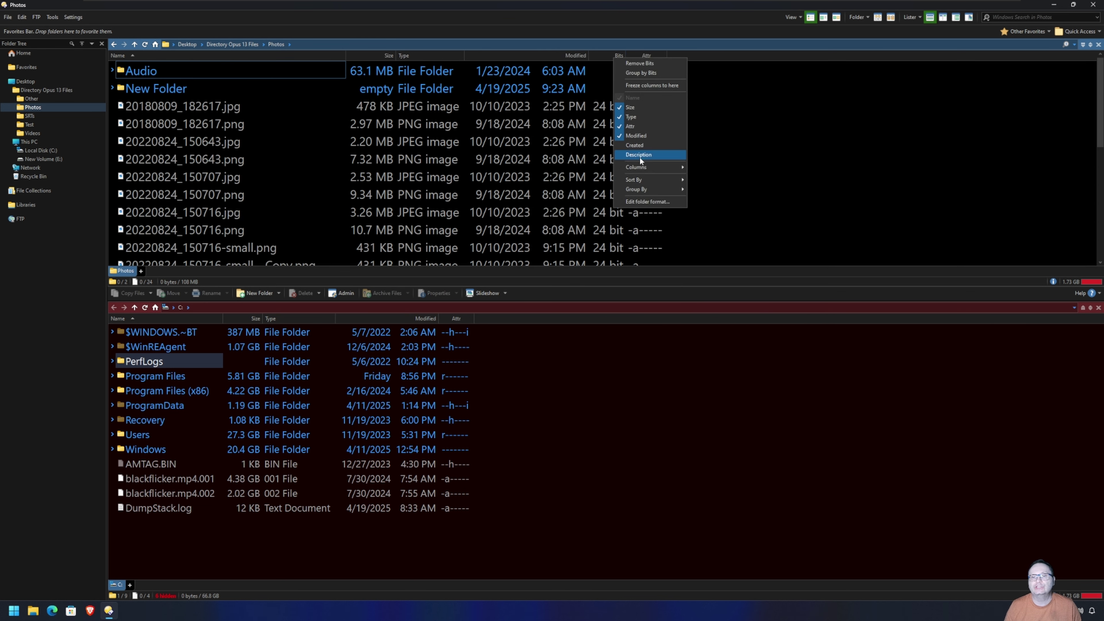
{"action": "mouse_move", "coordinate": [661, 168]}
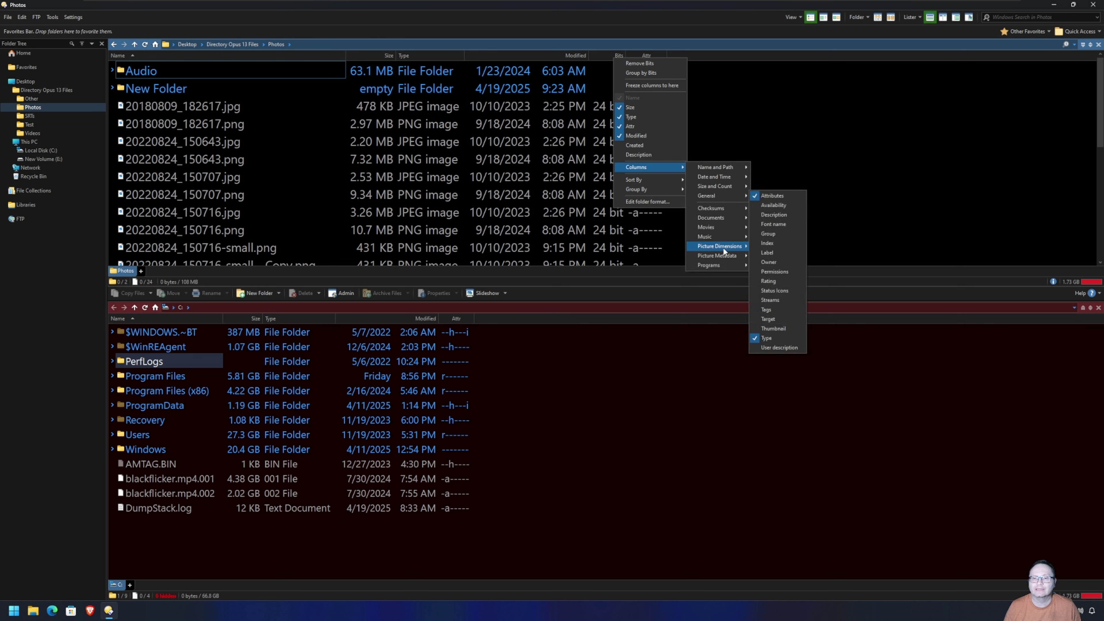
{"action": "mouse_move", "coordinate": [725, 244]}
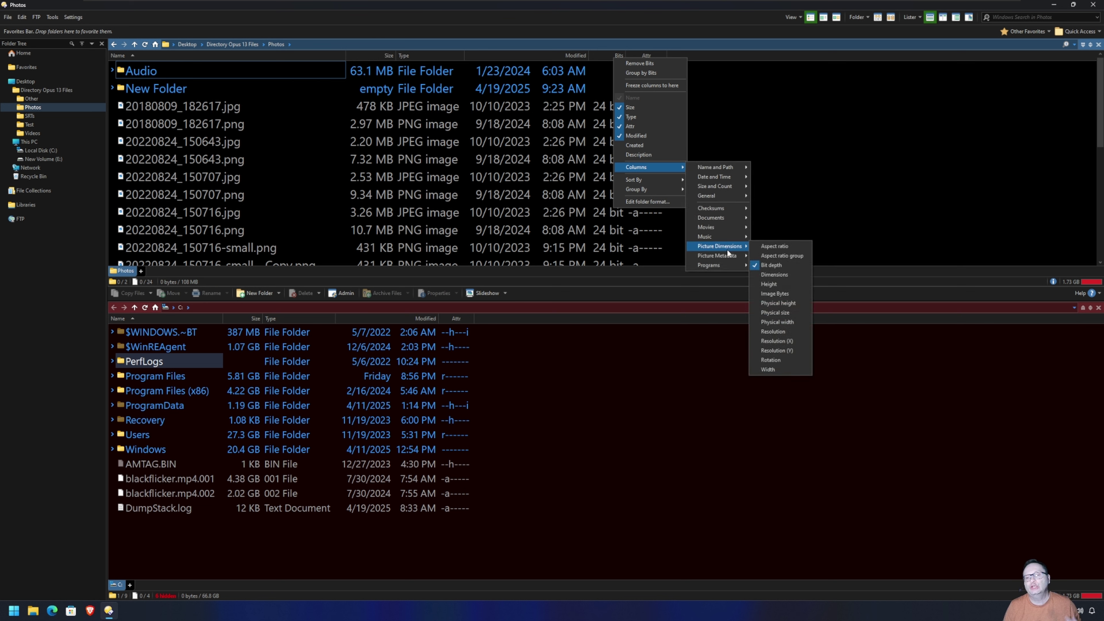
{"action": "left_click", "coordinate": [778, 274]}
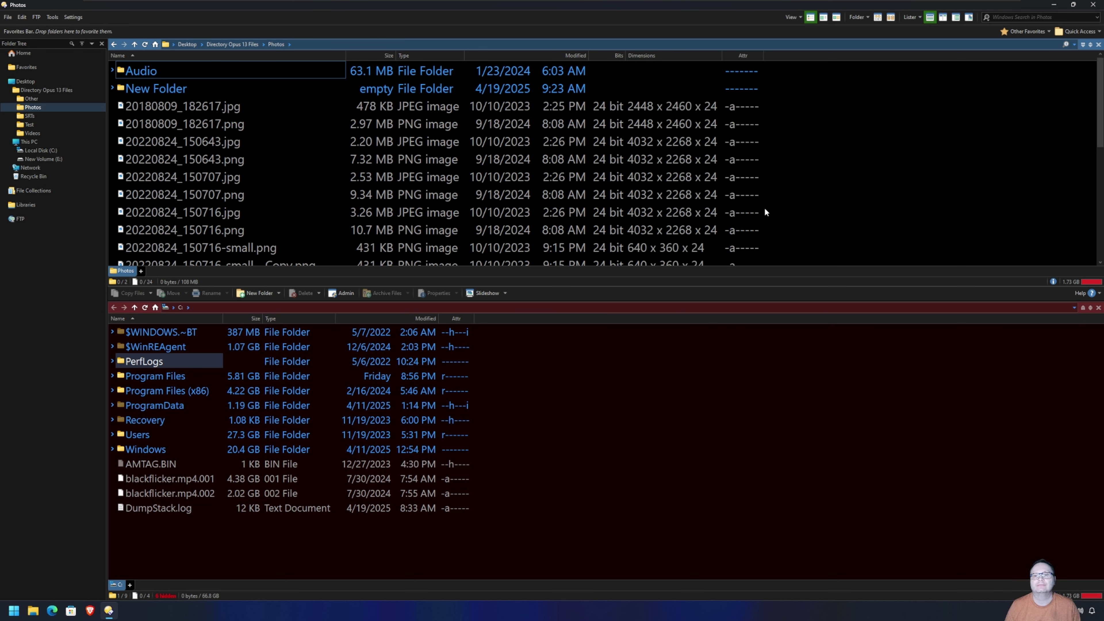
{"action": "mouse_move", "coordinate": [625, 58]}
{"action": "left_mouse_down"}
{"action": "mouse_move", "coordinate": [640, 58]}
{"action": "mouse_move", "coordinate": [348, 51]}
{"action": "left_mouse_up"}
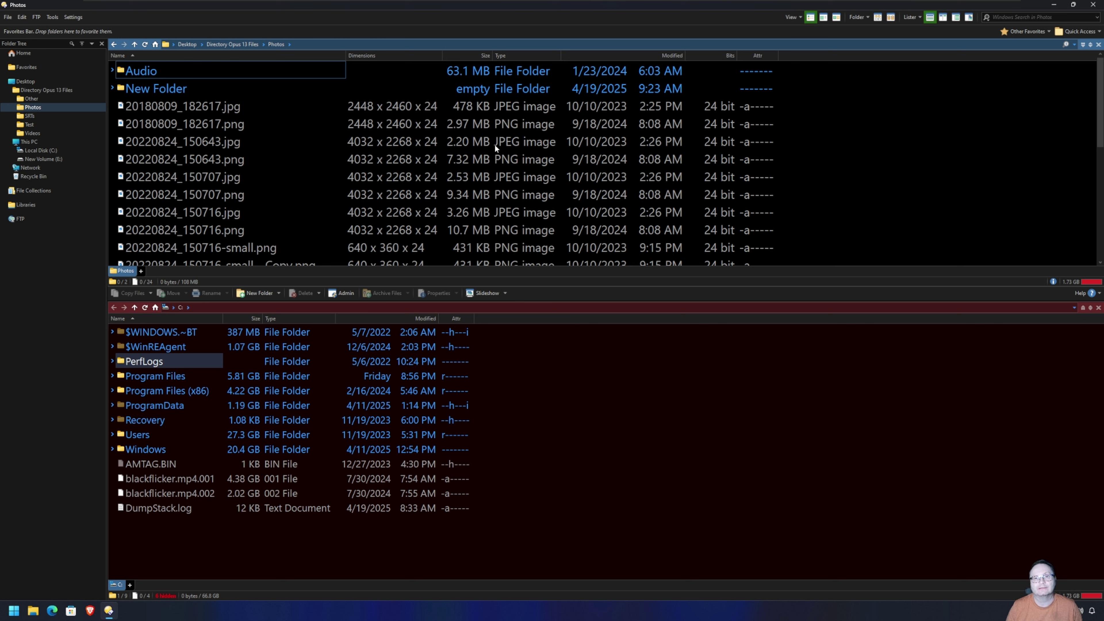
{"action": "left_click_drag", "start_coordinate": [513, 53], "coordinate": [782, 57]}
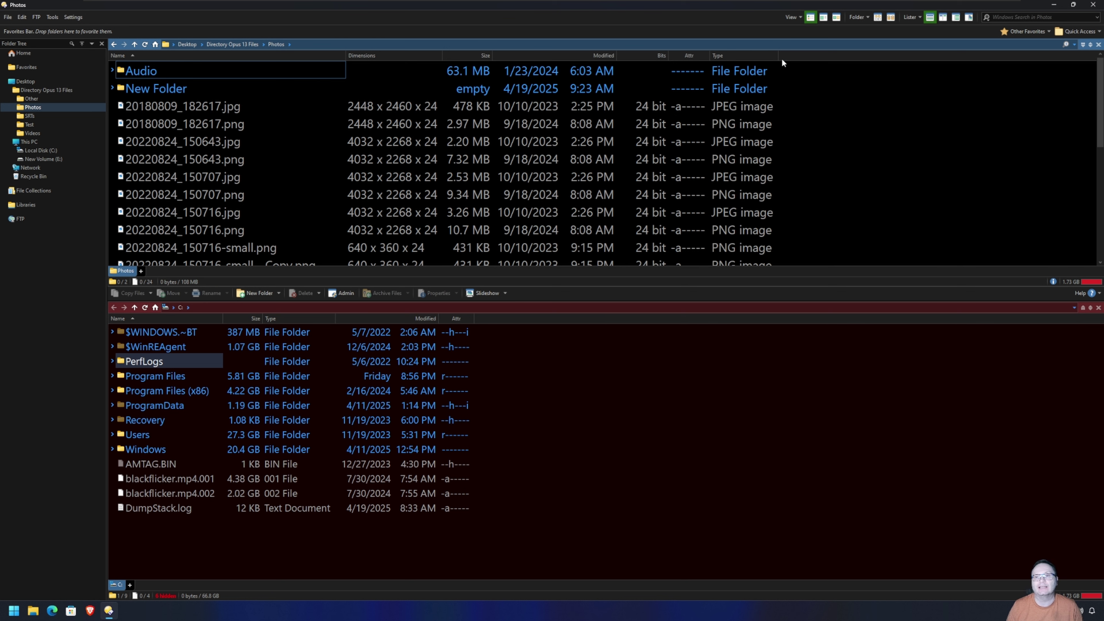
Save the current column layout as the folder format for the Photos folder only.
{"action": "right_click", "coordinate": [321, 55]}
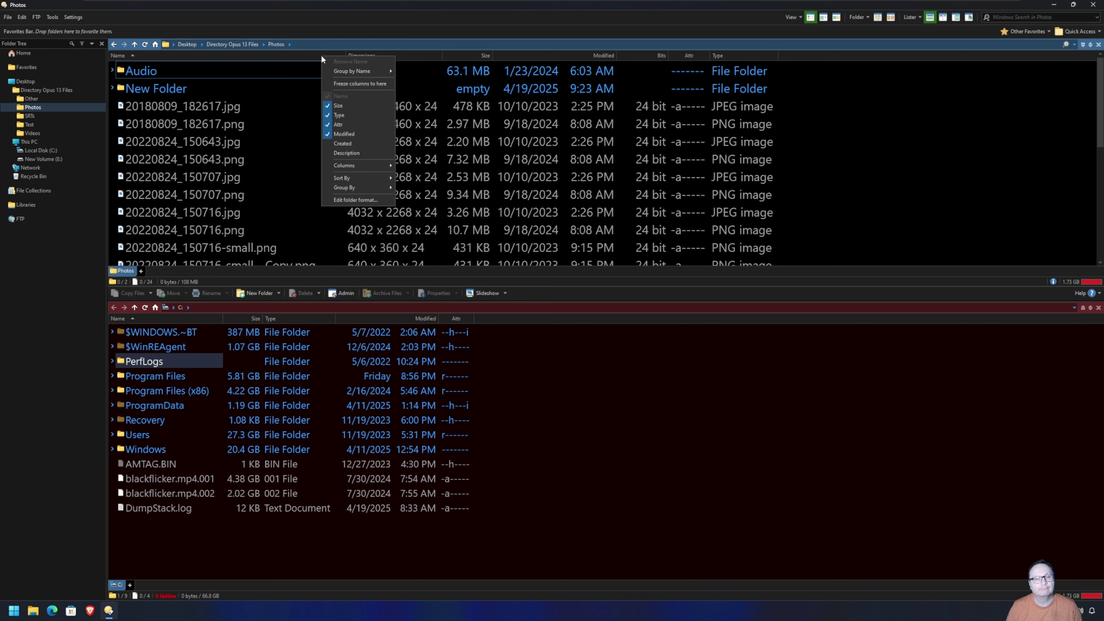
{"action": "left_click", "coordinate": [347, 200]}
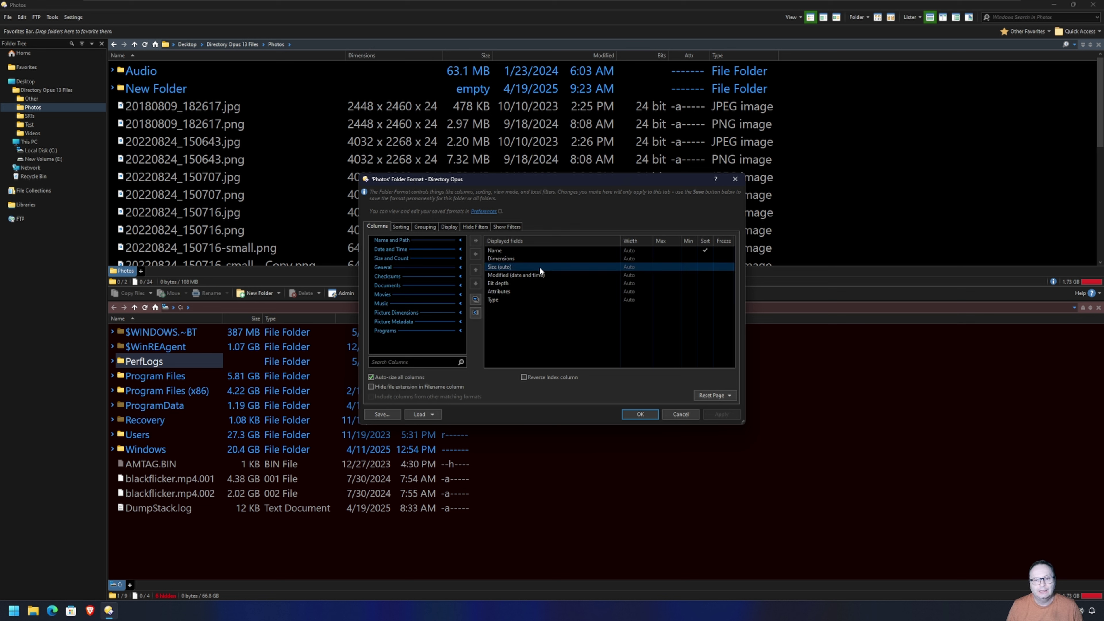
{"action": "left_click", "coordinate": [382, 414]}
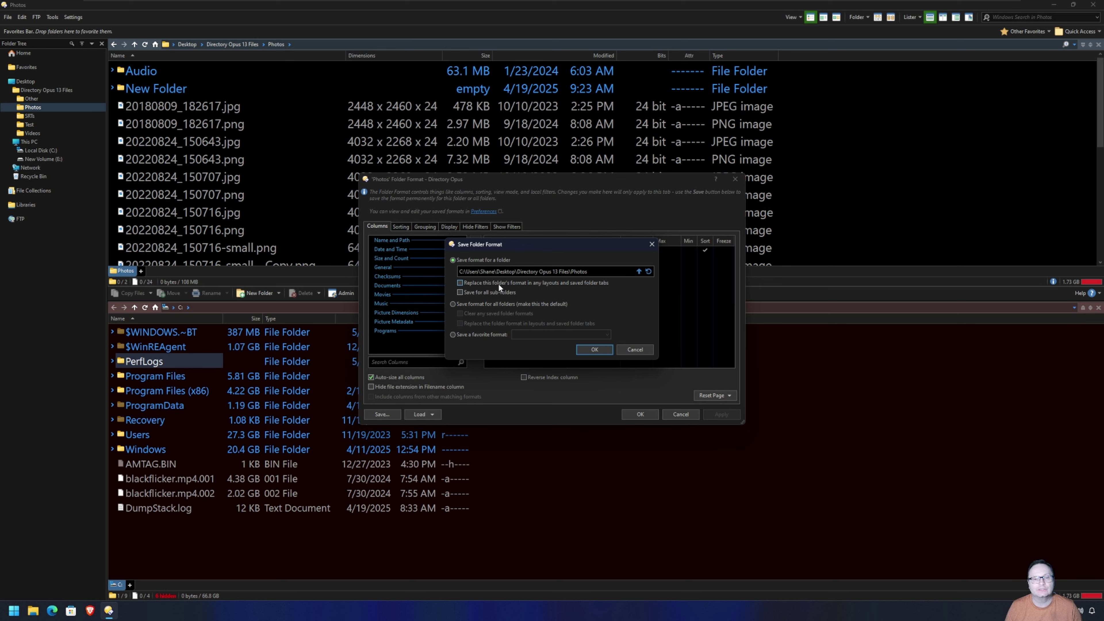
{"action": "left_click", "coordinate": [588, 351]}
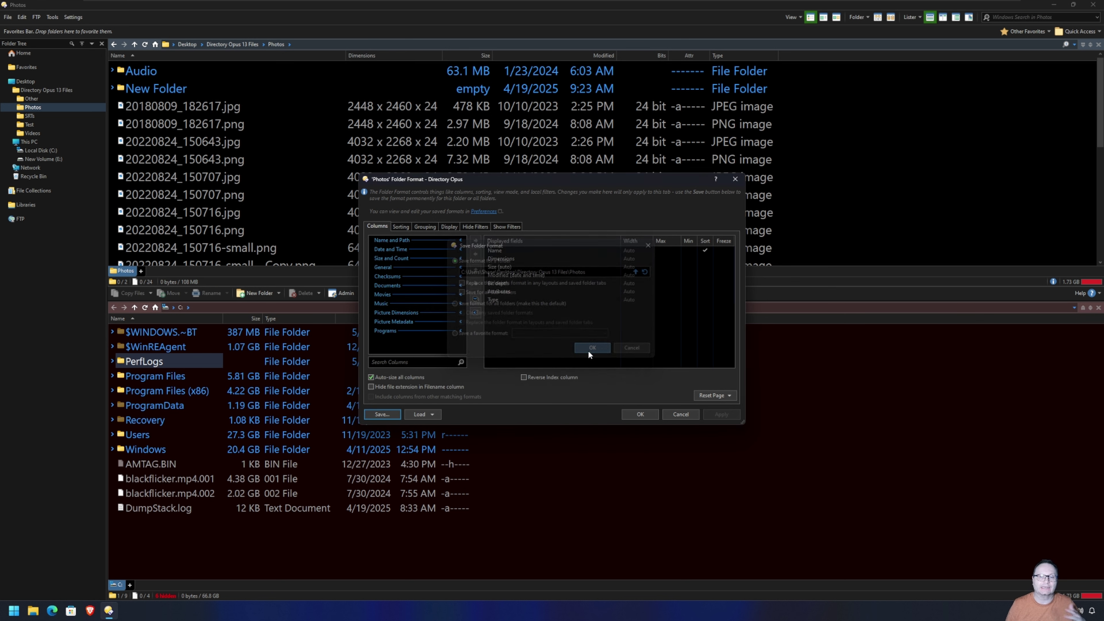
{"action": "left_click", "coordinate": [648, 414]}
Go up to Directory Opus 13 Files and reopen the Photos folder to check its saved column format.
{"action": "left_click", "coordinate": [239, 41]}
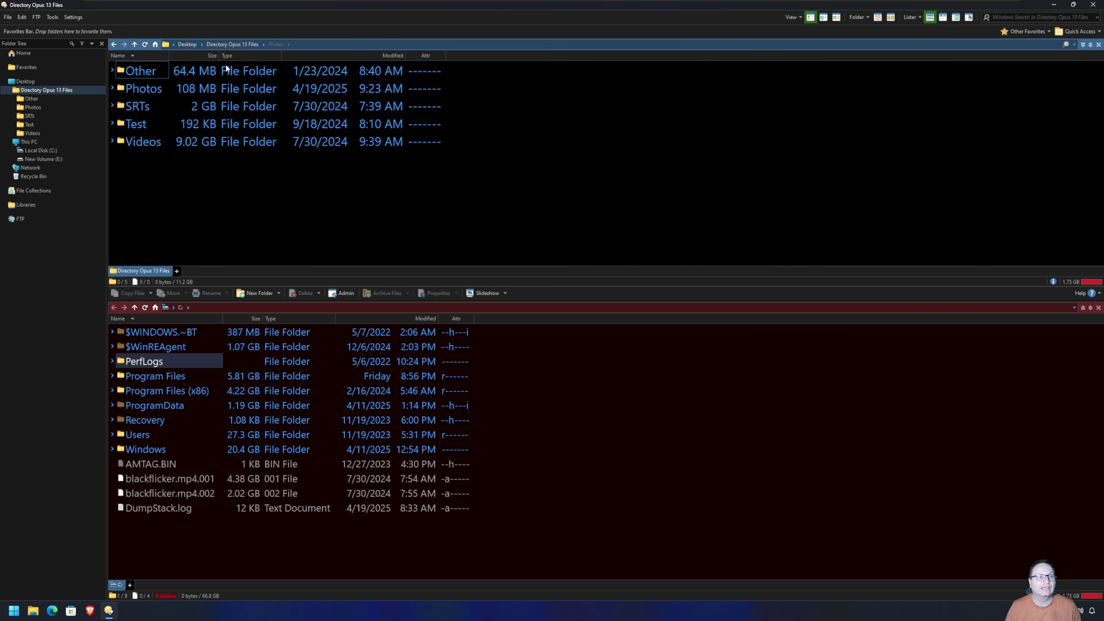
{"action": "double_click", "coordinate": [146, 87]}
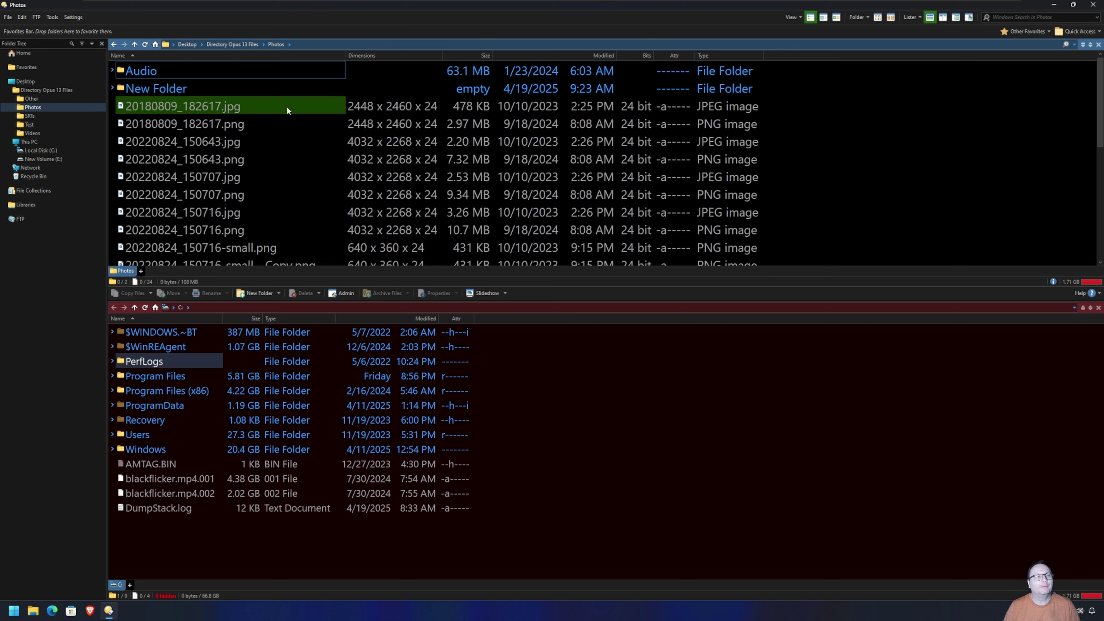
{"action": "mouse_move", "coordinate": [287, 107]}
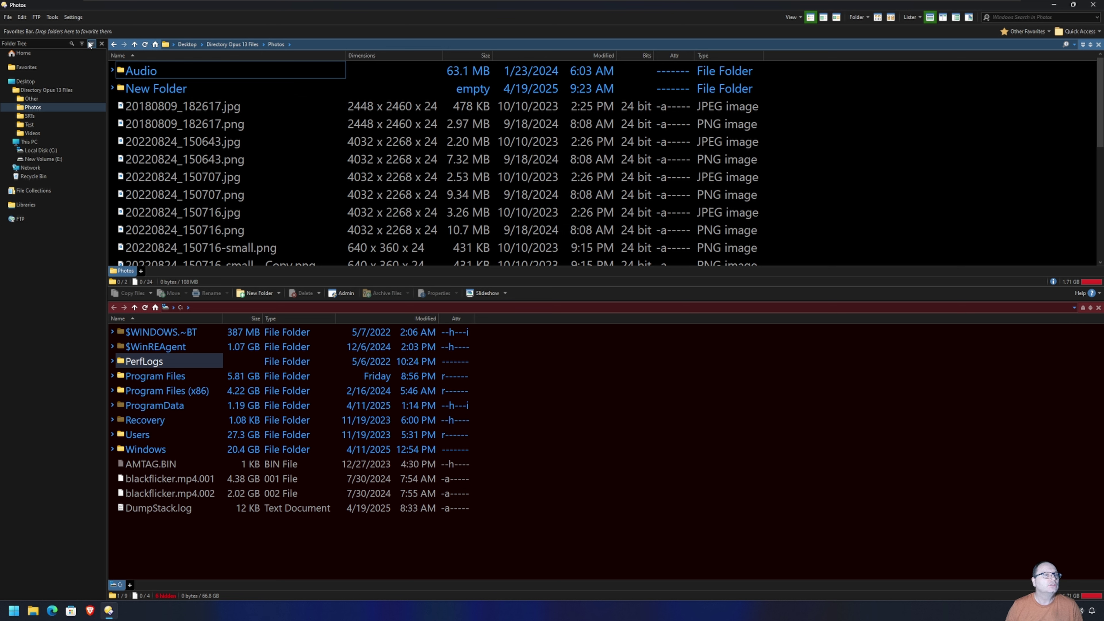
{"action": "left_click", "coordinate": [80, 18]}
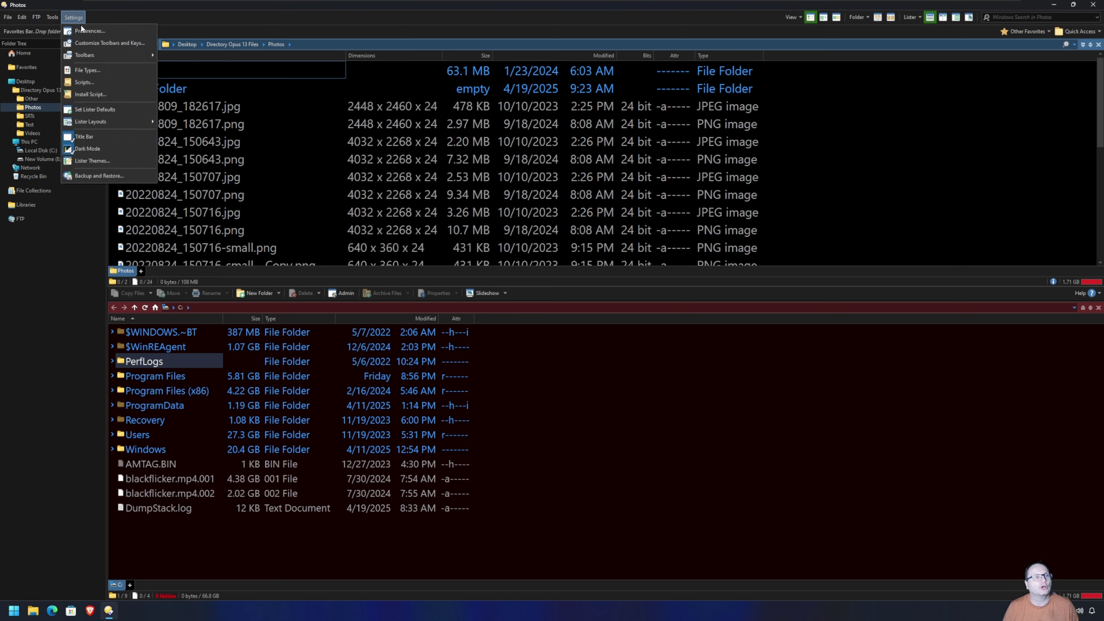
{"action": "left_click", "coordinate": [127, 43]}
{"action": "left_click_drag", "start_coordinate": [519, 196], "coordinate": [621, 342]}
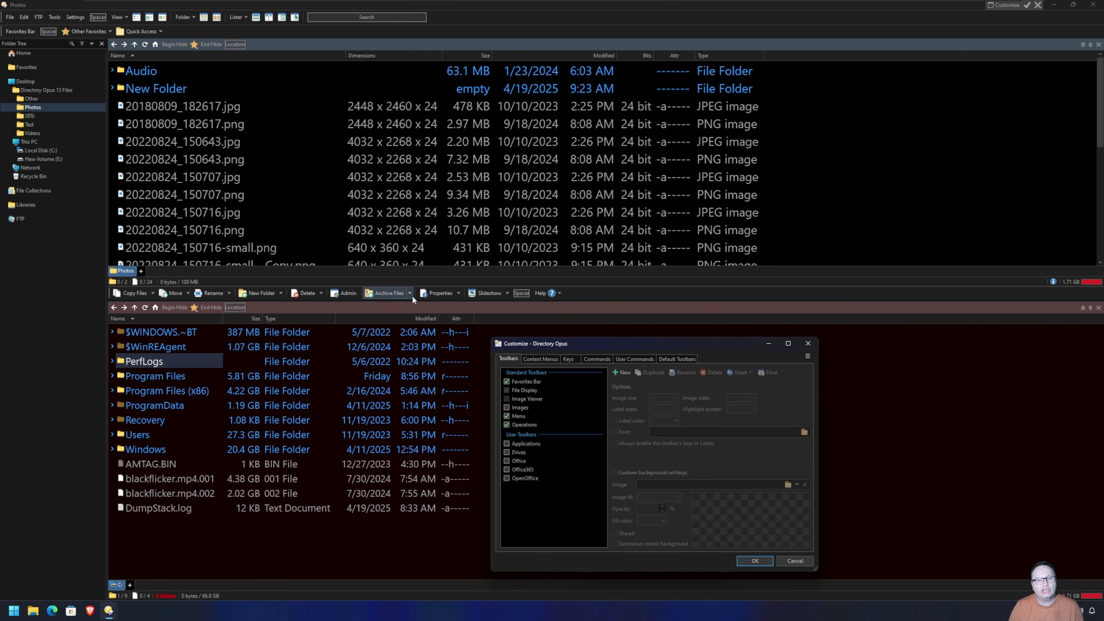
{"action": "left_click", "coordinate": [795, 564]}
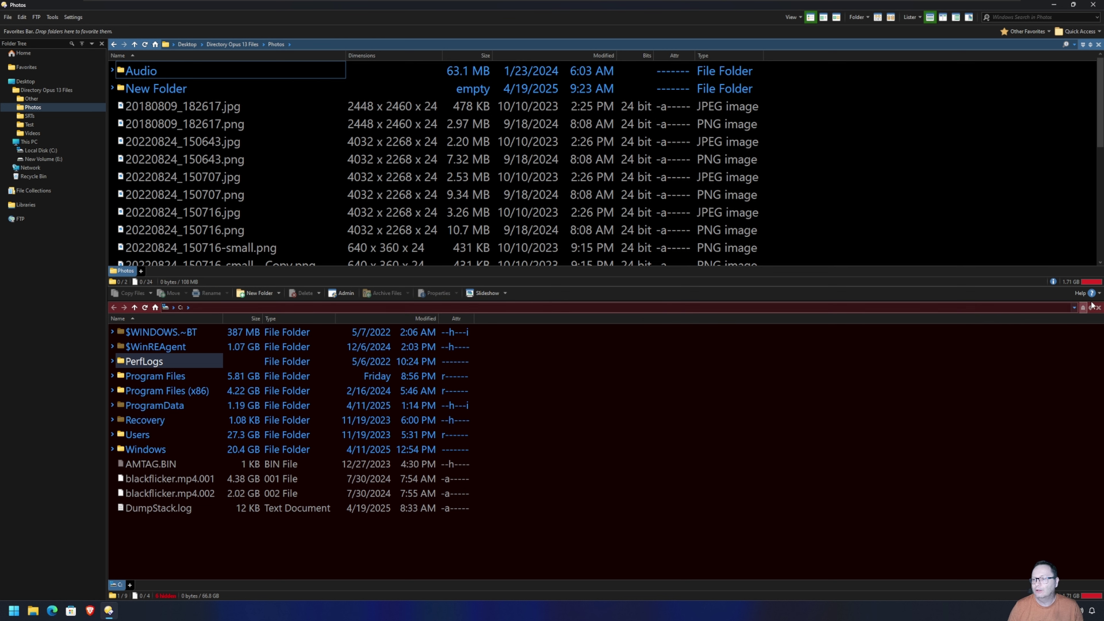
Start customizing the toolbars and, on the Operations toolbar, move the spacer before Slideshow and Archive Files between them.
{"action": "left_click", "coordinate": [73, 17]}
{"action": "left_click", "coordinate": [90, 44]}
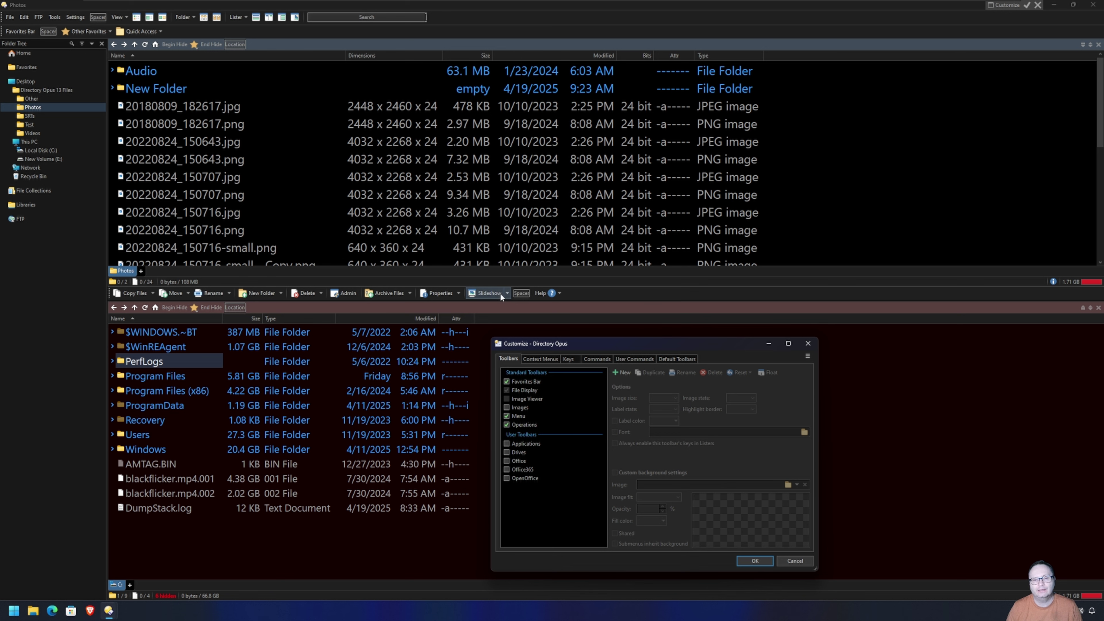
{"action": "left_click", "coordinate": [524, 294]}
{"action": "left_click_drag", "start_coordinate": [490, 296], "coordinate": [475, 295]}
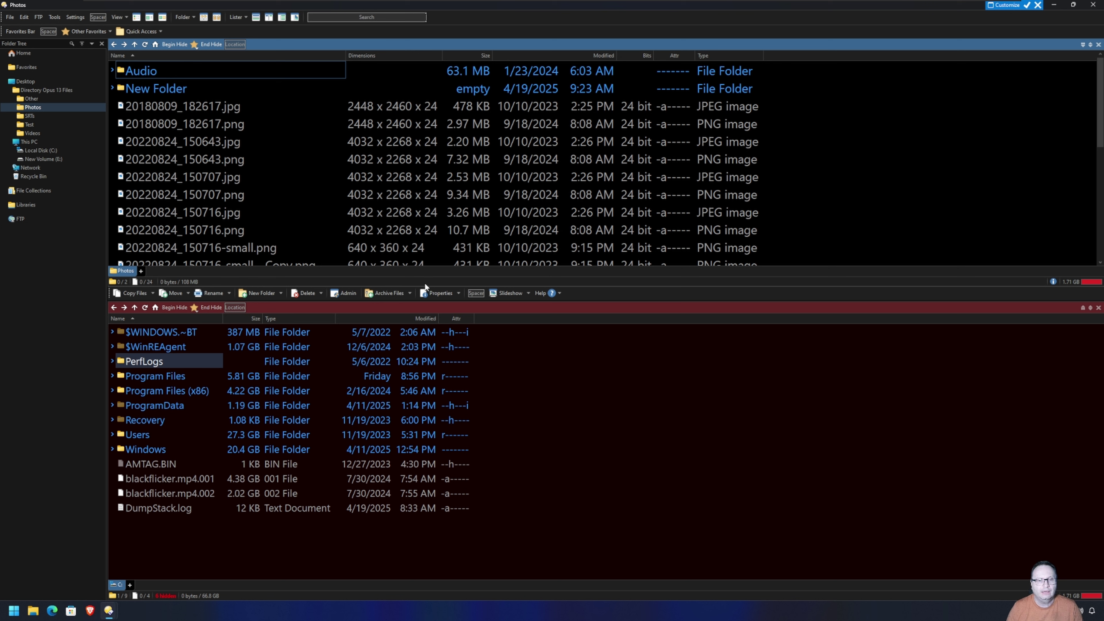
{"action": "left_click_drag", "start_coordinate": [489, 296], "coordinate": [489, 294]}
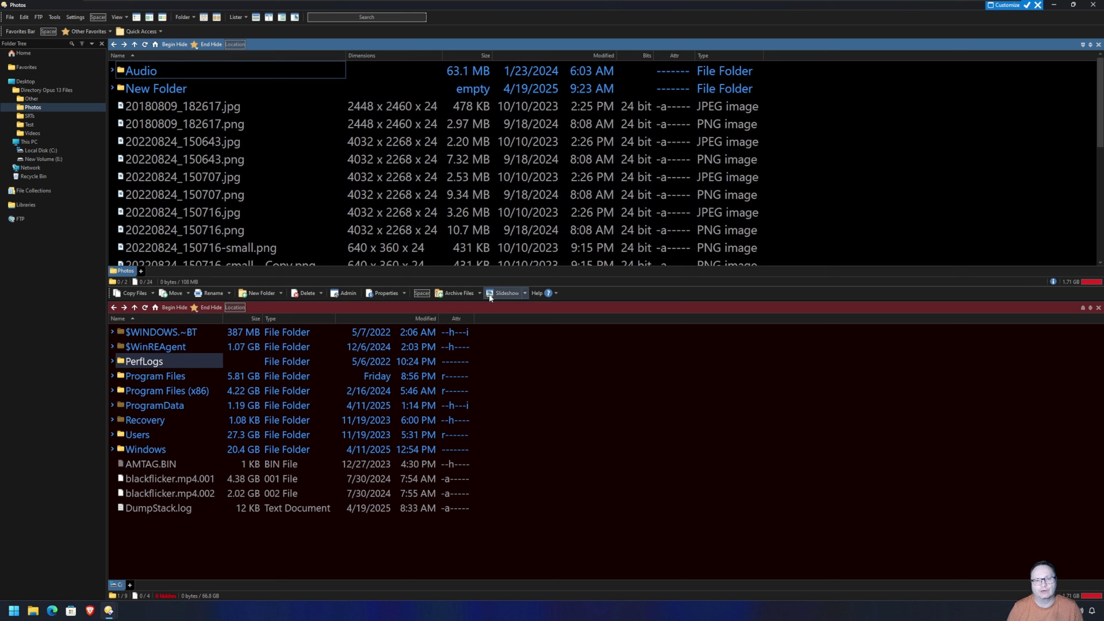
Delete the Help button from the Operations toolbar, move Admin and Properties after Slideshow, and apply the customization.
{"action": "right_click", "coordinate": [543, 296]}
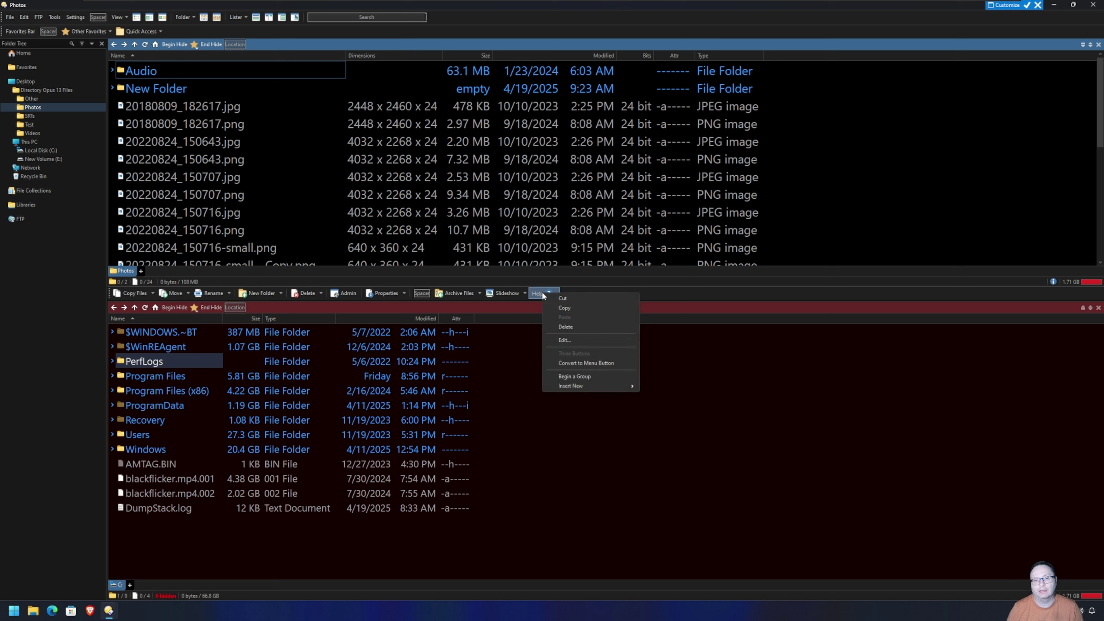
{"action": "left_click", "coordinate": [561, 329]}
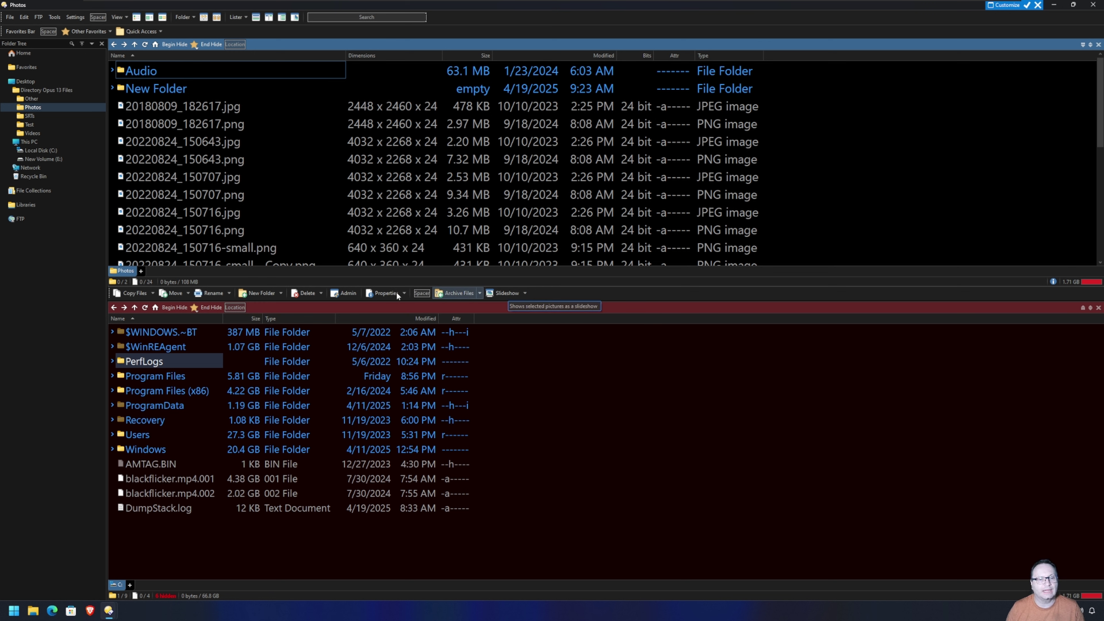
{"action": "left_click_drag", "start_coordinate": [507, 293], "coordinate": [539, 296]}
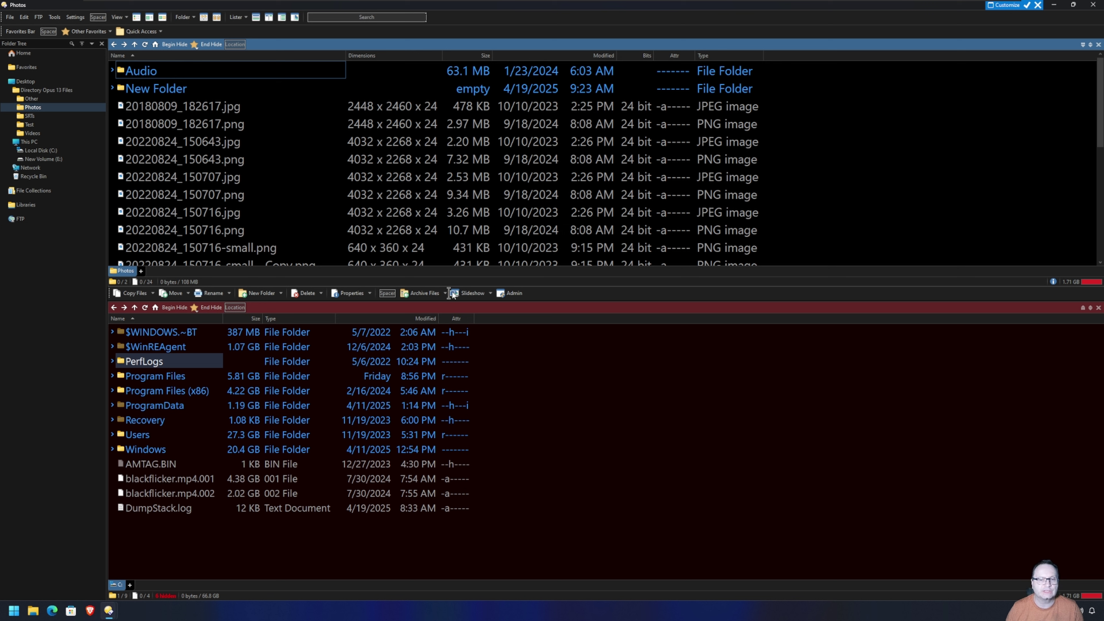
{"action": "left_click_drag", "start_coordinate": [452, 295], "coordinate": [528, 295]}
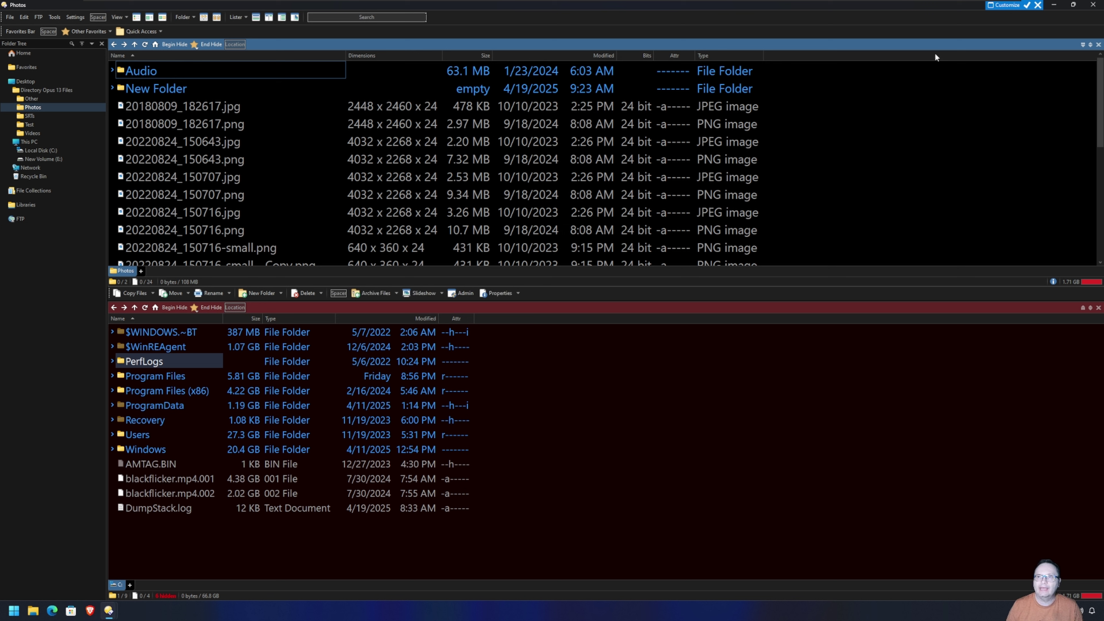
{"action": "left_click", "coordinate": [1028, 5]}
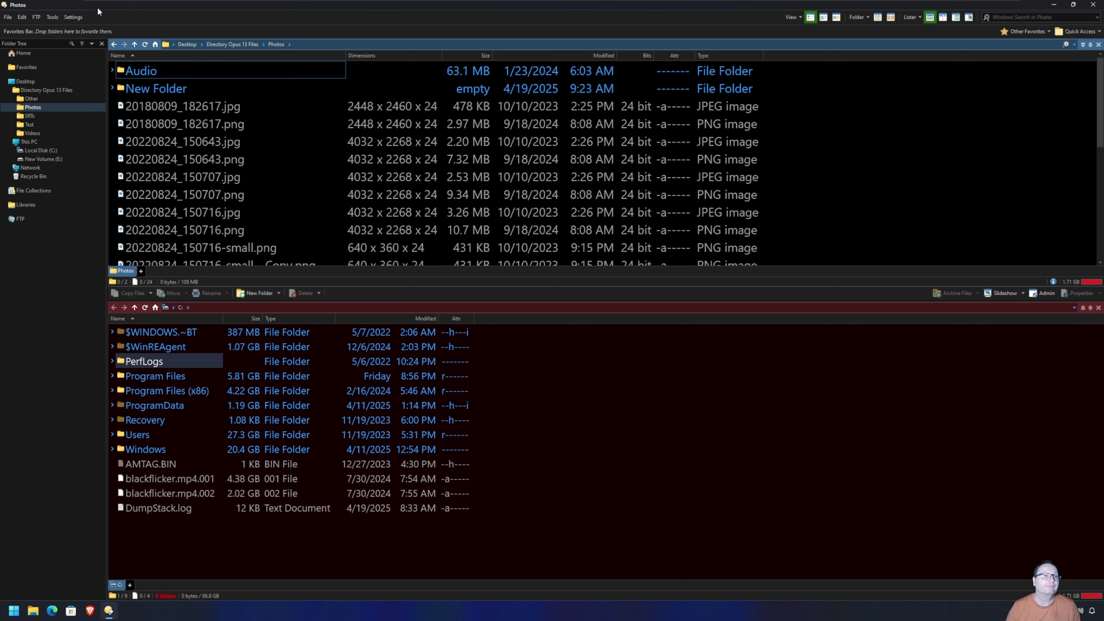
Turn on the Drives user toolbar in the toolbar customization and apply the change.
{"action": "left_click", "coordinate": [73, 17]}
{"action": "left_click", "coordinate": [97, 43]}
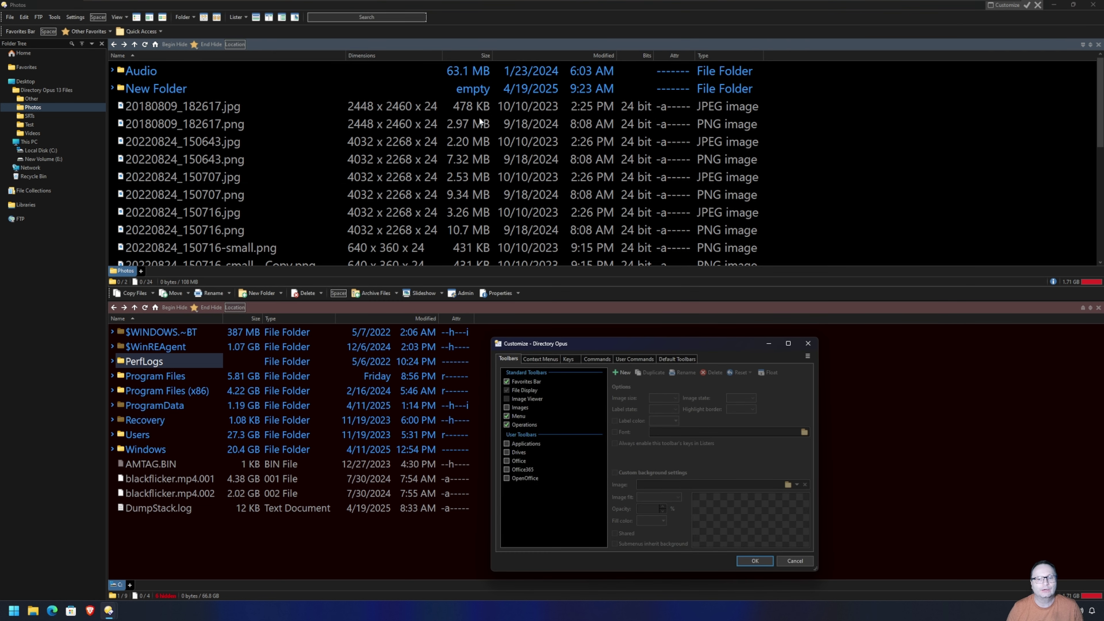
{"action": "left_click", "coordinate": [506, 452]}
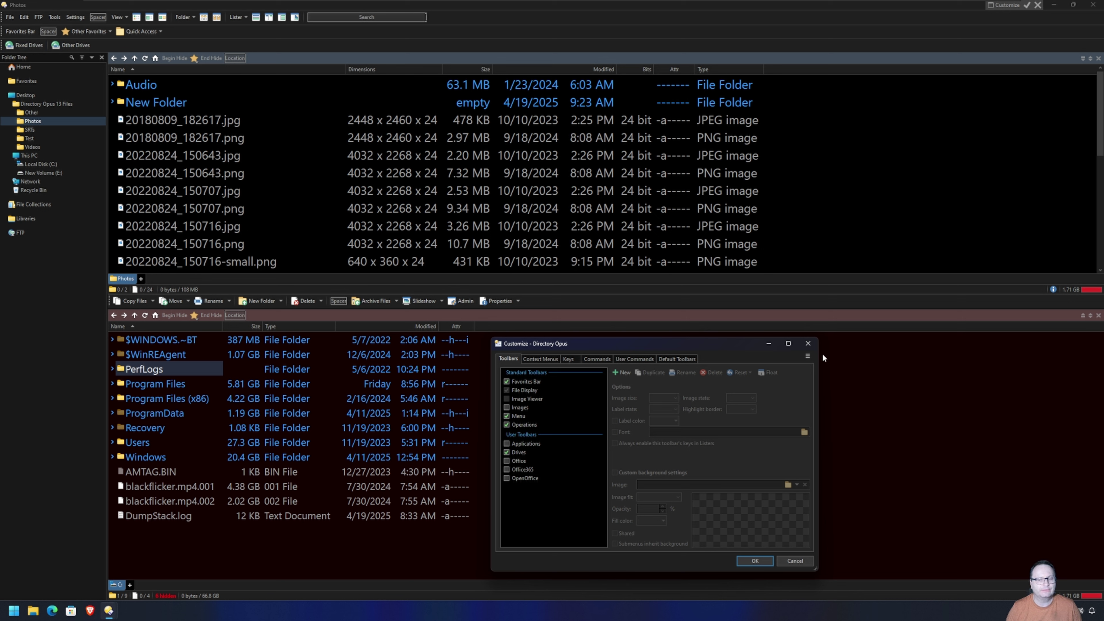
{"action": "left_click", "coordinate": [1027, 6]}
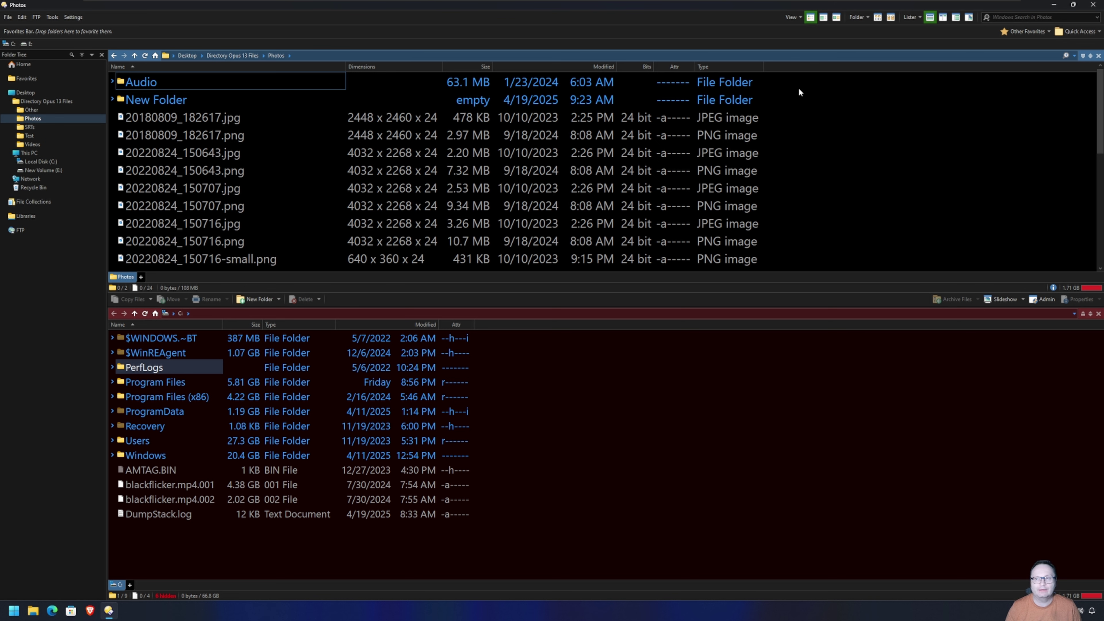
Move the Drives toolbar between the two file displays, directly above the Operations toolbar, and apply the customization.
{"action": "left_click", "coordinate": [87, 17]}
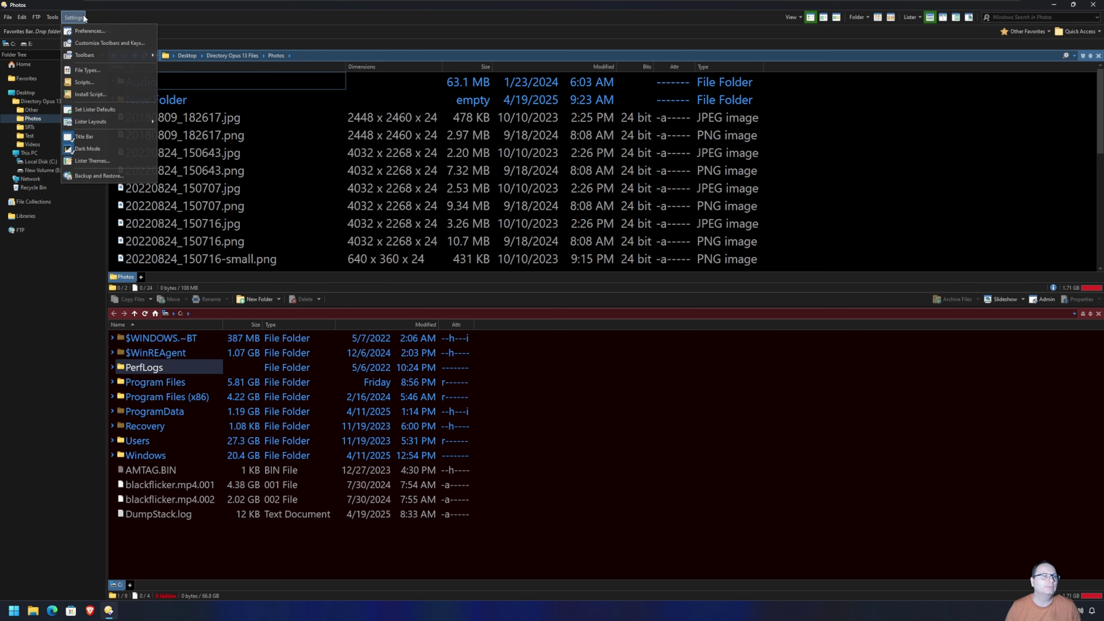
{"action": "left_click", "coordinate": [88, 43]}
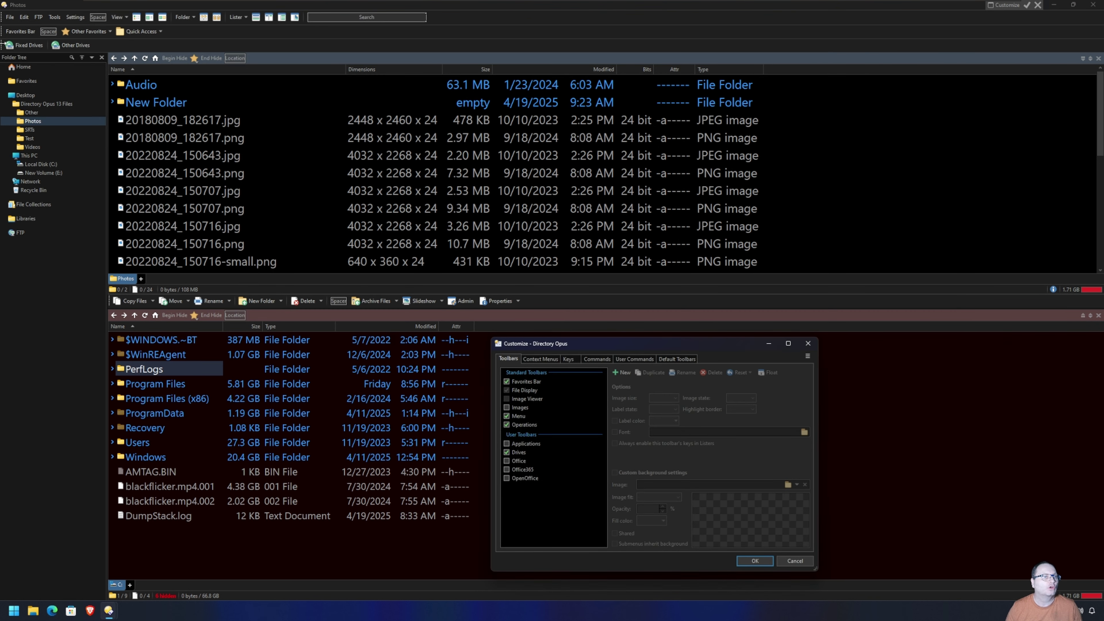
{"action": "left_click_drag", "start_coordinate": [7, 45], "coordinate": [197, 282]}
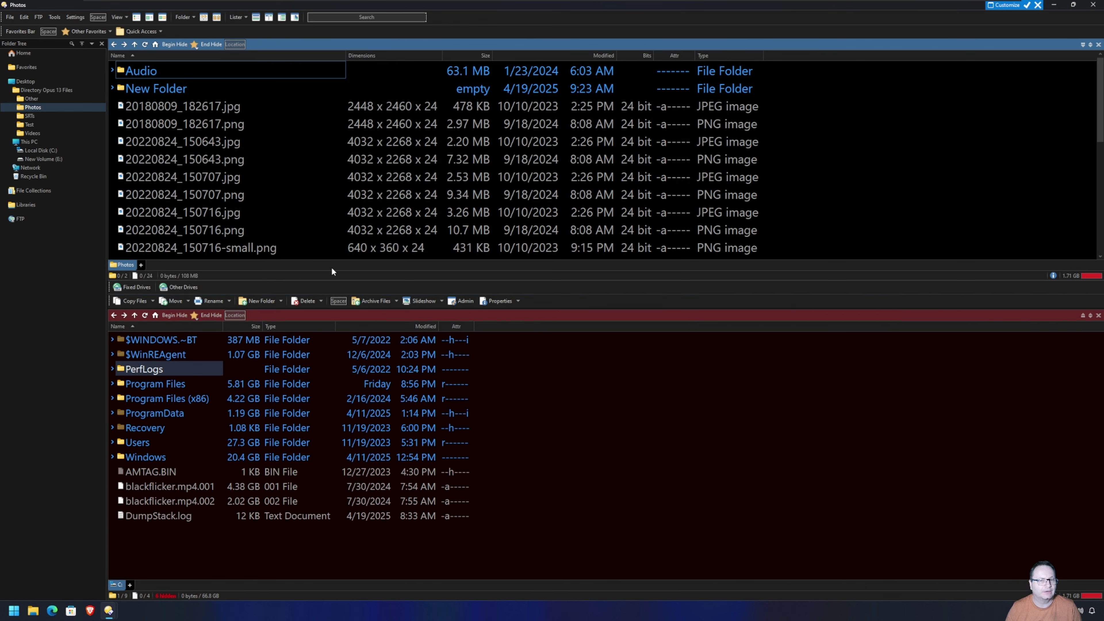
{"action": "left_click", "coordinate": [1027, 6]}
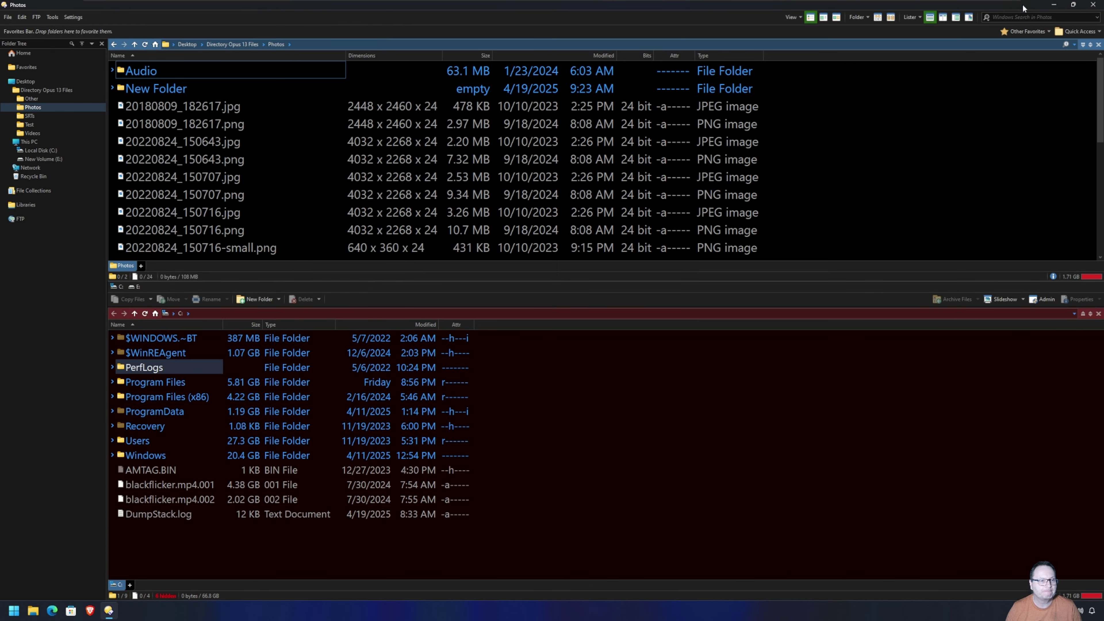
Use the drive buttons between the displays to show drive C: in the upper file display and drive E: in the lower one.
{"action": "left_click", "coordinate": [183, 230]}
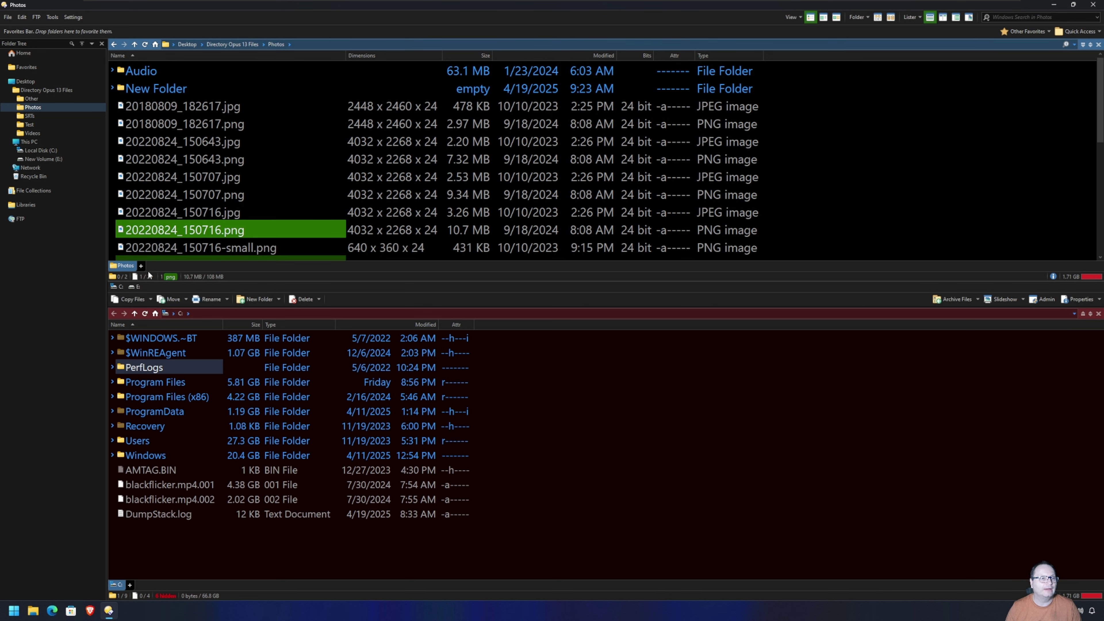
{"action": "left_click", "coordinate": [132, 286]}
{"action": "left_click", "coordinate": [116, 287]}
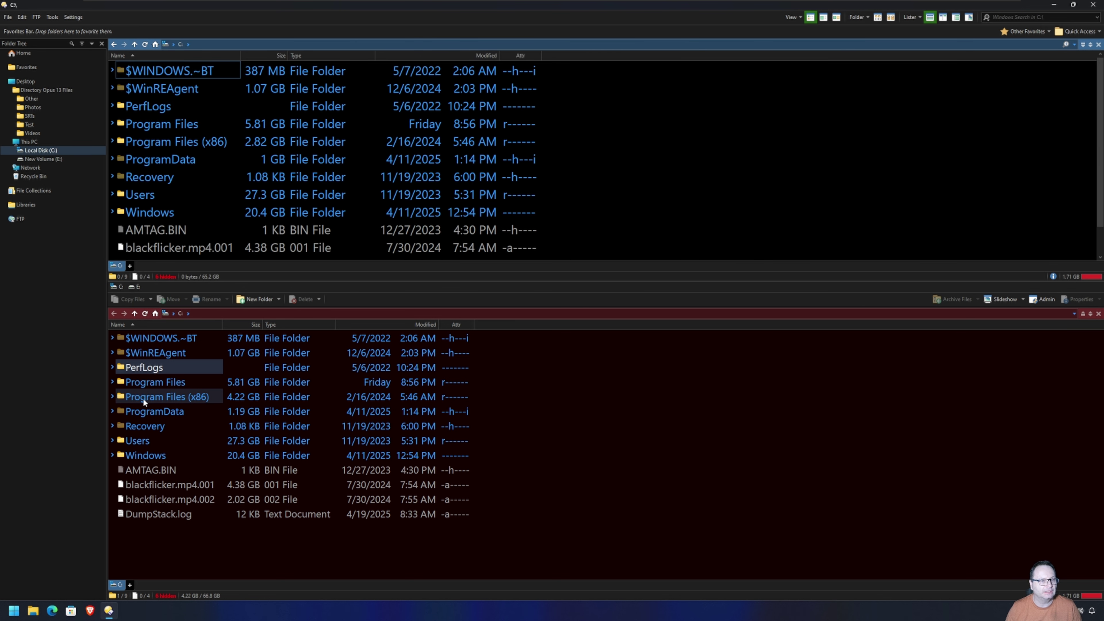
{"action": "left_click", "coordinate": [144, 397]}
{"action": "left_click", "coordinate": [136, 287]}
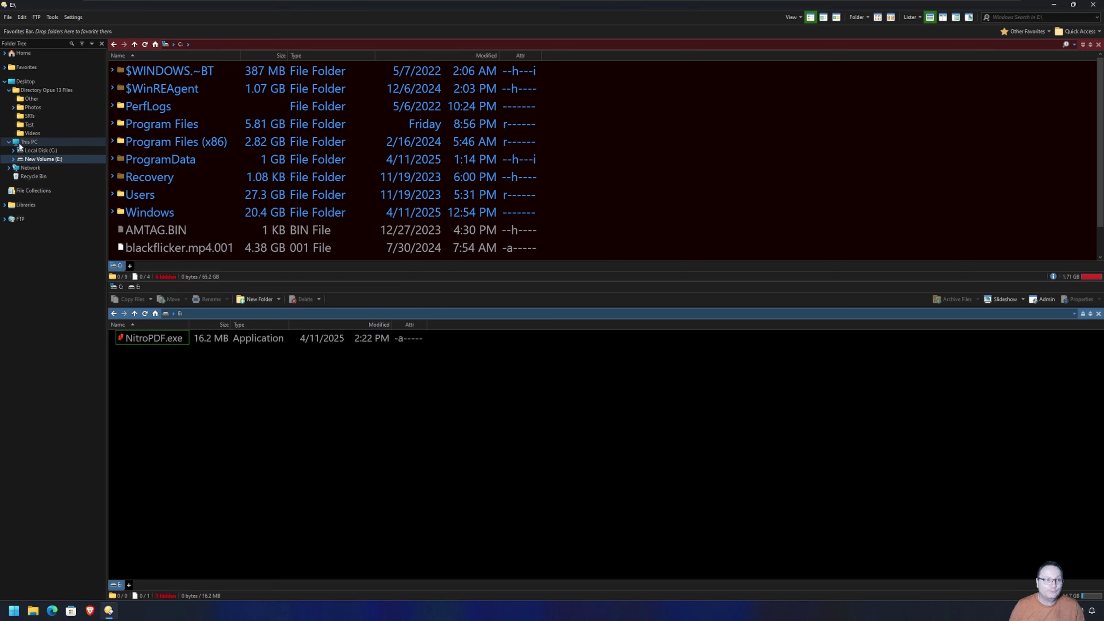
Customize the toolbars, move the Fixed Drives and Other Drives buttons to the start of the Operations toolbar, and apply the customization.
{"action": "left_click", "coordinate": [78, 19]}
{"action": "left_click", "coordinate": [104, 43]}
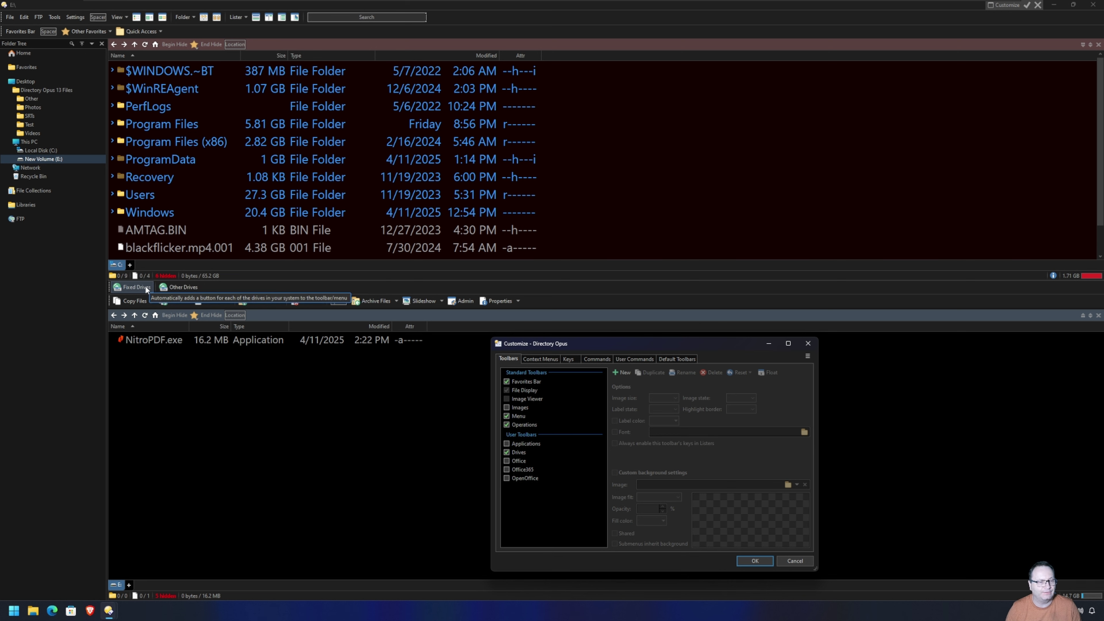
{"action": "mouse_move", "coordinate": [145, 285]}
{"action": "left_mouse_down"}
{"action": "mouse_move", "coordinate": [122, 302]}
{"action": "mouse_move", "coordinate": [148, 302]}
{"action": "left_mouse_up"}
{"action": "right_click", "coordinate": [130, 287]}
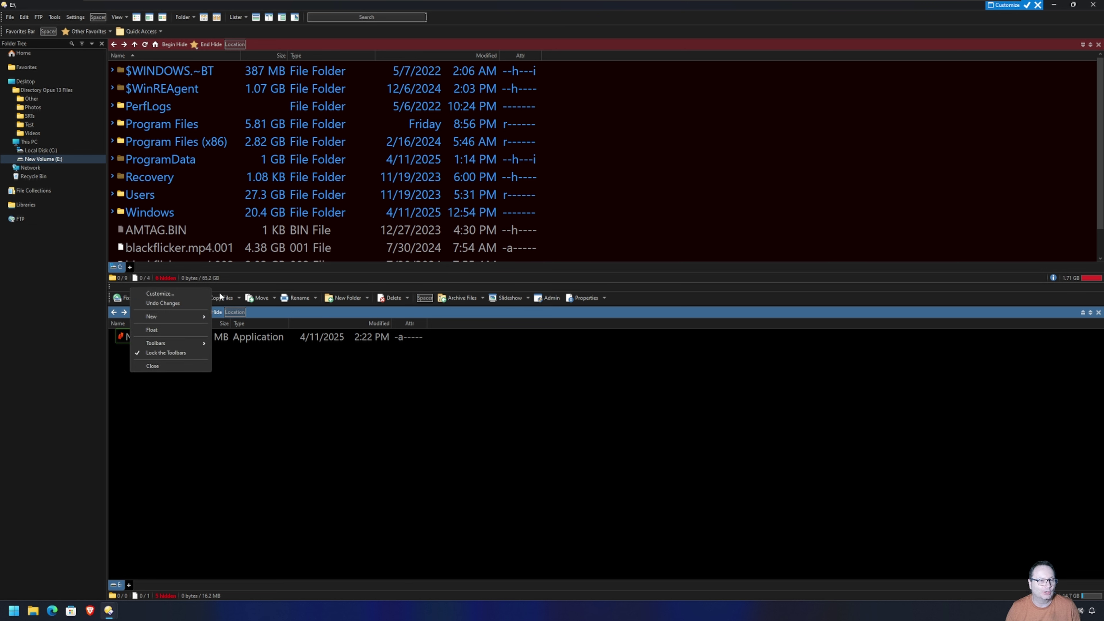
{"action": "left_click", "coordinate": [1029, 6]}
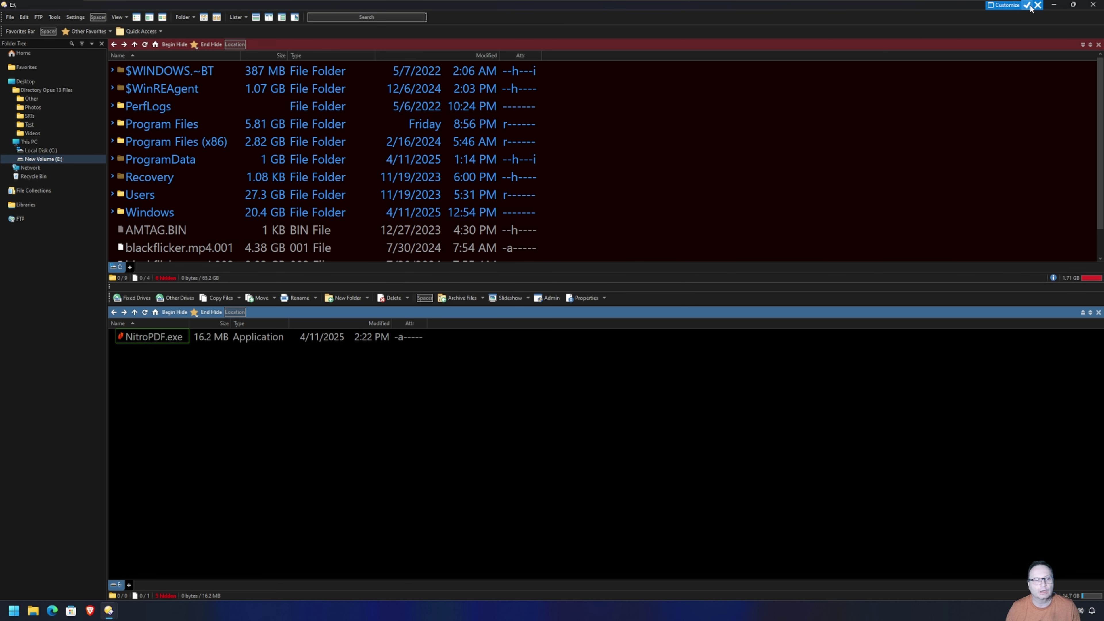
{"action": "left_click", "coordinate": [1028, 6]}
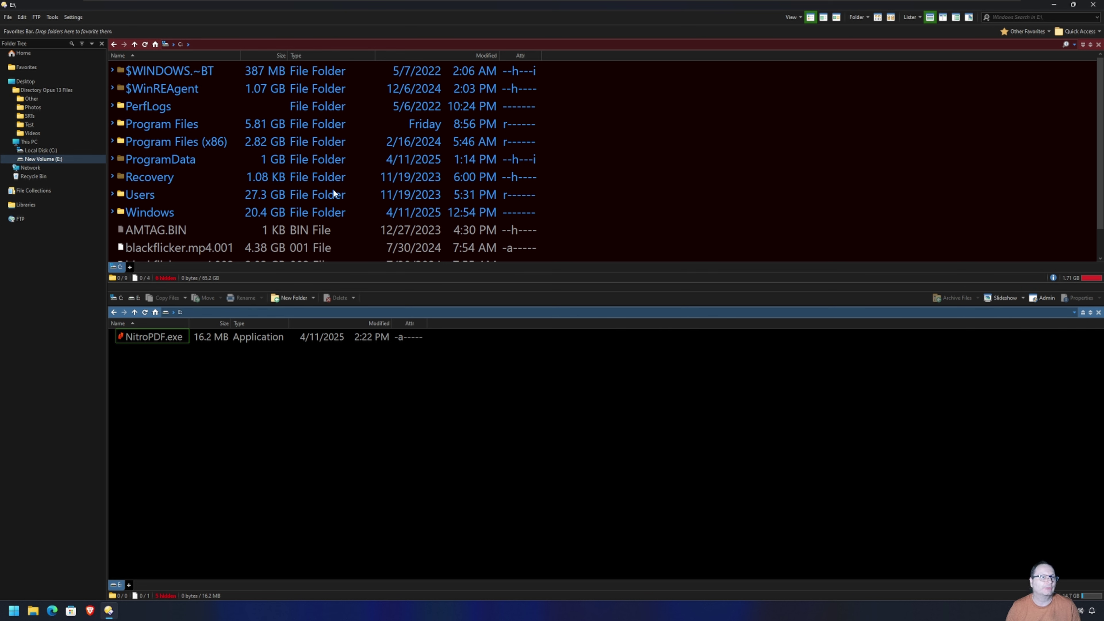
Reopen the toolbar customization and turn off the Drives user toolbar.
{"action": "left_click", "coordinate": [73, 17]}
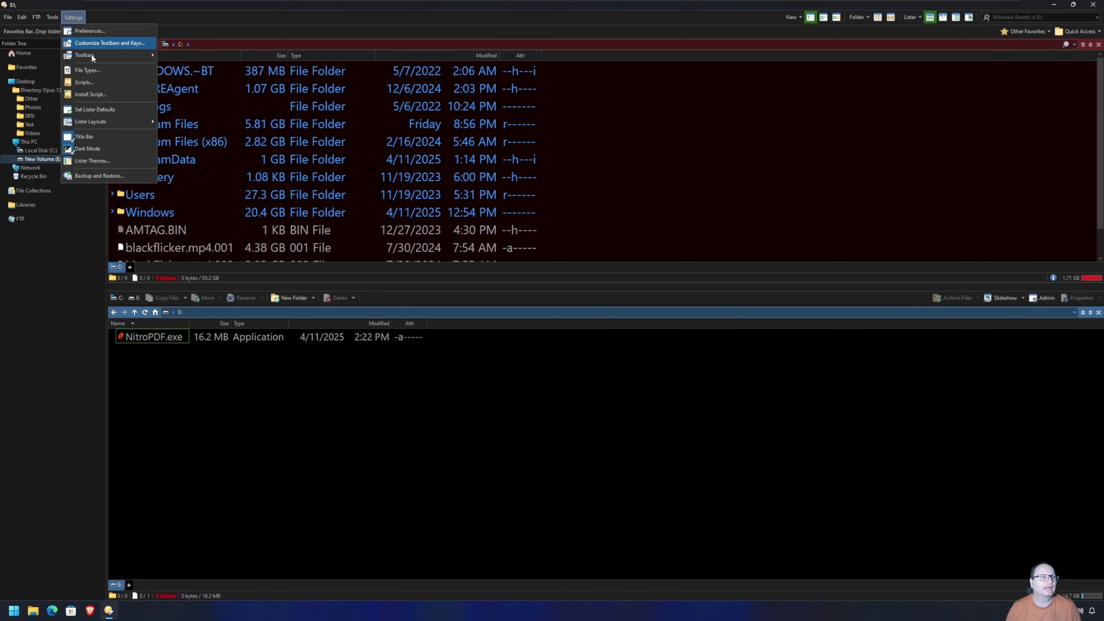
{"action": "left_click", "coordinate": [92, 44]}
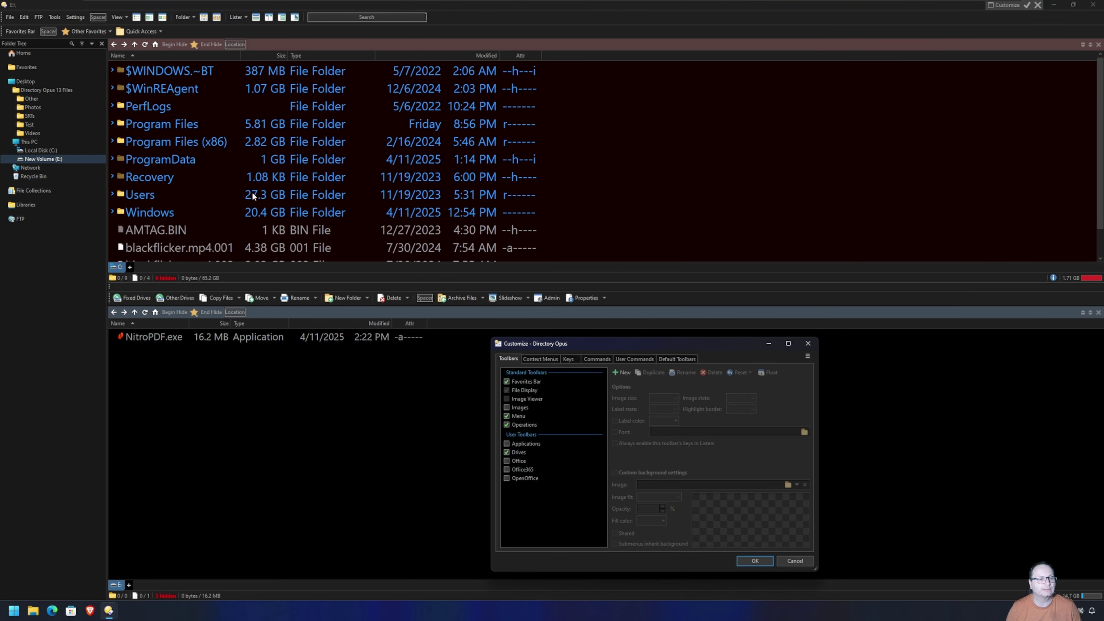
{"action": "left_click", "coordinate": [506, 452]}
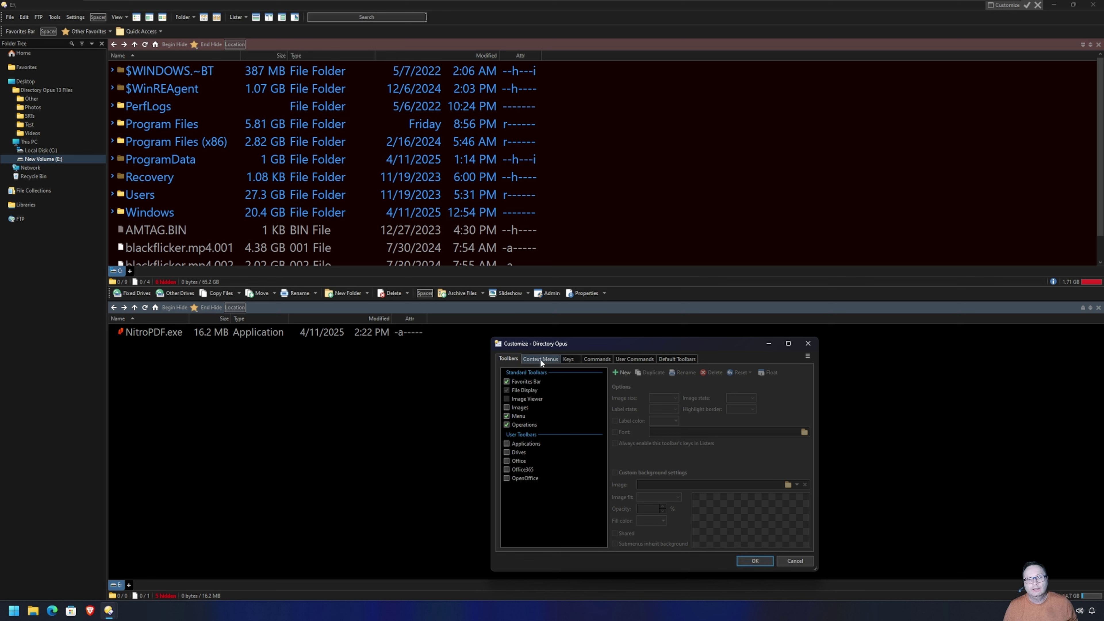
Examine the commands that can be added to toolbars, including the File Operations, Miscellaneous and New categories.
{"action": "left_click", "coordinate": [590, 359]}
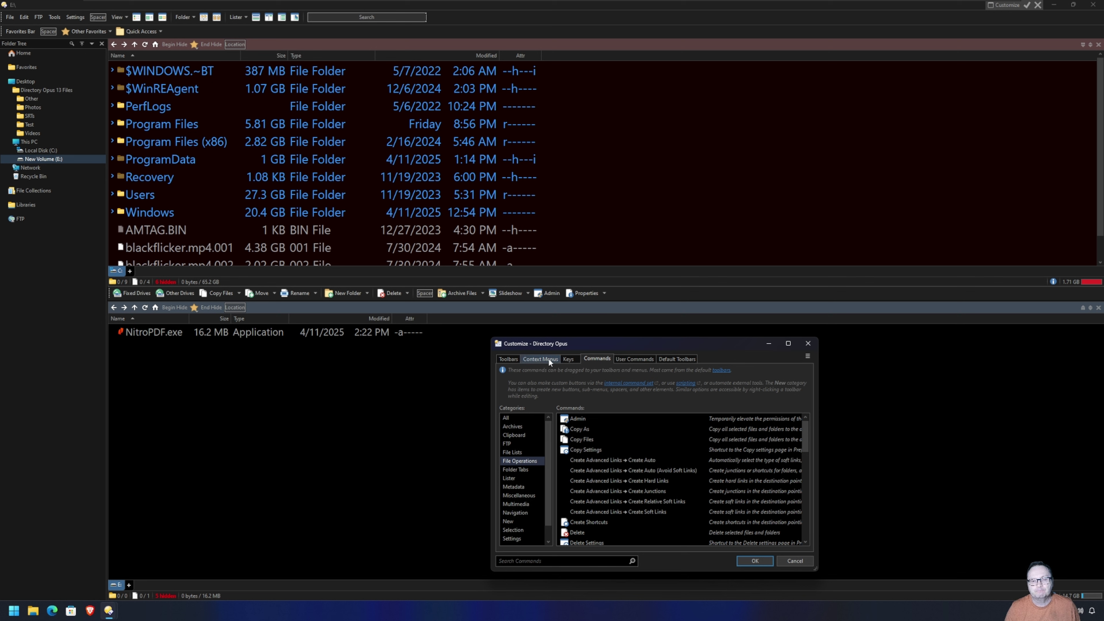
{"action": "scroll", "coordinate": [516, 456], "scroll_direction": "down", "scroll_amount": 1}
{"action": "scroll", "coordinate": [516, 457], "scroll_direction": "up", "scroll_amount": 1}
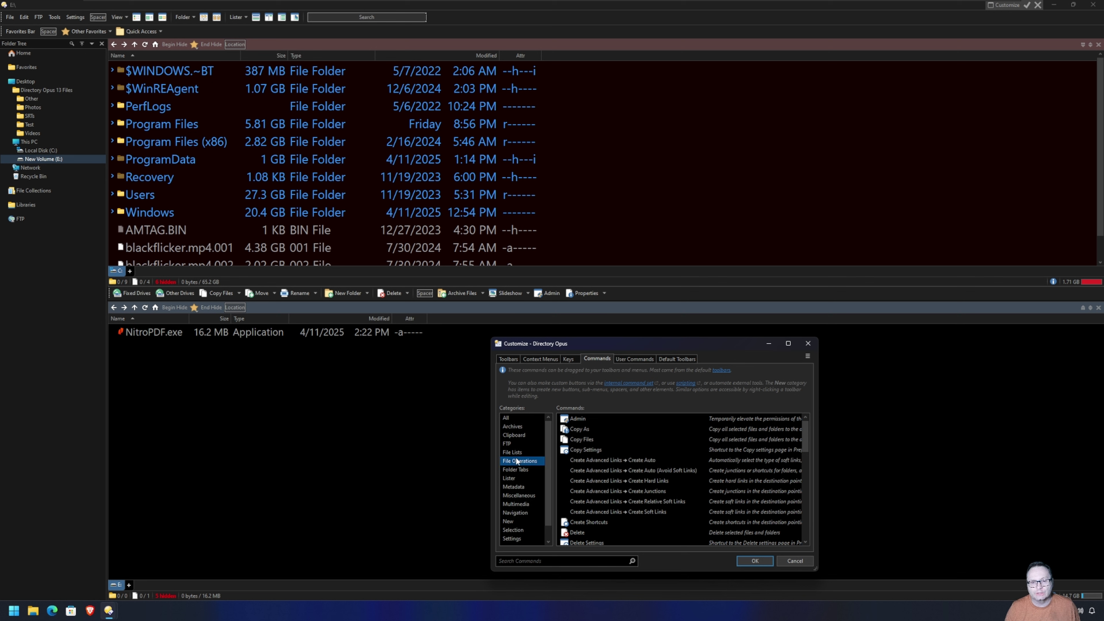
{"action": "scroll", "coordinate": [517, 464], "scroll_direction": "down", "scroll_amount": 1}
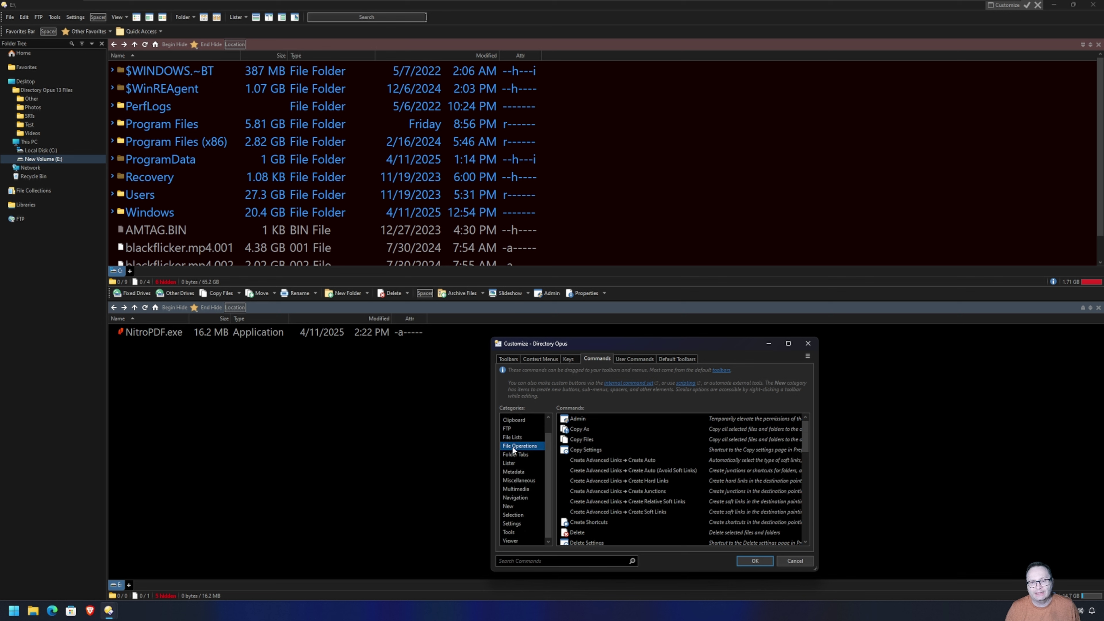
{"action": "scroll", "coordinate": [593, 454], "scroll_direction": "down", "scroll_amount": 10}
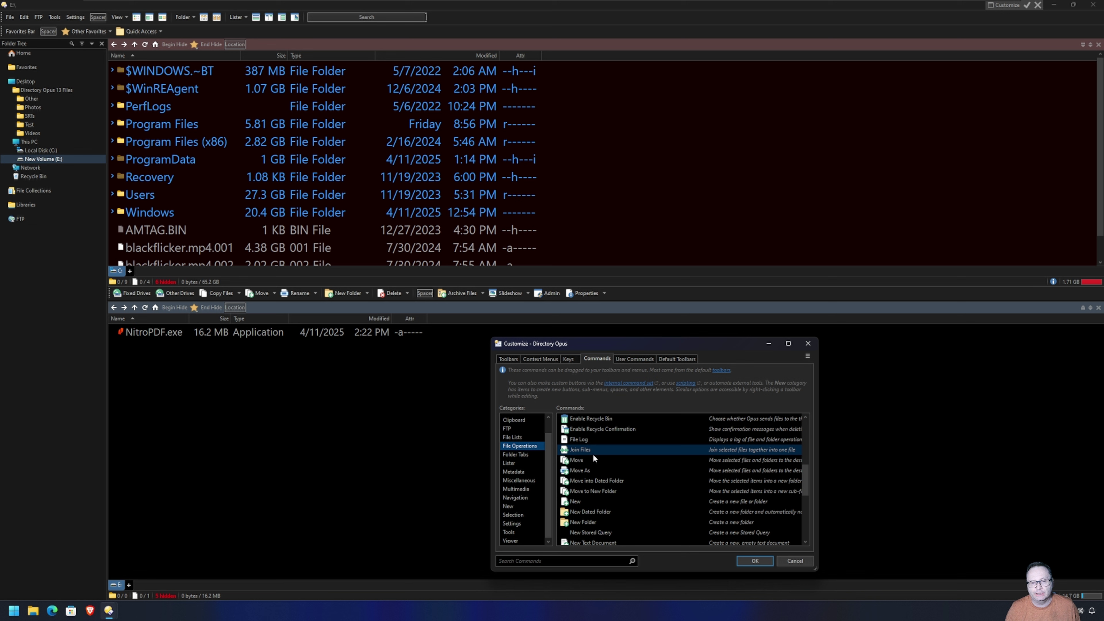
{"action": "left_click", "coordinate": [531, 480]}
{"action": "scroll", "coordinate": [611, 464], "scroll_direction": "down", "scroll_amount": 5}
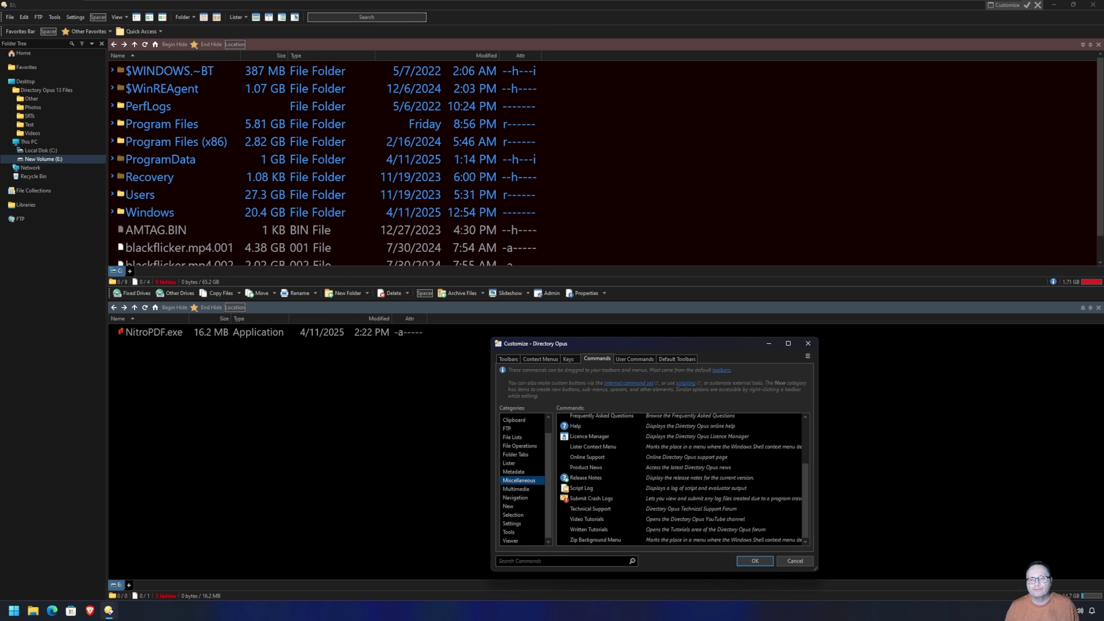
{"action": "left_click", "coordinate": [517, 506]}
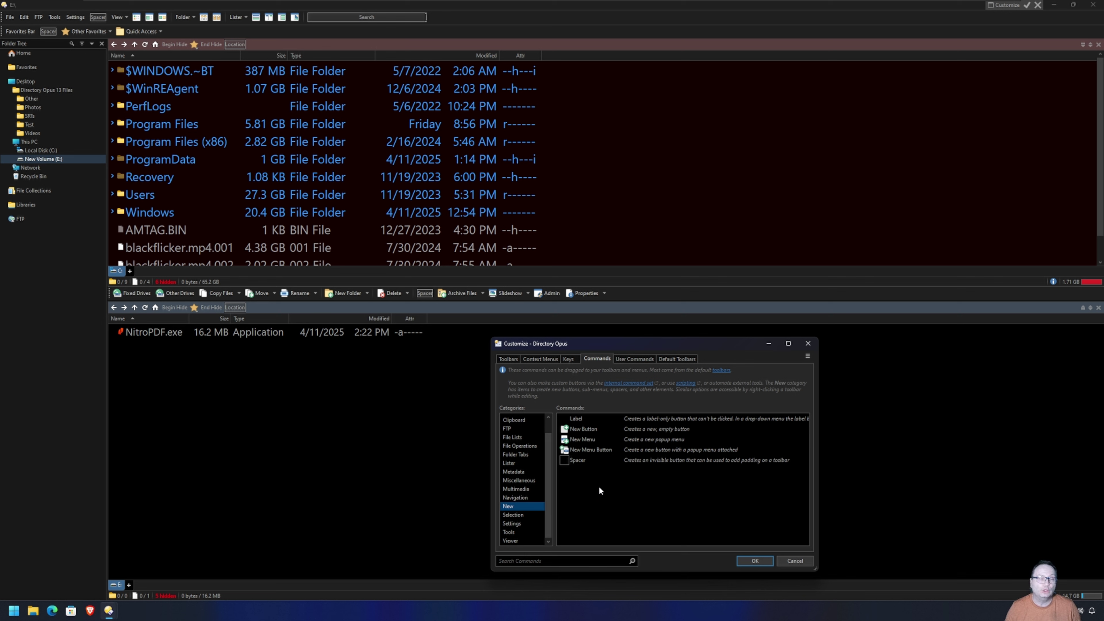
Add the Select by Pattern command from the Selection category to the Operations toolbar after Delete and confirm the customization.
{"action": "left_click", "coordinate": [523, 515]}
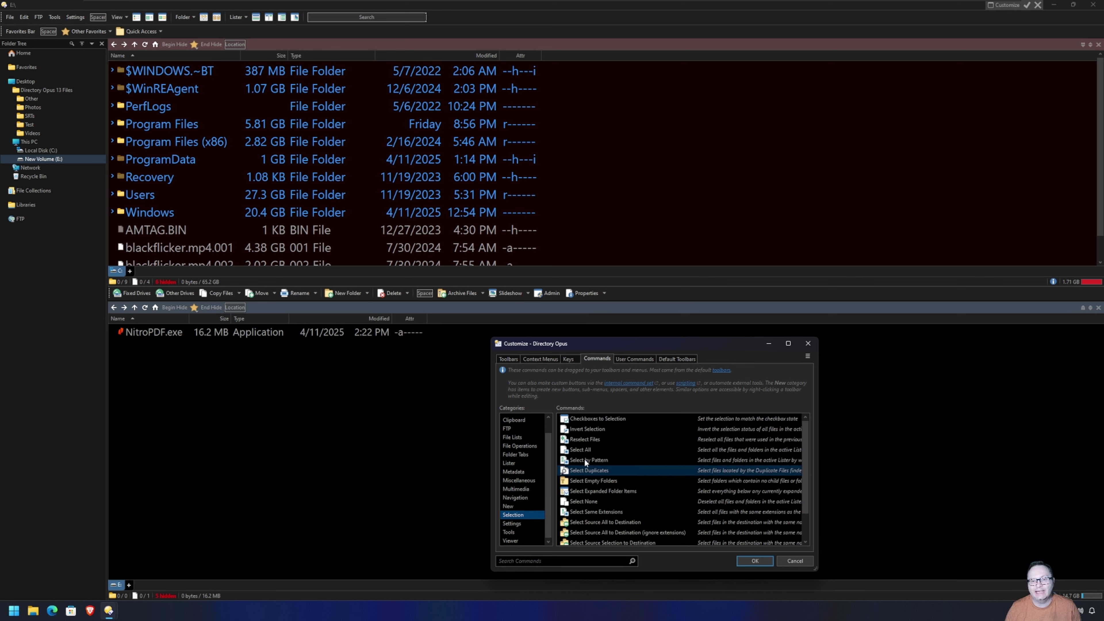
{"action": "mouse_move", "coordinate": [585, 458]}
{"action": "left_mouse_down"}
{"action": "mouse_move", "coordinate": [594, 384]}
{"action": "mouse_move", "coordinate": [405, 293]}
{"action": "left_mouse_up"}
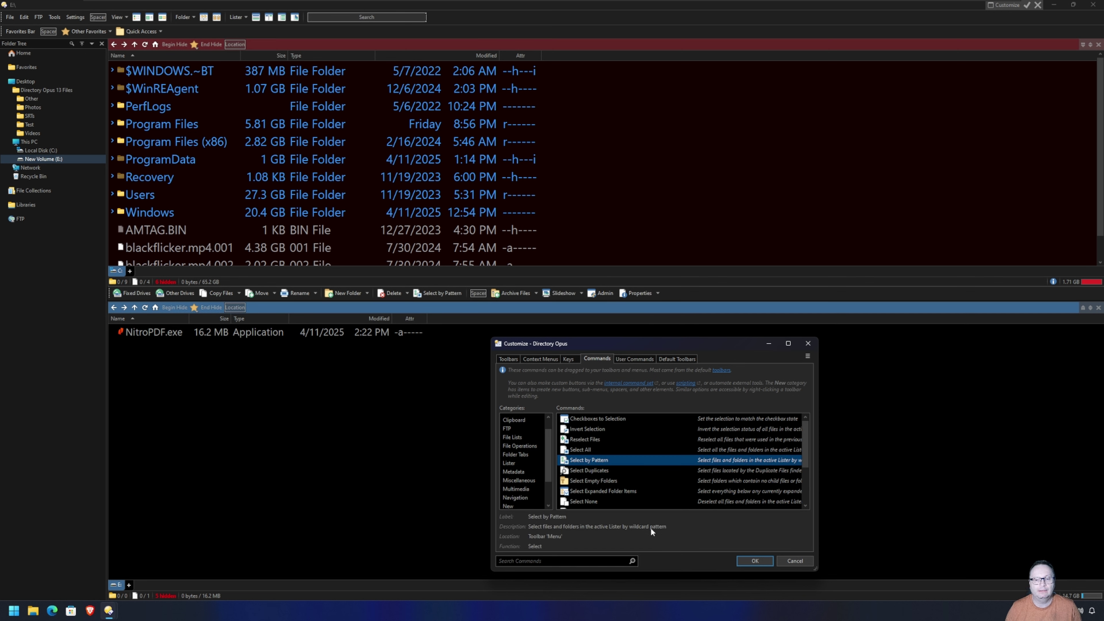
{"action": "left_click", "coordinate": [755, 561]}
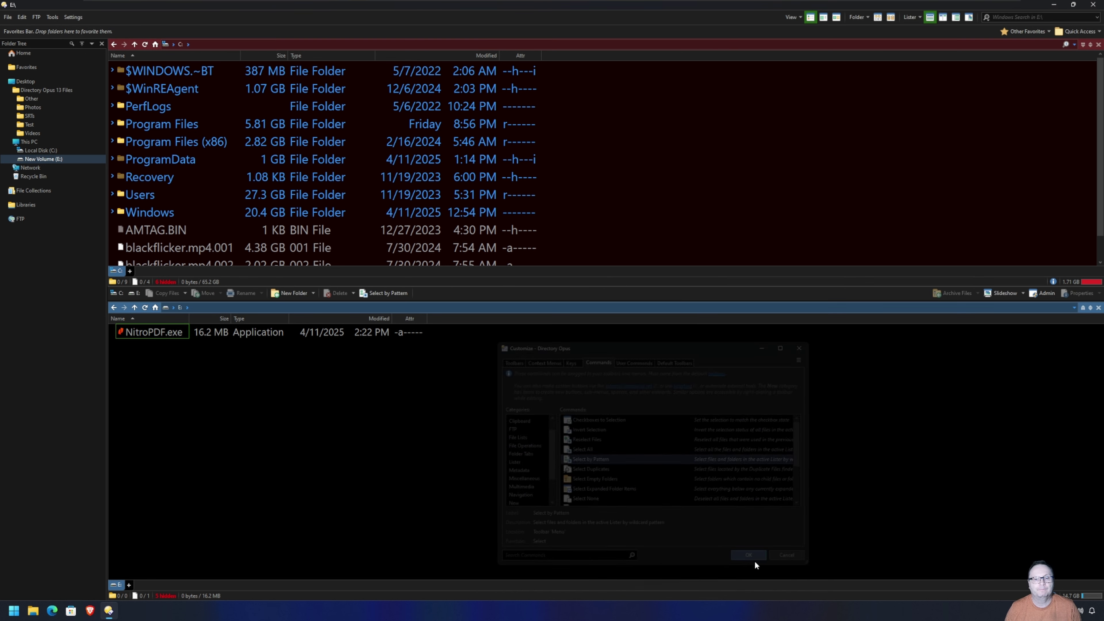
Try out Select by Pattern, open the Photos folder in the upper file display, and select its PNG files by wildcard pattern.
{"action": "left_click", "coordinate": [375, 295]}
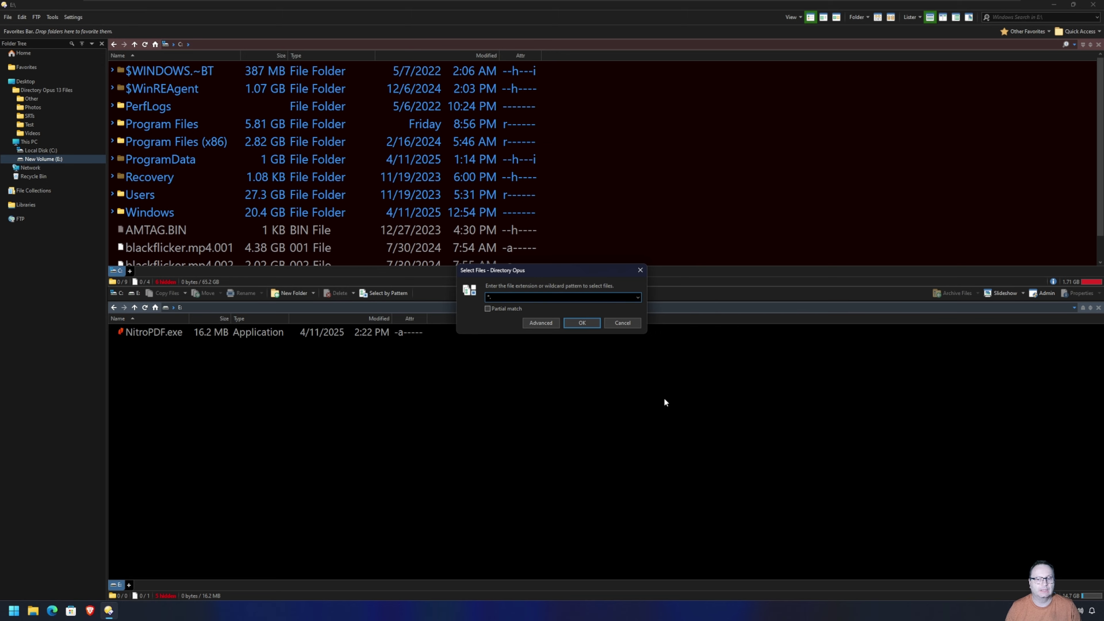
{"action": "left_click", "coordinate": [629, 326]}
{"action": "left_click", "coordinate": [148, 212]}
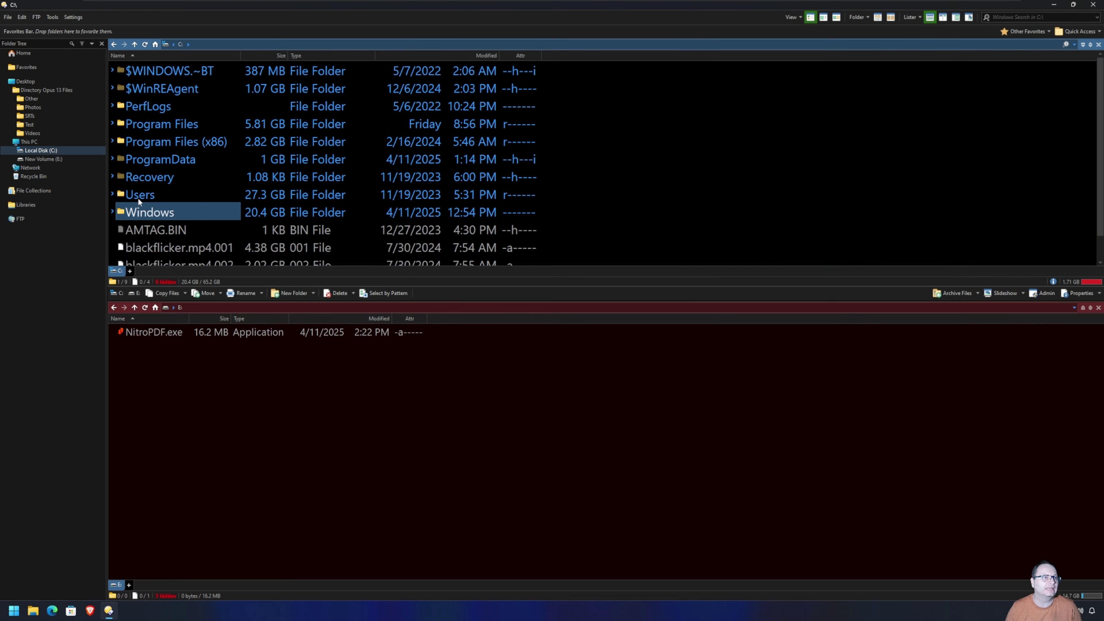
{"action": "left_click", "coordinate": [54, 90]}
{"action": "double_click", "coordinate": [182, 87]}
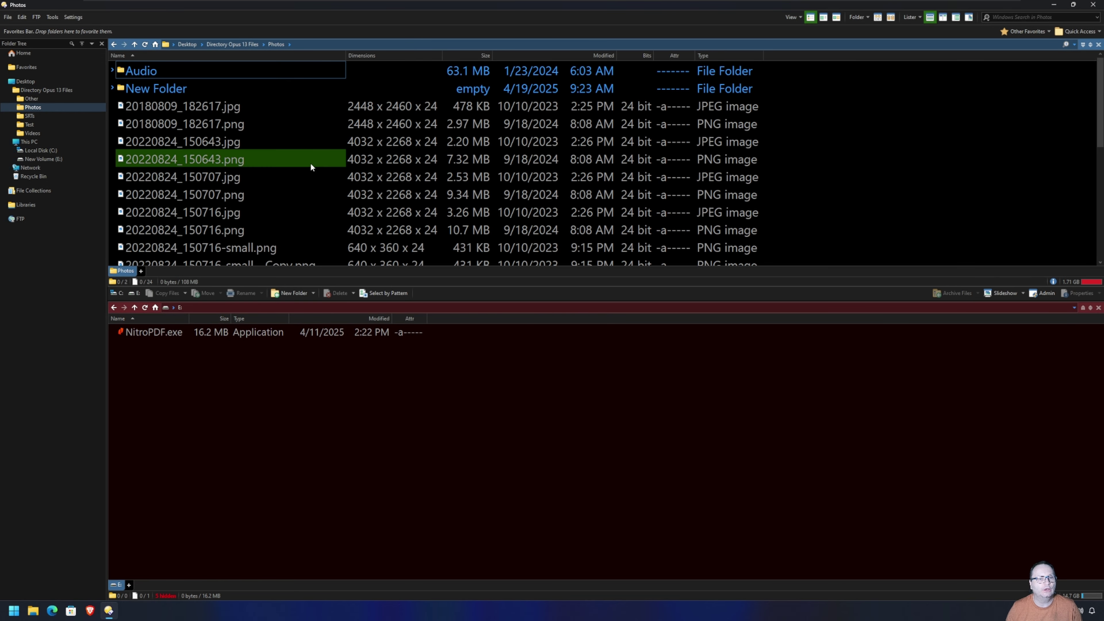
{"action": "left_click", "coordinate": [327, 177]}
{"action": "left_click", "coordinate": [384, 292]}
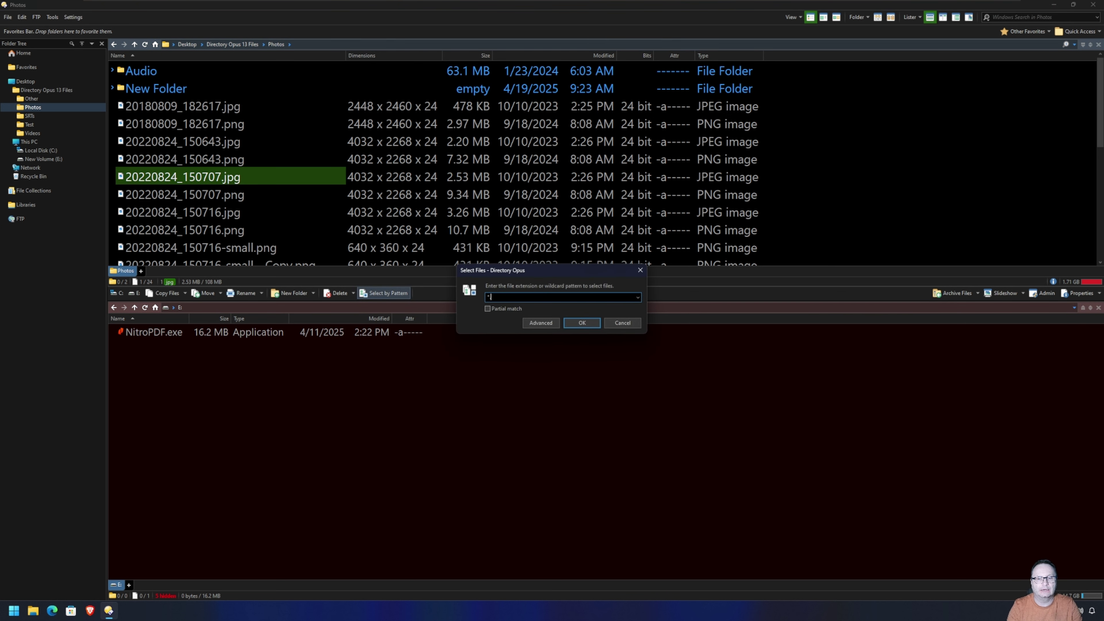
{"action": "key", "text": "Return"}
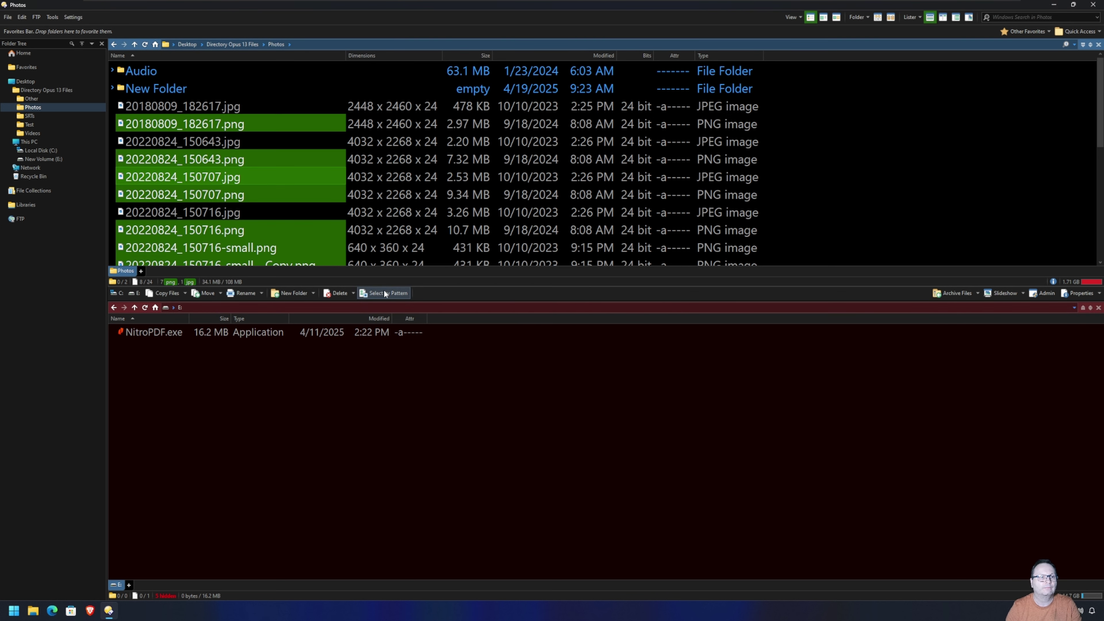
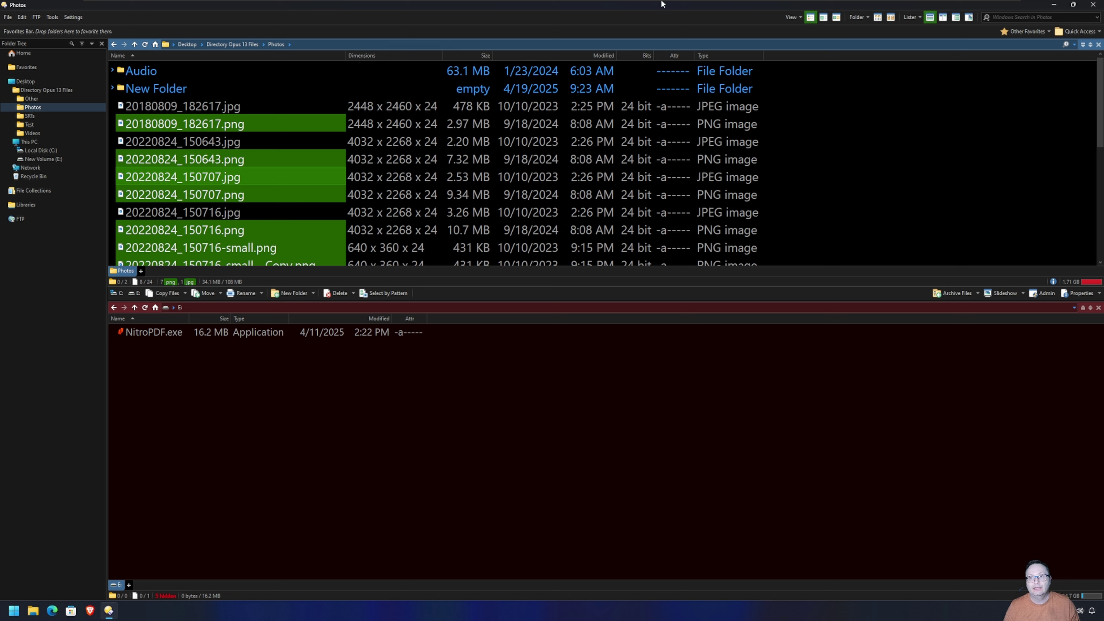
Move the Search field from the Menu toolbar to the Operations toolbar after Select by Pattern, apply the customization, and activate the field.
{"action": "left_click", "coordinate": [1009, 17]}
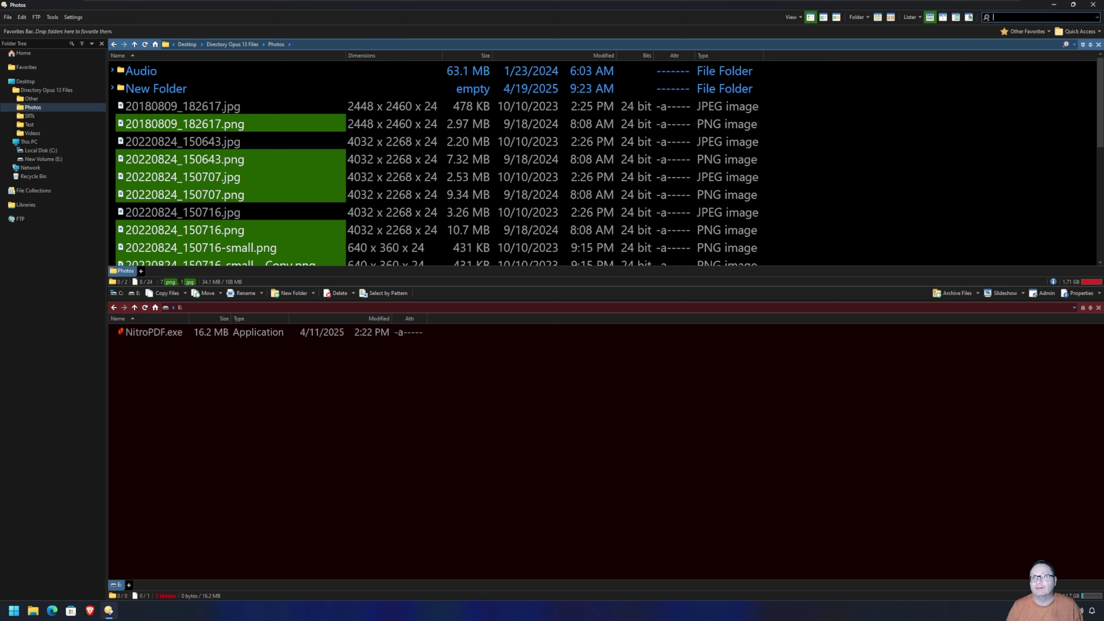
{"action": "left_click", "coordinate": [73, 17]}
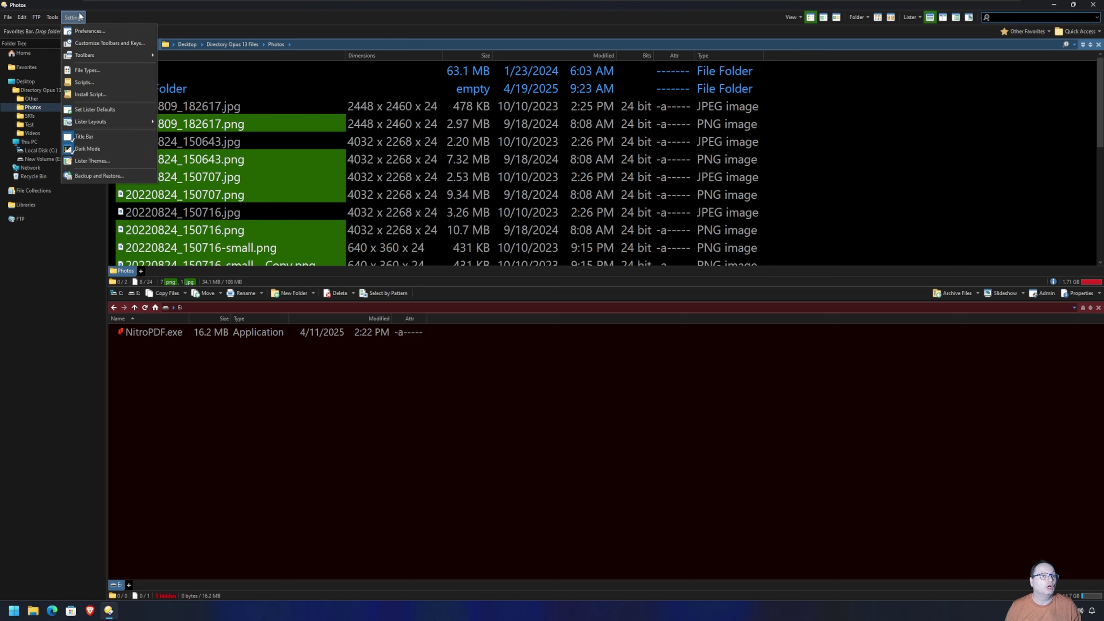
{"action": "left_click", "coordinate": [81, 42]}
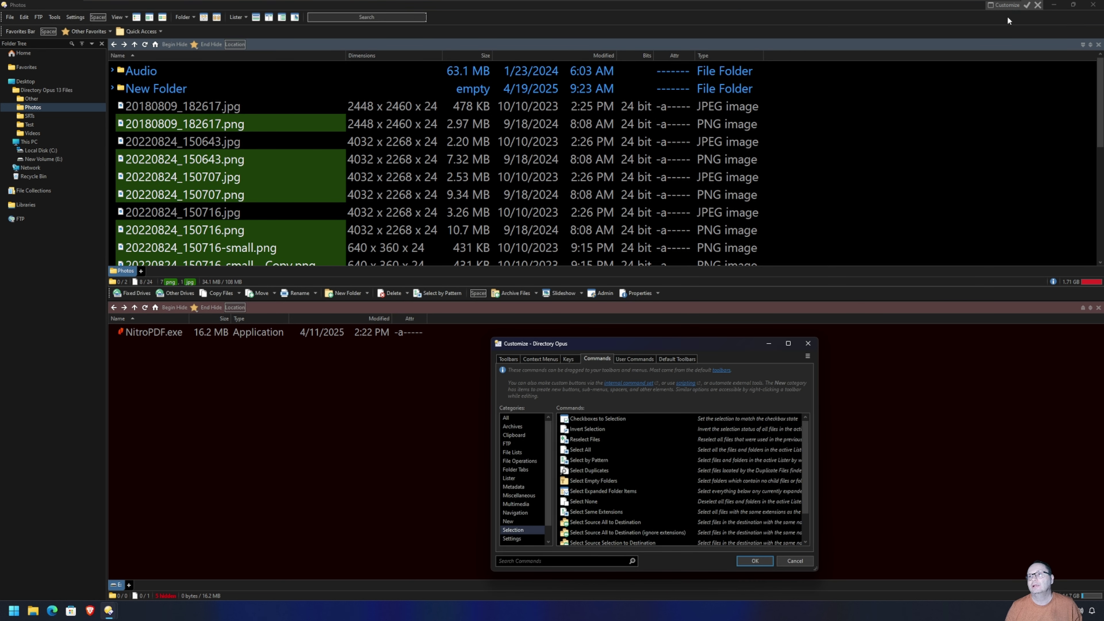
{"action": "left_click_drag", "start_coordinate": [342, 16], "coordinate": [619, 258]}
{"action": "left_click_drag", "start_coordinate": [477, 297], "coordinate": [476, 298]}
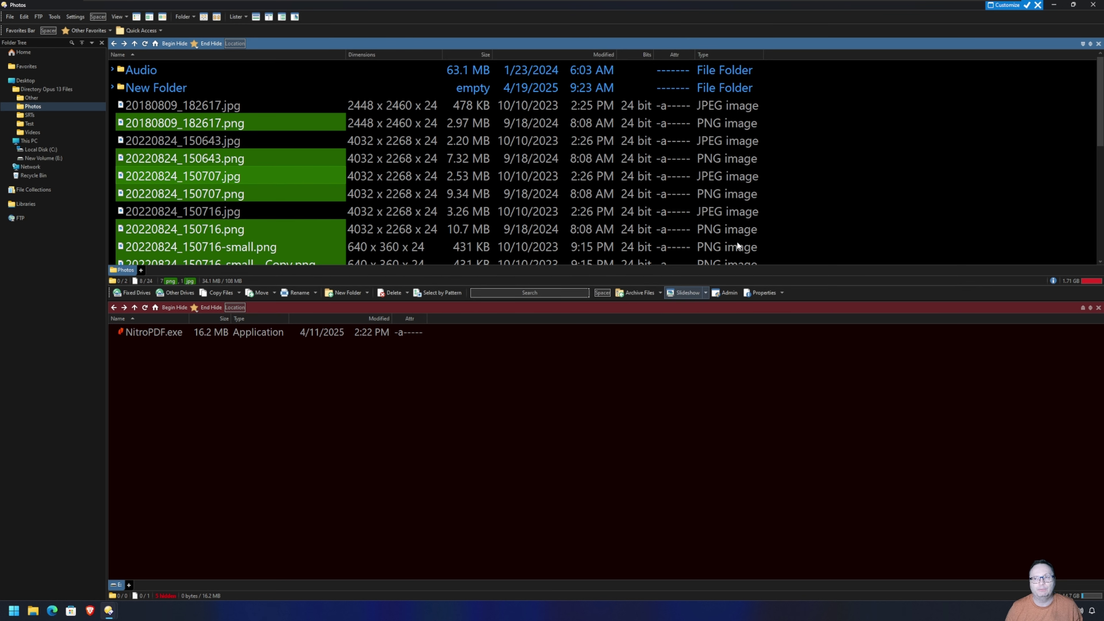
{"action": "left_click", "coordinate": [1027, 5]}
{"action": "left_click", "coordinate": [477, 292]}
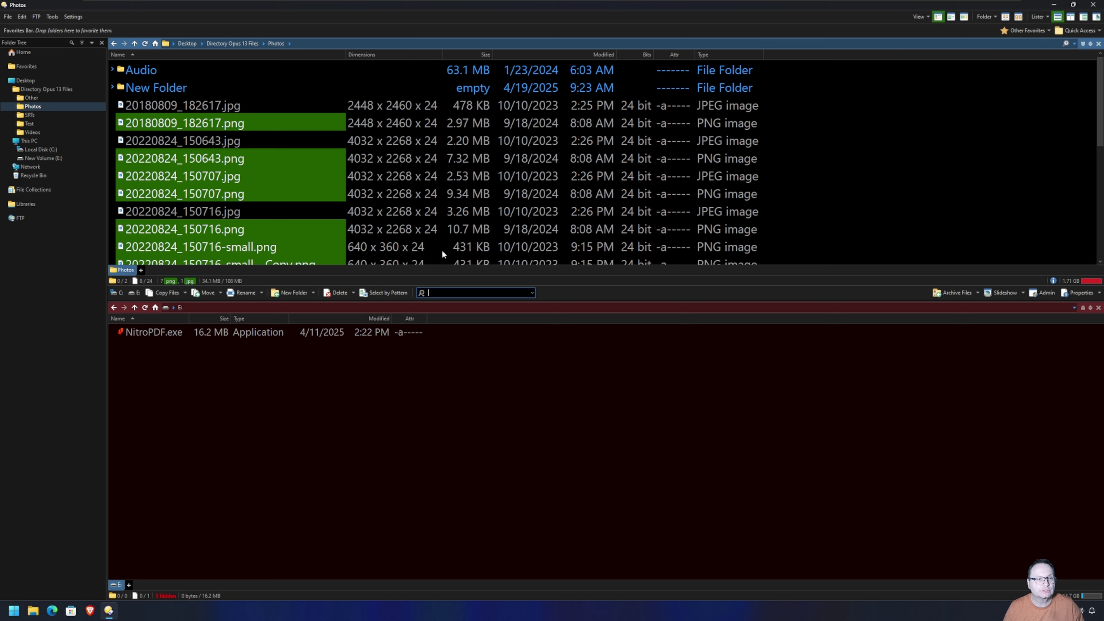
Open Preferences, advance through the introductory tips to the search field tip, and search the settings for "dark mode".
{"action": "left_click", "coordinate": [74, 18]}
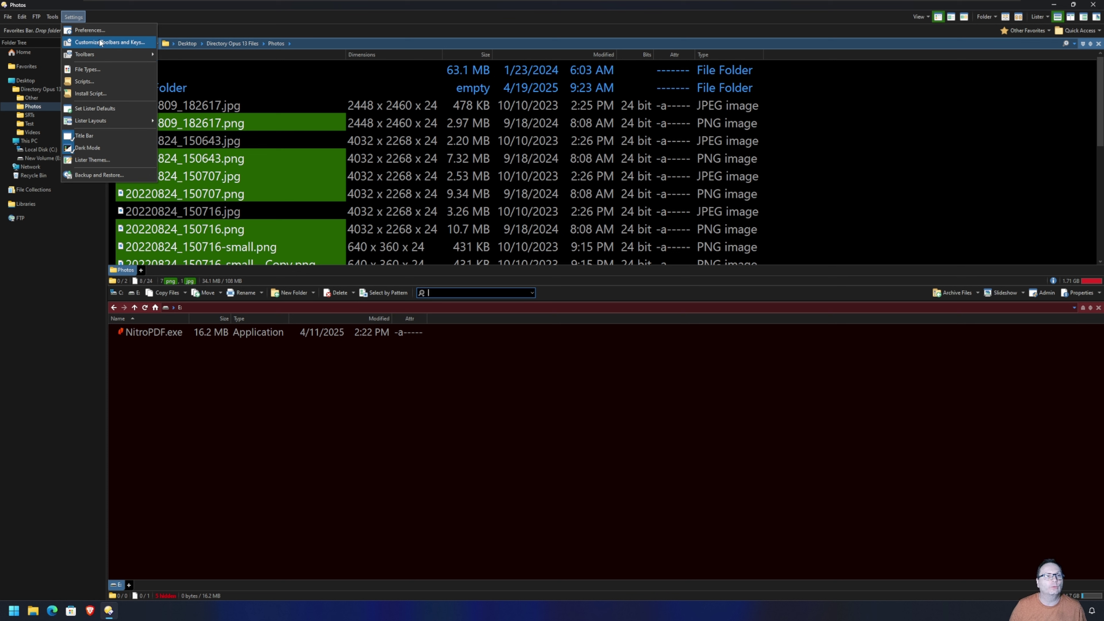
{"action": "left_click", "coordinate": [94, 31]}
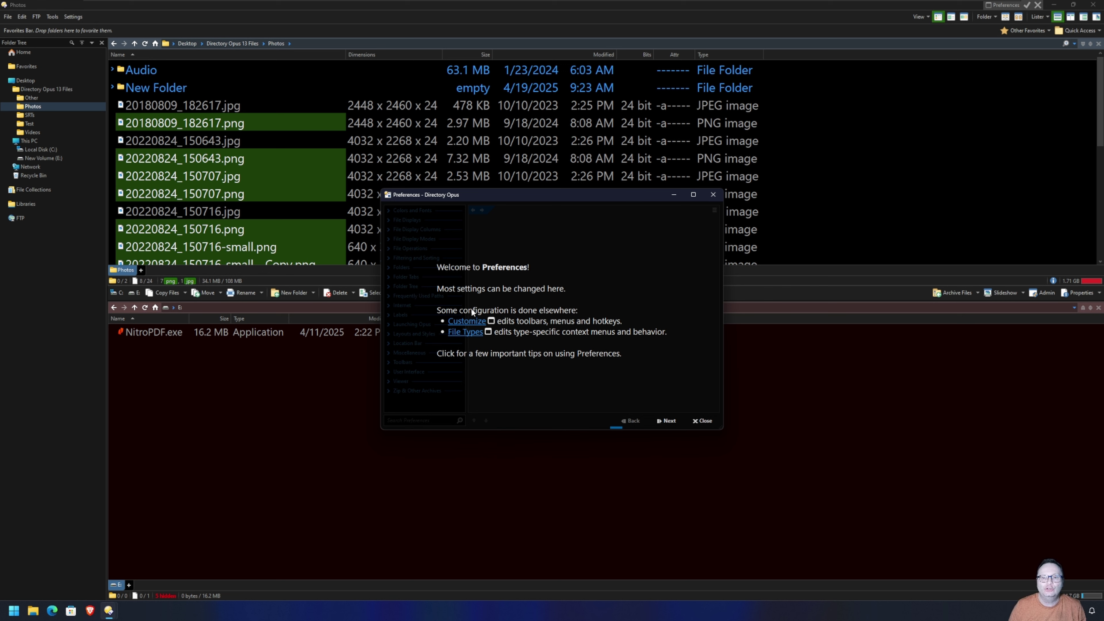
{"action": "left_click", "coordinate": [669, 422]}
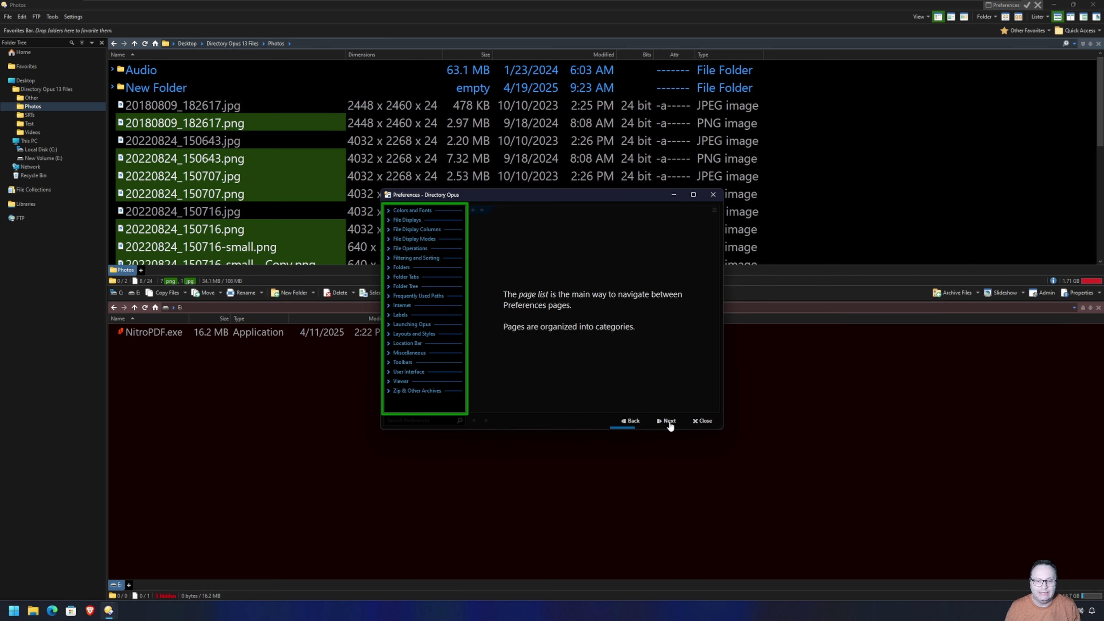
{"action": "left_click", "coordinate": [669, 422]}
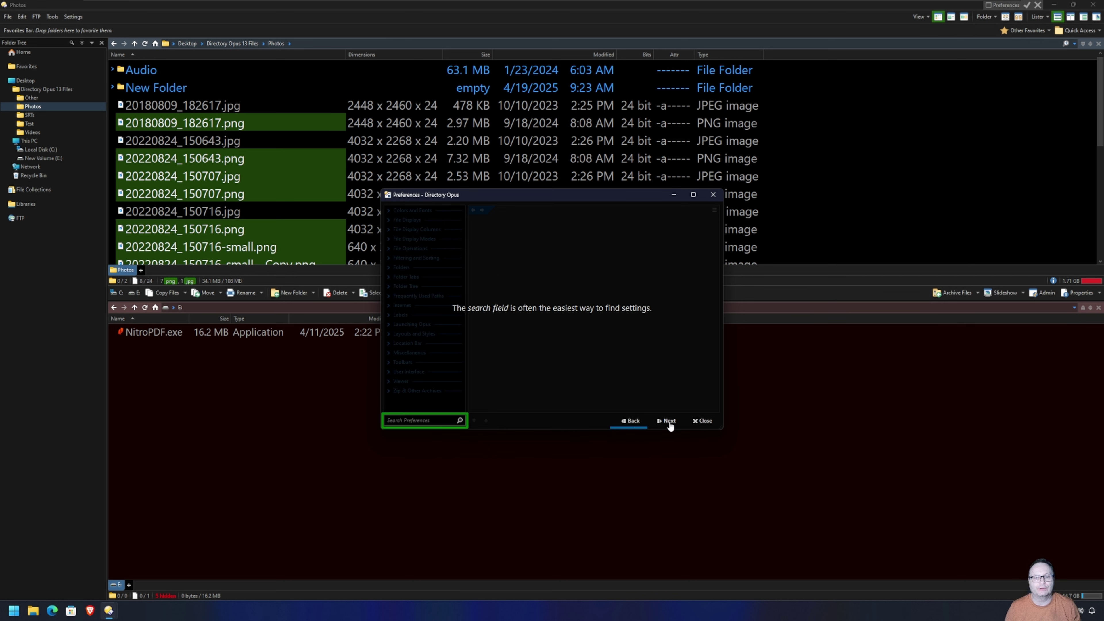
{"action": "left_click", "coordinate": [426, 421]}
{"action": "type", "text": "dark mo"}
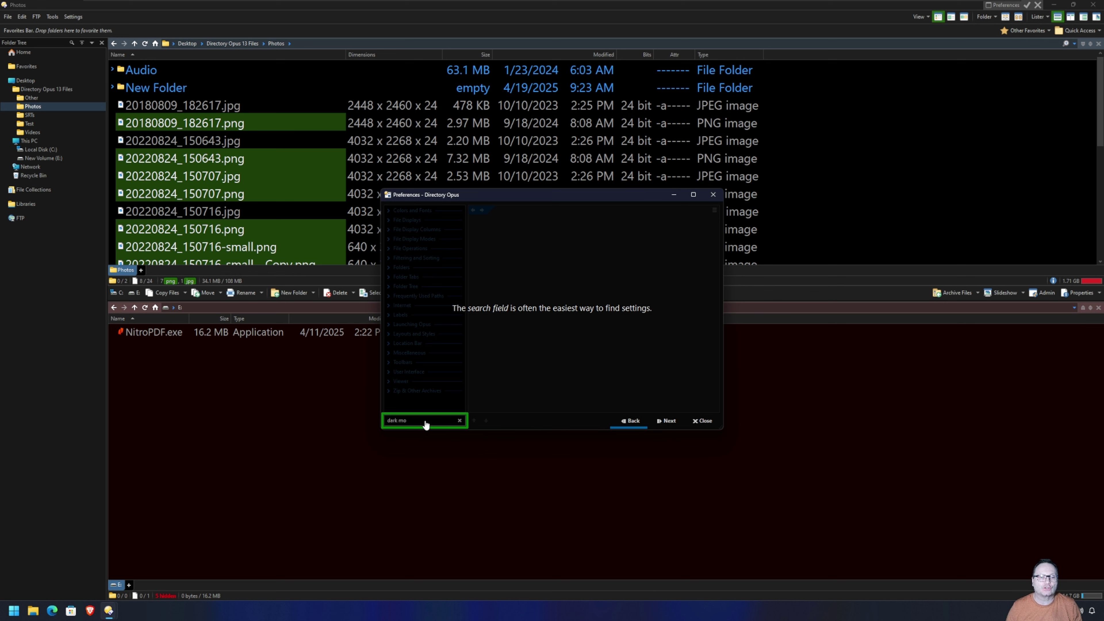
{"action": "type", "text": "de"}
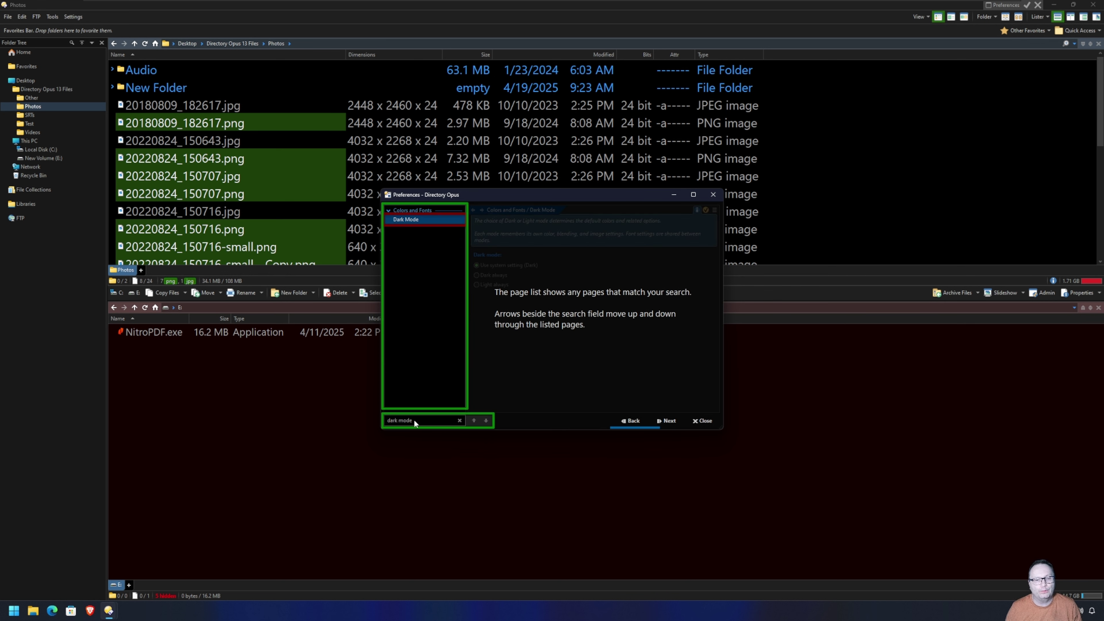
Go through the remaining Preferences tips and finish the introduction to reach the full list of settings pages.
{"action": "left_click", "coordinate": [672, 422]}
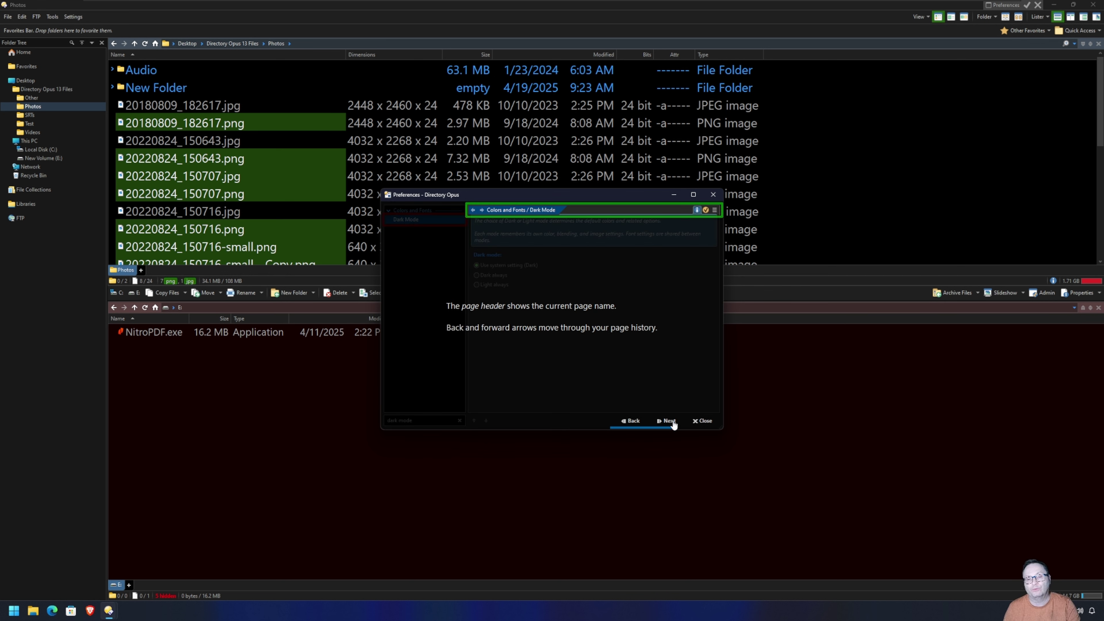
{"action": "left_click", "coordinate": [672, 422]}
{"action": "left_click", "coordinate": [672, 422]}
{"action": "left_click", "coordinate": [673, 422]}
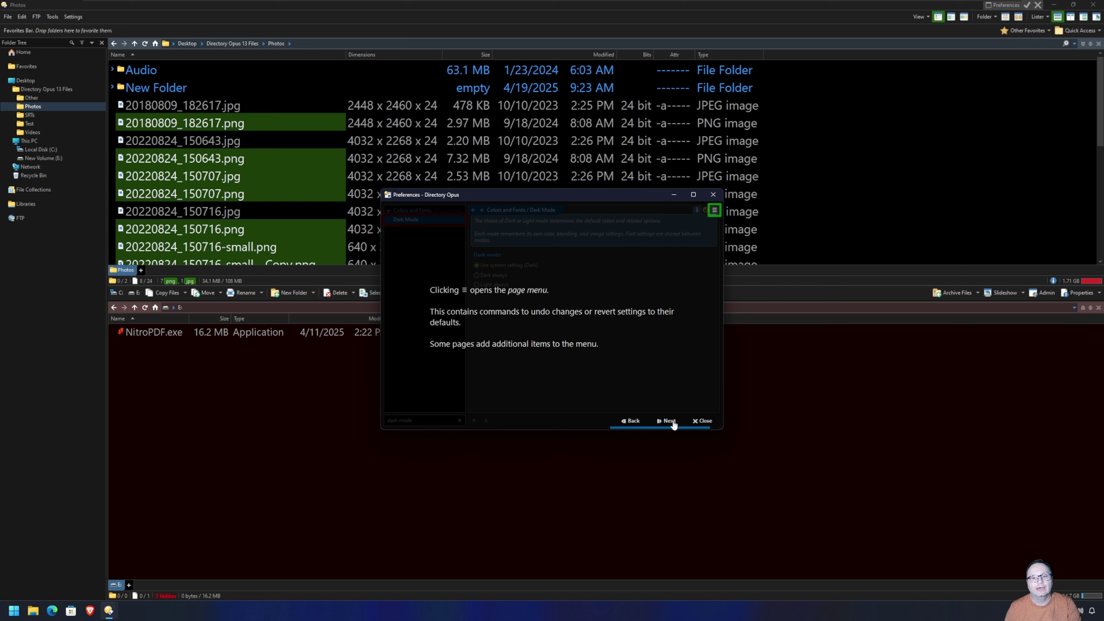
{"action": "left_click", "coordinate": [672, 422]}
{"action": "left_click", "coordinate": [673, 422]}
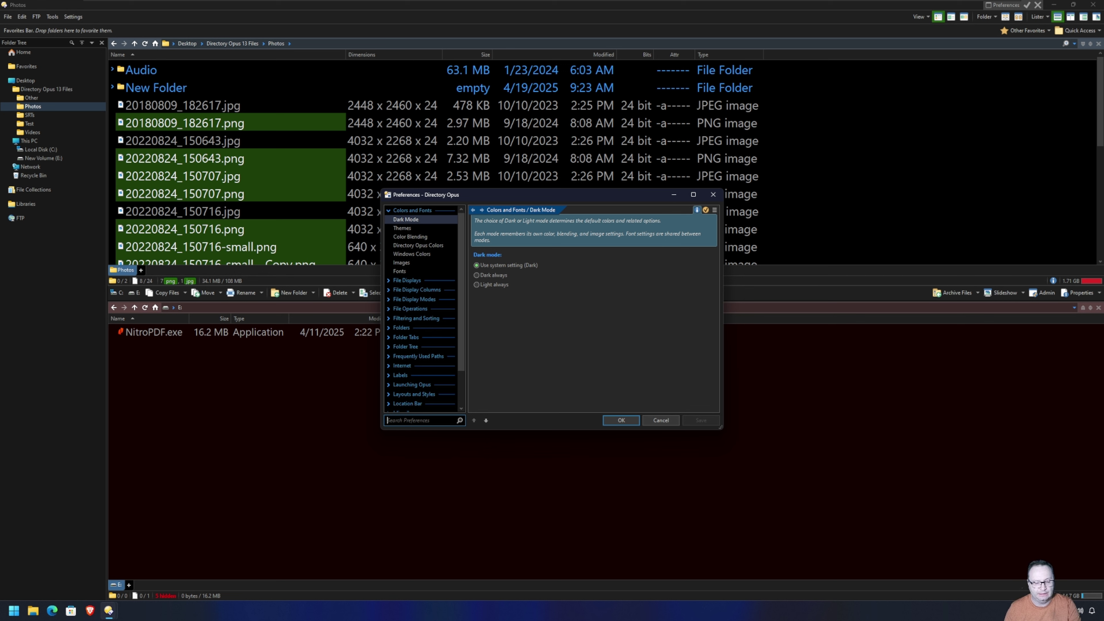
Search Preferences for "tree" and view the Appearance page of the Folder Tree category.
{"action": "type", "text": "tre"}
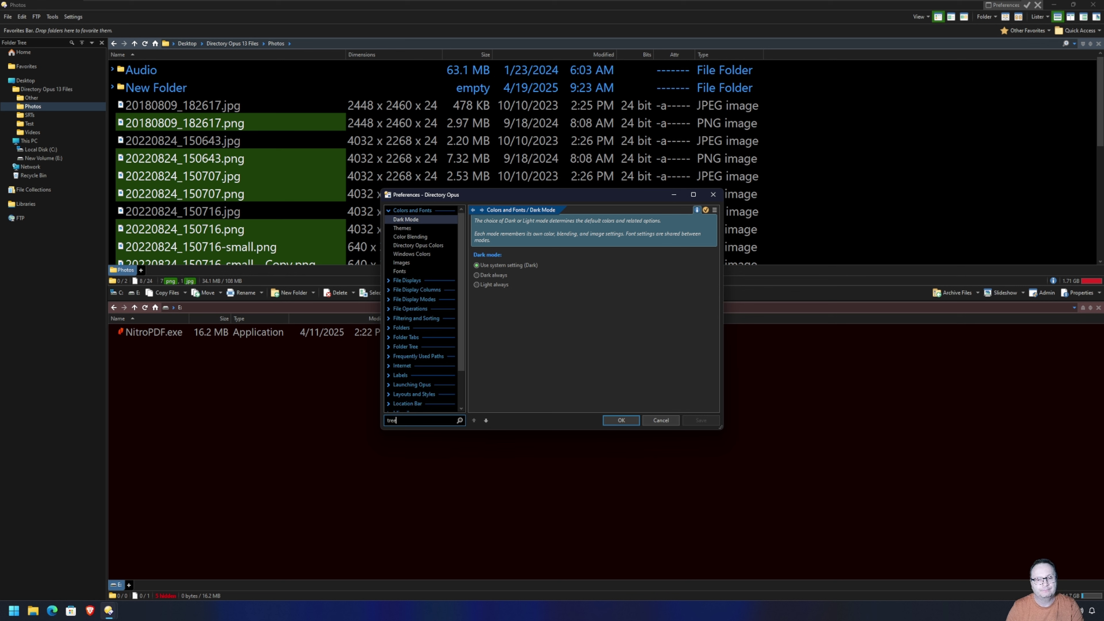
{"action": "type", "text": "e"}
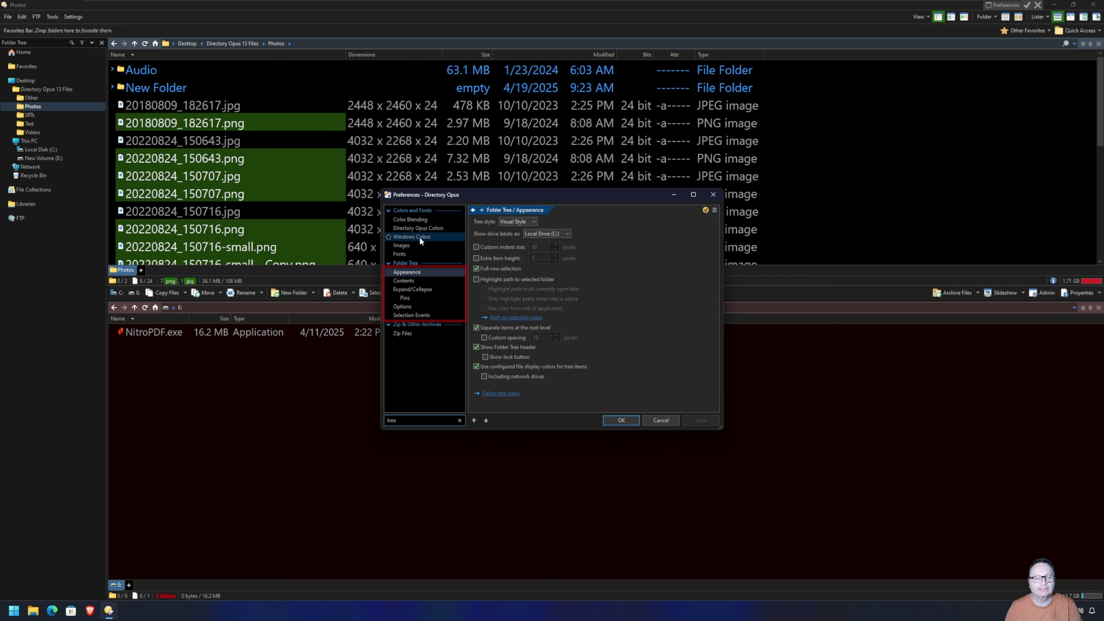
{"action": "left_click", "coordinate": [397, 274]}
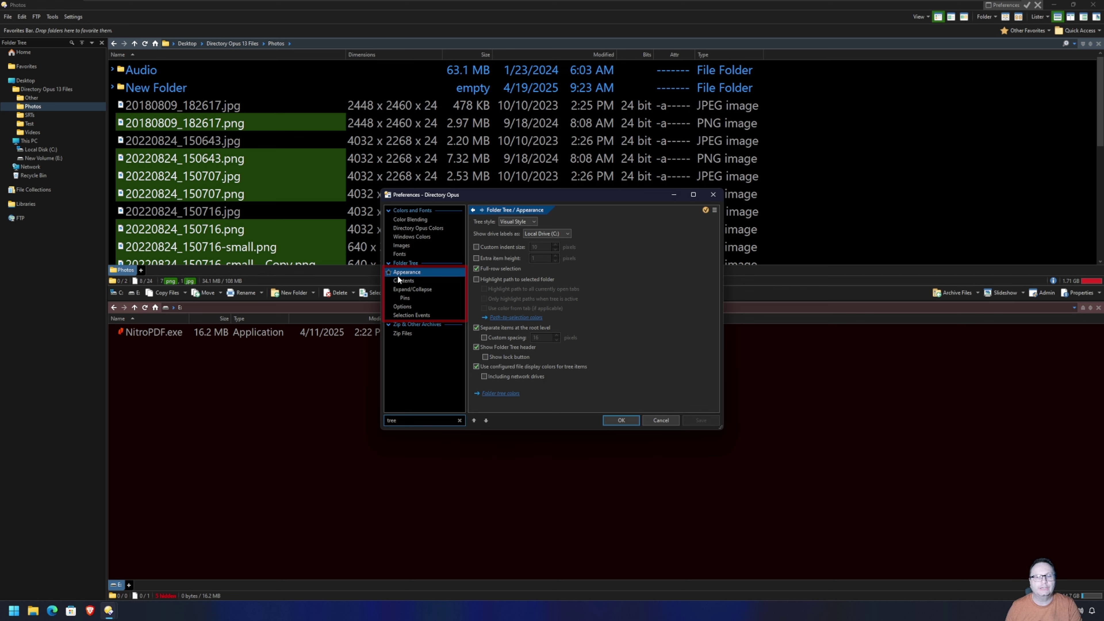
Try out the tree styles, set the folder tree to Lines, and check the drive label options without changing them.
{"action": "left_click", "coordinate": [532, 223]}
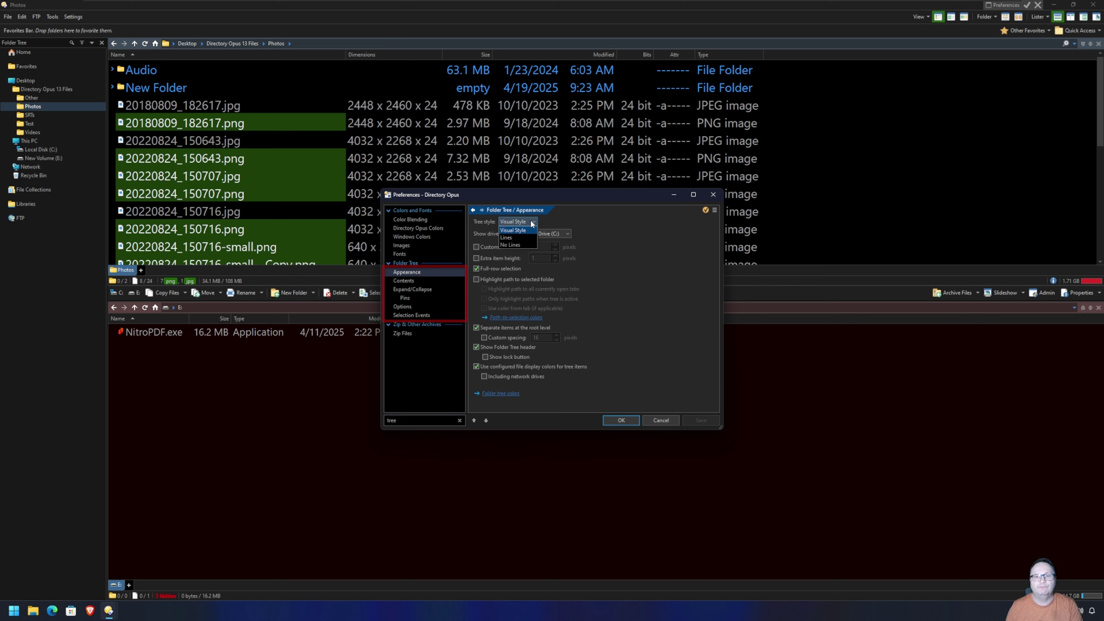
{"action": "left_click", "coordinate": [524, 238]}
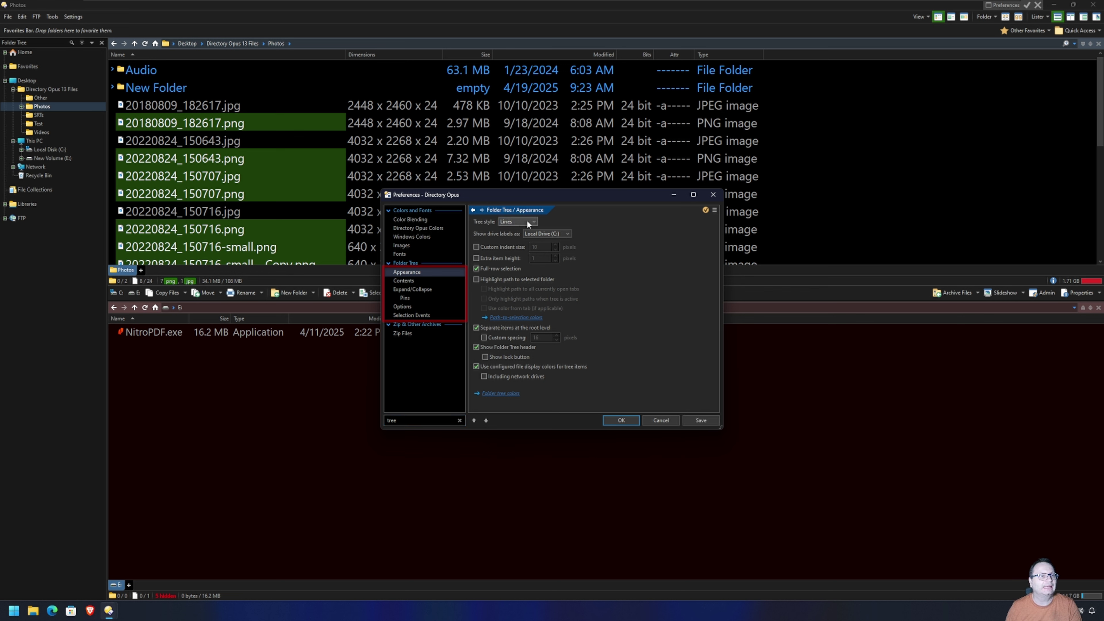
{"action": "left_click", "coordinate": [524, 246]}
{"action": "left_click", "coordinate": [524, 230]}
{"action": "left_click", "coordinate": [530, 222]}
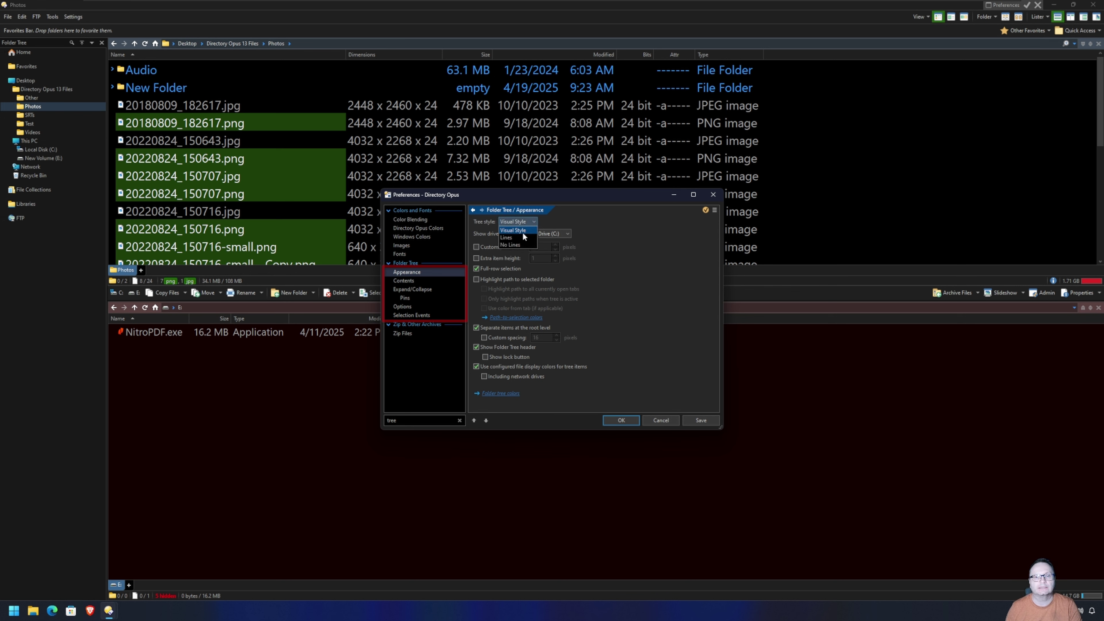
{"action": "left_click", "coordinate": [523, 238]}
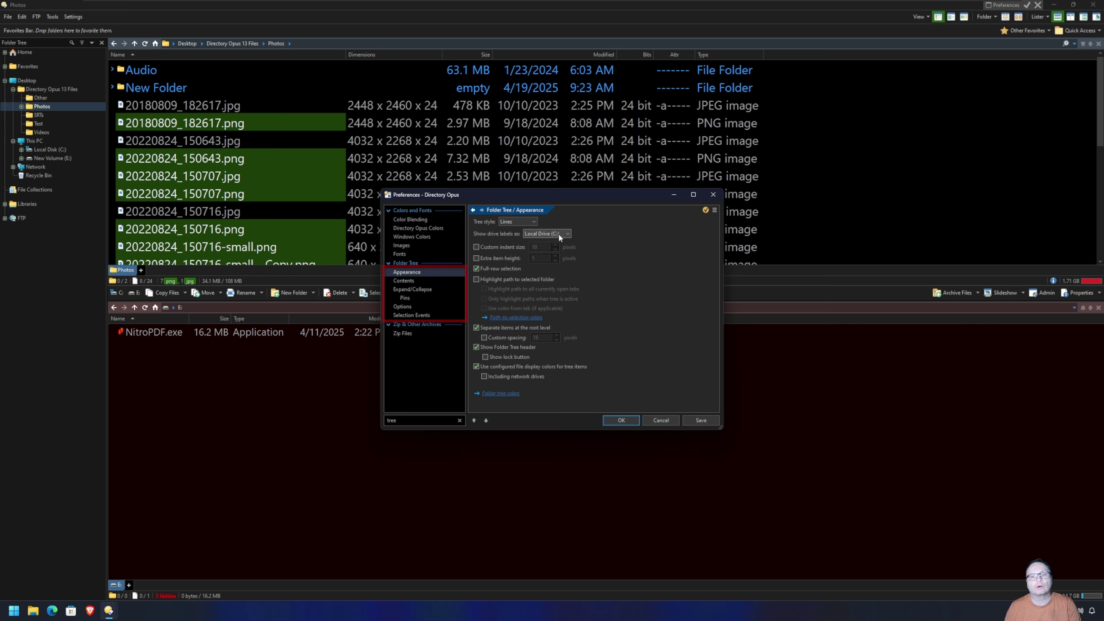
{"action": "left_click", "coordinate": [558, 233]}
{"action": "left_click", "coordinate": [633, 221]}
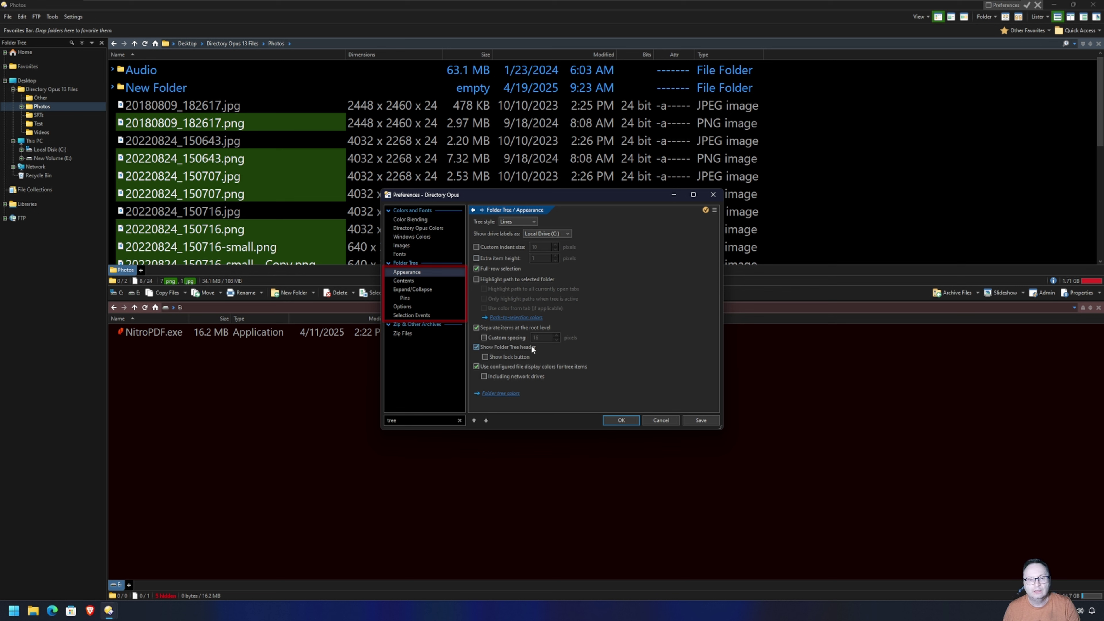
Hide Home, Favorites, FTP and Cloud Storage from the folder tree's contents and apply the change.
{"action": "left_click", "coordinate": [404, 280]}
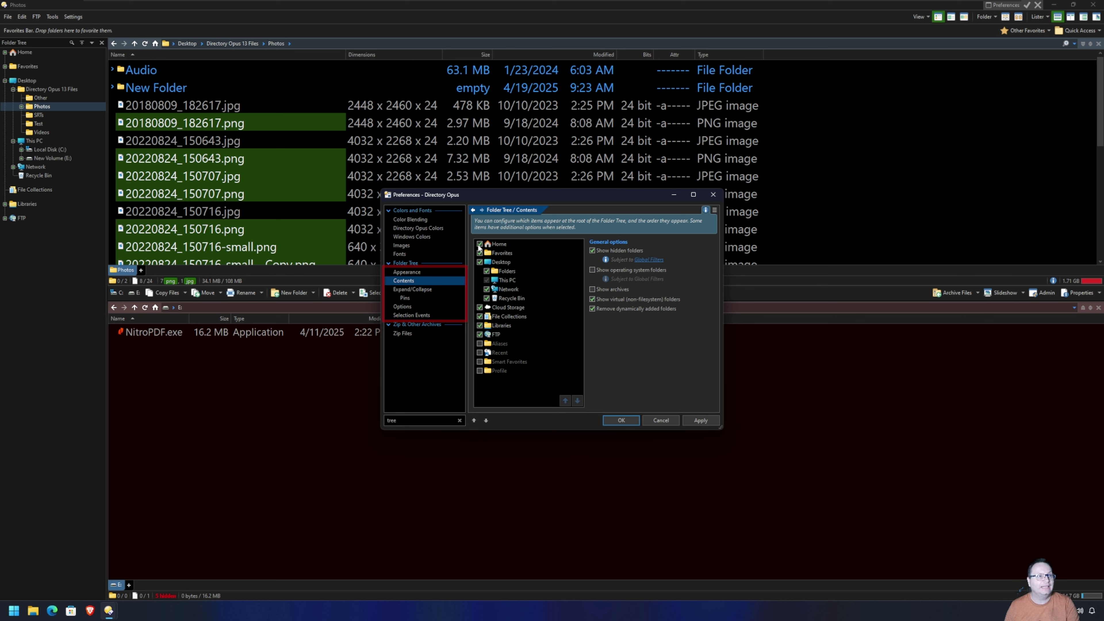
{"action": "left_click", "coordinate": [491, 246]}
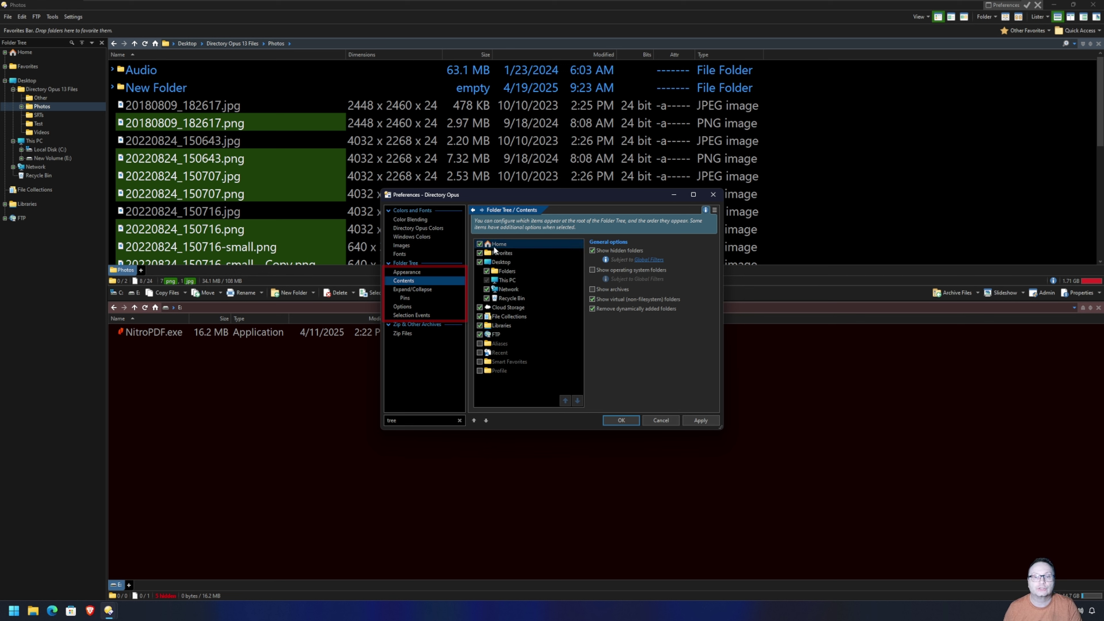
{"action": "left_click", "coordinate": [479, 246]}
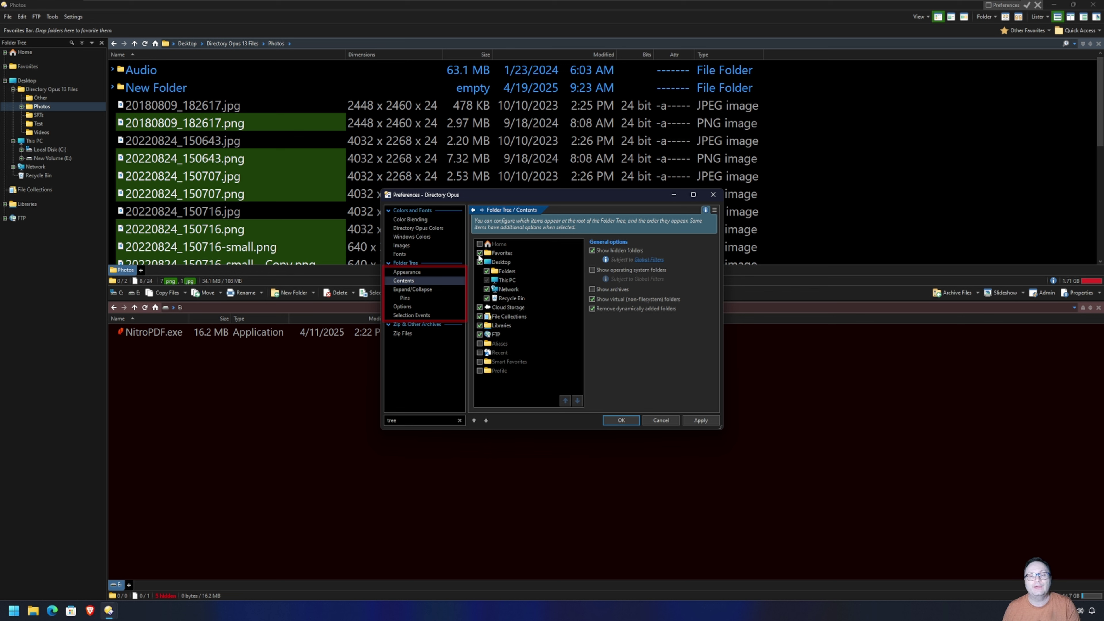
{"action": "left_click", "coordinate": [479, 253]}
{"action": "left_click", "coordinate": [504, 263]}
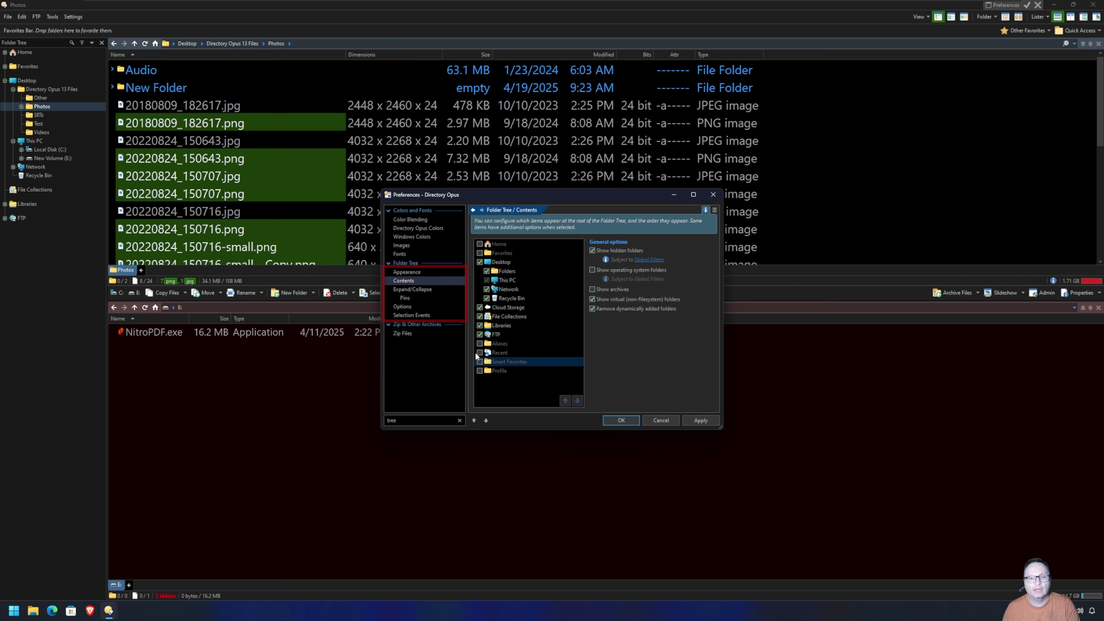
{"action": "left_click", "coordinate": [480, 334]}
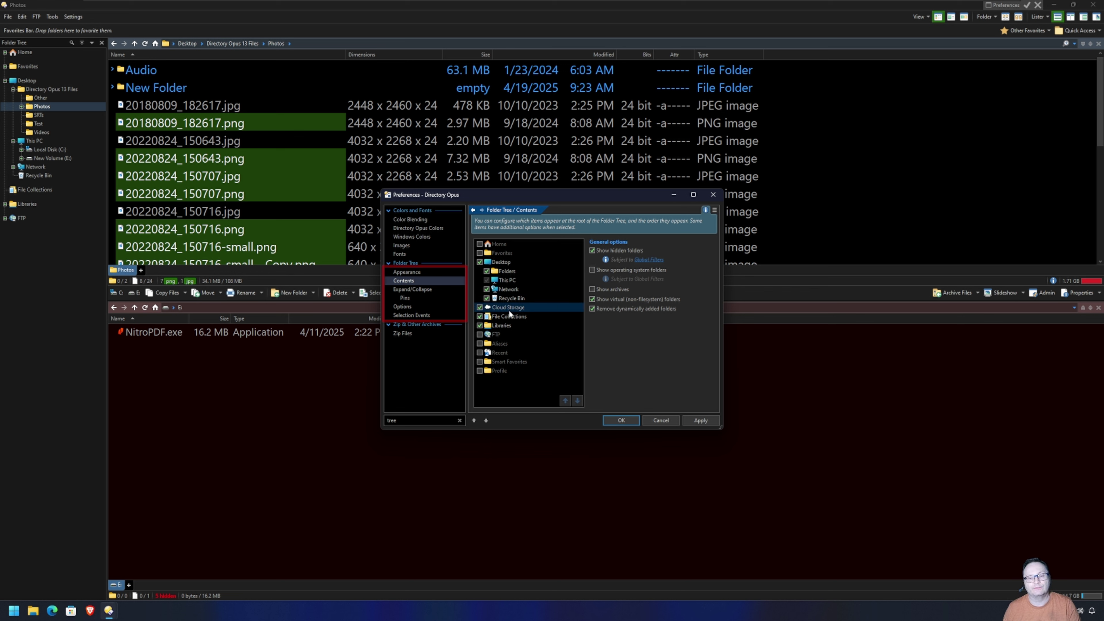
{"action": "left_click", "coordinate": [480, 307]}
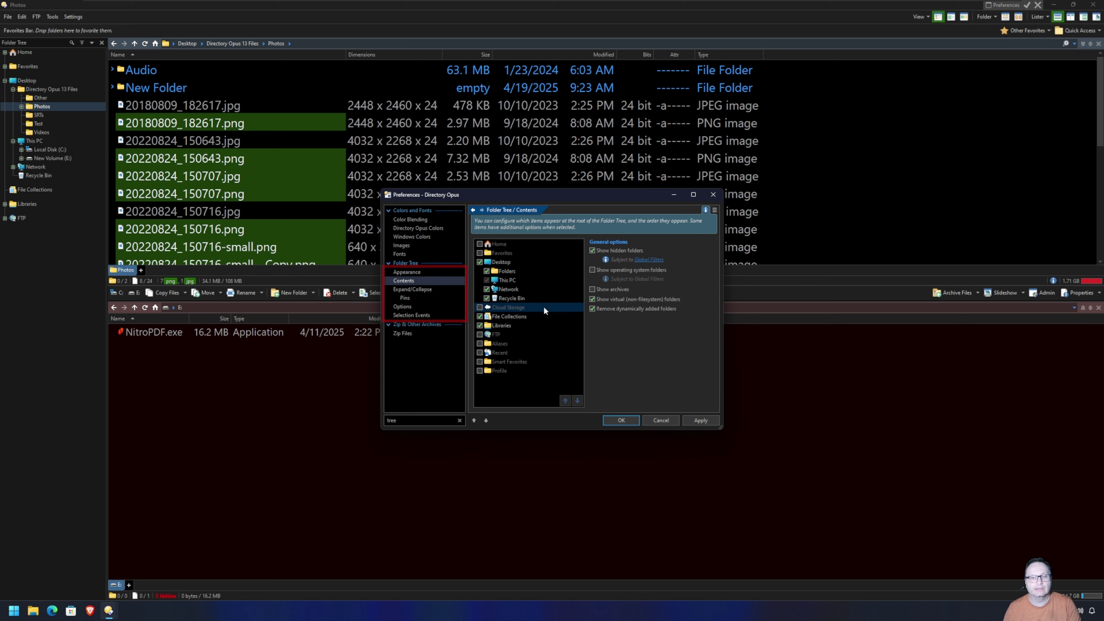
{"action": "left_click", "coordinate": [700, 421]}
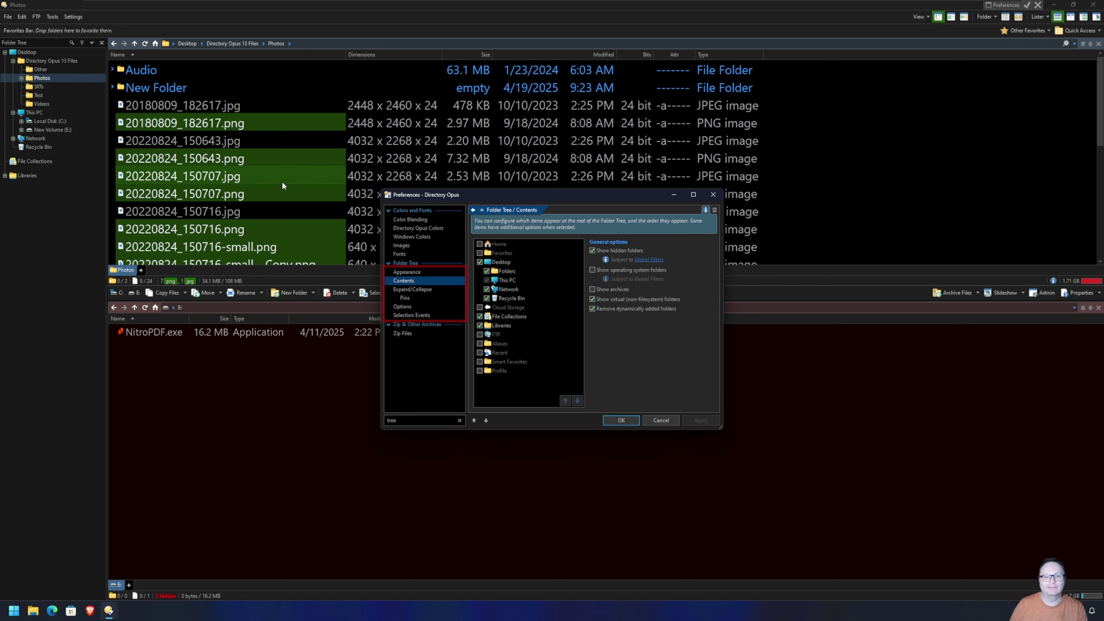
Examine the Expand/Collapse, Options and Selection Events settings of the folder tree.
{"action": "left_click", "coordinate": [416, 290]}
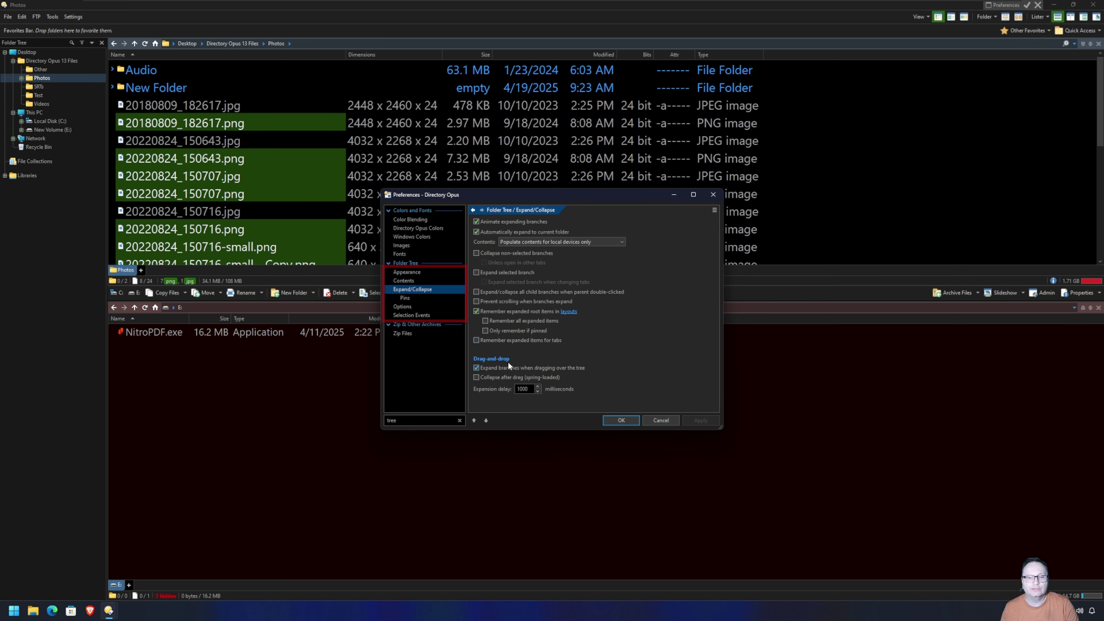
{"action": "left_click", "coordinate": [414, 306]}
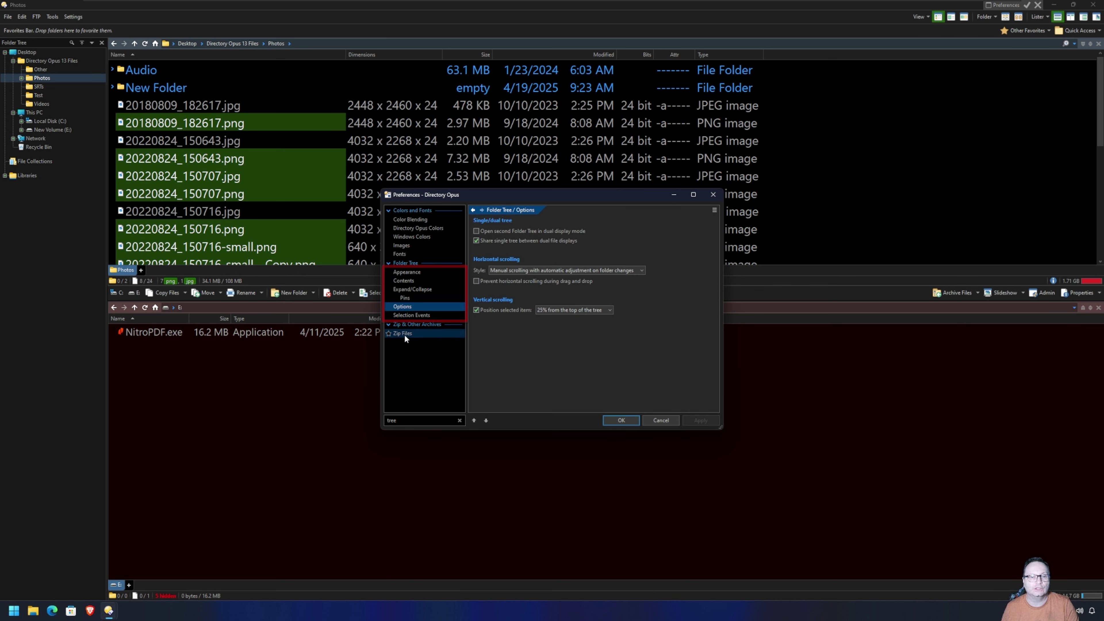
{"action": "left_click", "coordinate": [407, 316]}
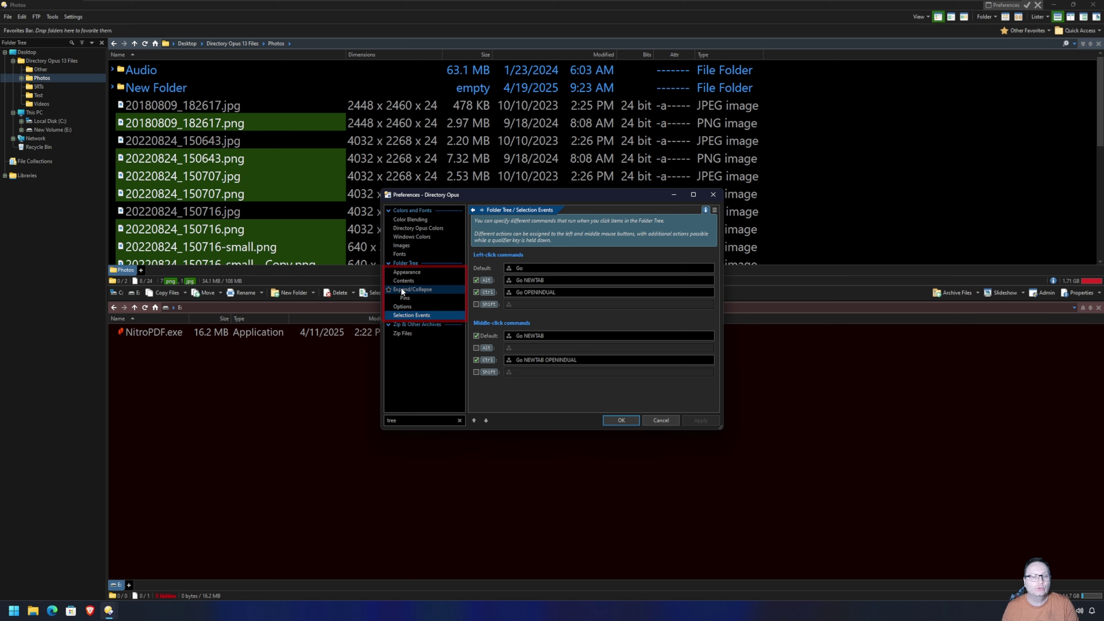
Enable highlighting of the path to the selected folder in the tree's appearance settings and try it on New Folder inside Photos.
{"action": "left_click", "coordinate": [403, 273]}
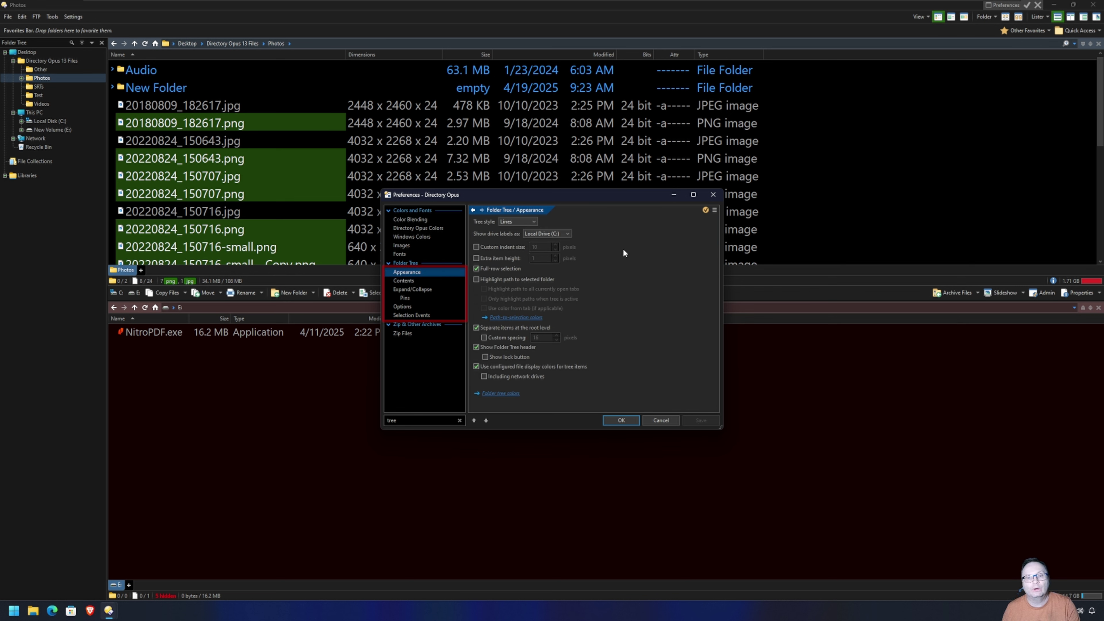
{"action": "left_click", "coordinate": [476, 279]}
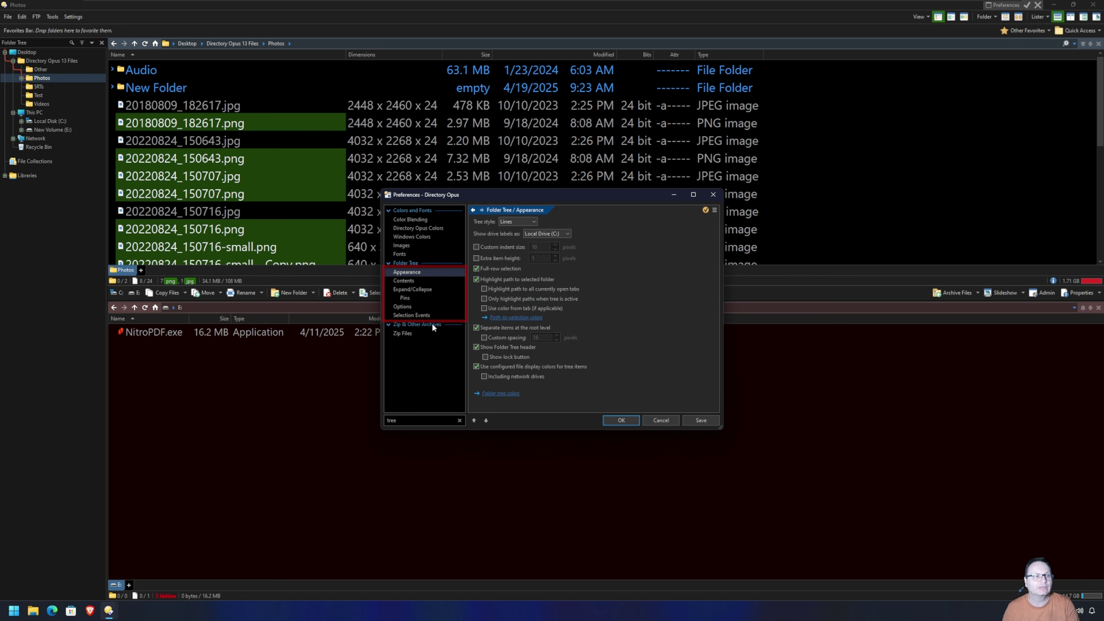
{"action": "left_click", "coordinate": [21, 78]}
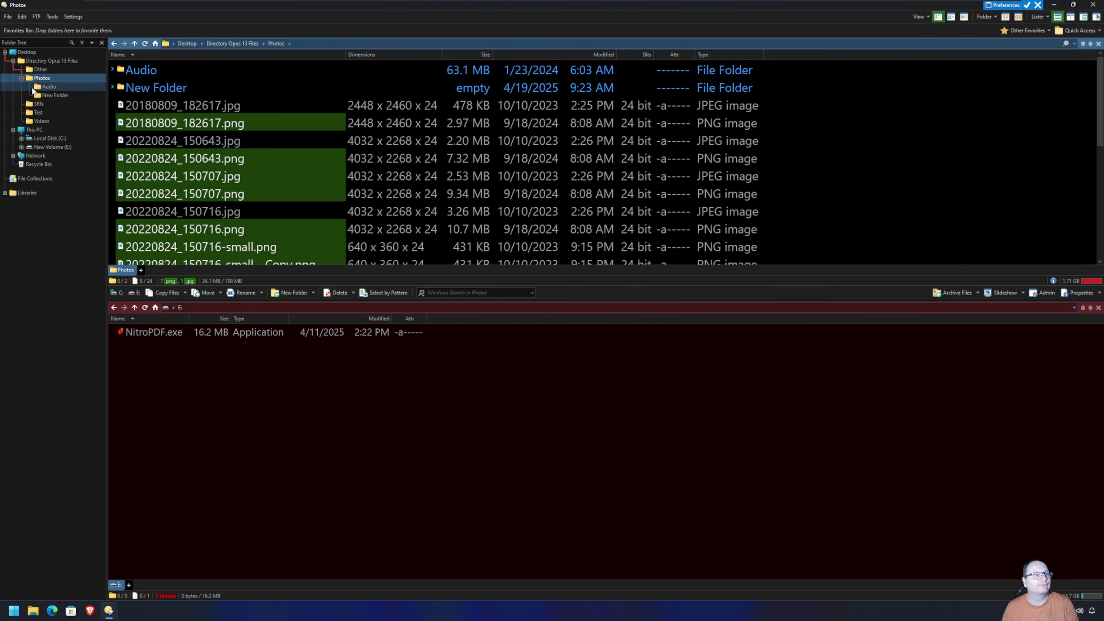
{"action": "left_click", "coordinate": [54, 95]}
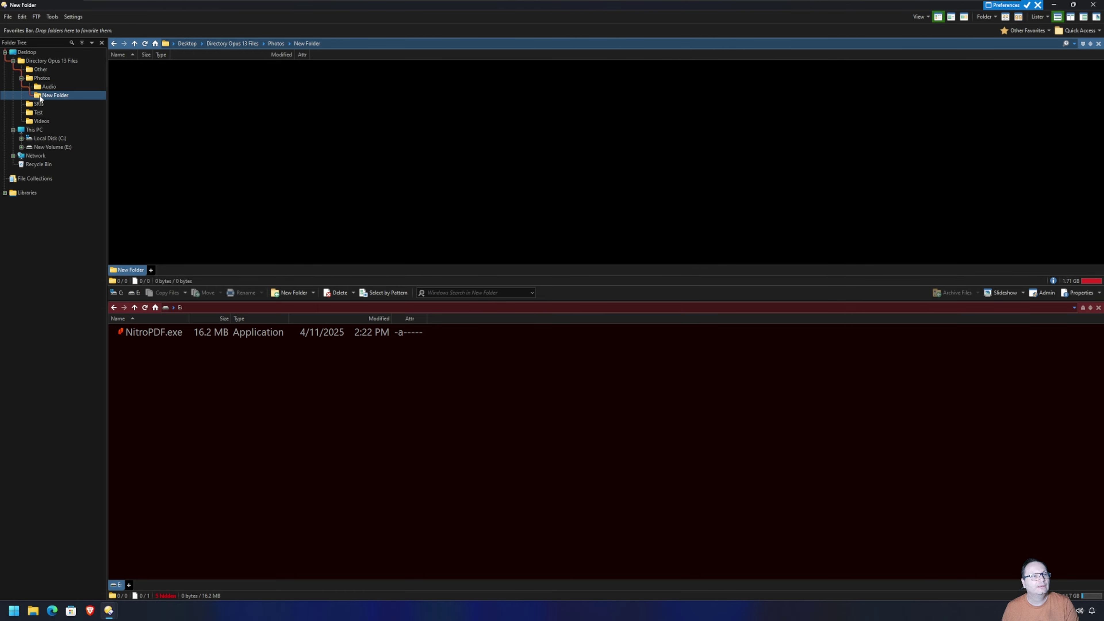
Navigate through This PC and Local Disk (C:) in the folder tree to Windows\System32 to follow the highlighted path.
{"action": "left_click", "coordinate": [64, 131]}
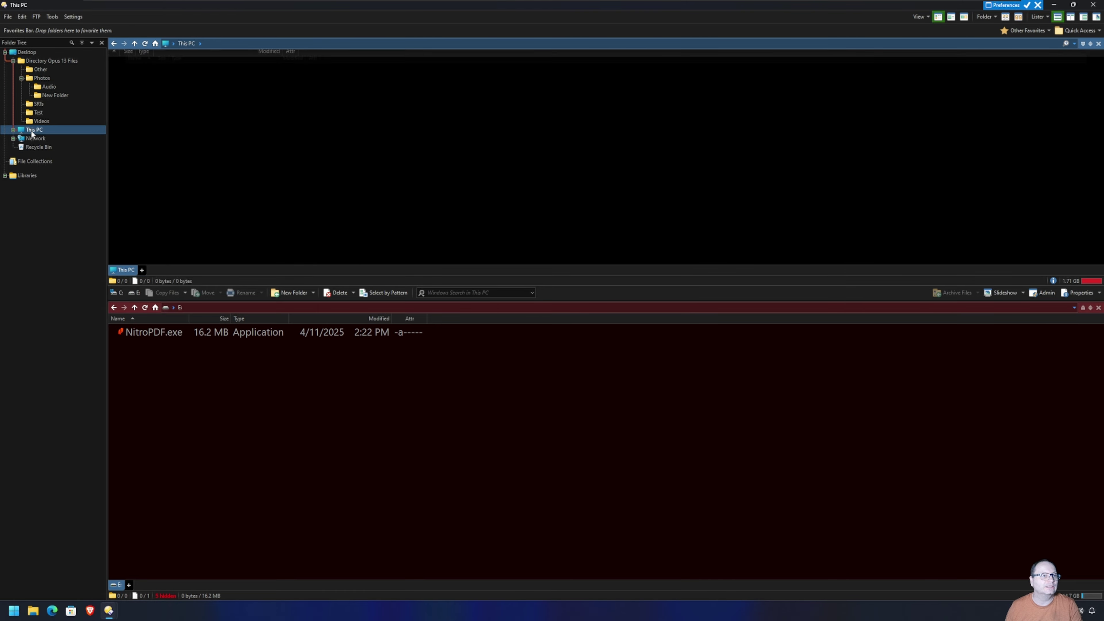
{"action": "left_click", "coordinate": [48, 139]}
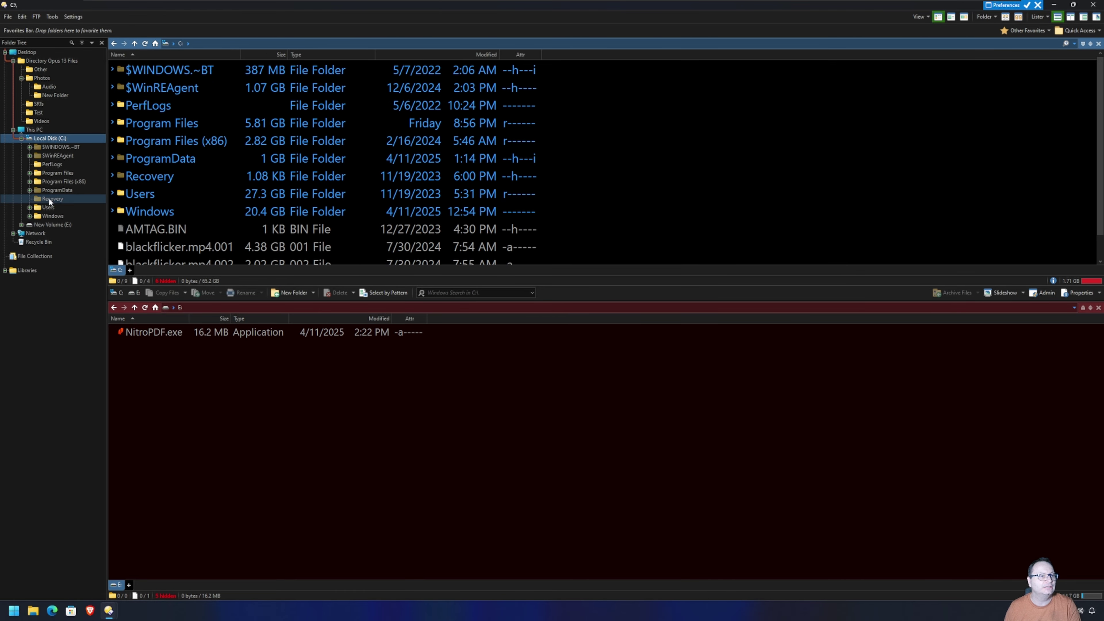
{"action": "left_click", "coordinate": [50, 216]}
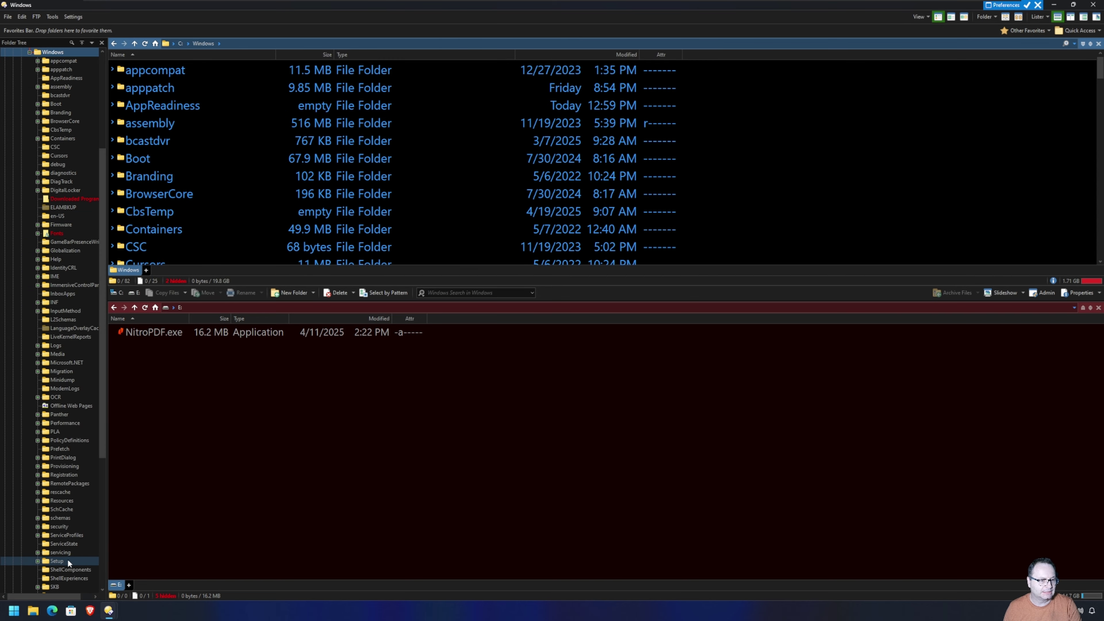
{"action": "scroll", "coordinate": [67, 559], "scroll_direction": "down", "scroll_amount": 4}
{"action": "left_click", "coordinate": [65, 526]}
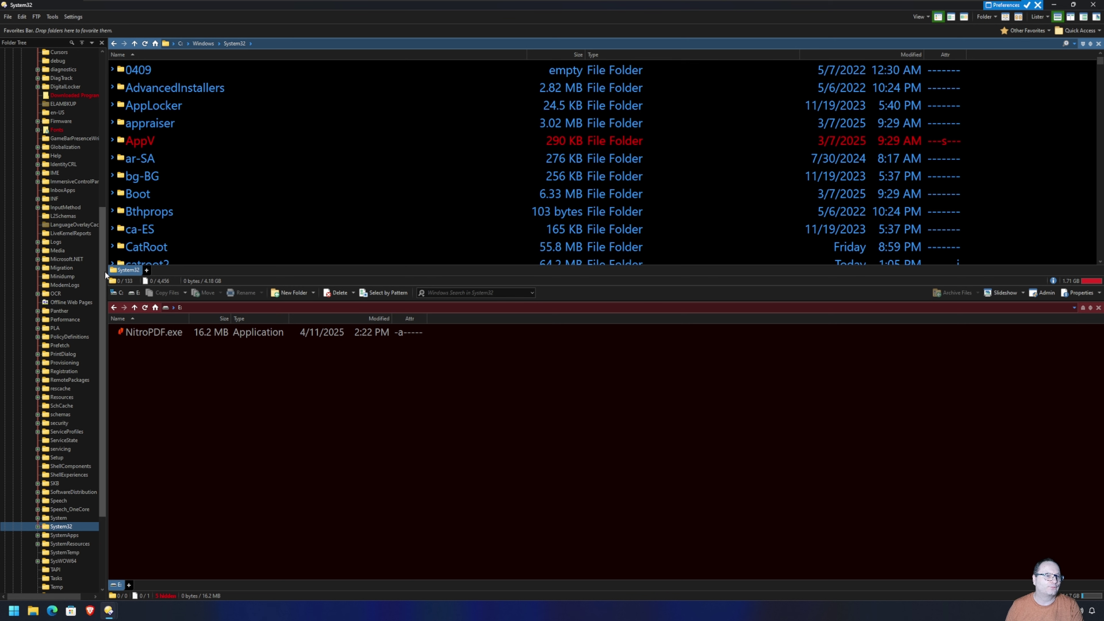
Widen the folder tree pane and open the drivers folder inside System32 to follow its path from the top of the tree.
{"action": "left_click_drag", "start_coordinate": [128, 265], "coordinate": [284, 265]}
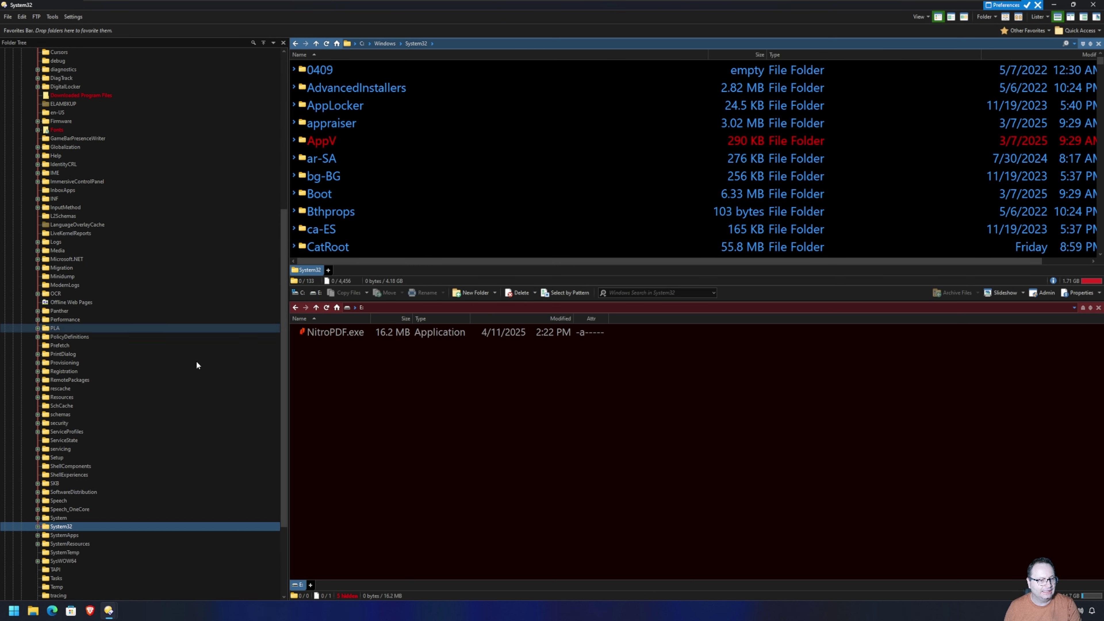
{"action": "scroll", "coordinate": [343, 108], "scroll_direction": "down", "scroll_amount": 4}
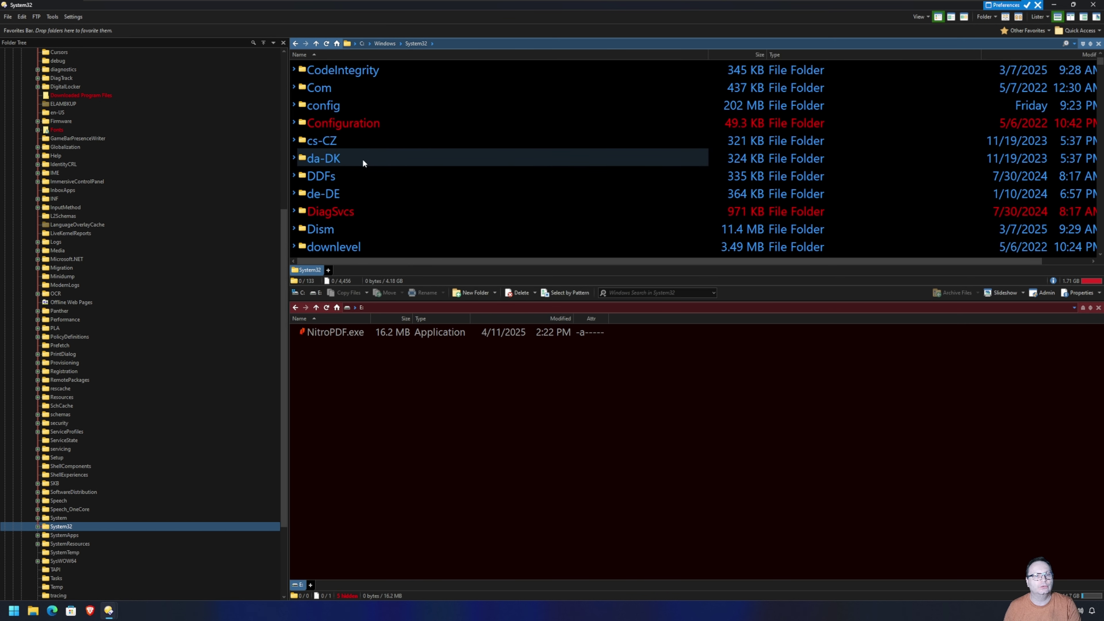
{"action": "scroll", "coordinate": [335, 176], "scroll_direction": "down", "scroll_amount": 2}
{"action": "double_click", "coordinate": [324, 159]}
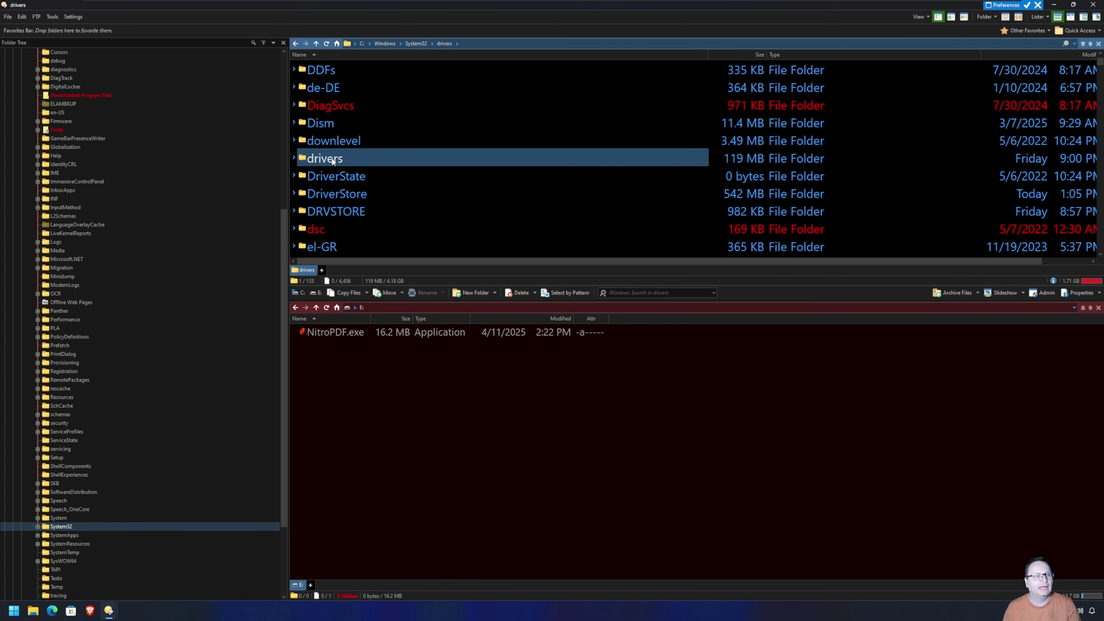
{"action": "scroll", "coordinate": [280, 225], "scroll_direction": "up", "scroll_amount": 10}
{"action": "scroll", "coordinate": [279, 225], "scroll_direction": "up", "scroll_amount": 15}
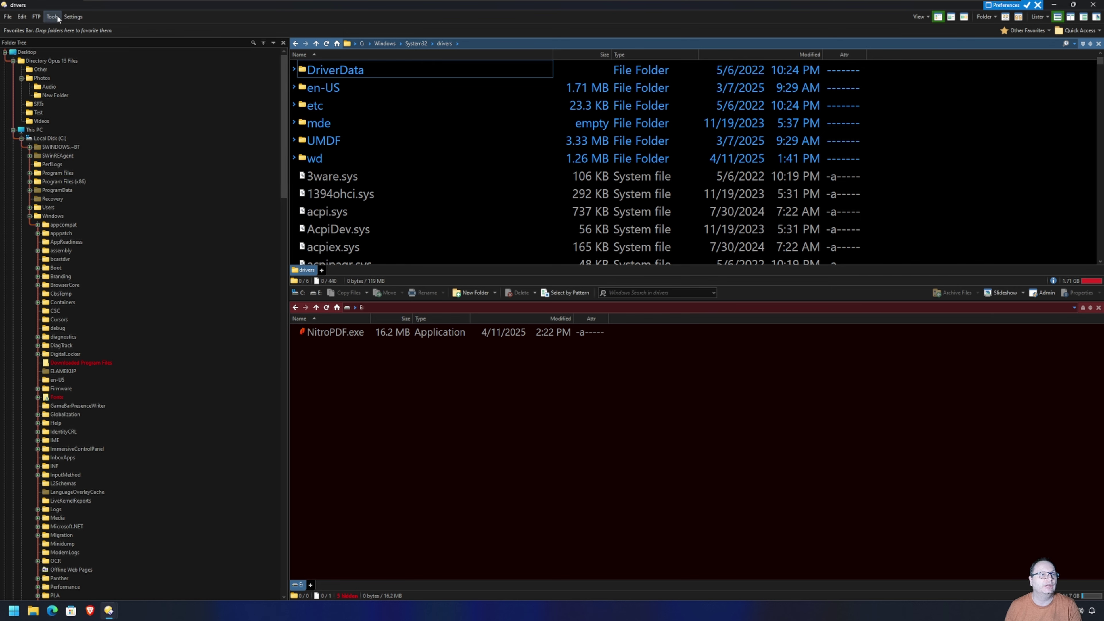
Search the Preferences for "lister" and look through the matching pages, including Directory Opus Colors.
{"action": "left_click", "coordinate": [73, 17]}
{"action": "left_click", "coordinate": [87, 28]}
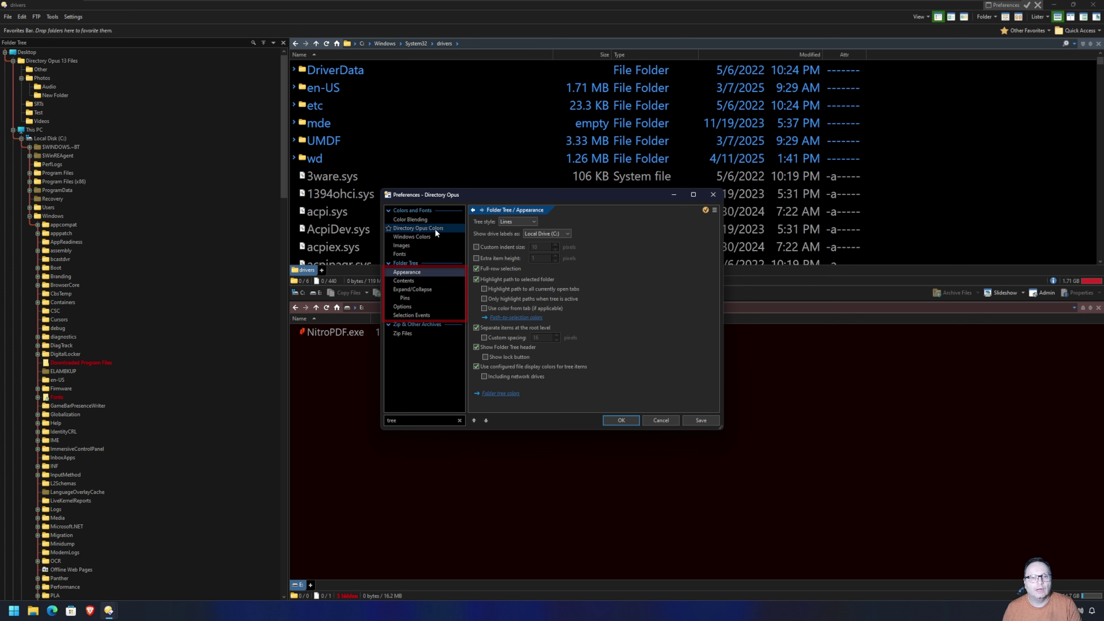
{"action": "left_click_drag", "start_coordinate": [405, 420], "coordinate": [330, 418]}
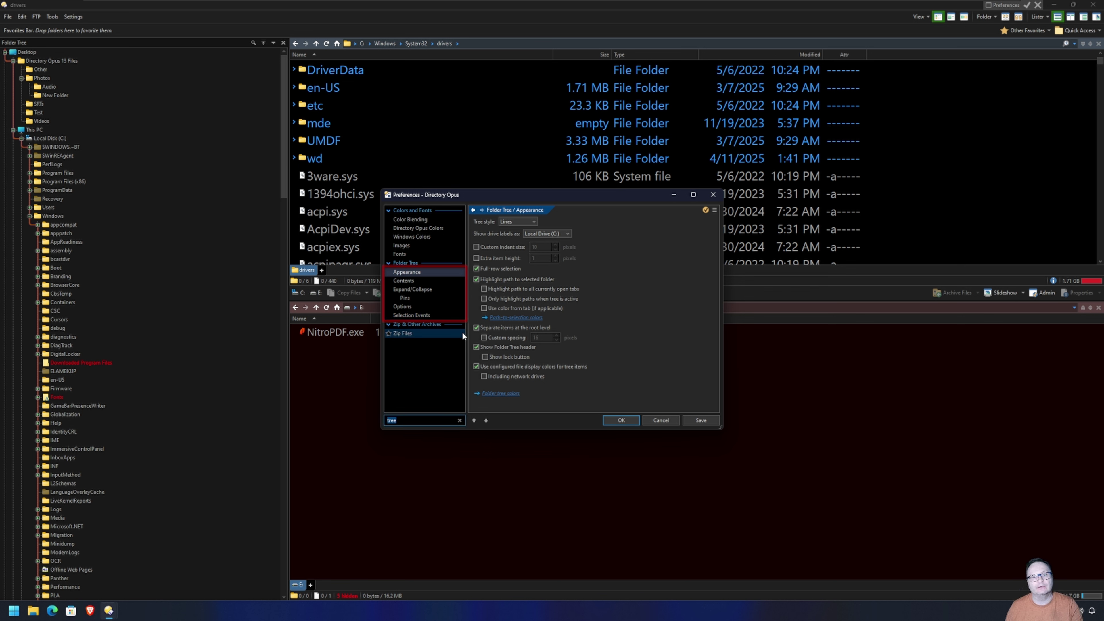
{"action": "type", "text": "lister"}
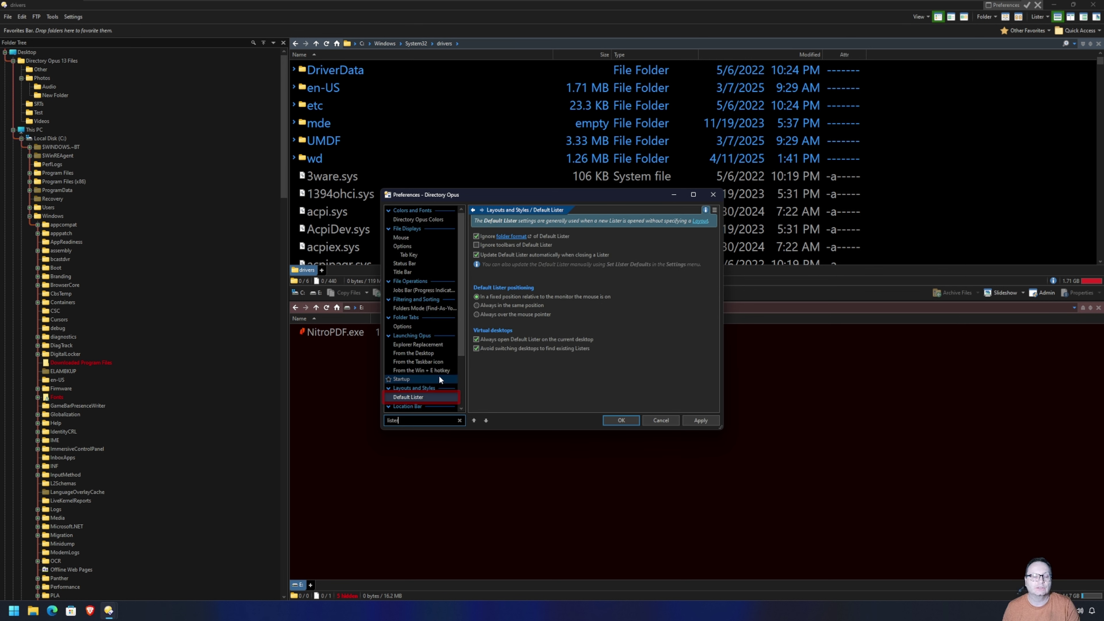
{"action": "left_click", "coordinate": [434, 220]}
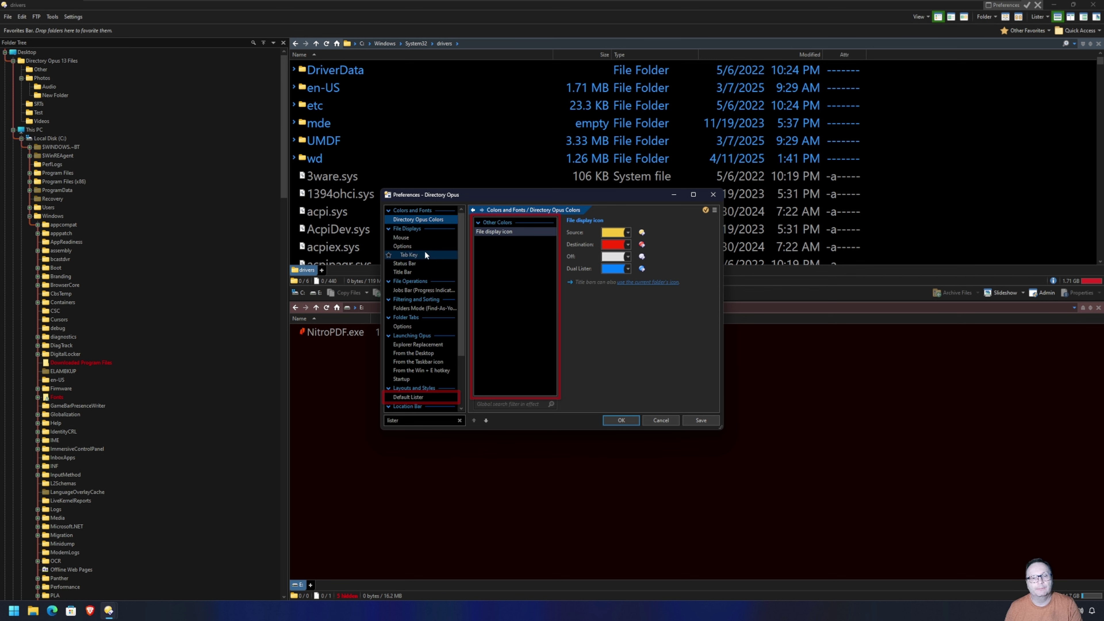
{"action": "scroll", "coordinate": [418, 309], "scroll_direction": "down", "scroll_amount": 2}
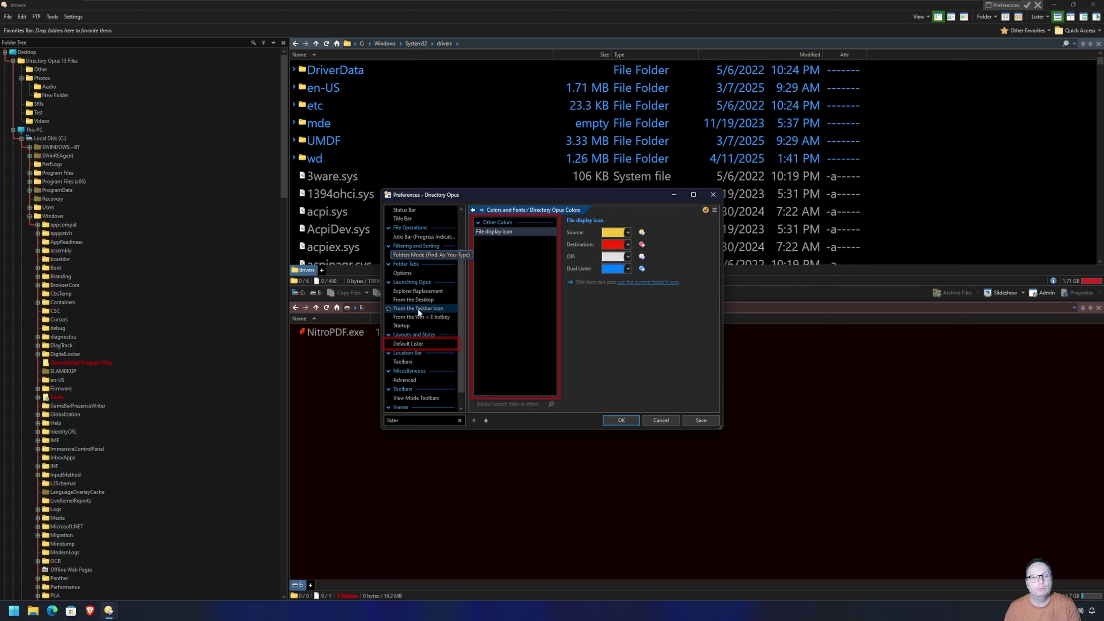
{"action": "scroll", "coordinate": [432, 284], "scroll_direction": "down", "scroll_amount": 1}
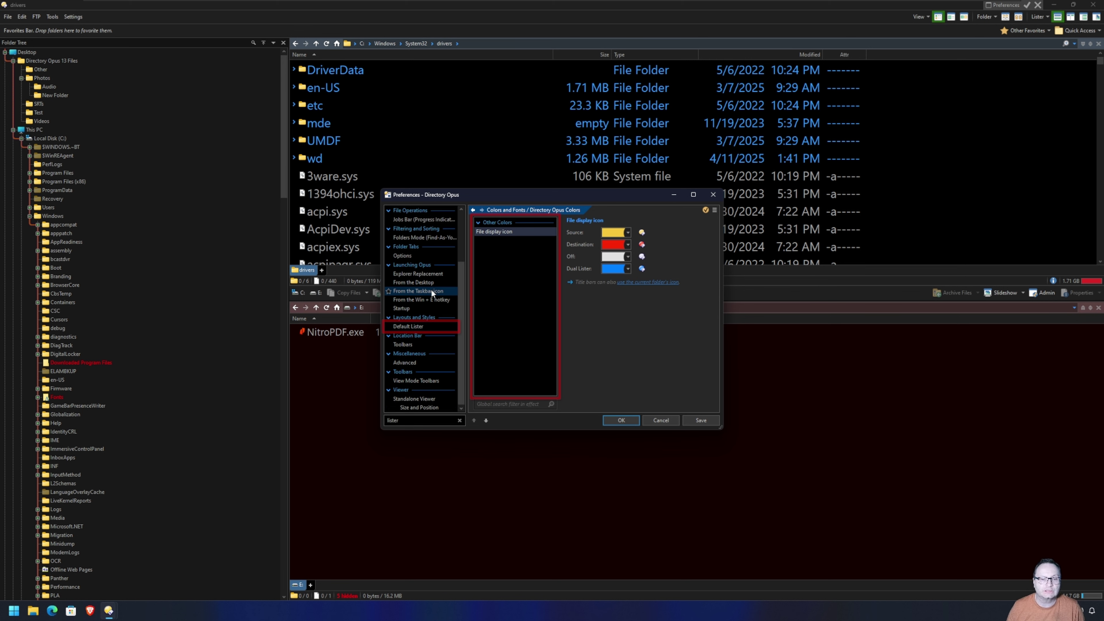
{"action": "scroll", "coordinate": [430, 288], "scroll_direction": "up", "scroll_amount": 3}
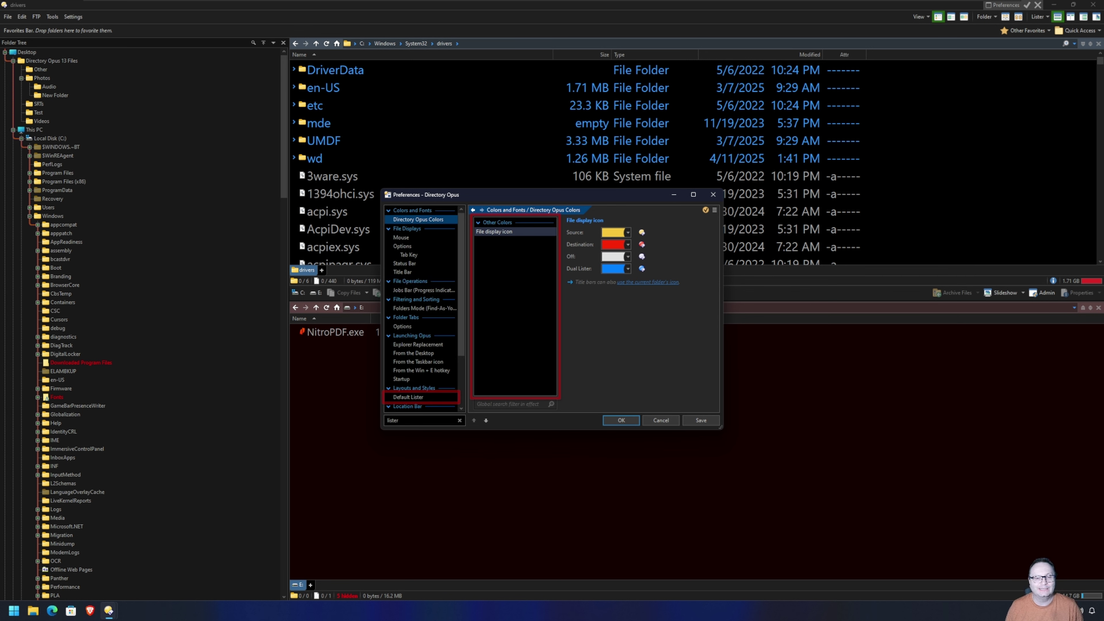
Search the Preferences for "font" and set the folder tree's font to Arial Black.
{"action": "double_click", "coordinate": [393, 420]}
{"action": "type", "text": "font"}
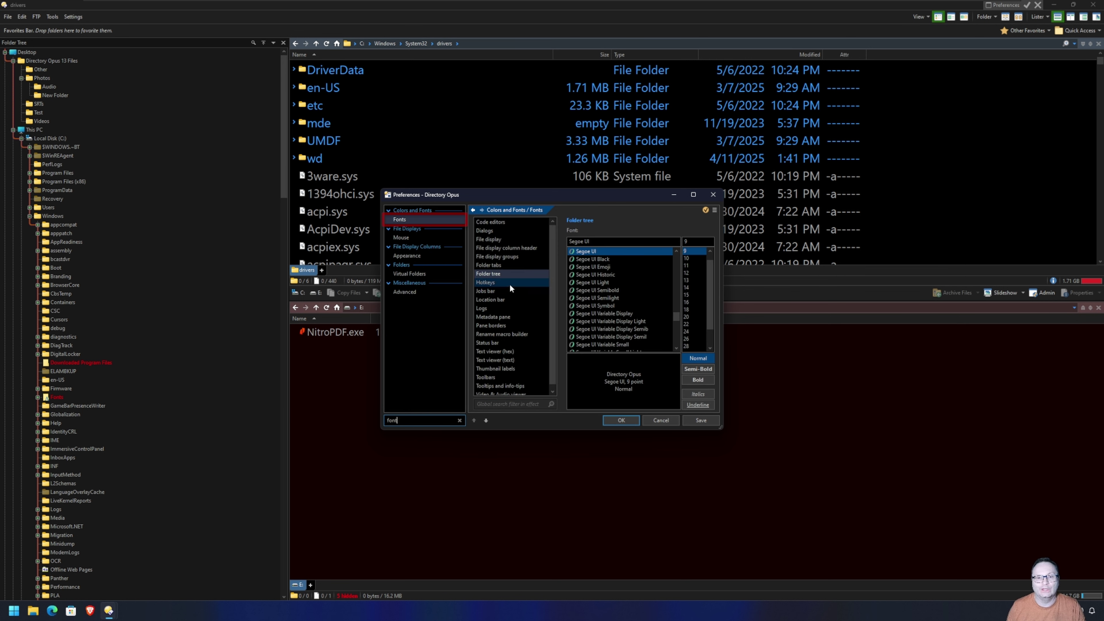
{"action": "left_click", "coordinate": [493, 273]}
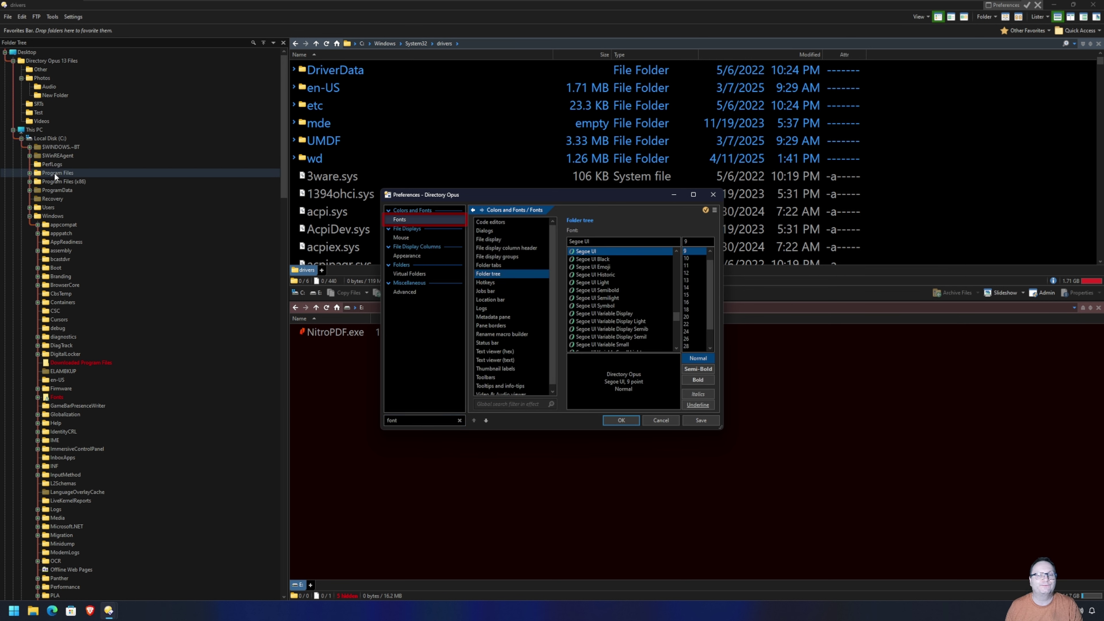
{"action": "left_click_drag", "start_coordinate": [676, 314], "coordinate": [679, 254]}
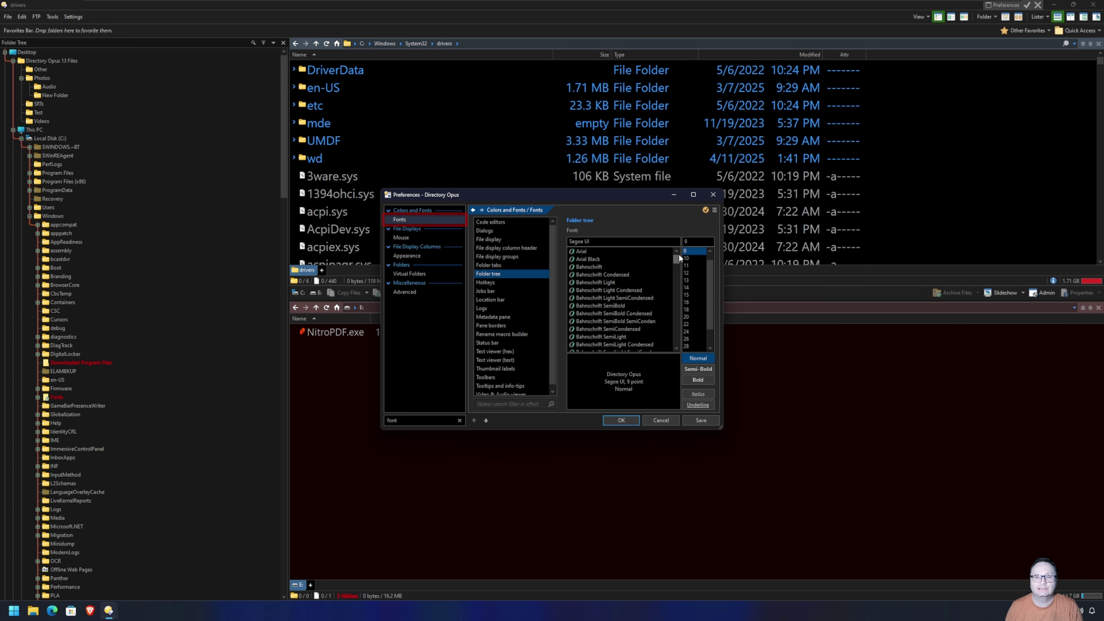
{"action": "left_click", "coordinate": [599, 259]}
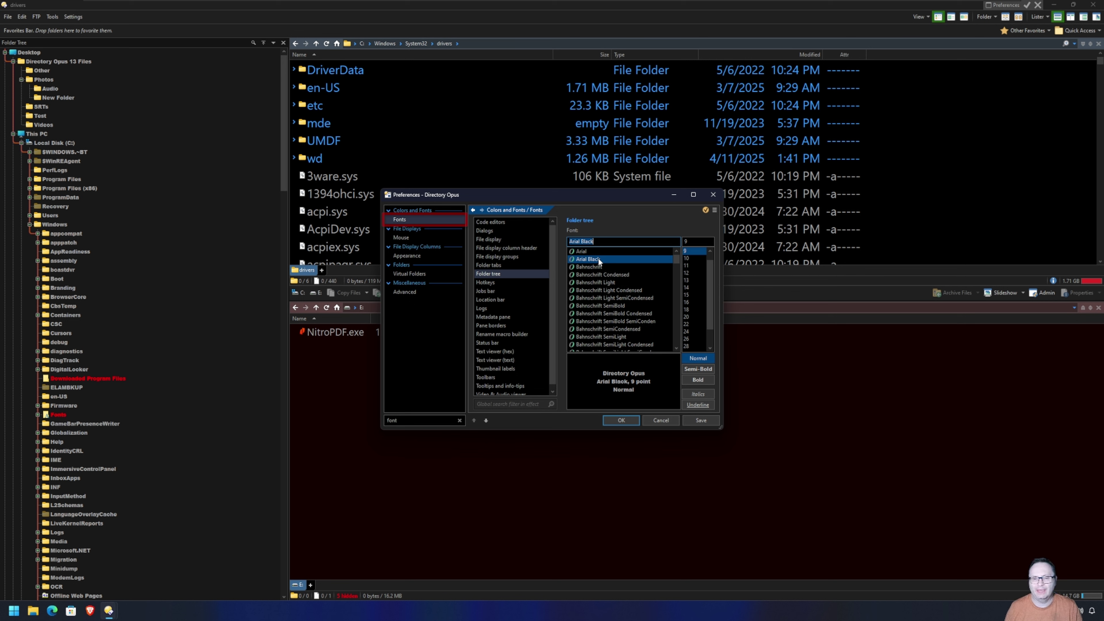
Try folder tree font sizes of 12, 26 and 10 points, and settle on 8 points.
{"action": "left_click", "coordinate": [687, 273]}
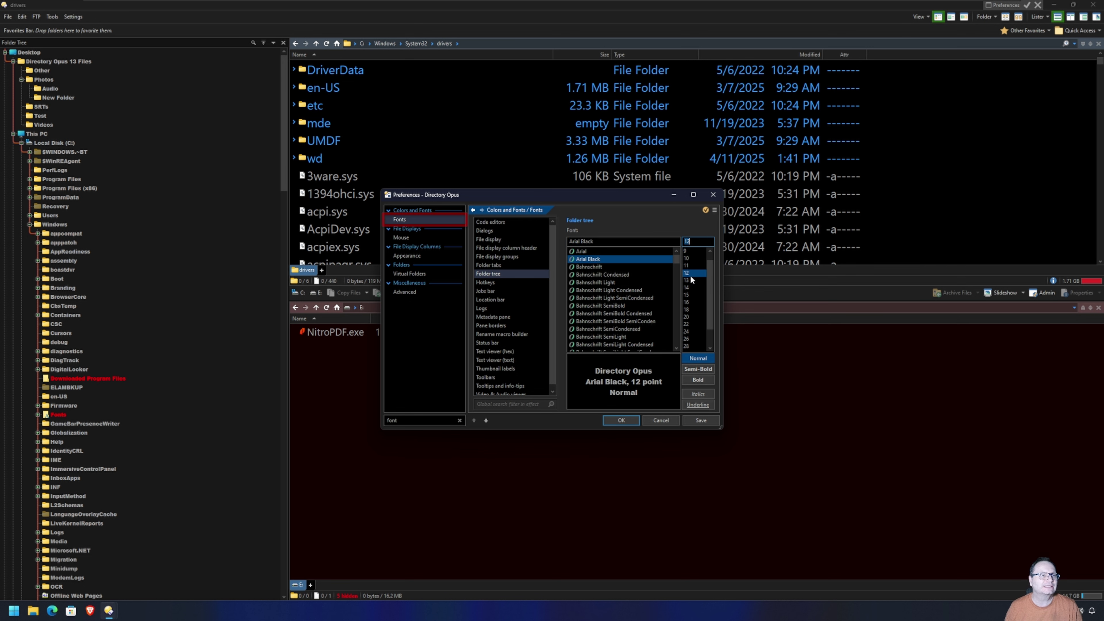
{"action": "left_click", "coordinate": [687, 339]}
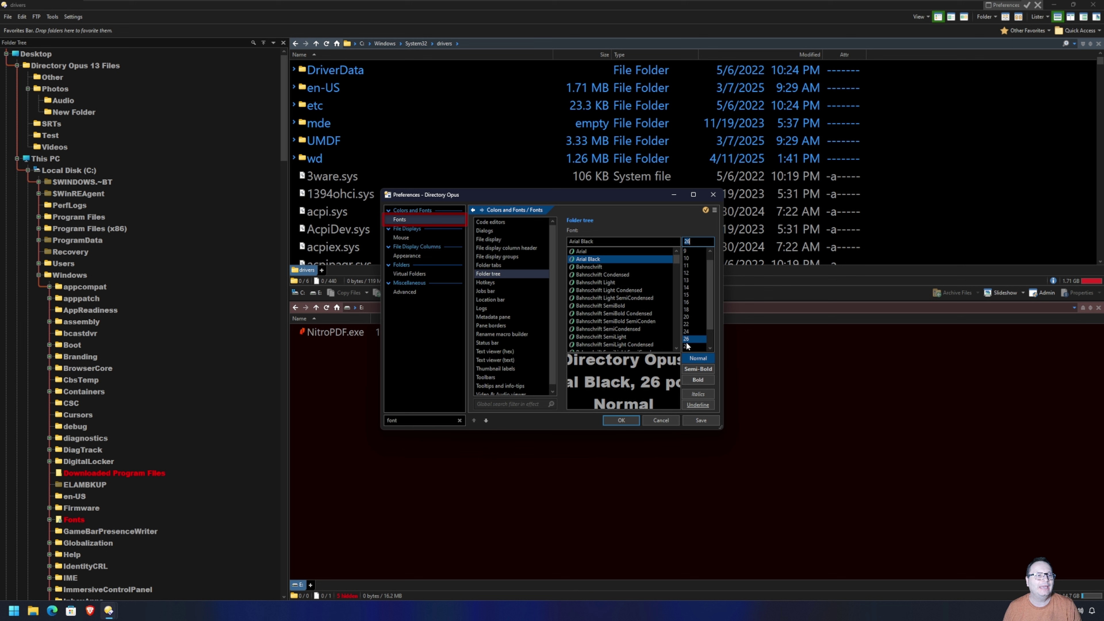
{"action": "left_click", "coordinate": [690, 260]}
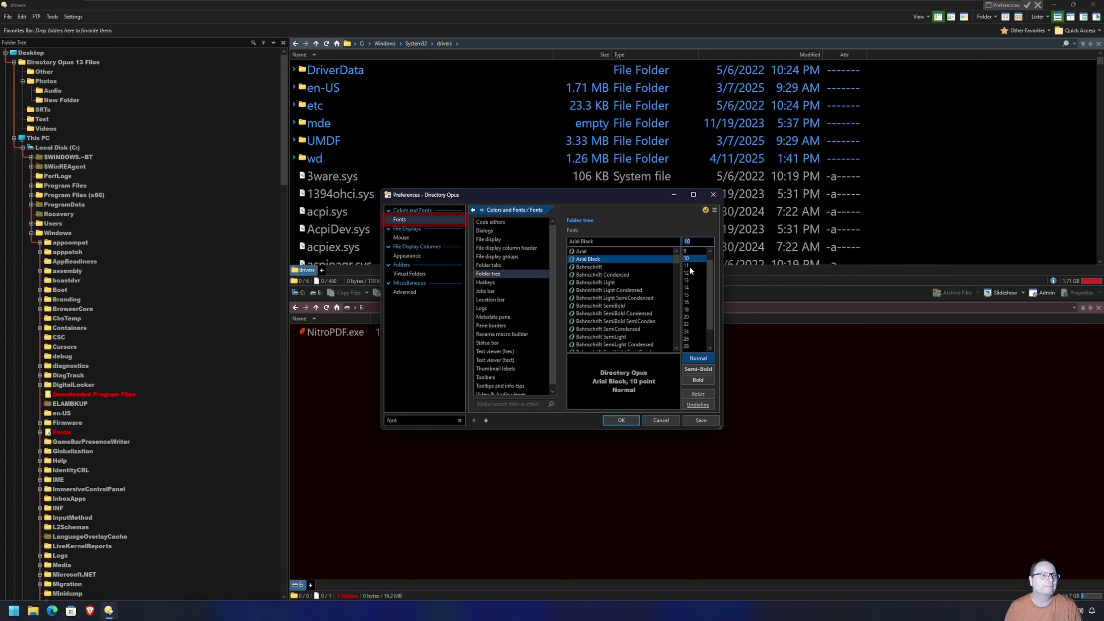
{"action": "left_click", "coordinate": [689, 266]}
{"action": "scroll", "coordinate": [691, 269], "scroll_direction": "up", "scroll_amount": 1}
{"action": "left_click", "coordinate": [689, 252]}
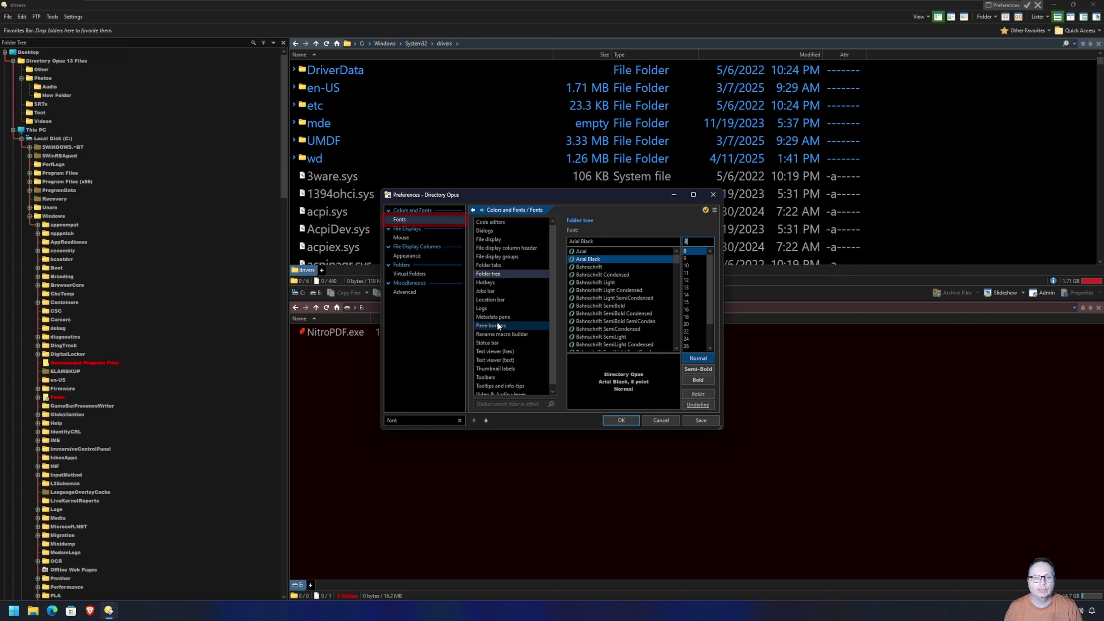
Select the file display font and enlarge it to 20 points, finally setting it to 24 points.
{"action": "left_click", "coordinate": [489, 230]}
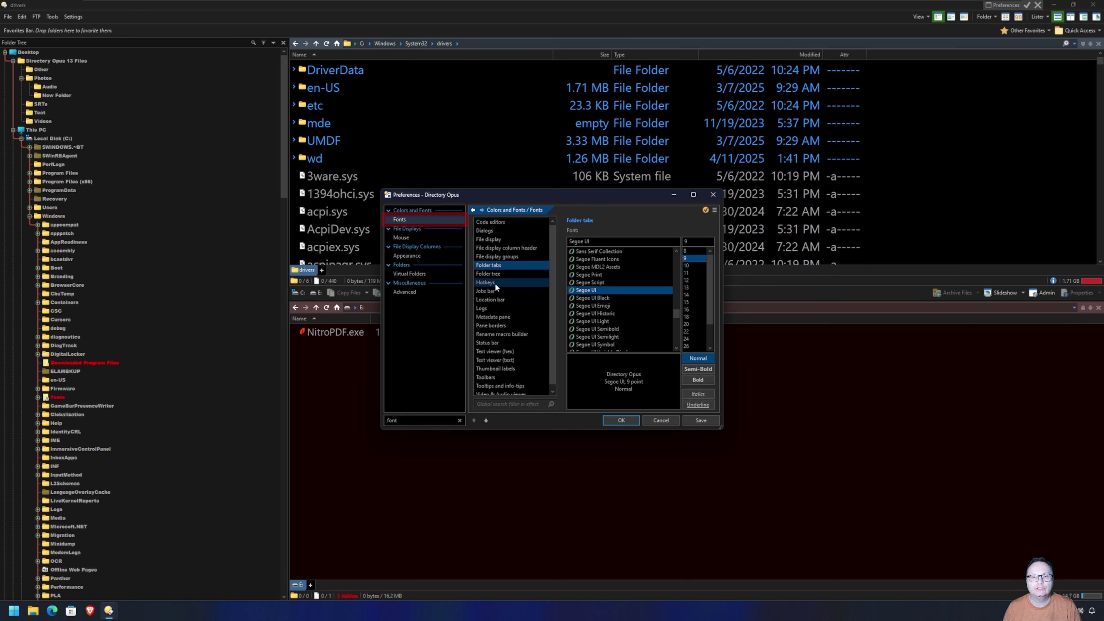
{"action": "left_click", "coordinate": [492, 240]}
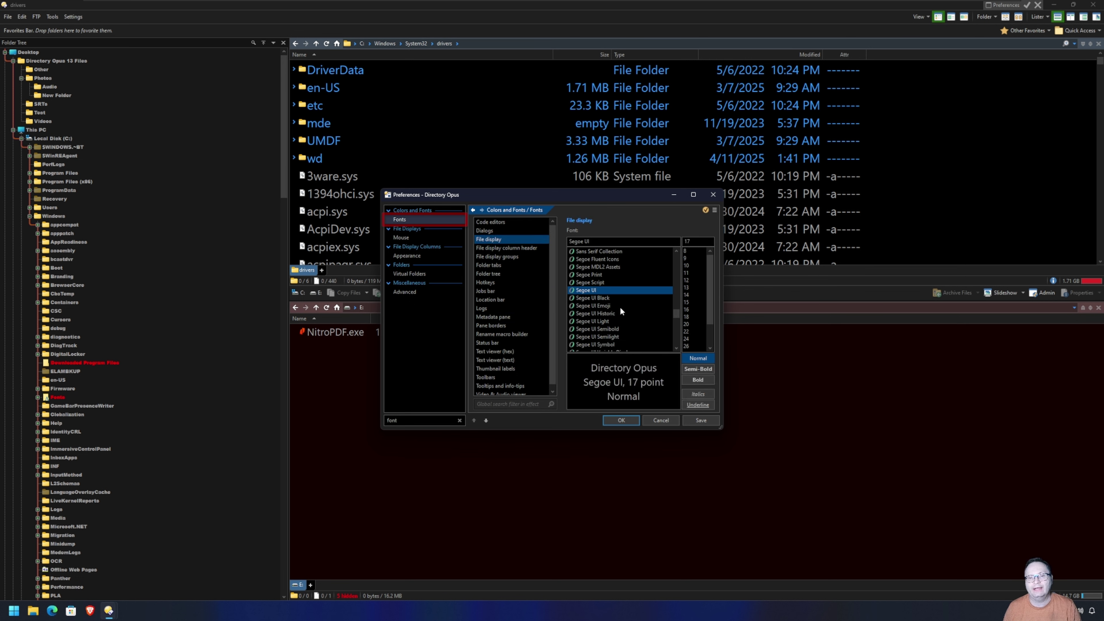
{"action": "left_click", "coordinate": [693, 309]}
{"action": "left_click", "coordinate": [692, 324]}
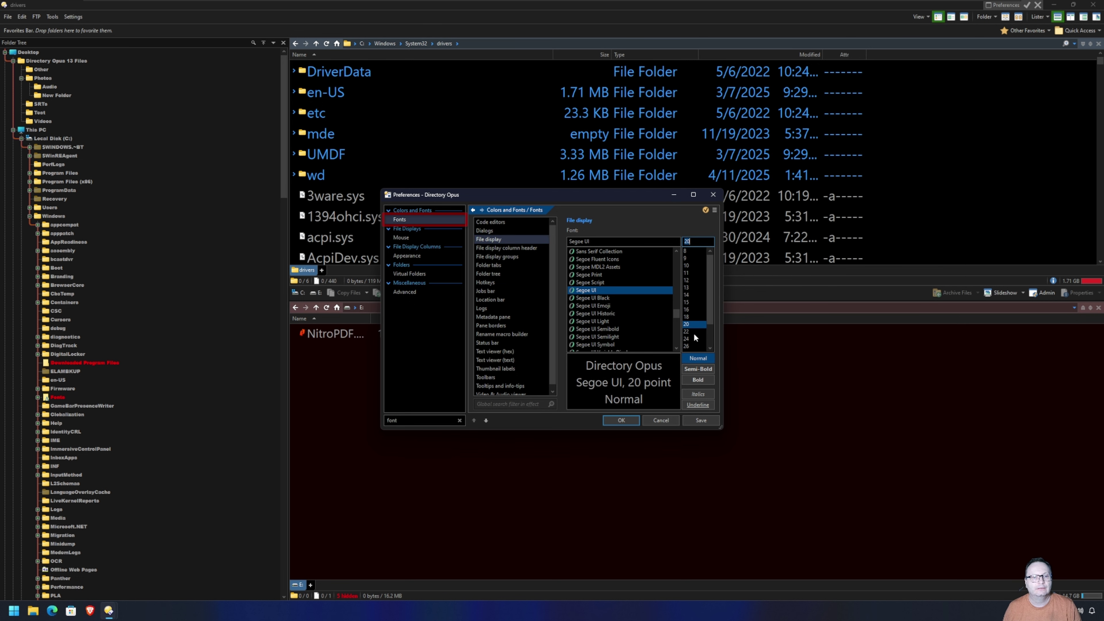
{"action": "left_click", "coordinate": [691, 339]}
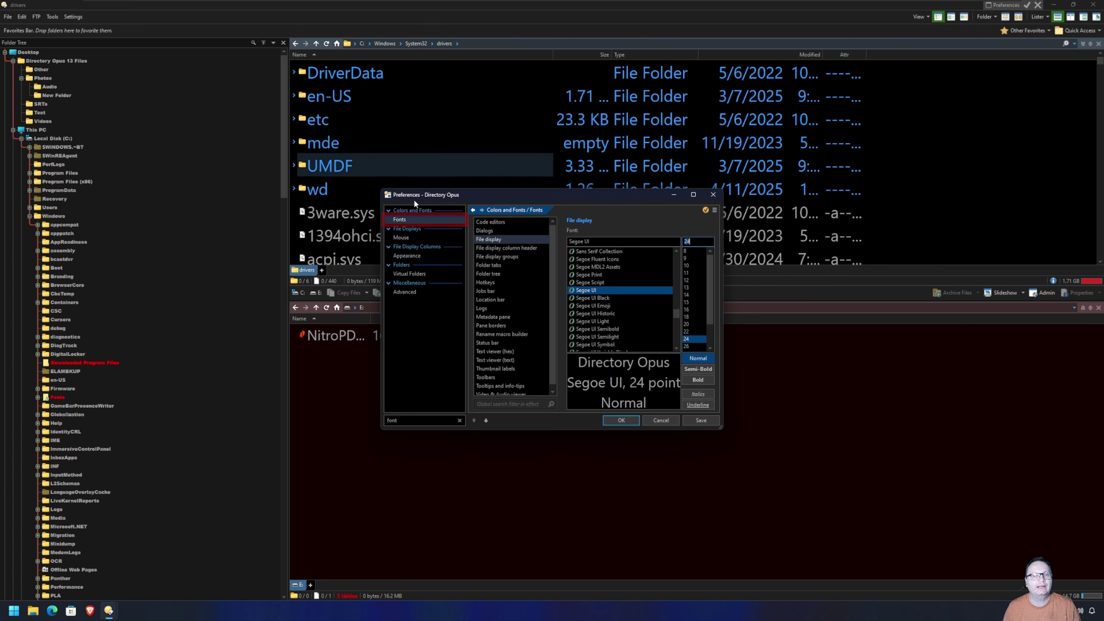
Try Tahoma, MS Gothic and MS Serif for the file display, and settle on Segoe UI Variable Display Semib.
{"action": "scroll", "coordinate": [608, 305], "scroll_direction": "down", "scroll_amount": 10}
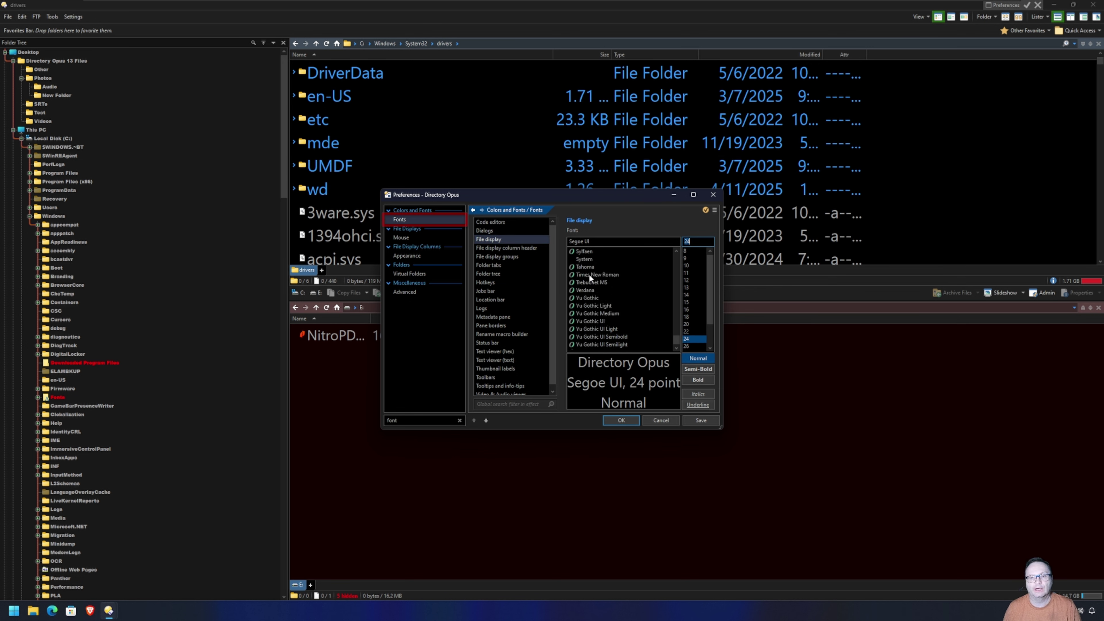
{"action": "left_click", "coordinate": [586, 267]}
{"action": "scroll", "coordinate": [591, 270], "scroll_direction": "up", "scroll_amount": 15}
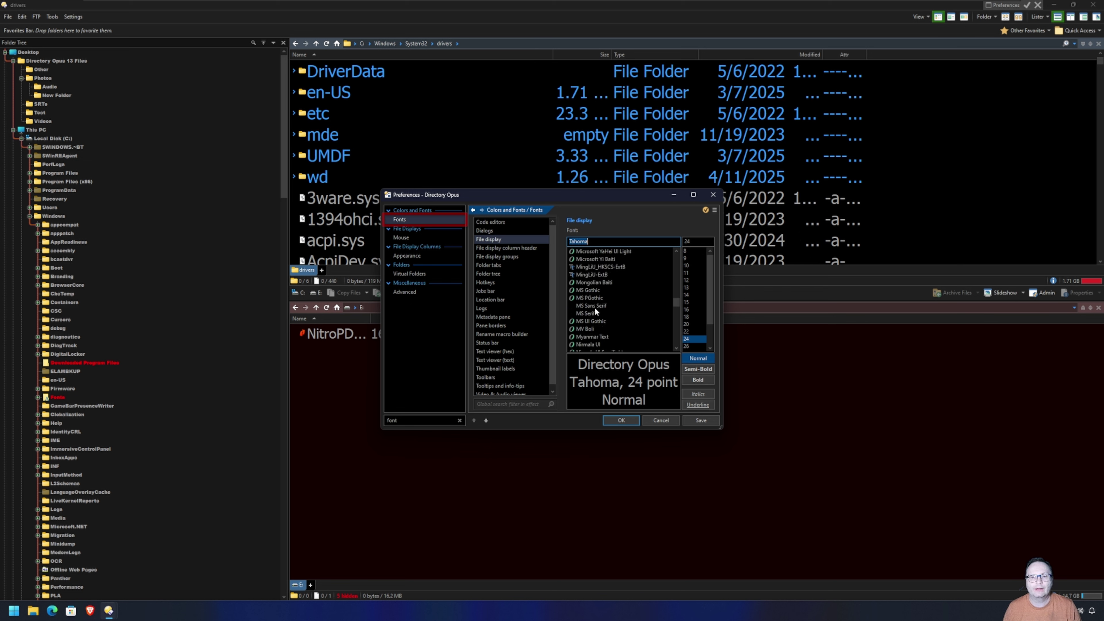
{"action": "left_click", "coordinate": [587, 290]}
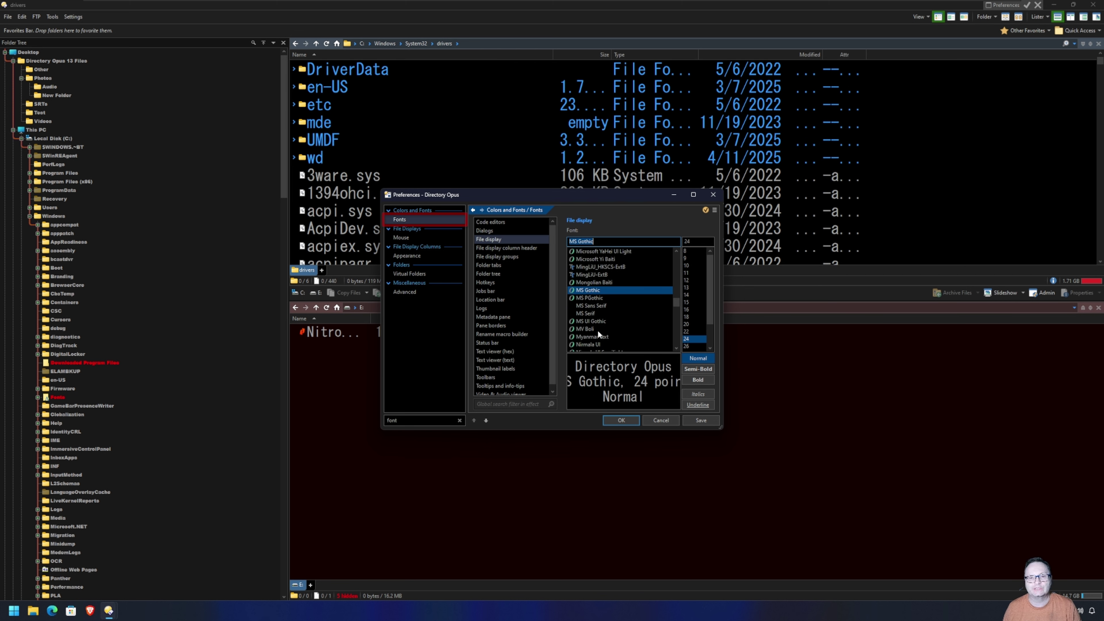
{"action": "left_click", "coordinate": [595, 314]}
{"action": "scroll", "coordinate": [595, 318], "scroll_direction": "down", "scroll_amount": 6}
{"action": "scroll", "coordinate": [596, 319], "scroll_direction": "down", "scroll_amount": 1}
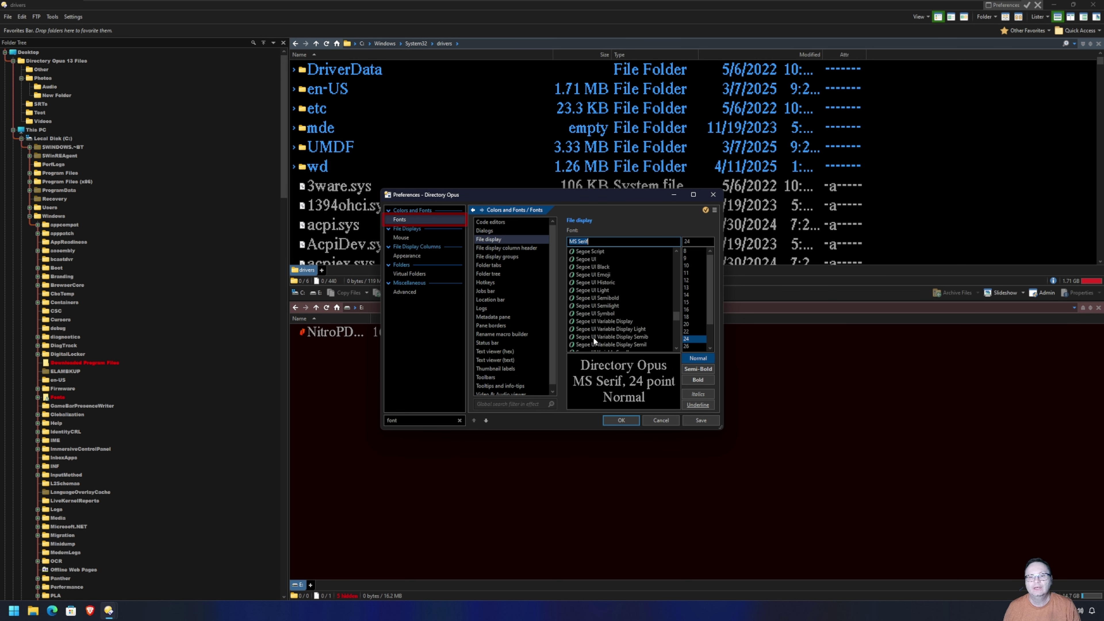
{"action": "left_click", "coordinate": [593, 337]}
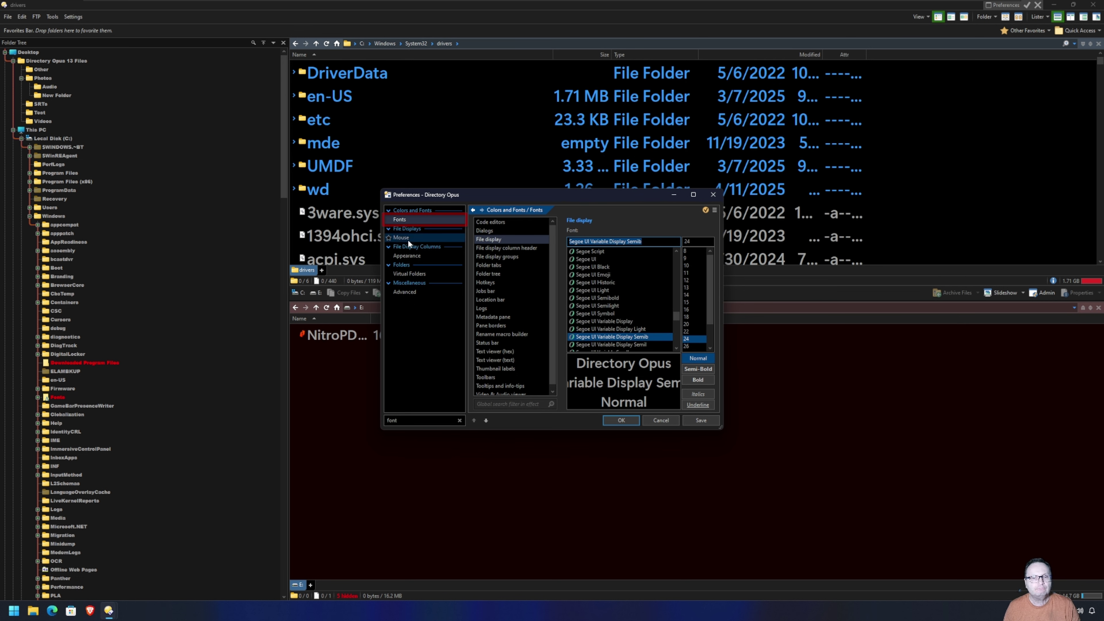
Examine the font-related settings for file display column appearance, virtual folders and the Cosmetic category of the advanced options.
{"action": "left_click", "coordinate": [413, 255]}
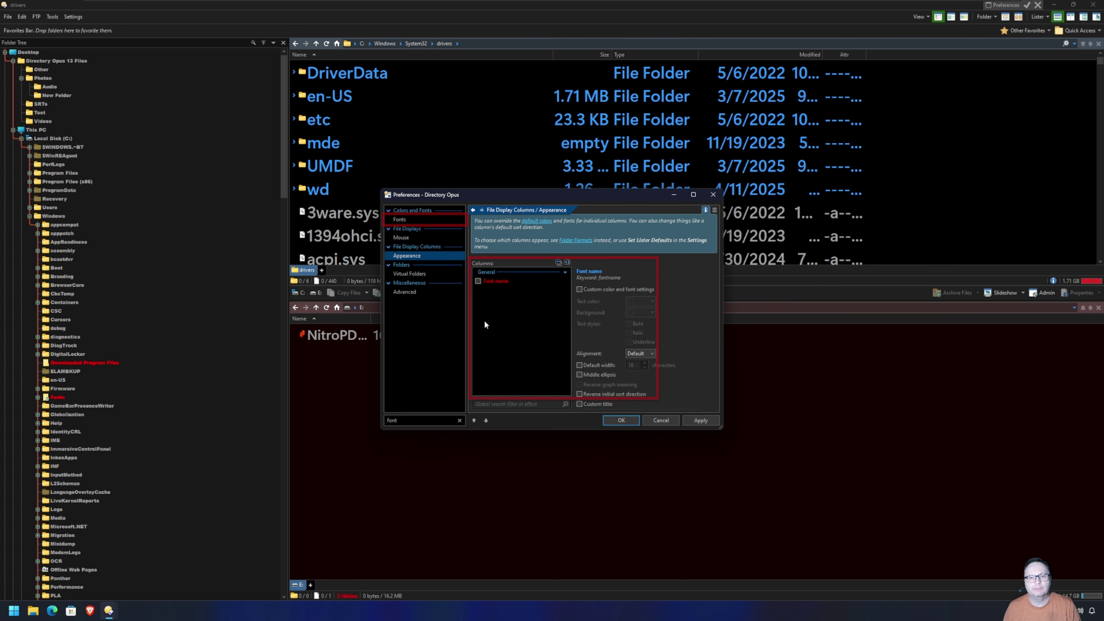
{"action": "left_click", "coordinate": [412, 273]}
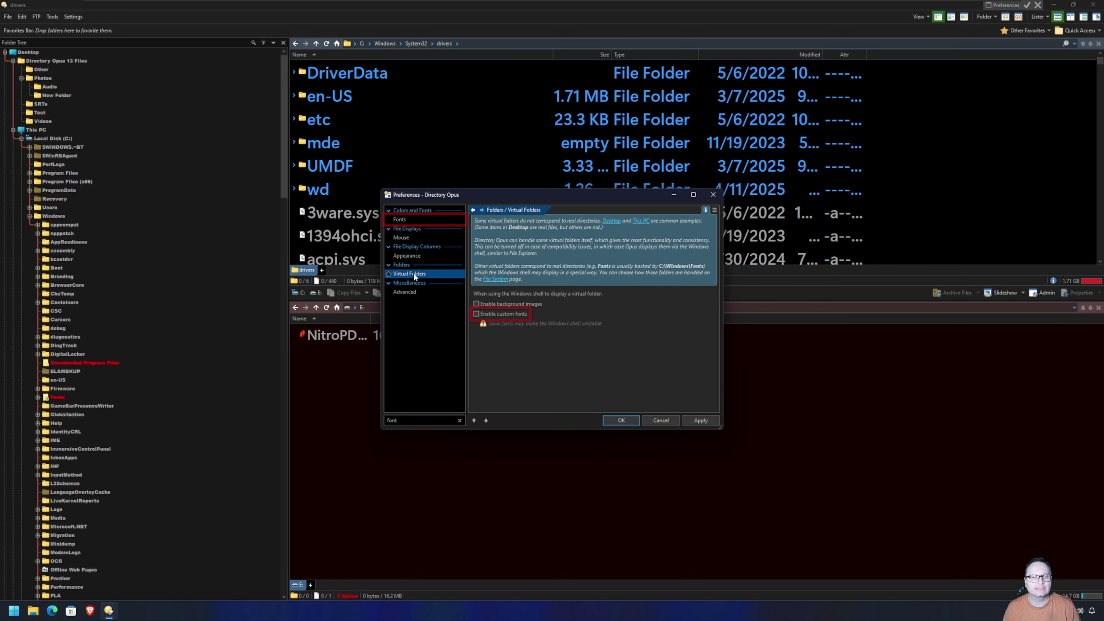
{"action": "left_click", "coordinate": [410, 292]}
{"action": "left_click", "coordinate": [499, 260]}
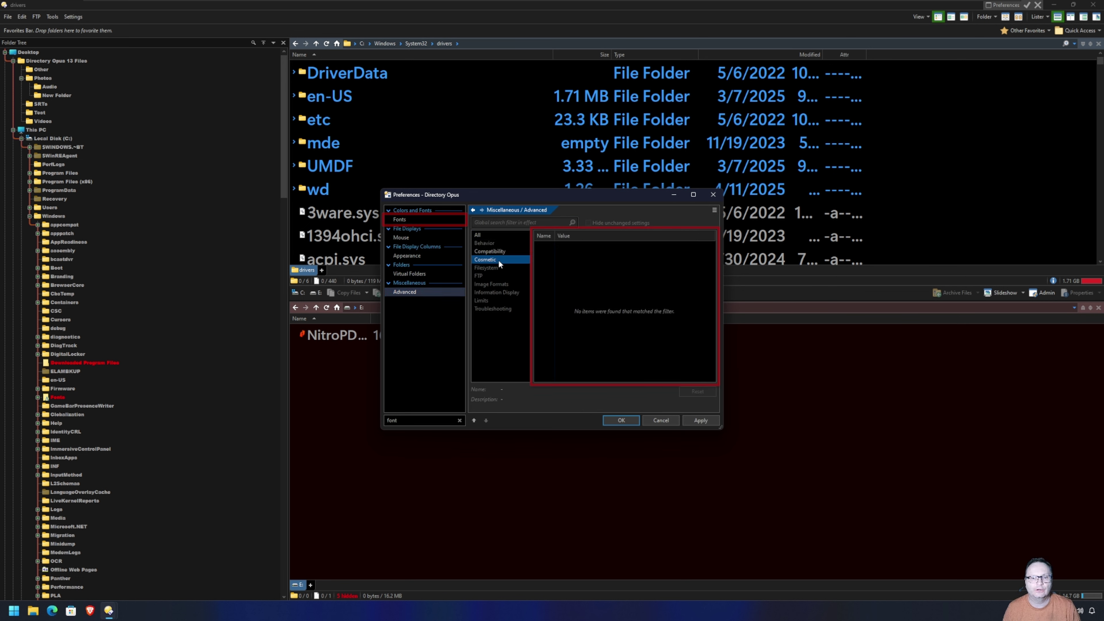
Filter the preferences by "color" and show the Directory Opus Colors settings.
{"action": "left_click_drag", "start_coordinate": [408, 421], "coordinate": [377, 420]}
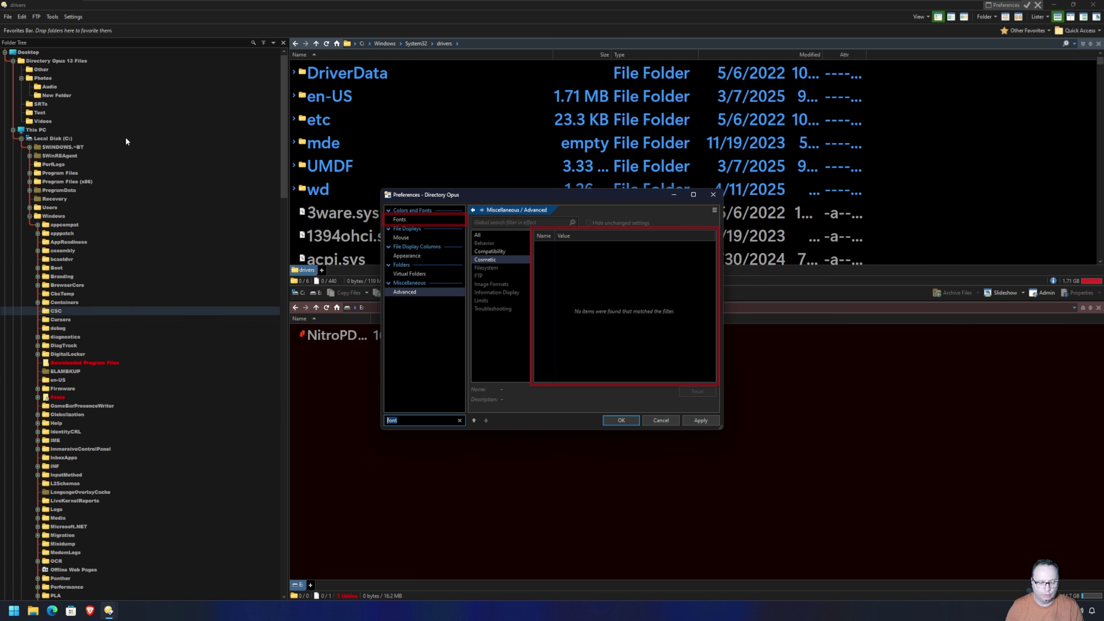
{"action": "type", "text": "color"}
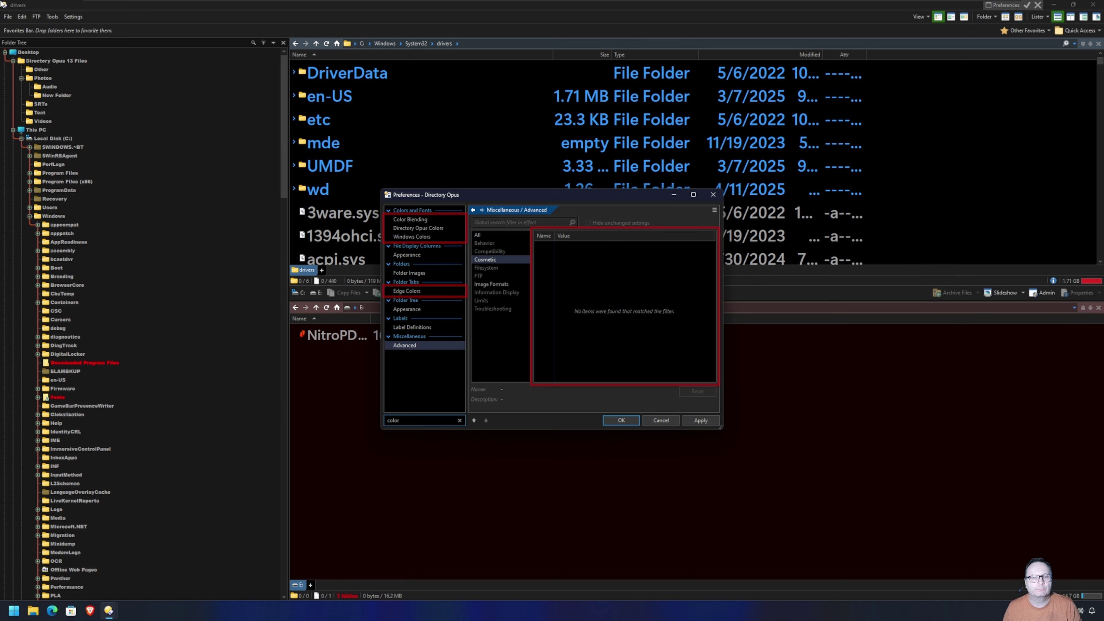
{"action": "left_click", "coordinate": [419, 227]}
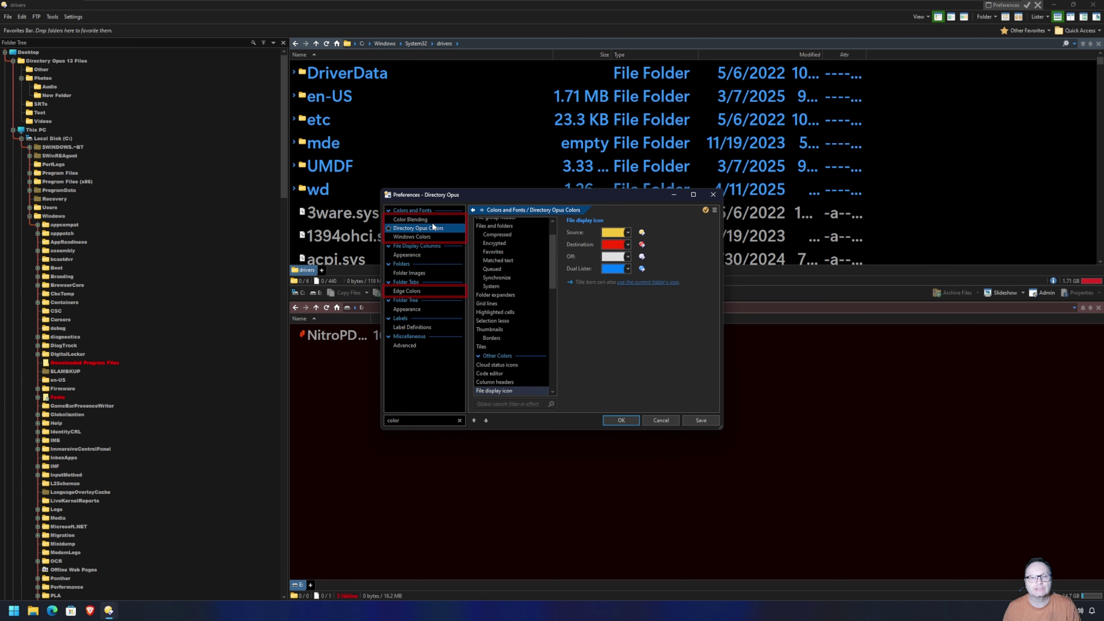
Change the folder tree background to bright blue, raising its blue component to 255.
{"action": "scroll", "coordinate": [526, 320], "scroll_direction": "down", "scroll_amount": 2}
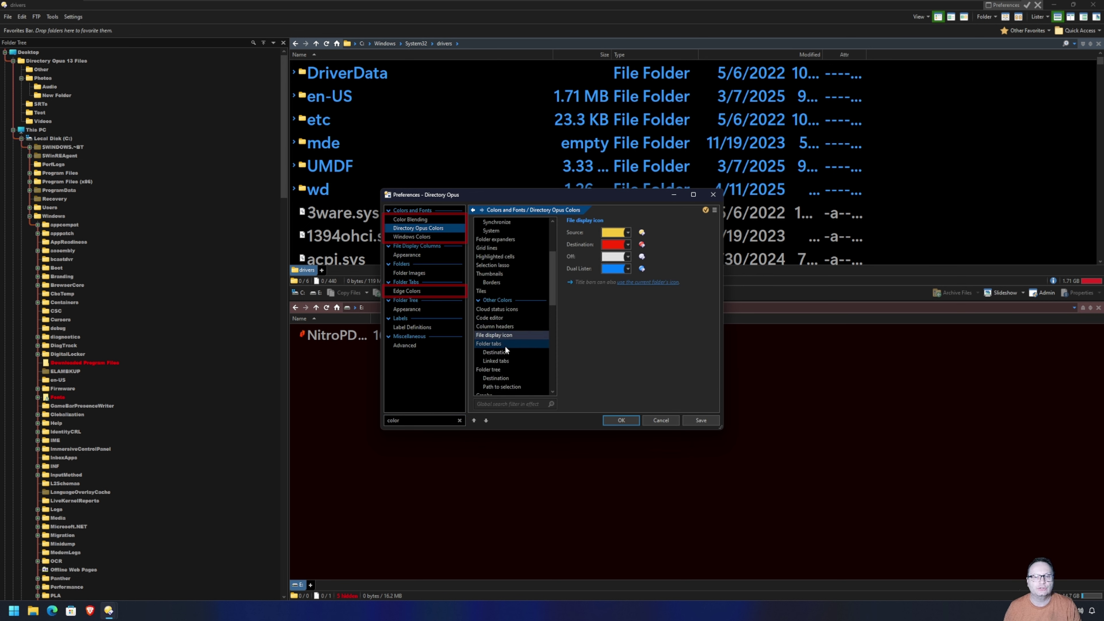
{"action": "scroll", "coordinate": [505, 345], "scroll_direction": "down", "scroll_amount": 2}
{"action": "left_click", "coordinate": [502, 318]}
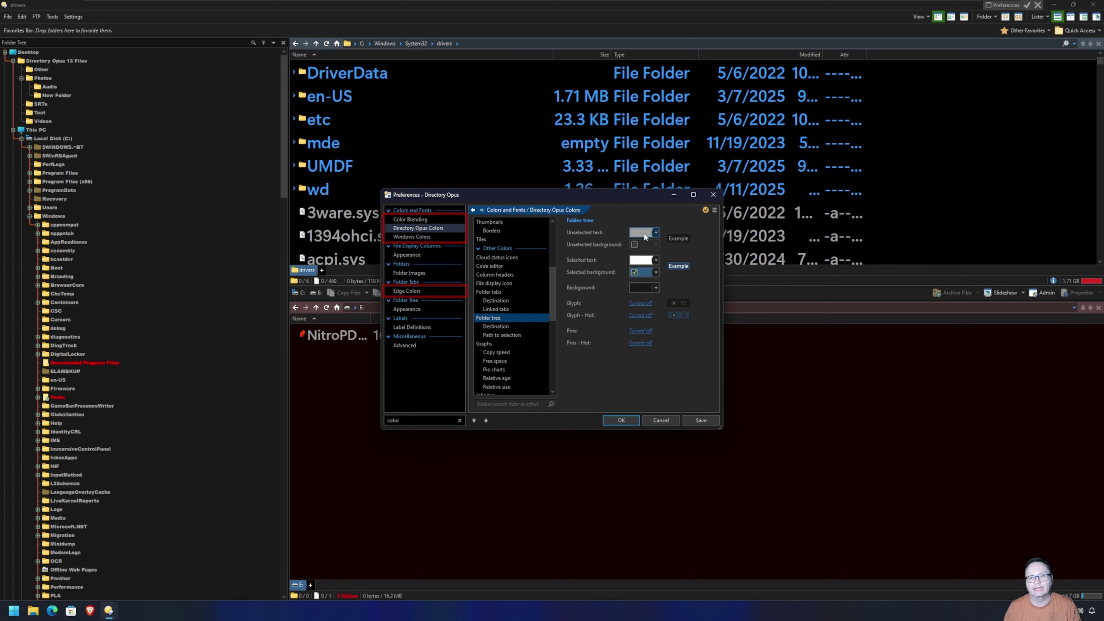
{"action": "left_click", "coordinate": [654, 286]}
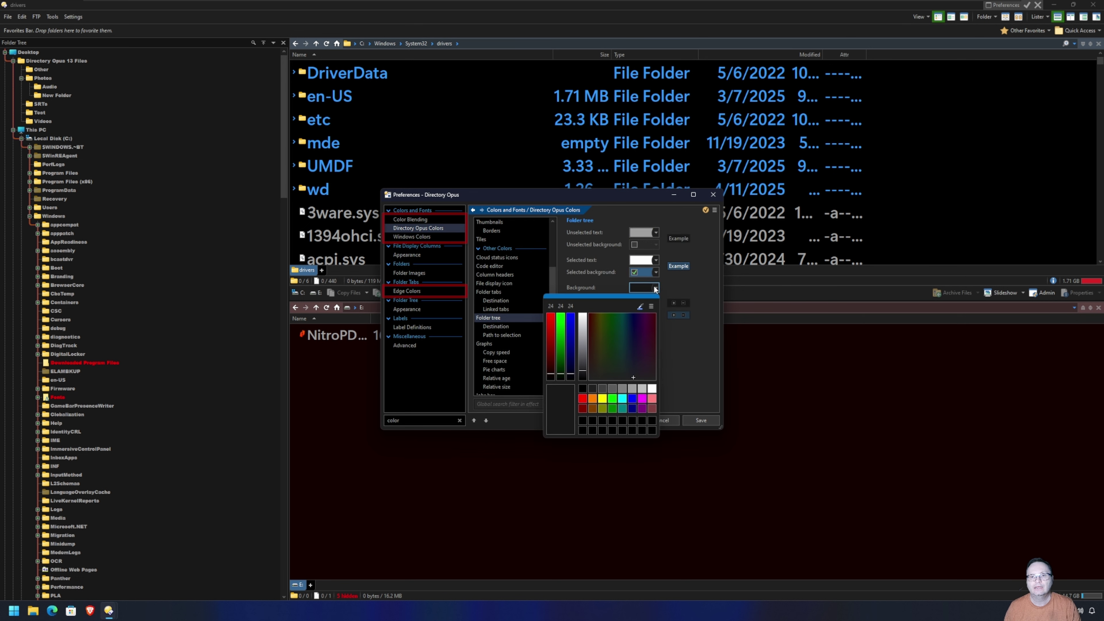
{"action": "left_click", "coordinate": [569, 323]}
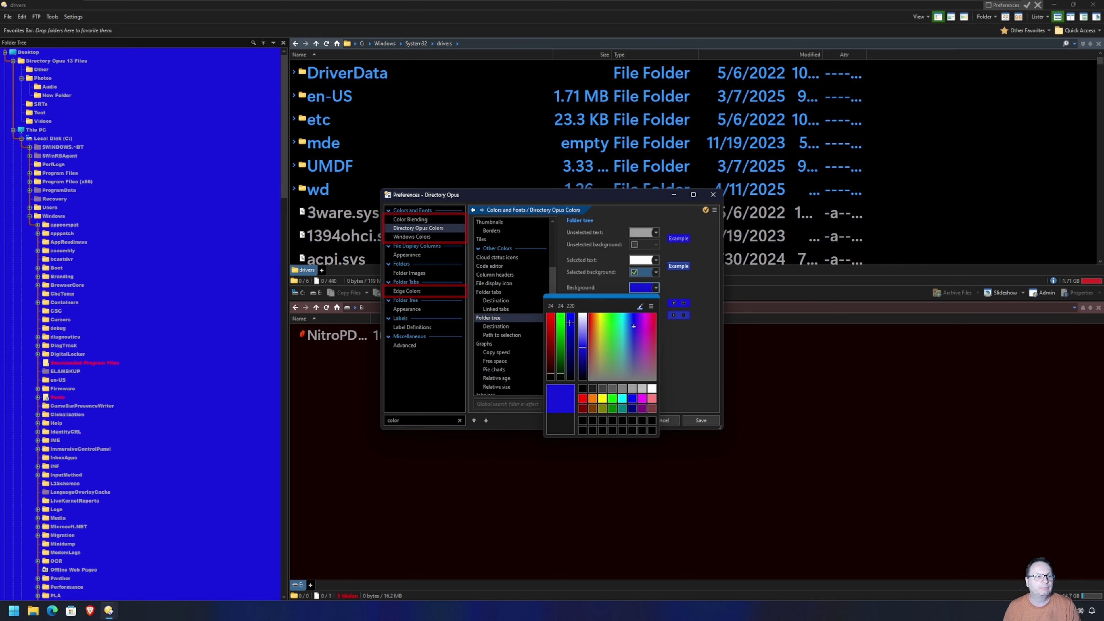
{"action": "mouse_move", "coordinate": [570, 322]}
{"action": "left_mouse_down"}
{"action": "mouse_move", "coordinate": [570, 368]}
{"action": "mouse_move", "coordinate": [572, 306]}
{"action": "left_mouse_up"}
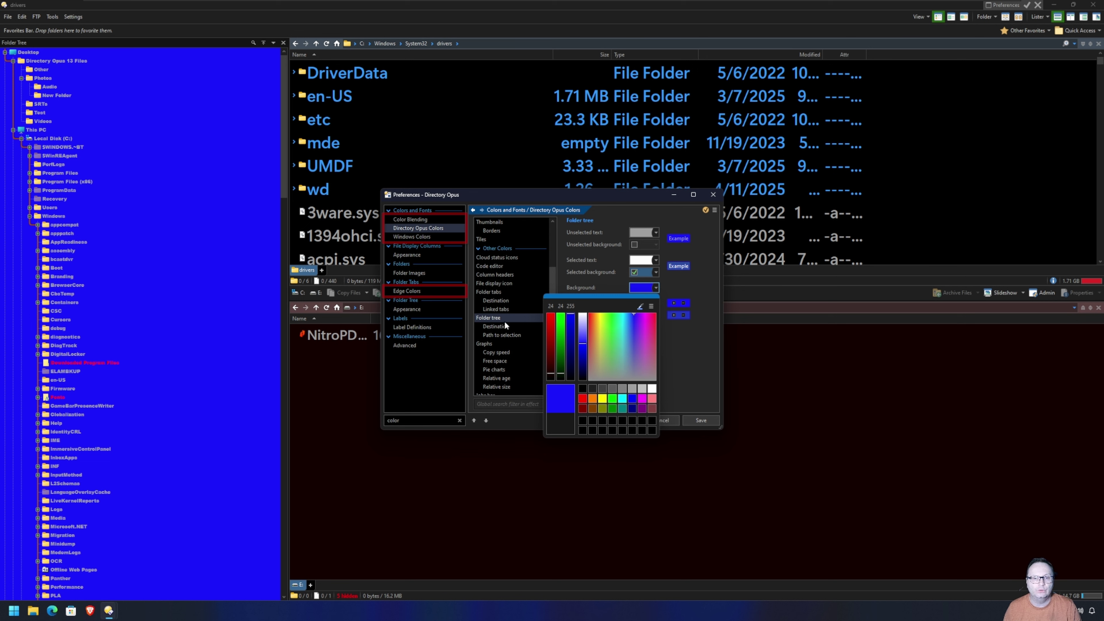
Examine the color options for the folder tree's path to selection, files and folders categories, folder expanders and cloud status icons.
{"action": "left_click", "coordinate": [499, 326]}
{"action": "left_click", "coordinate": [499, 326]}
{"action": "left_click", "coordinate": [501, 335]}
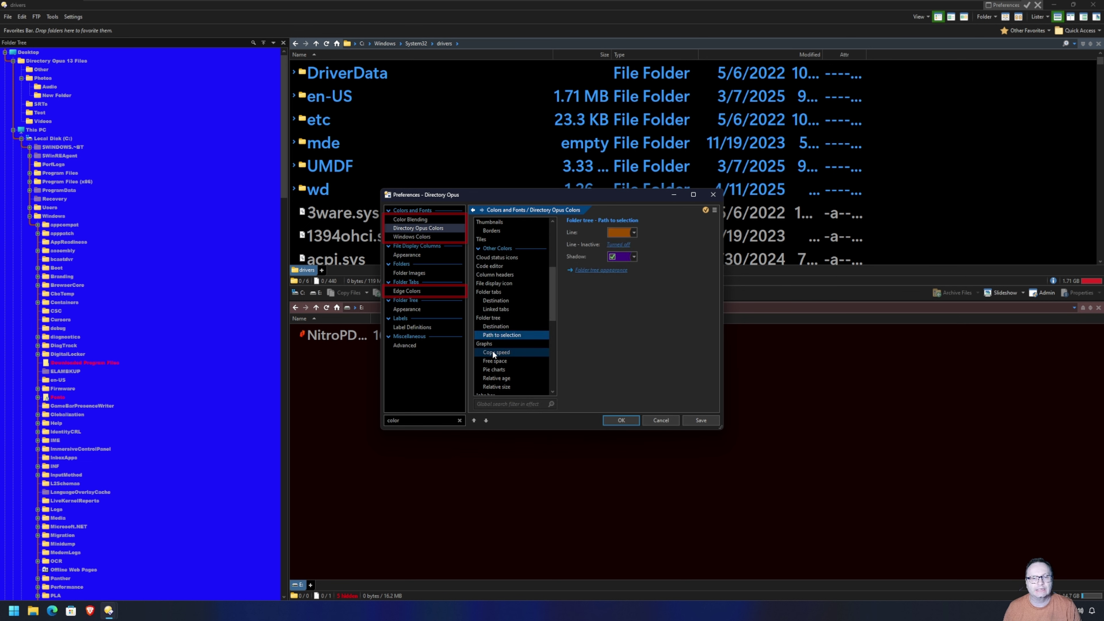
{"action": "scroll", "coordinate": [513, 305], "scroll_direction": "up", "scroll_amount": 5}
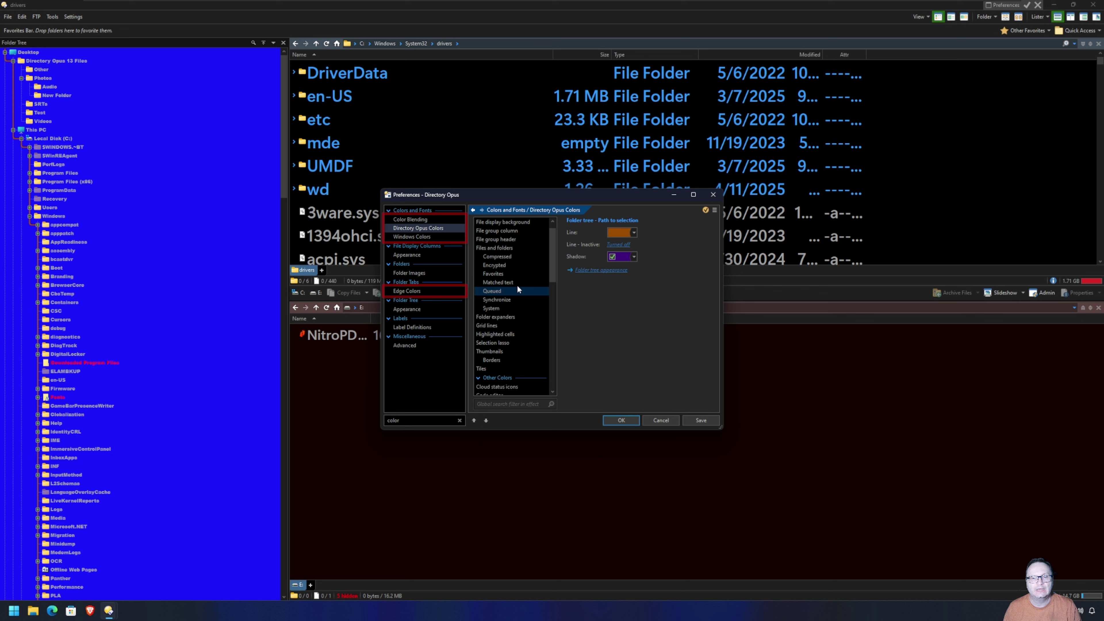
{"action": "left_click", "coordinate": [507, 248]}
{"action": "left_click", "coordinate": [503, 265]}
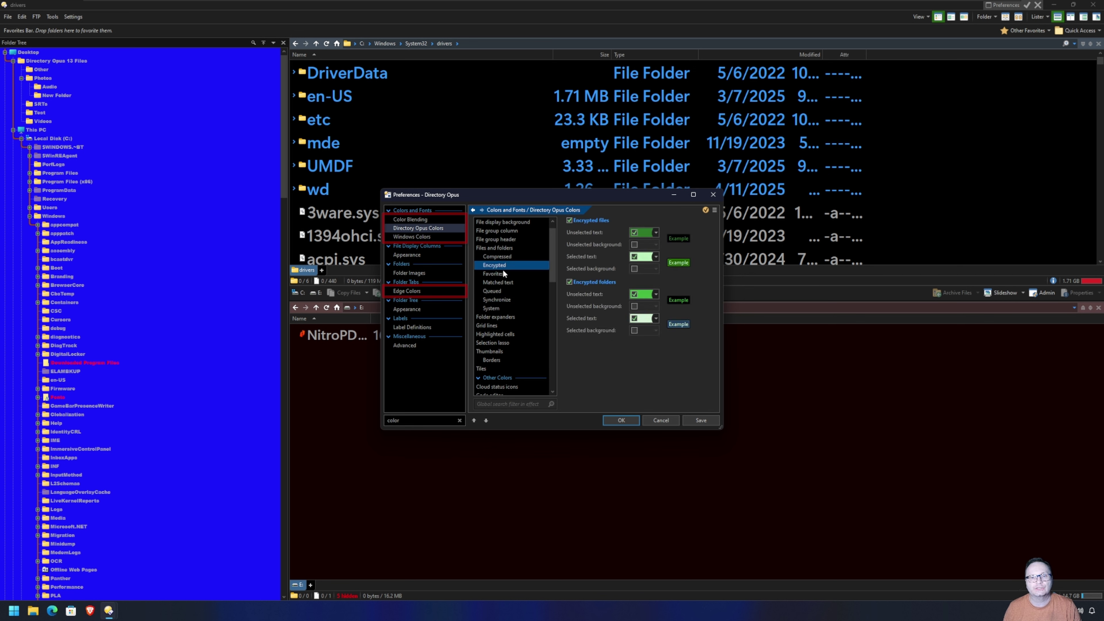
{"action": "left_click", "coordinate": [503, 274]}
{"action": "left_click", "coordinate": [505, 283]}
{"action": "left_click", "coordinate": [502, 292]}
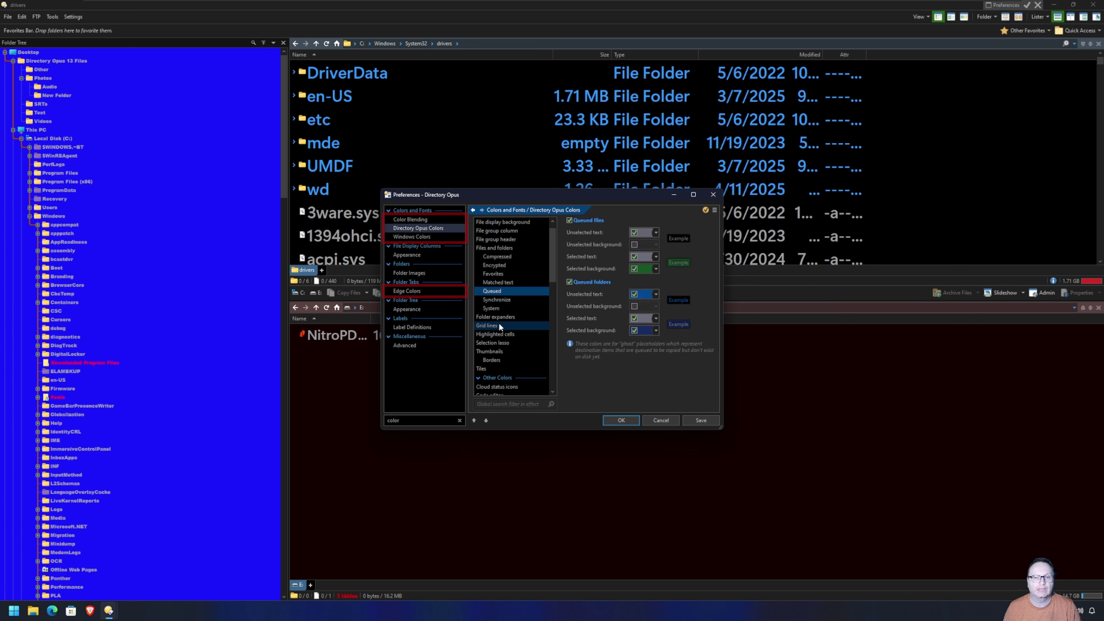
{"action": "left_click", "coordinate": [499, 317]}
{"action": "scroll", "coordinate": [502, 350], "scroll_direction": "down", "scroll_amount": 4}
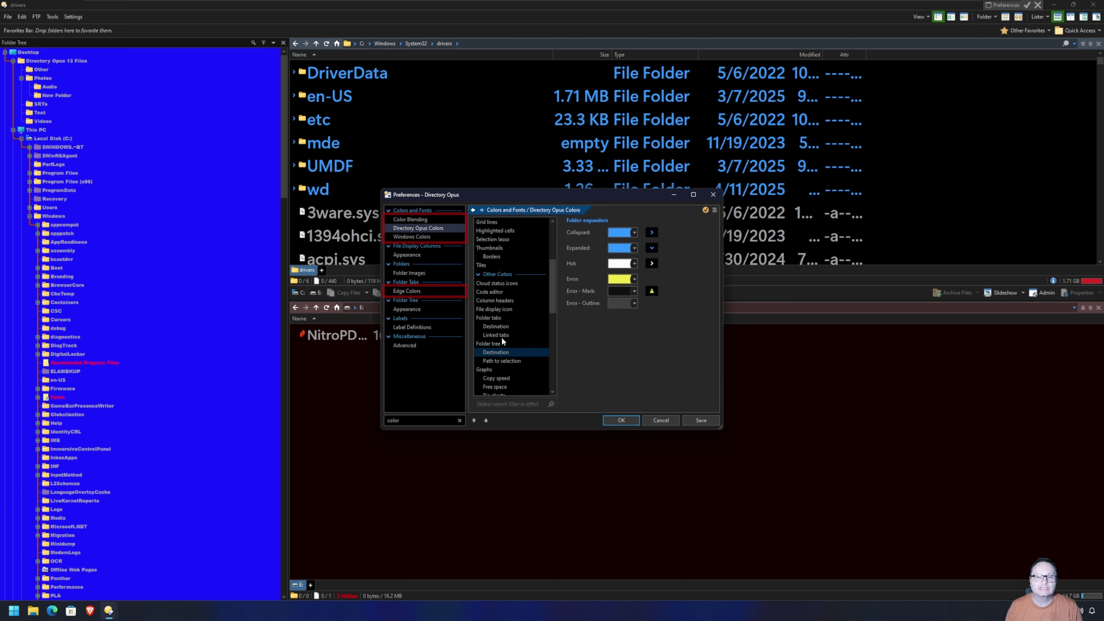
{"action": "left_click", "coordinate": [502, 284]}
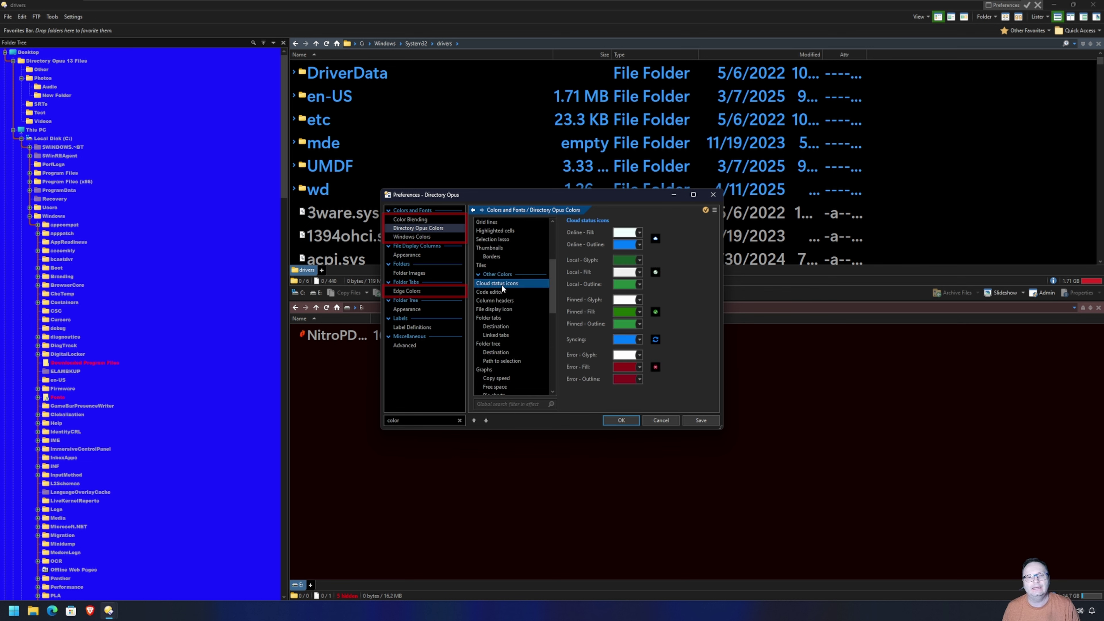
Review the color-related settings for folder tree appearance, folder tab edge colors, file display column appearance and the advanced options.
{"action": "left_click", "coordinate": [415, 307]}
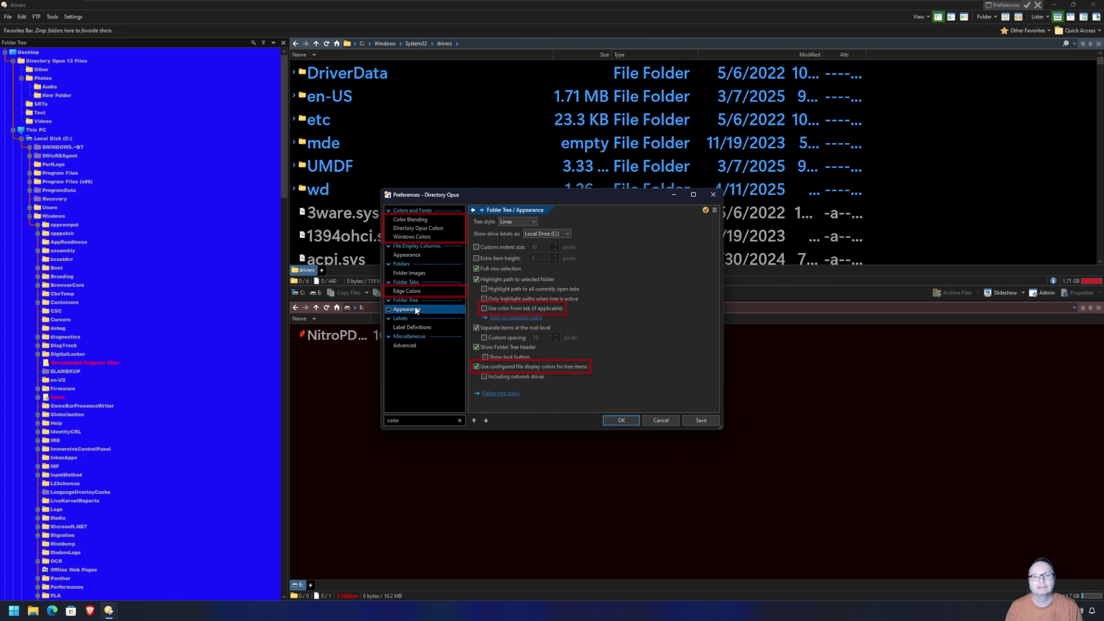
{"action": "left_click", "coordinate": [415, 290]}
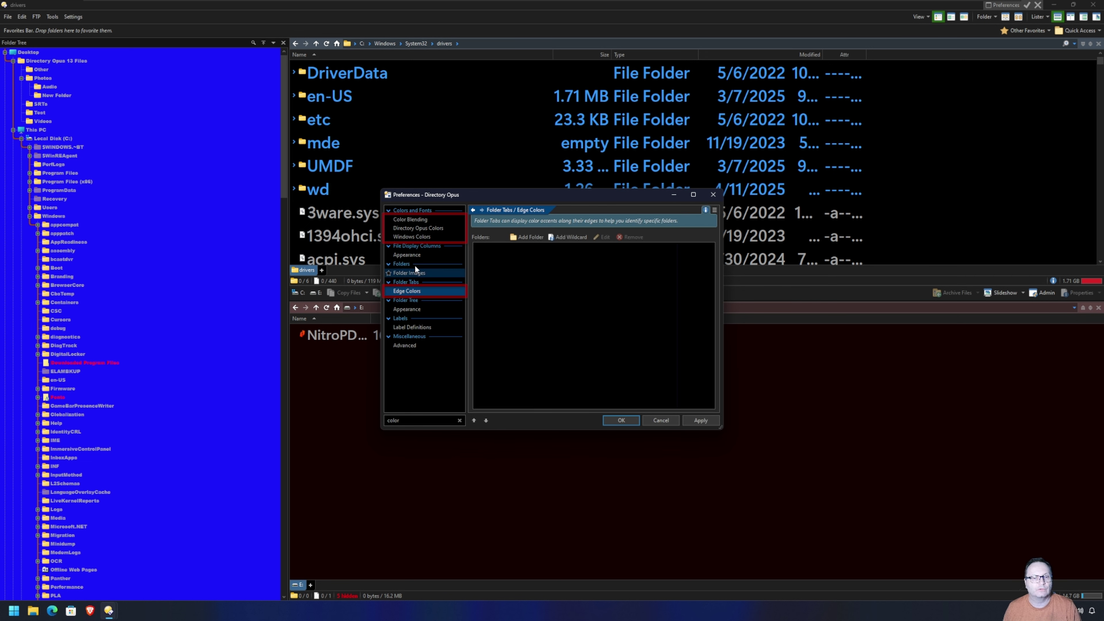
{"action": "left_click", "coordinate": [414, 256]}
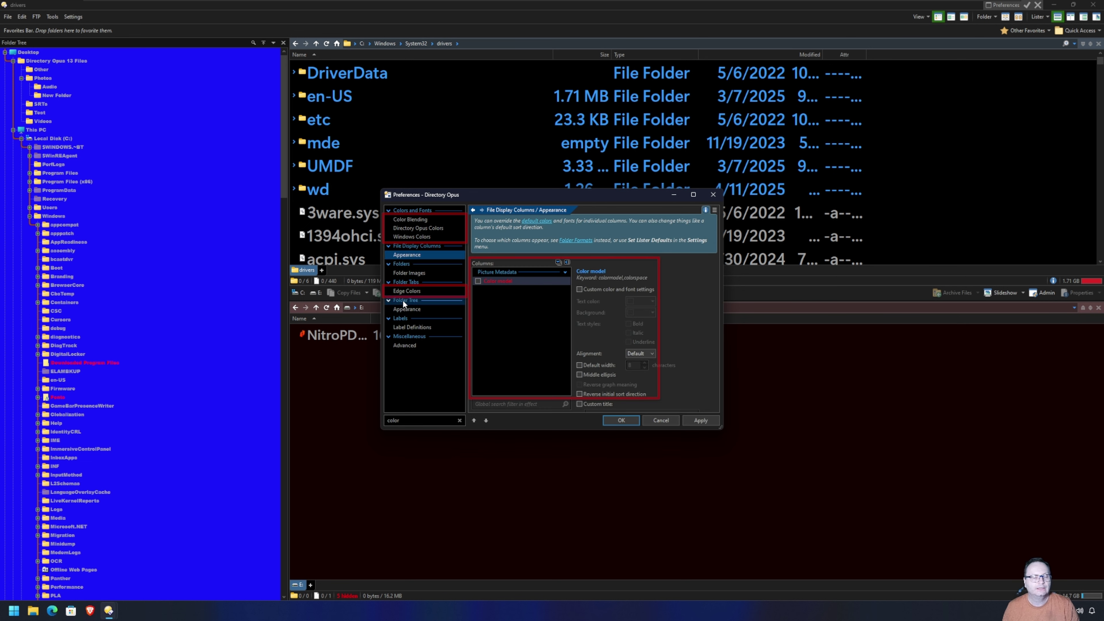
{"action": "left_click", "coordinate": [403, 345]}
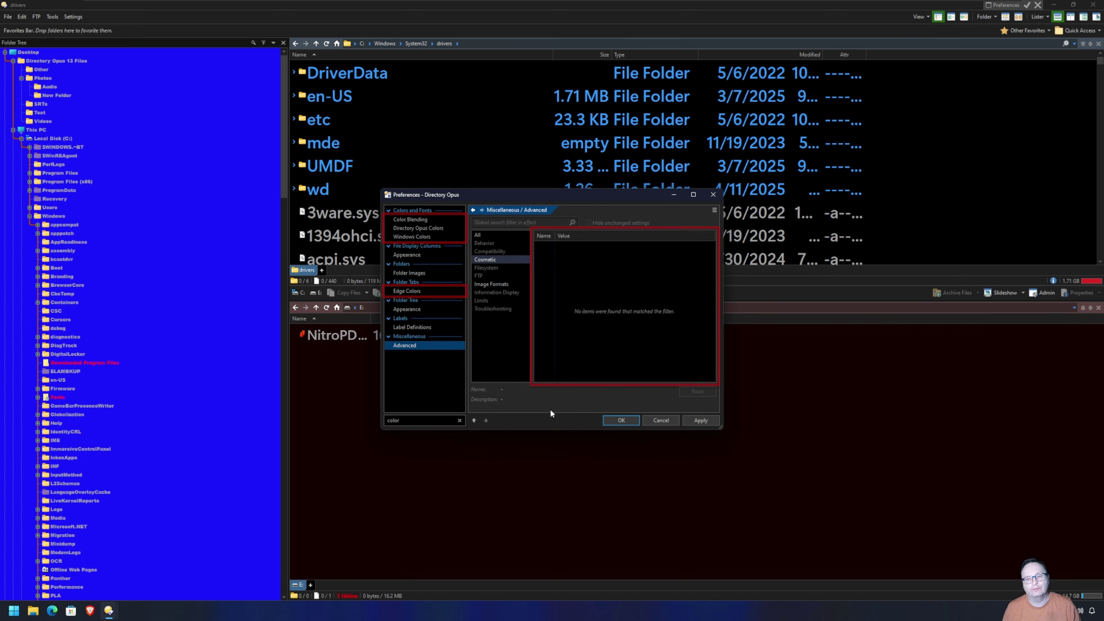